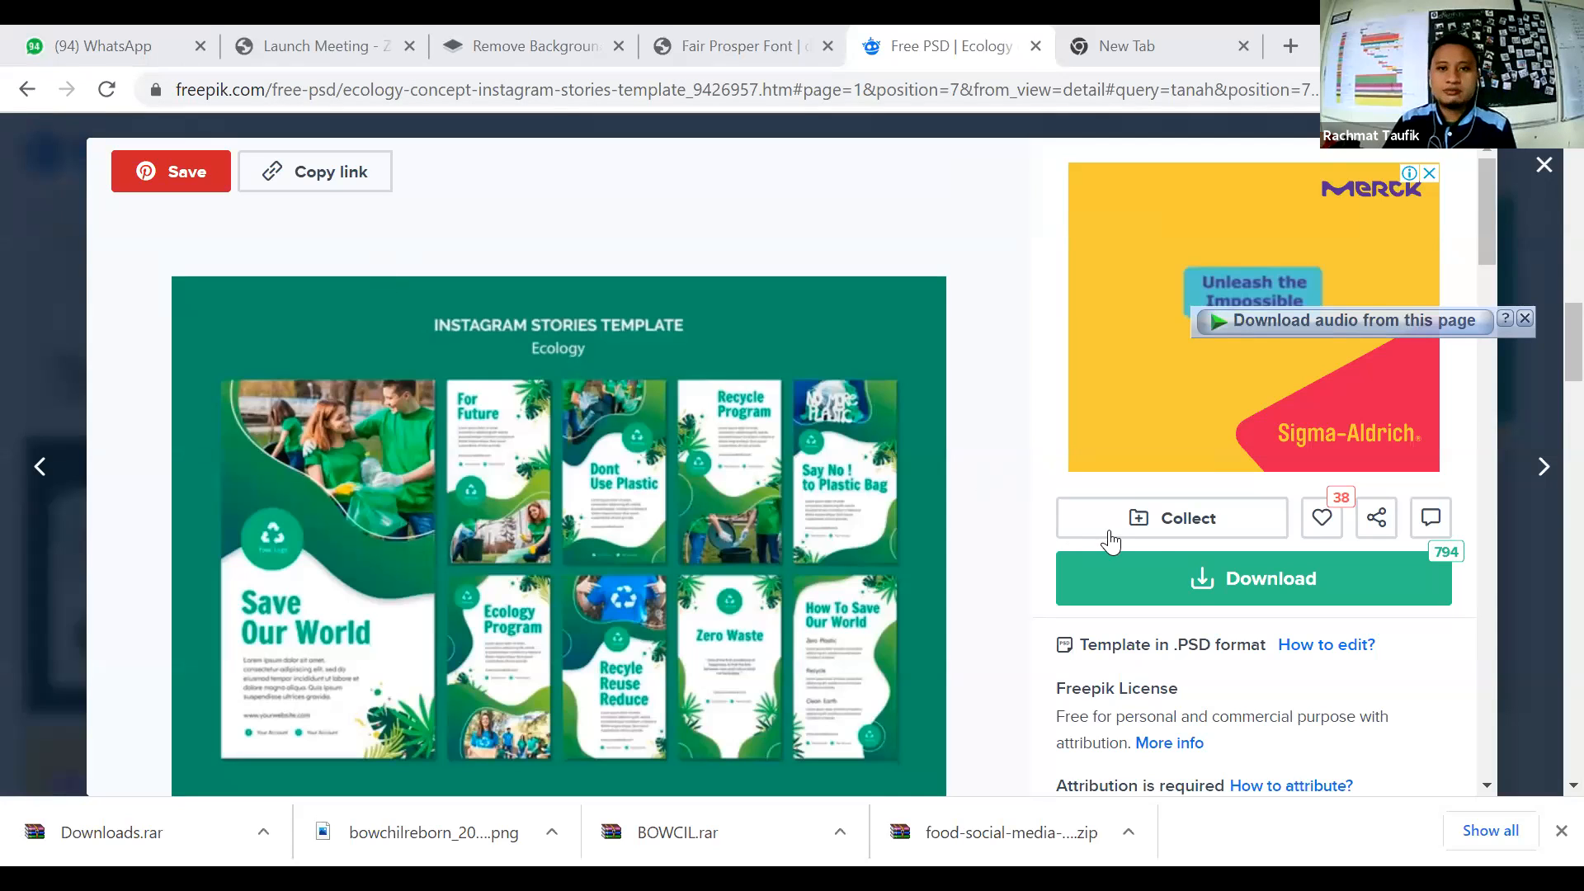
Step: Look over the Ecology Instagram stories template and close its preview
scroll(1195, 580, down, 1)
scroll(1197, 591, down, 1)
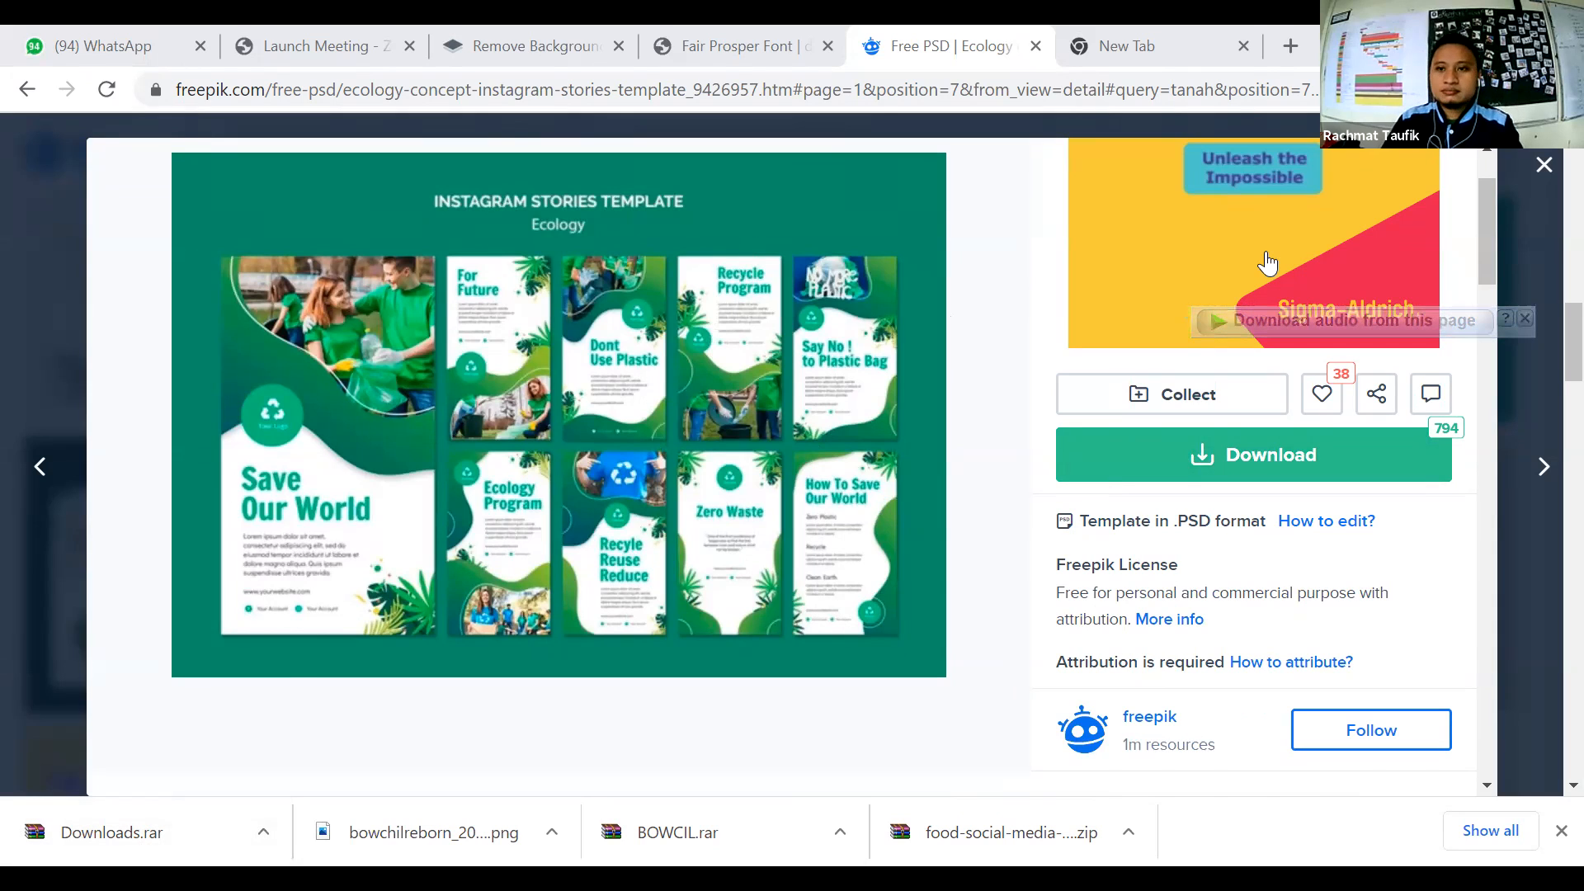
click(1543, 170)
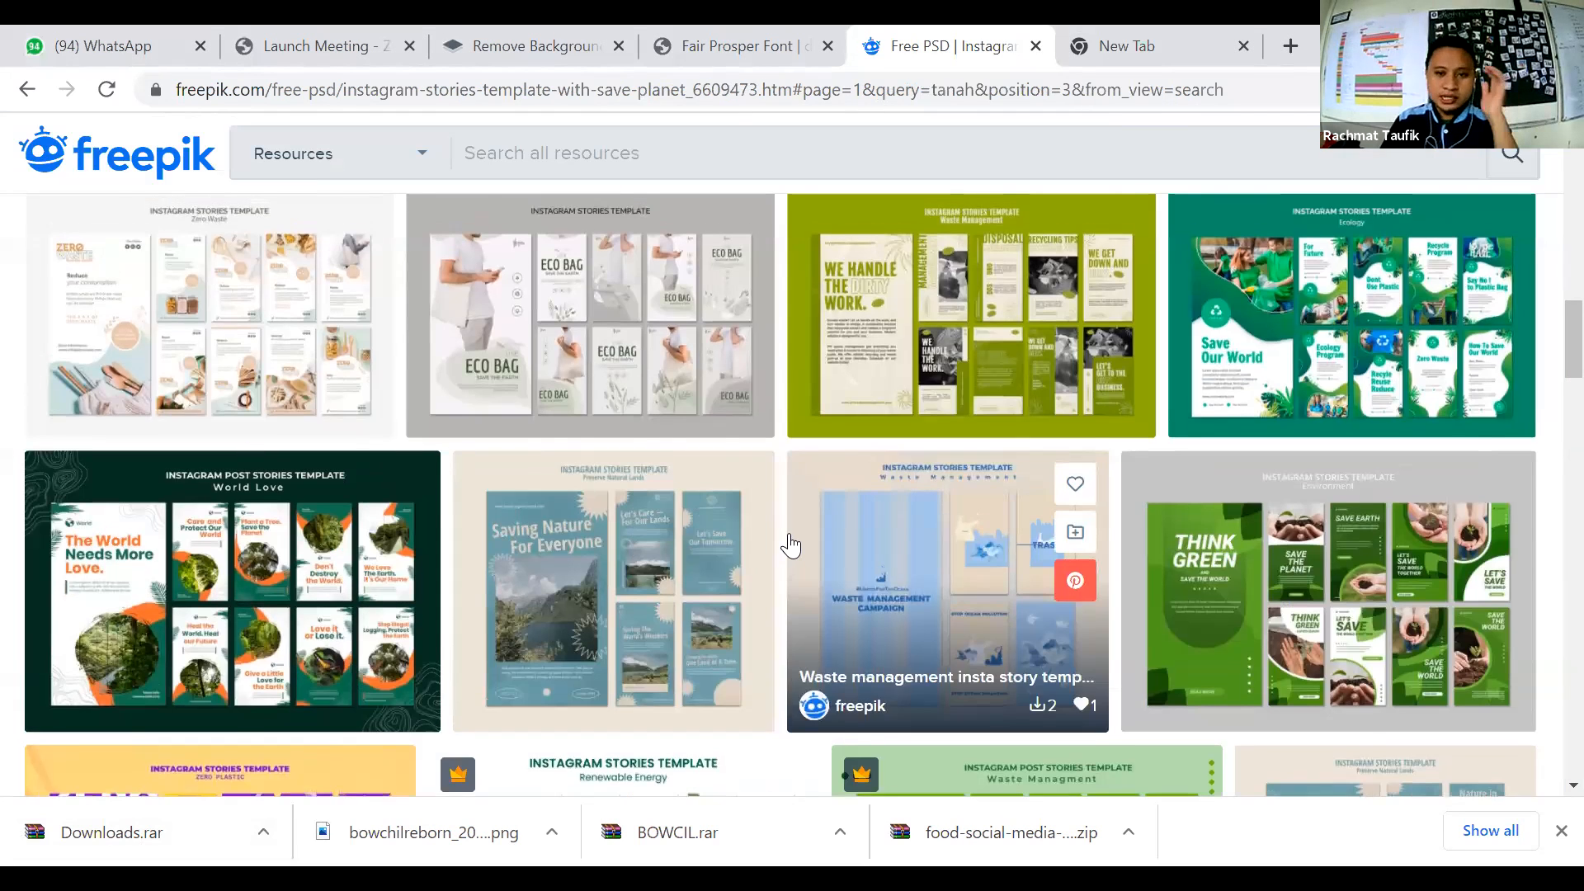
Step: Examine the save the planet Instagram stories template page, including its download option, same-series designs and related templates
scroll(789, 540, up, 10)
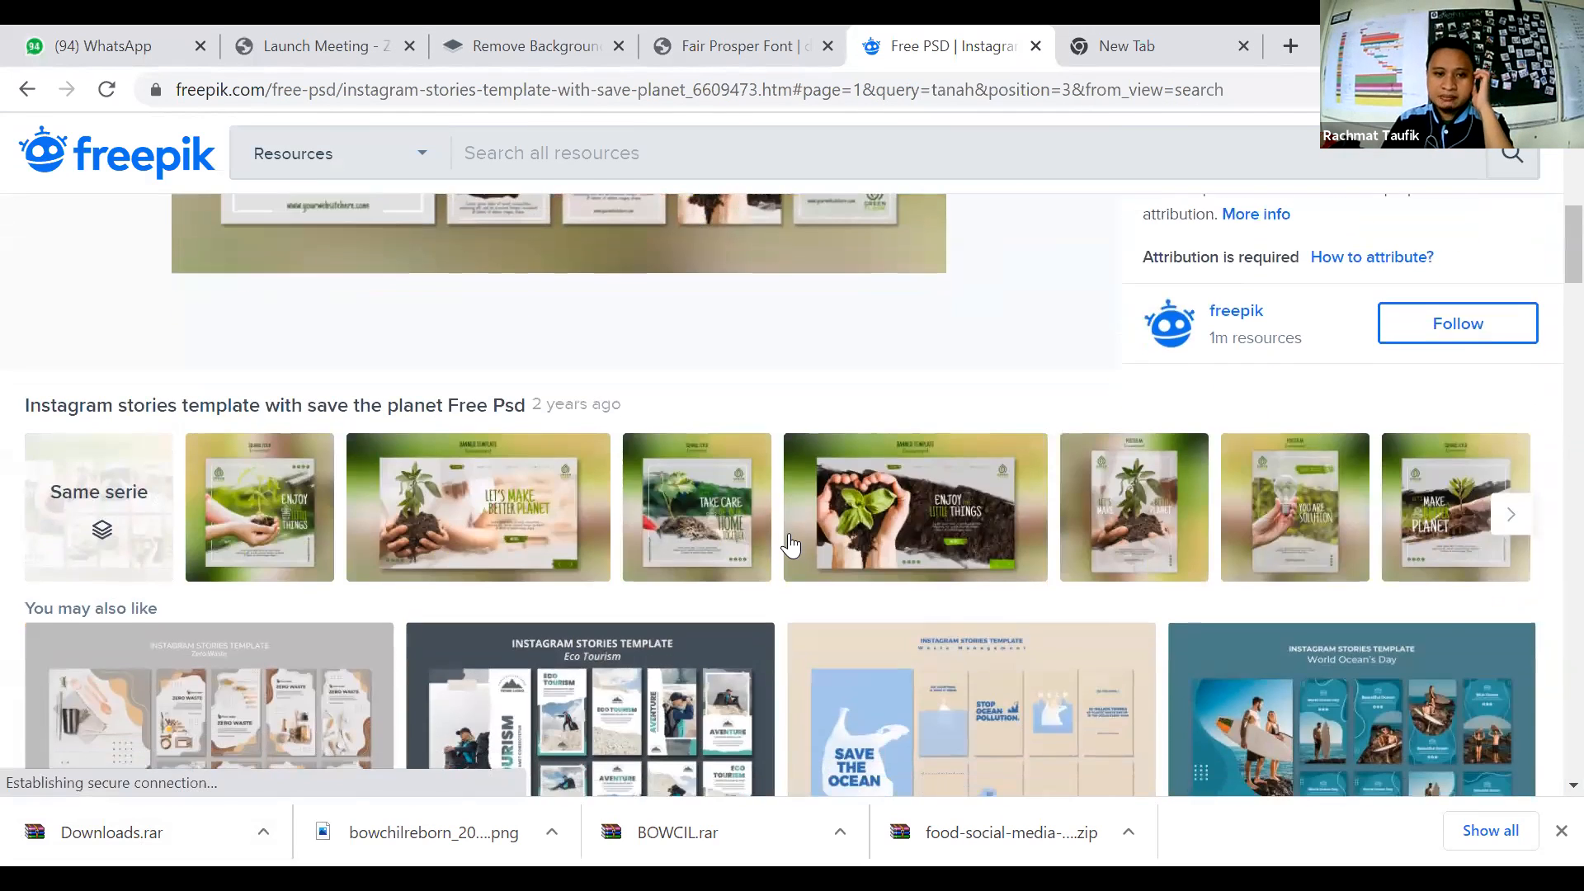
scroll(790, 544, down, 3)
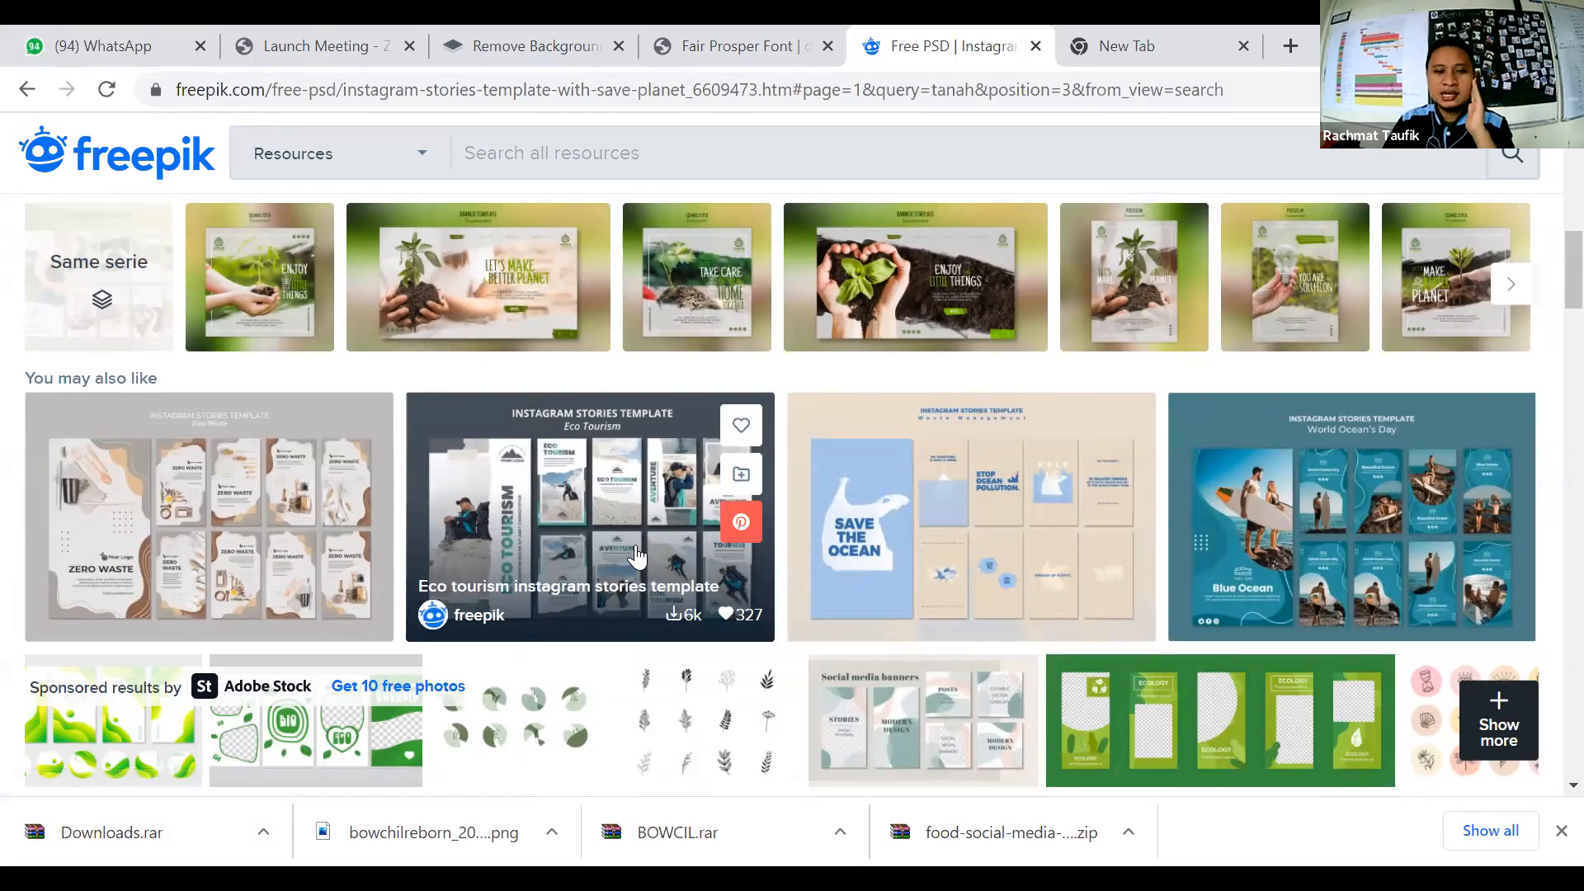
scroll(636, 557, up, 6)
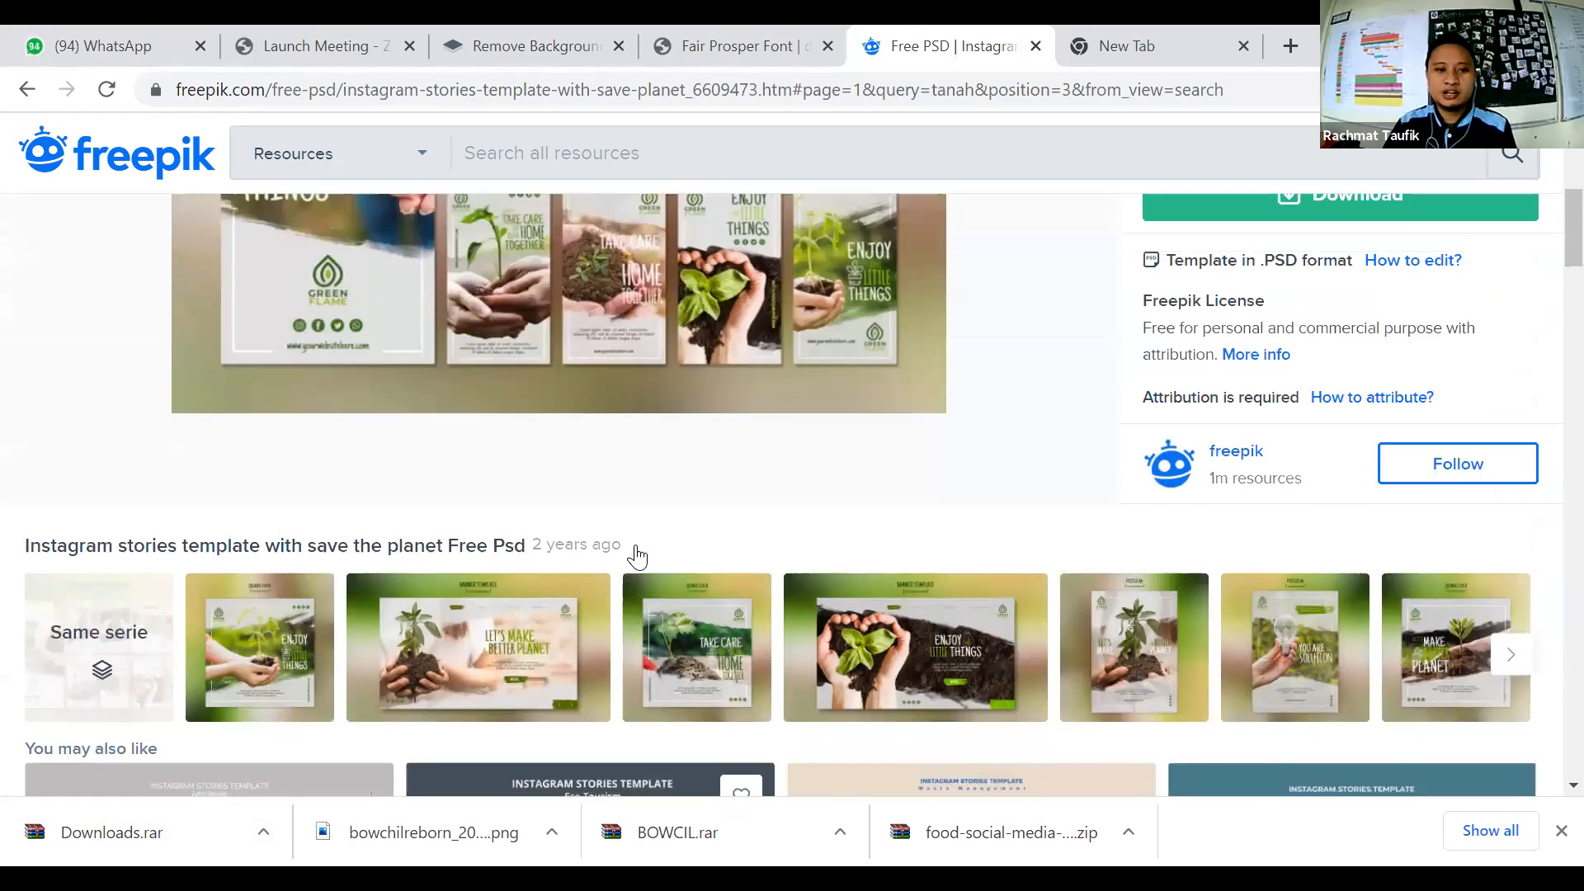
scroll(605, 512, up, 4)
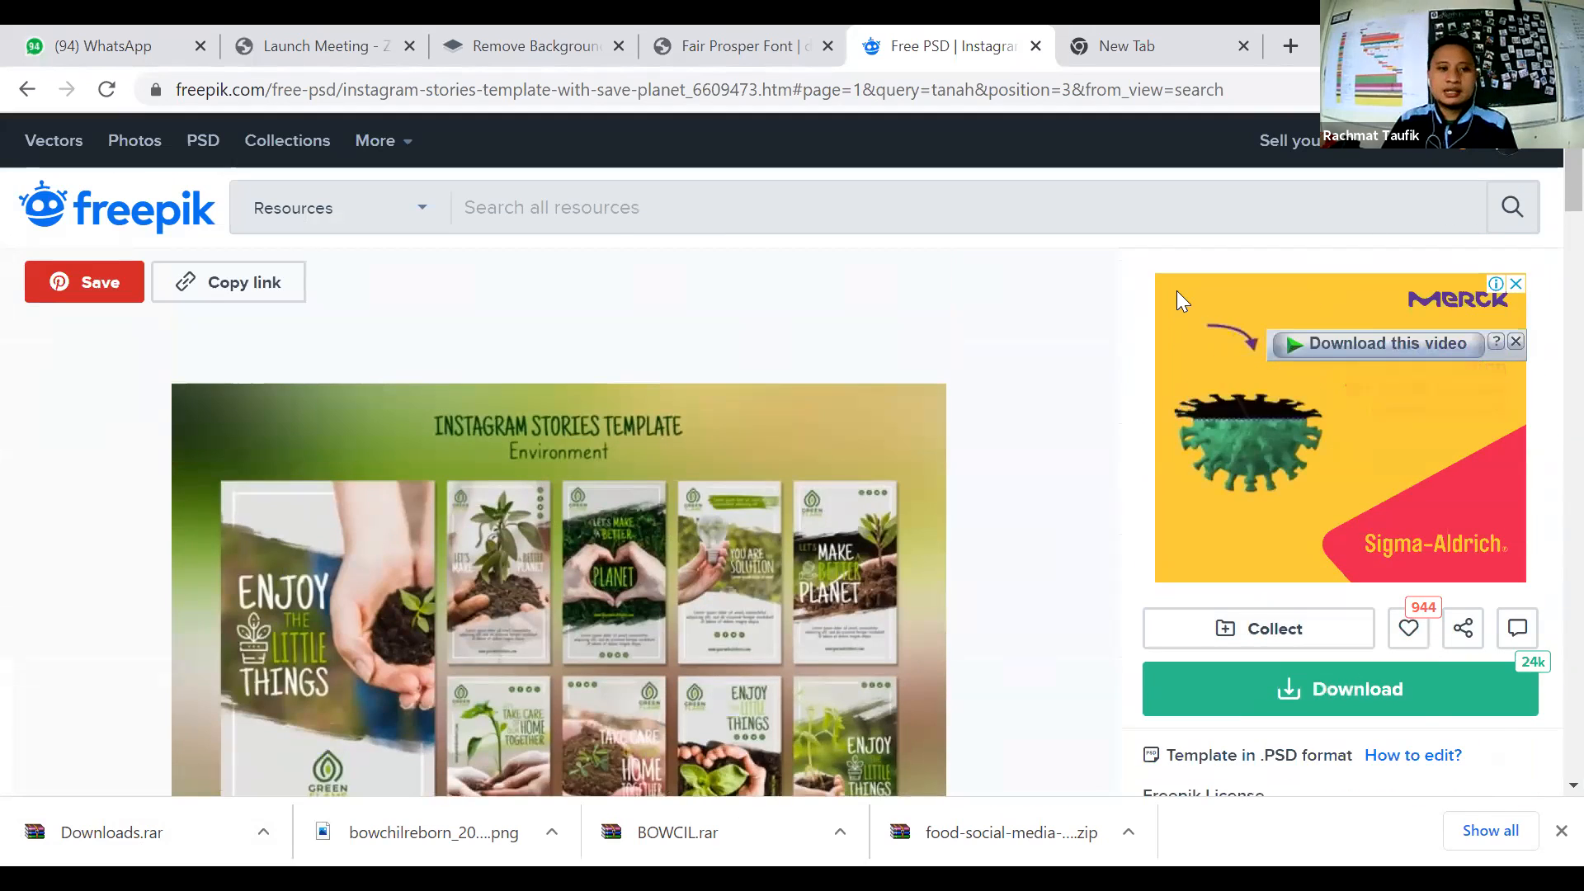
scroll(295, 361, down, 4)
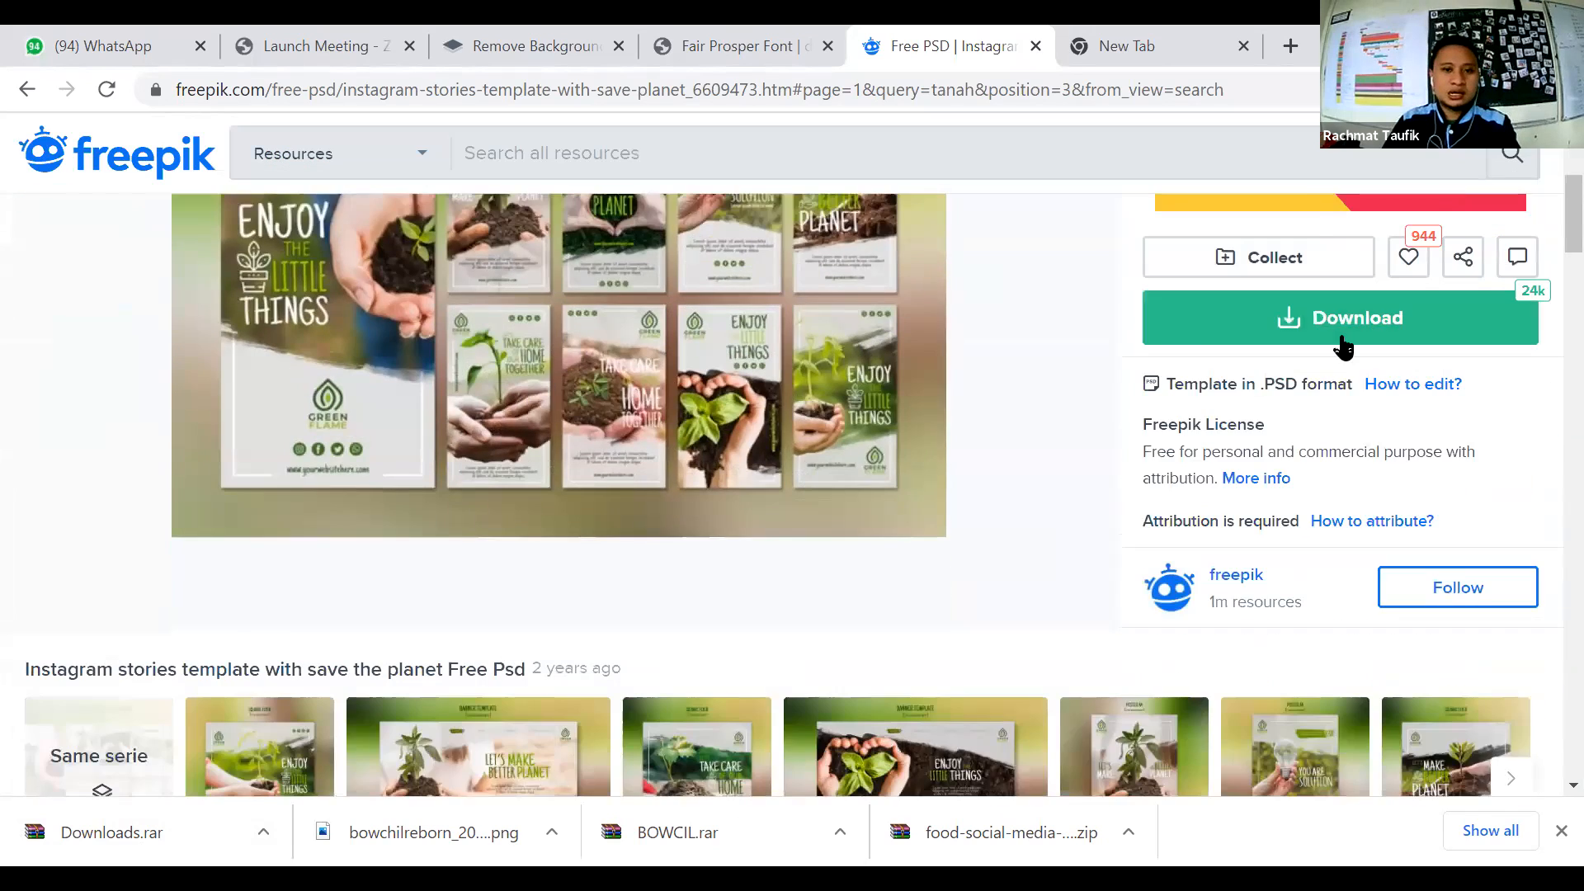
scroll(1336, 343, down, 4)
scroll(1342, 346, up, 8)
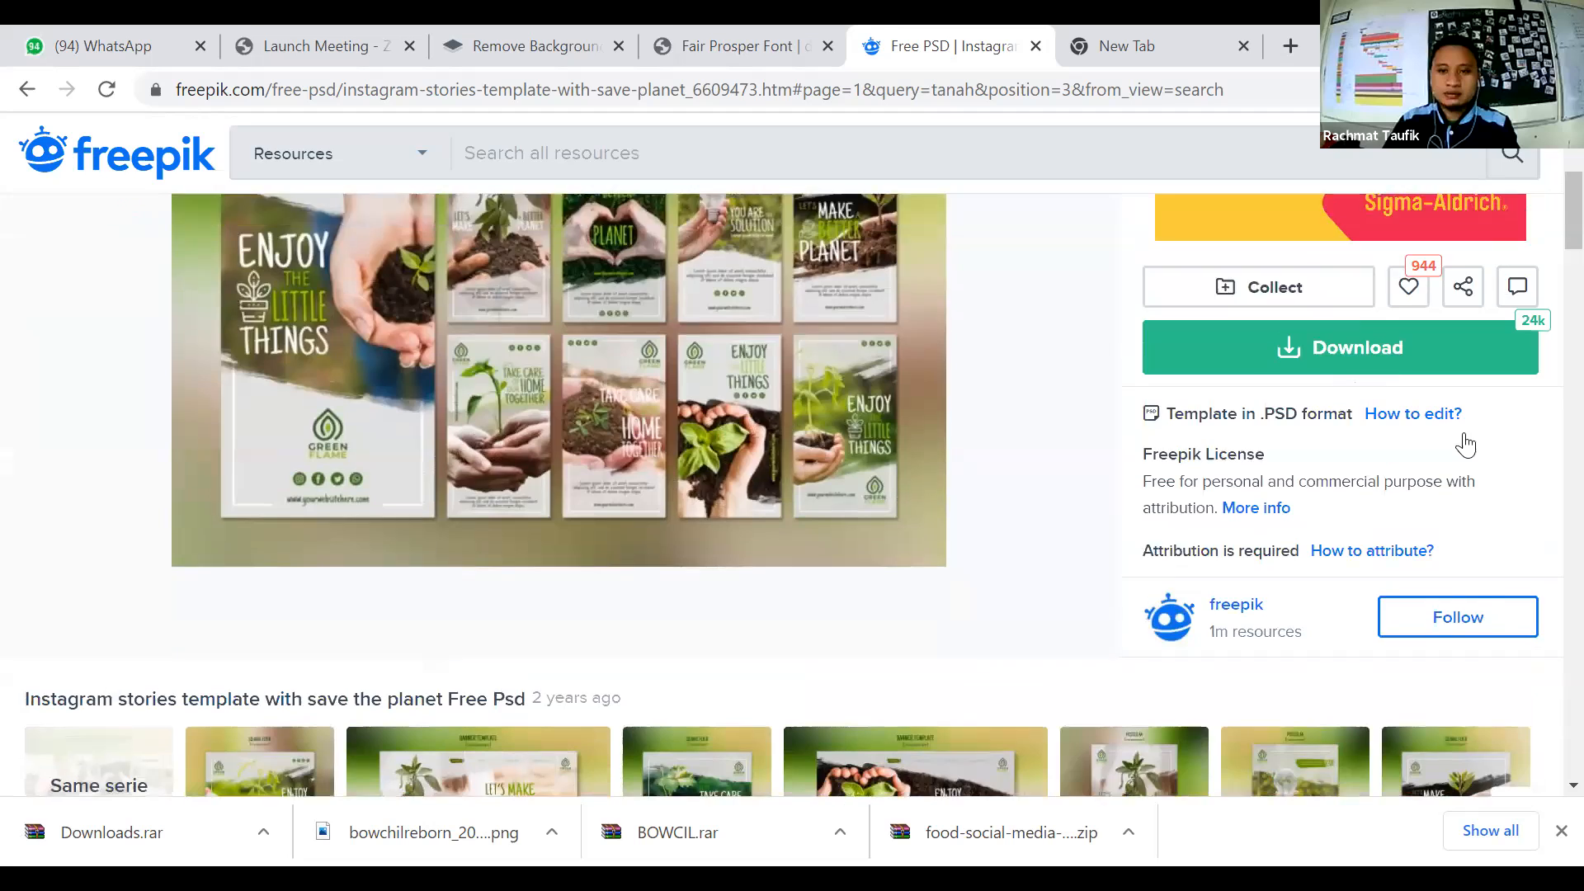
scroll(1464, 537, down, 2)
scroll(1467, 535, down, 5)
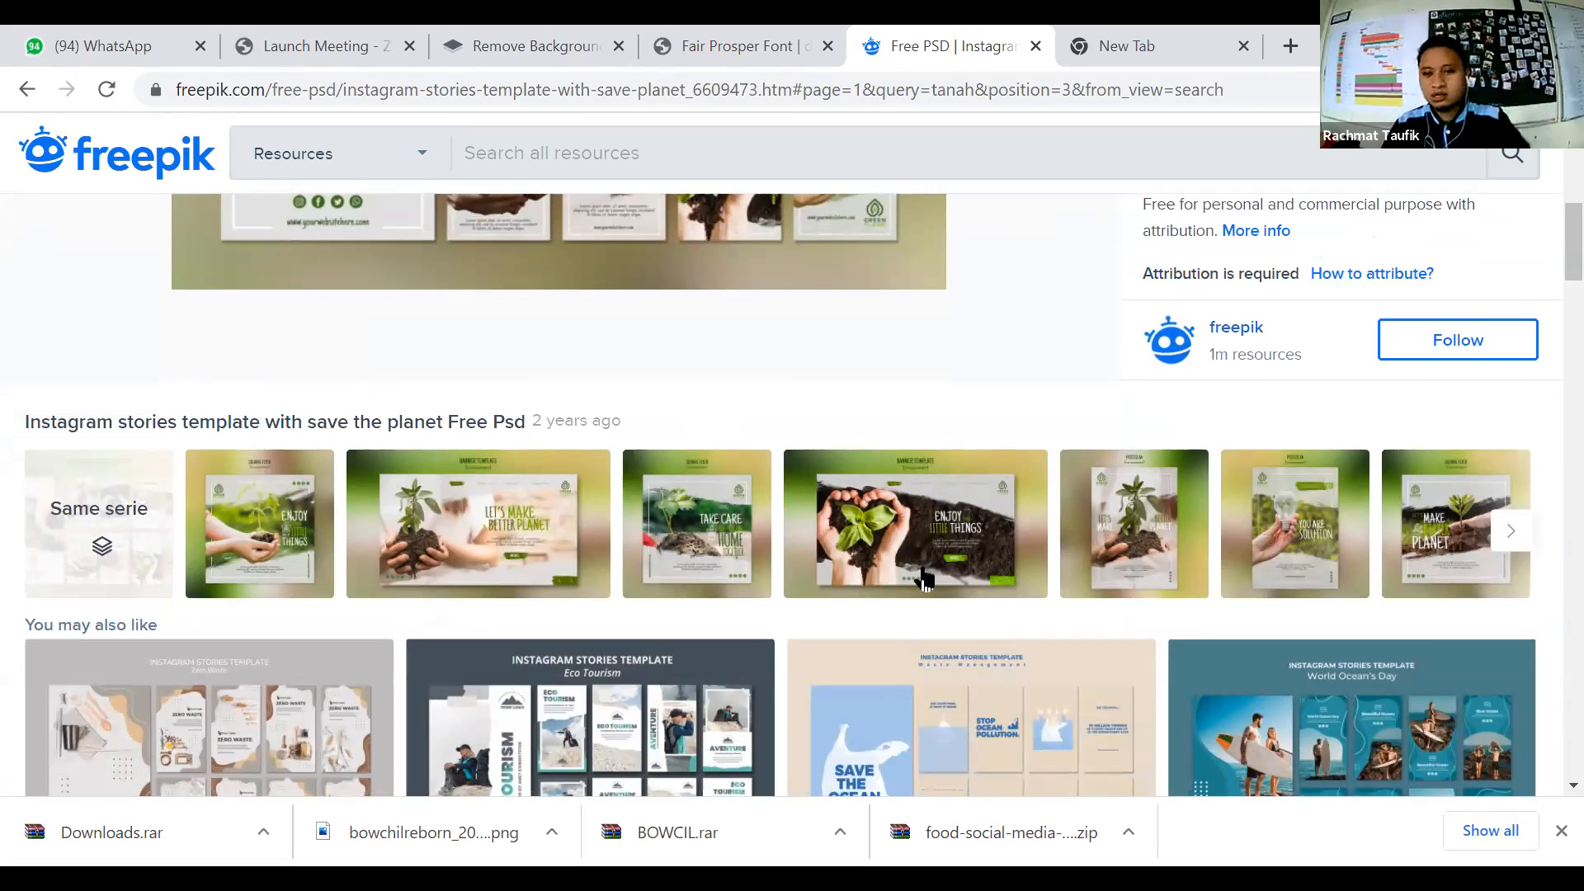
mouse_move(1118, 753)
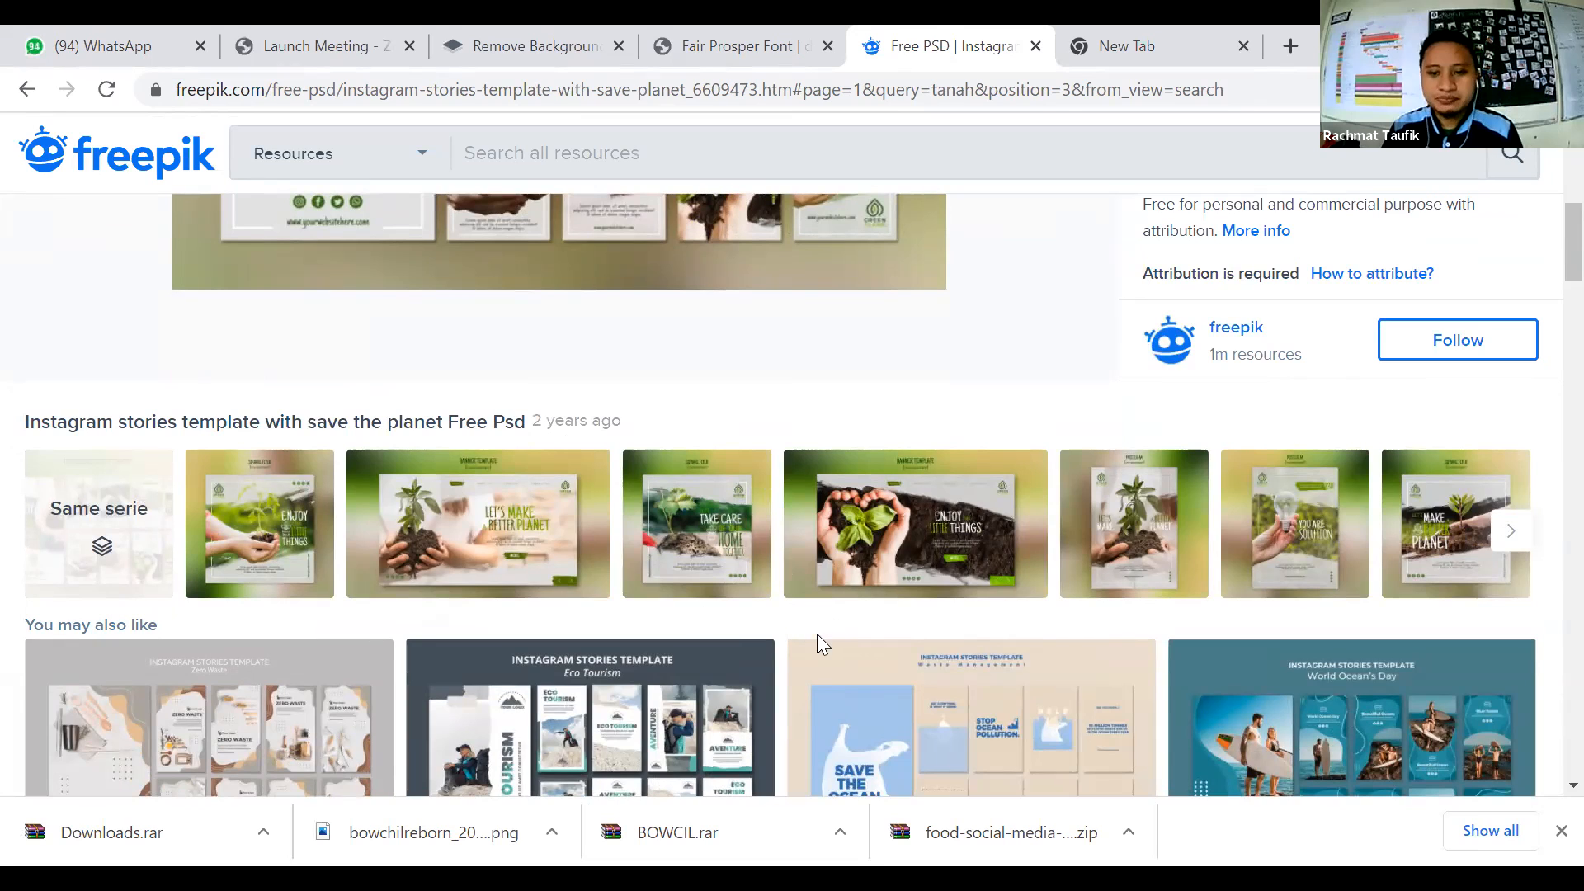
mouse_move(814, 643)
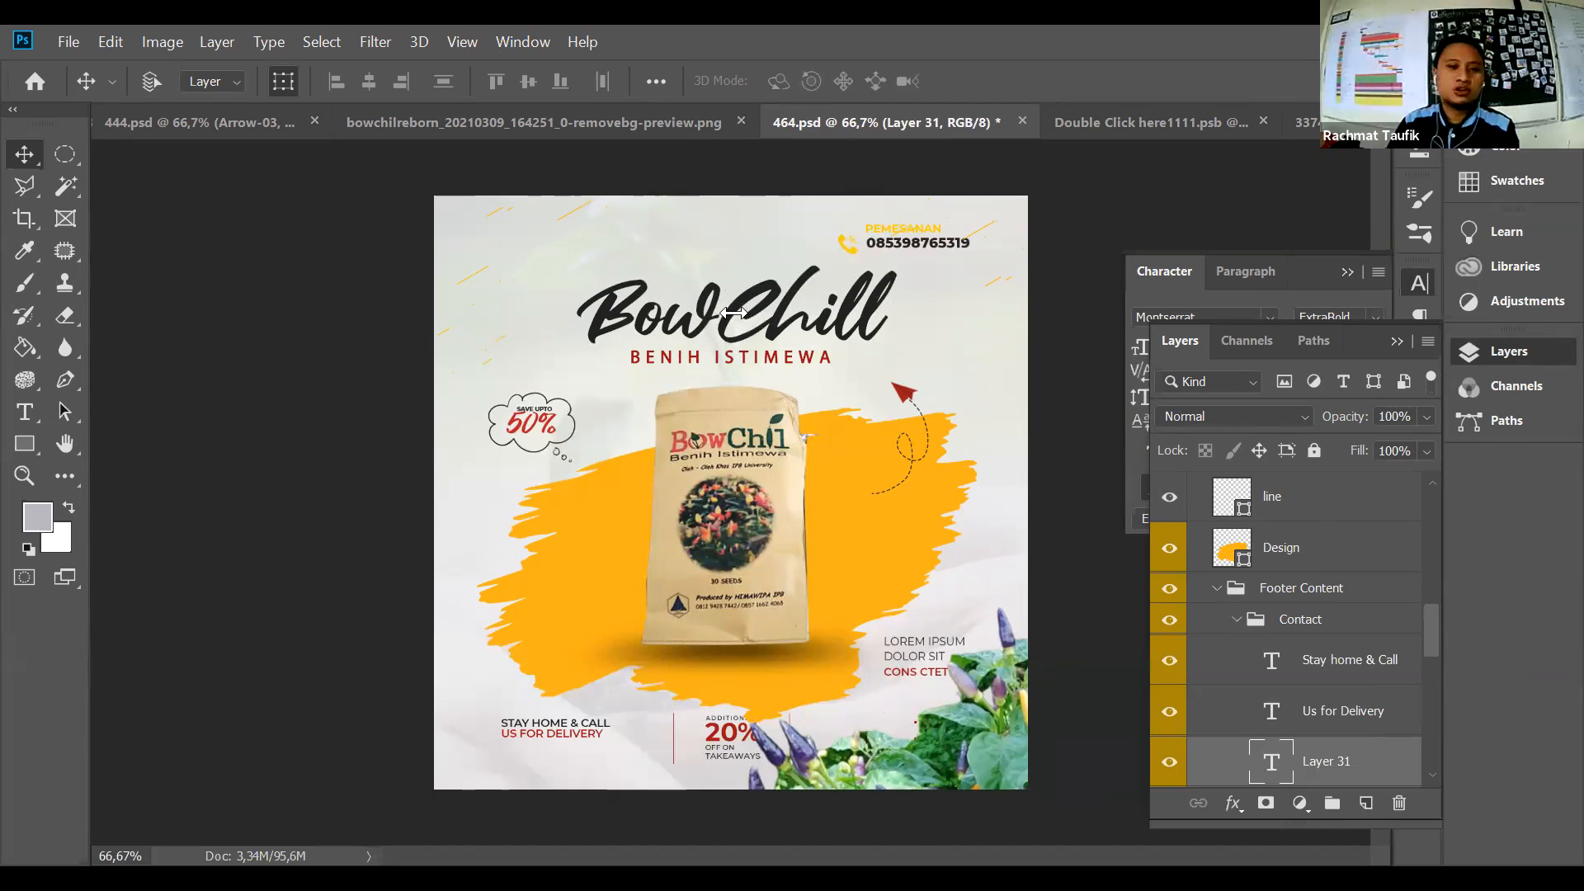
Step: Collapse the Discount, Text, Design, Background and Place your image here layer groups in 464.psd
scroll(1271, 586, up, 10)
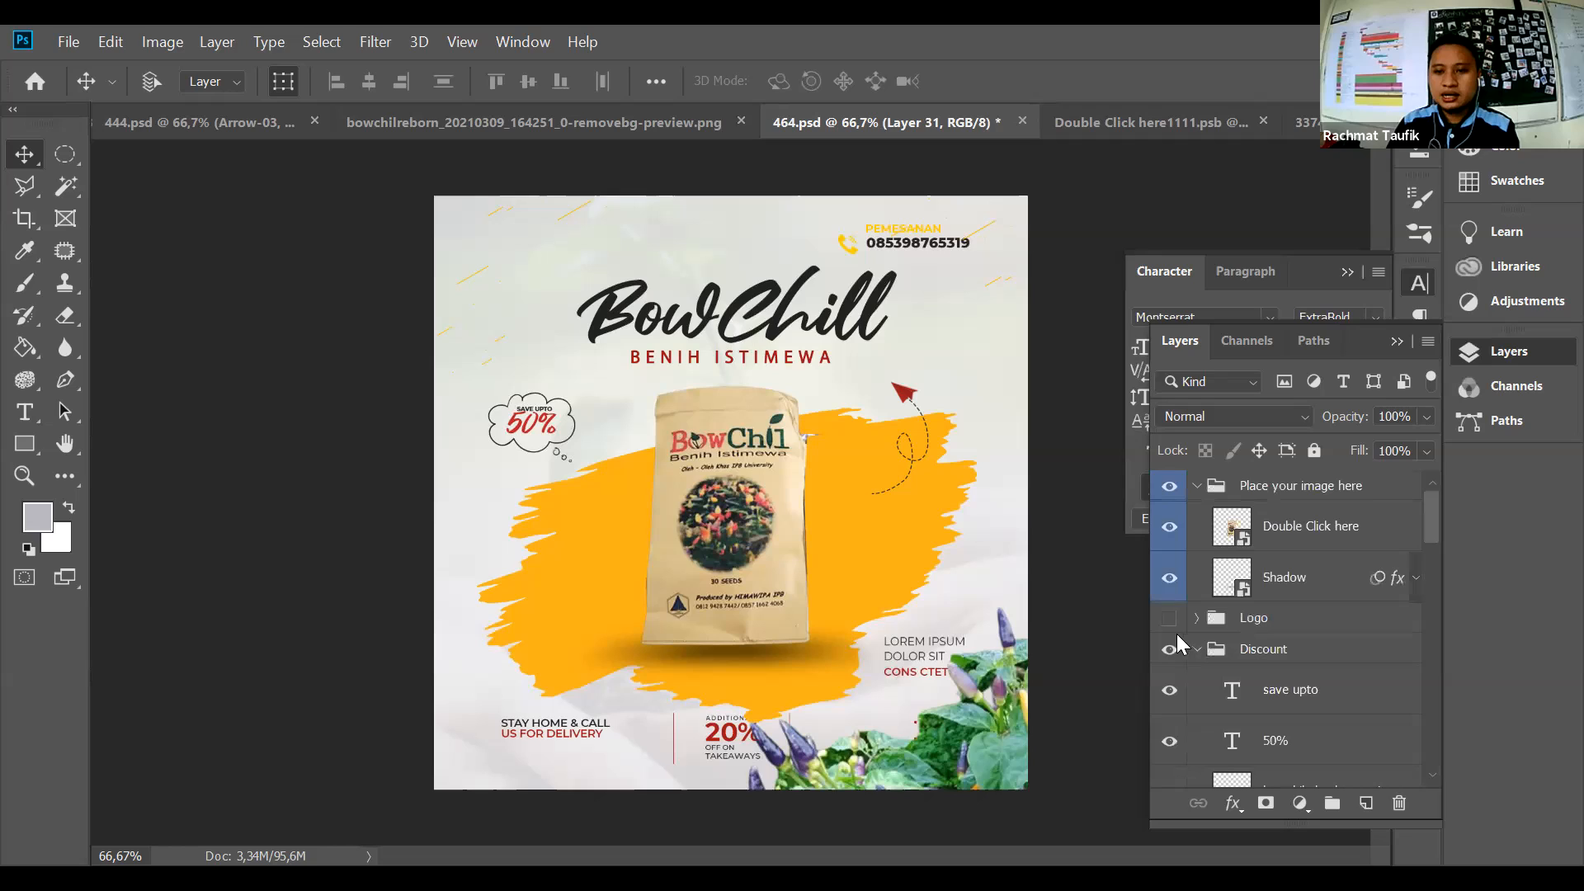
click(1197, 650)
click(1196, 680)
click(1197, 680)
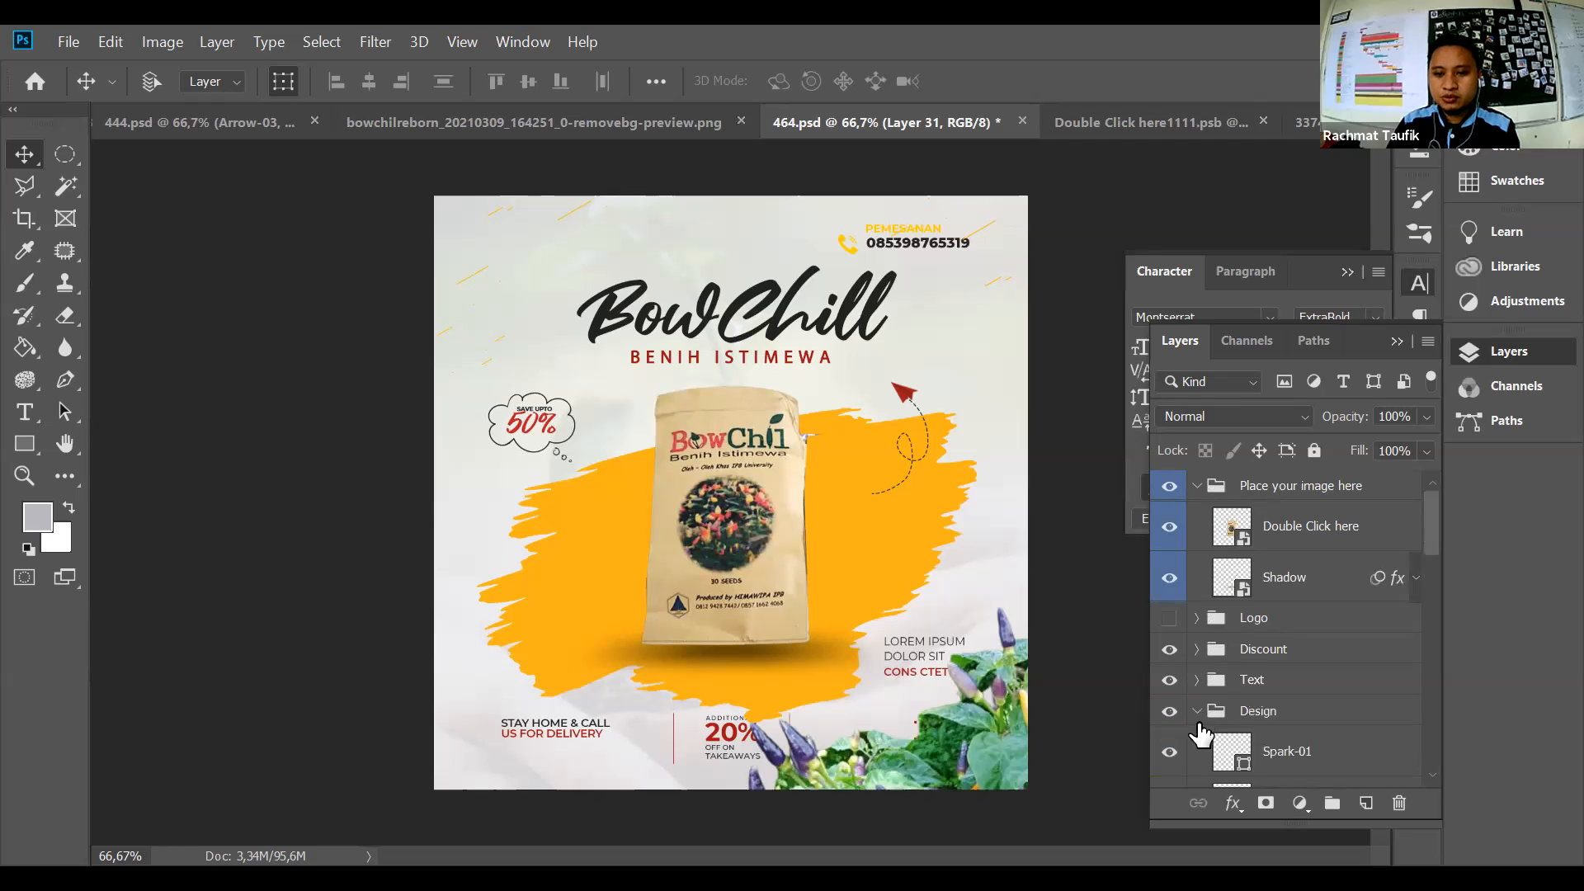
click(1197, 708)
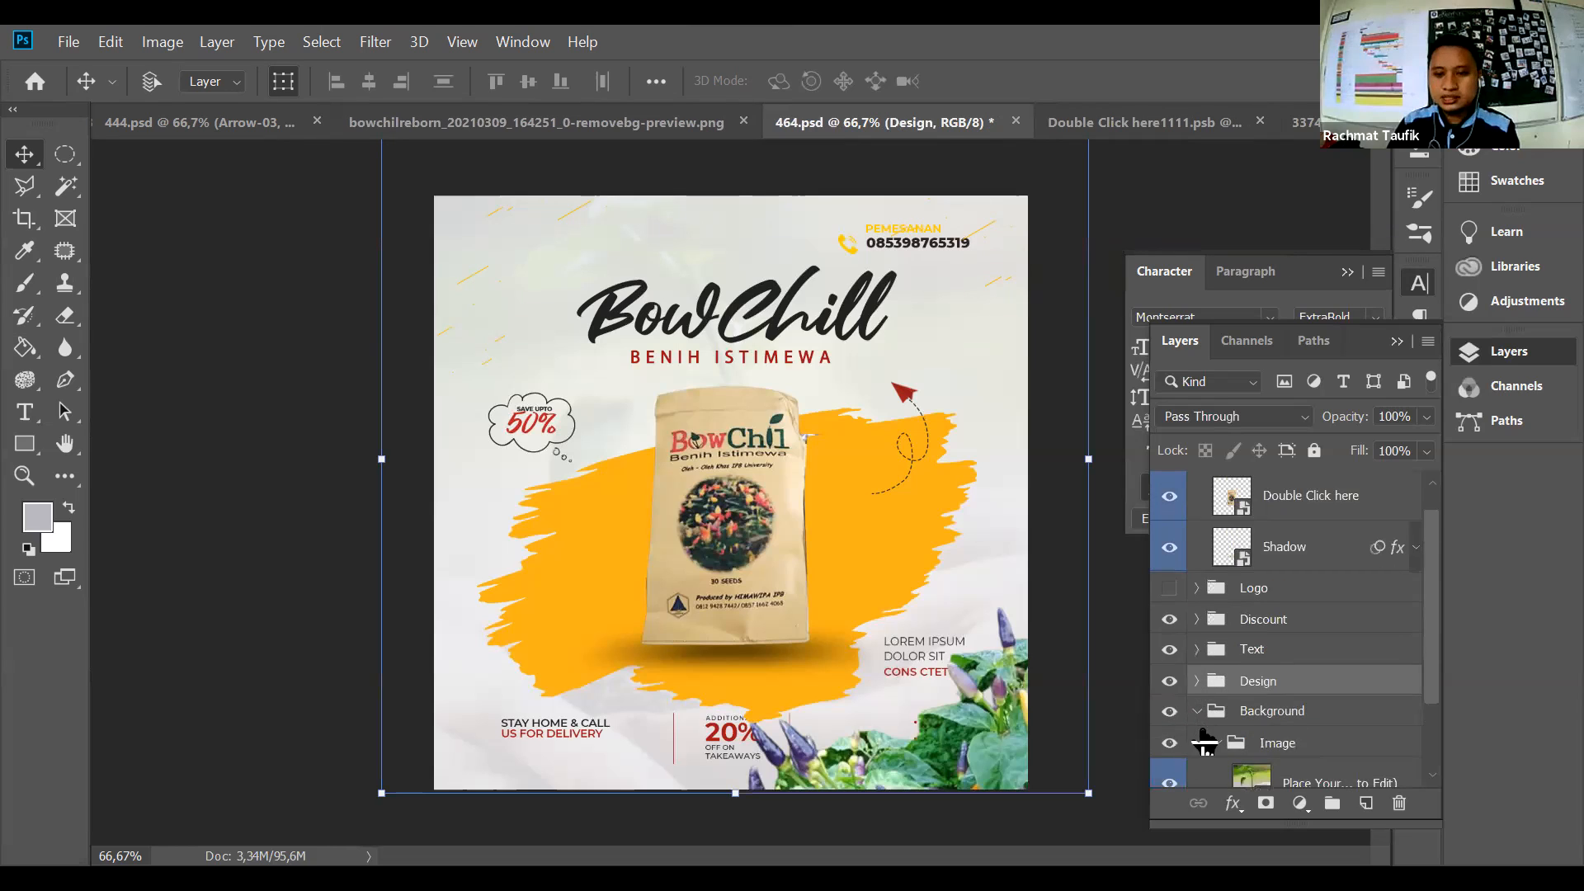
click(1197, 712)
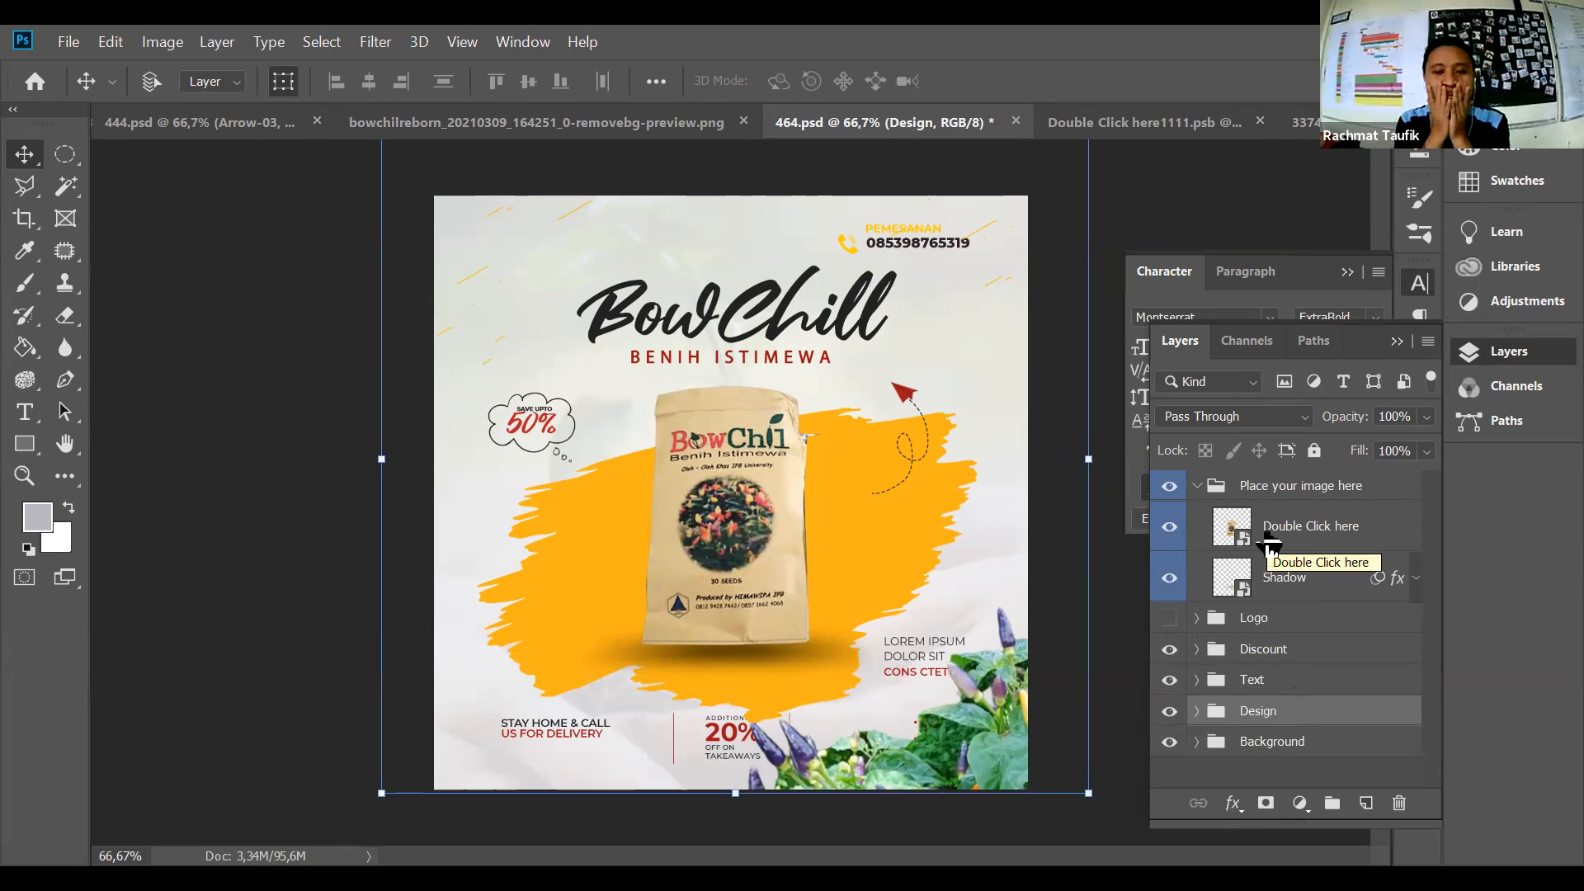
click(1197, 486)
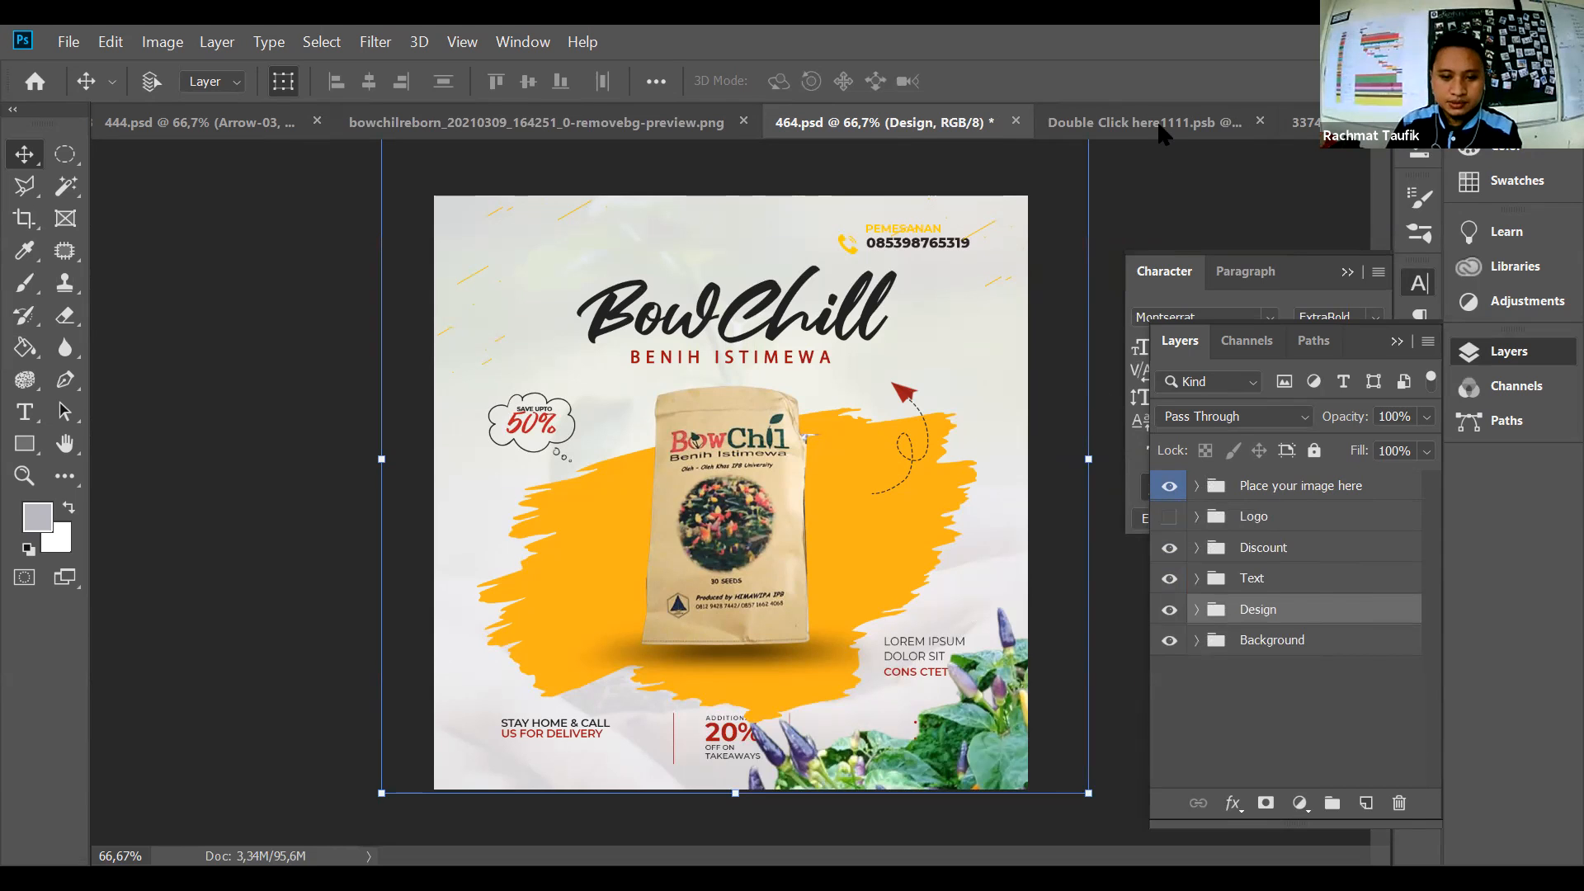
Step: Switch to the 3374431.psd document and make the Post 1 group visible
click(1158, 124)
click(1359, 123)
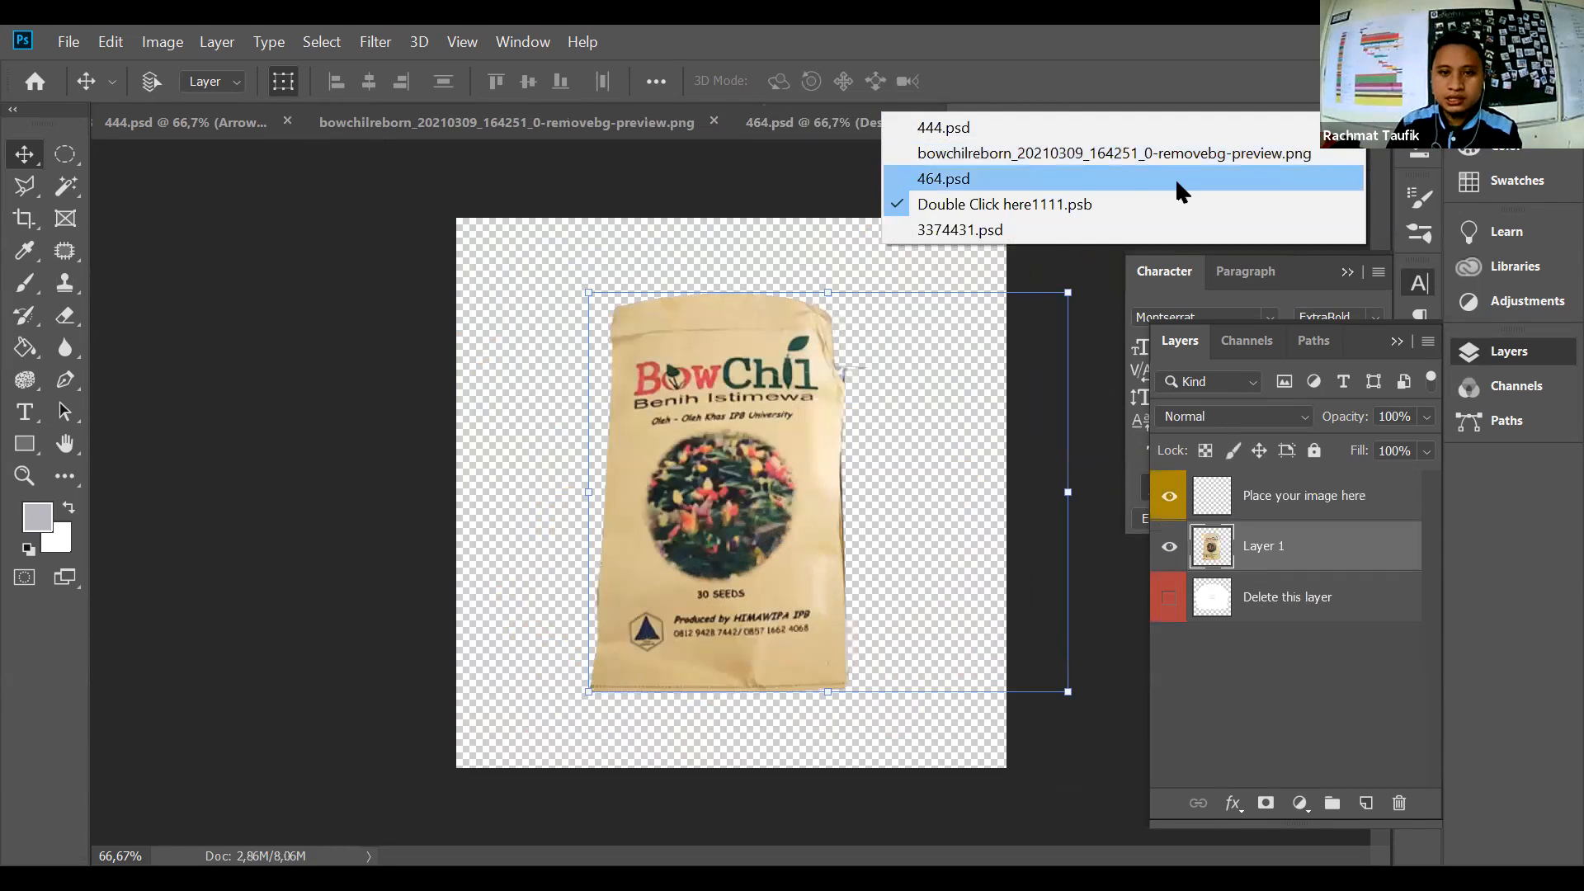
click(1052, 229)
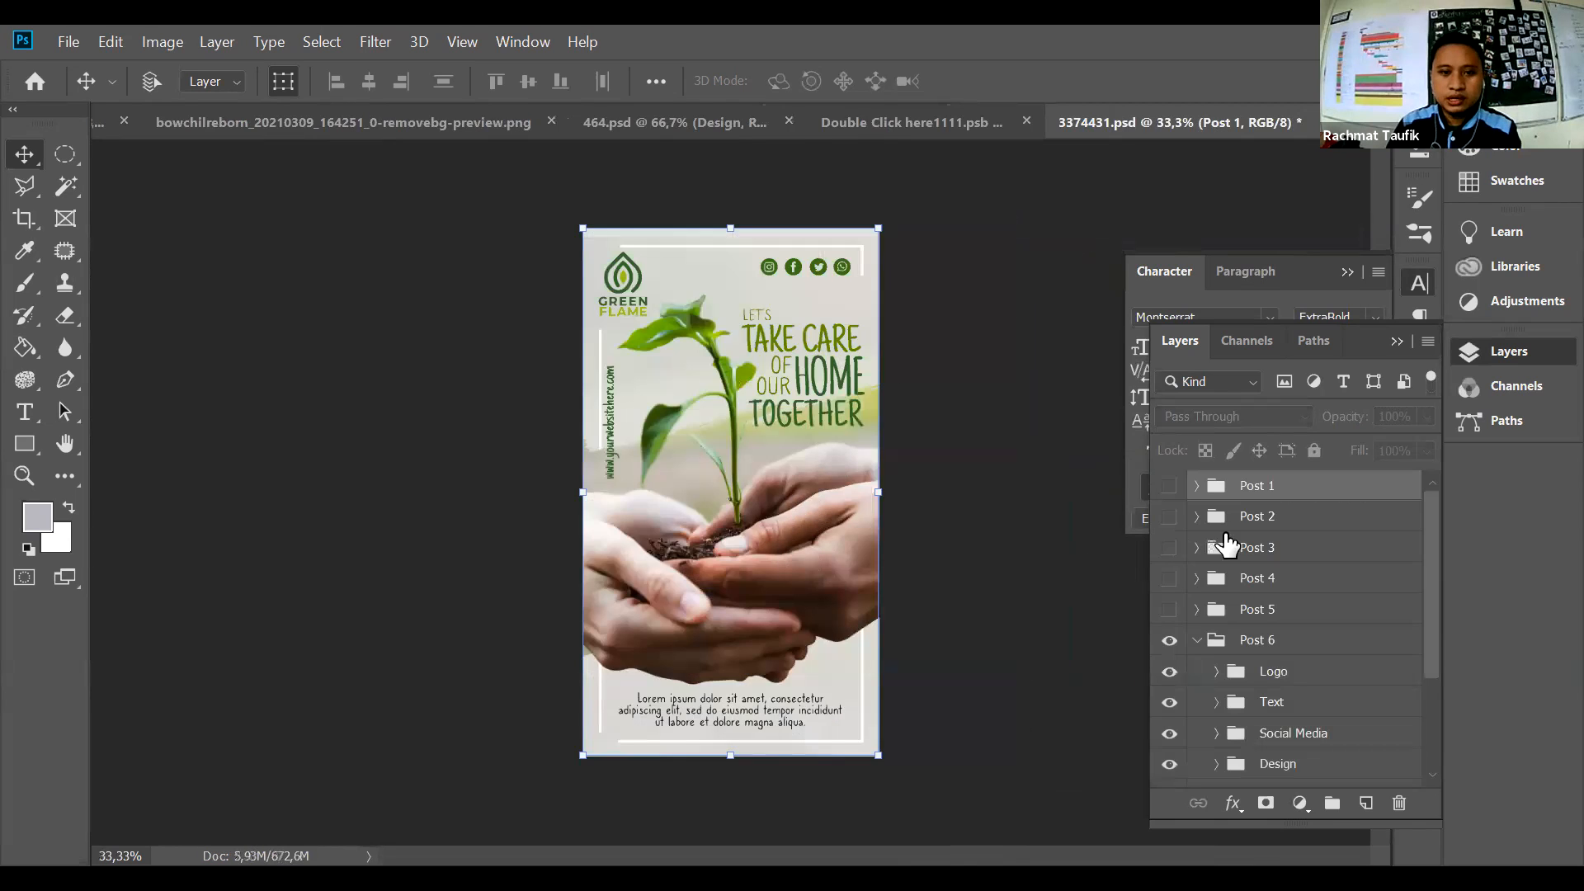
click(1170, 487)
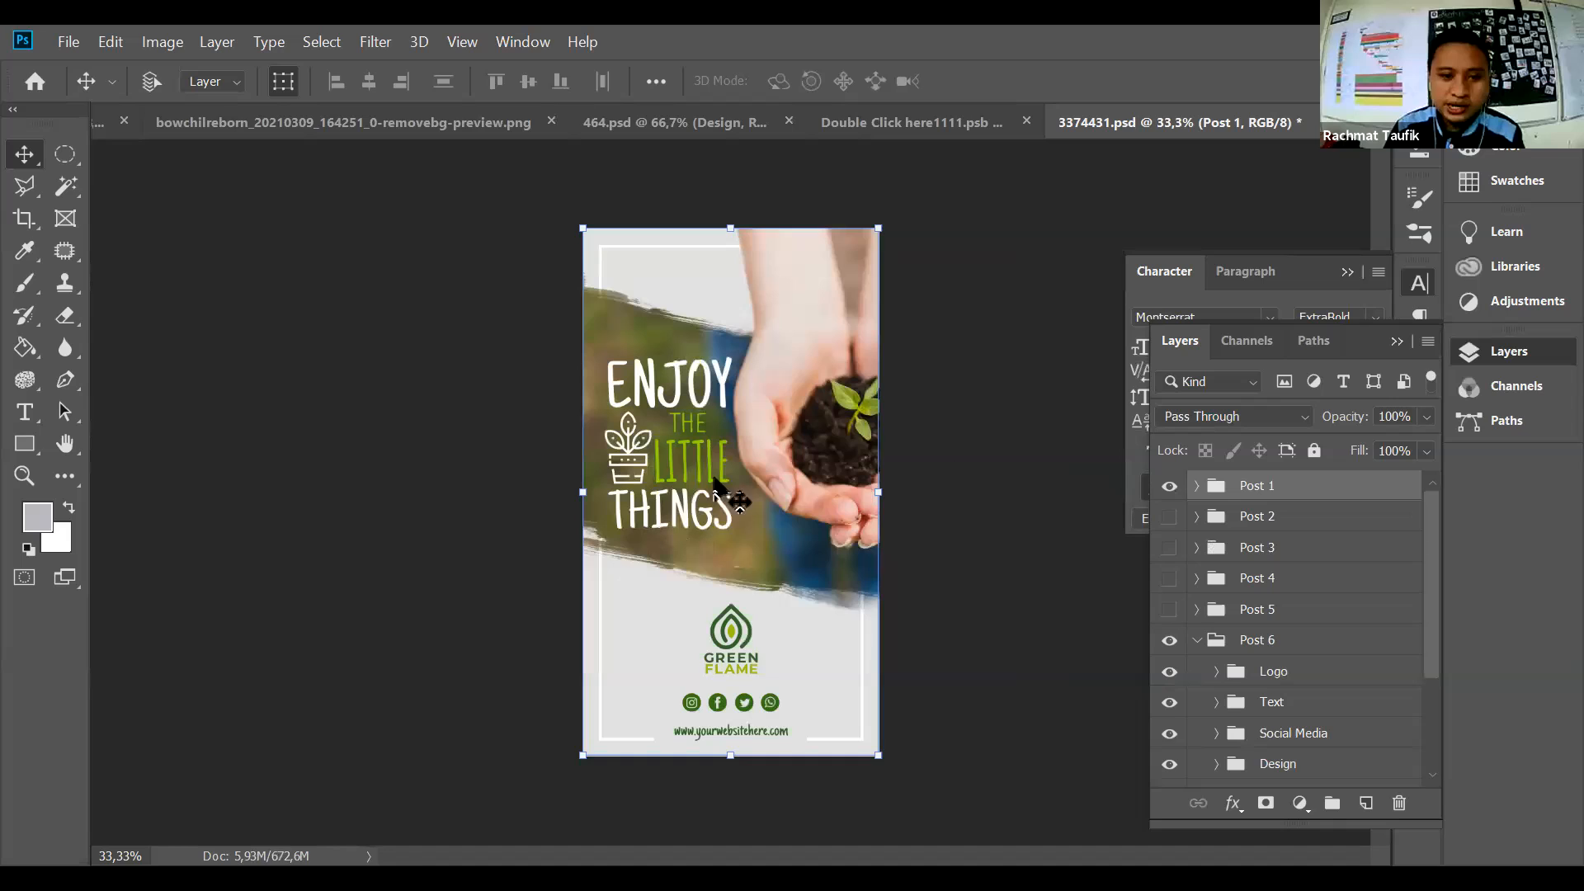
Step: Open the logo placeholder smart object in Post 1's Logo group and delete its Green Flame logo layer
click(1197, 487)
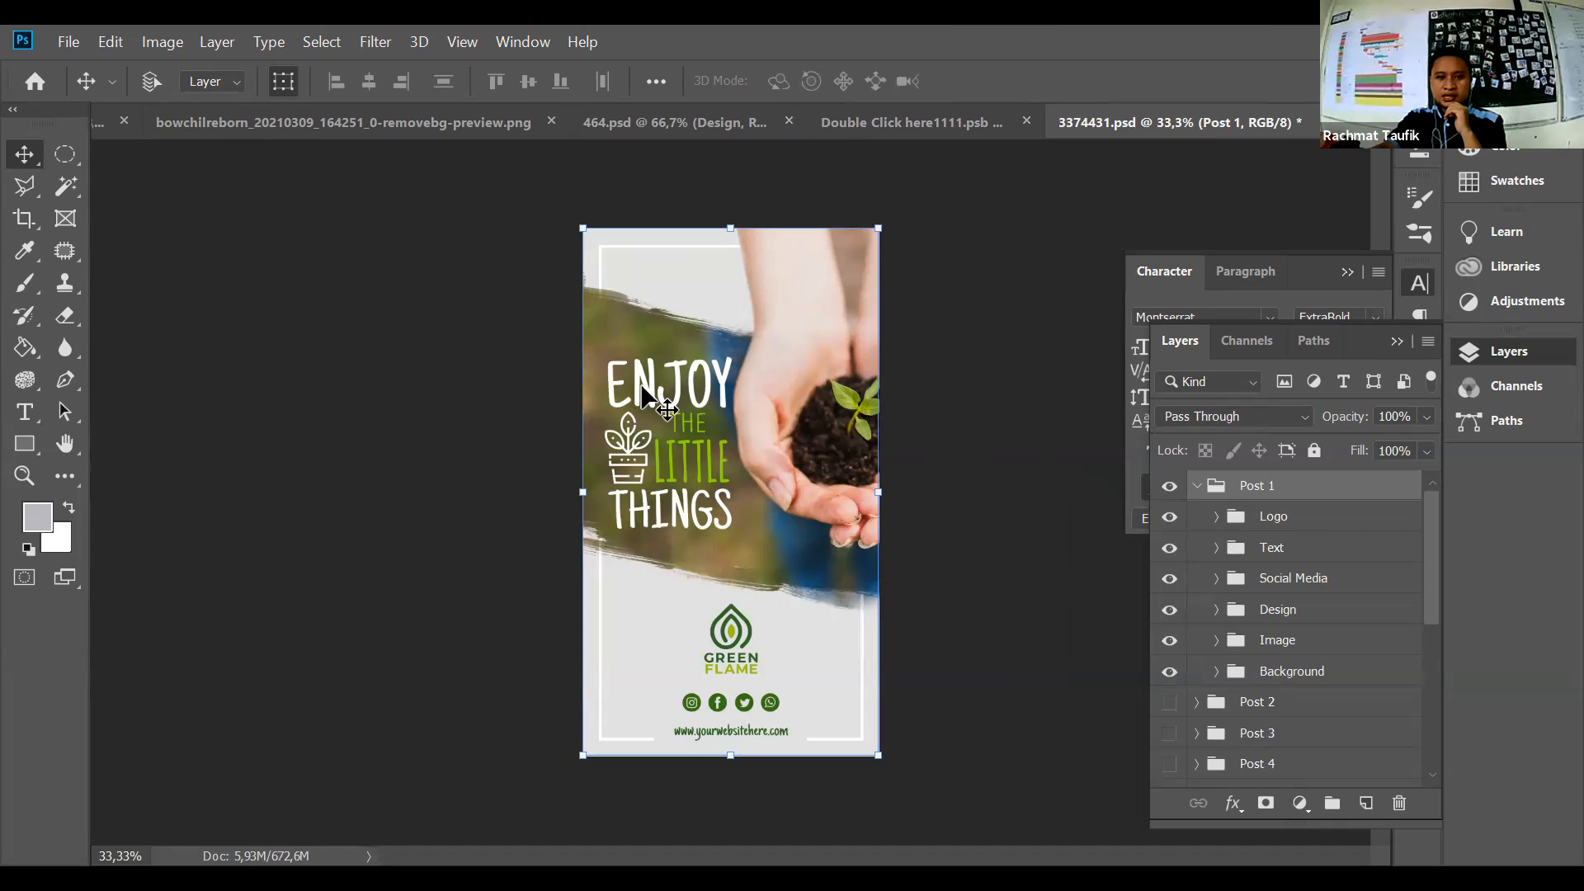
click(1217, 518)
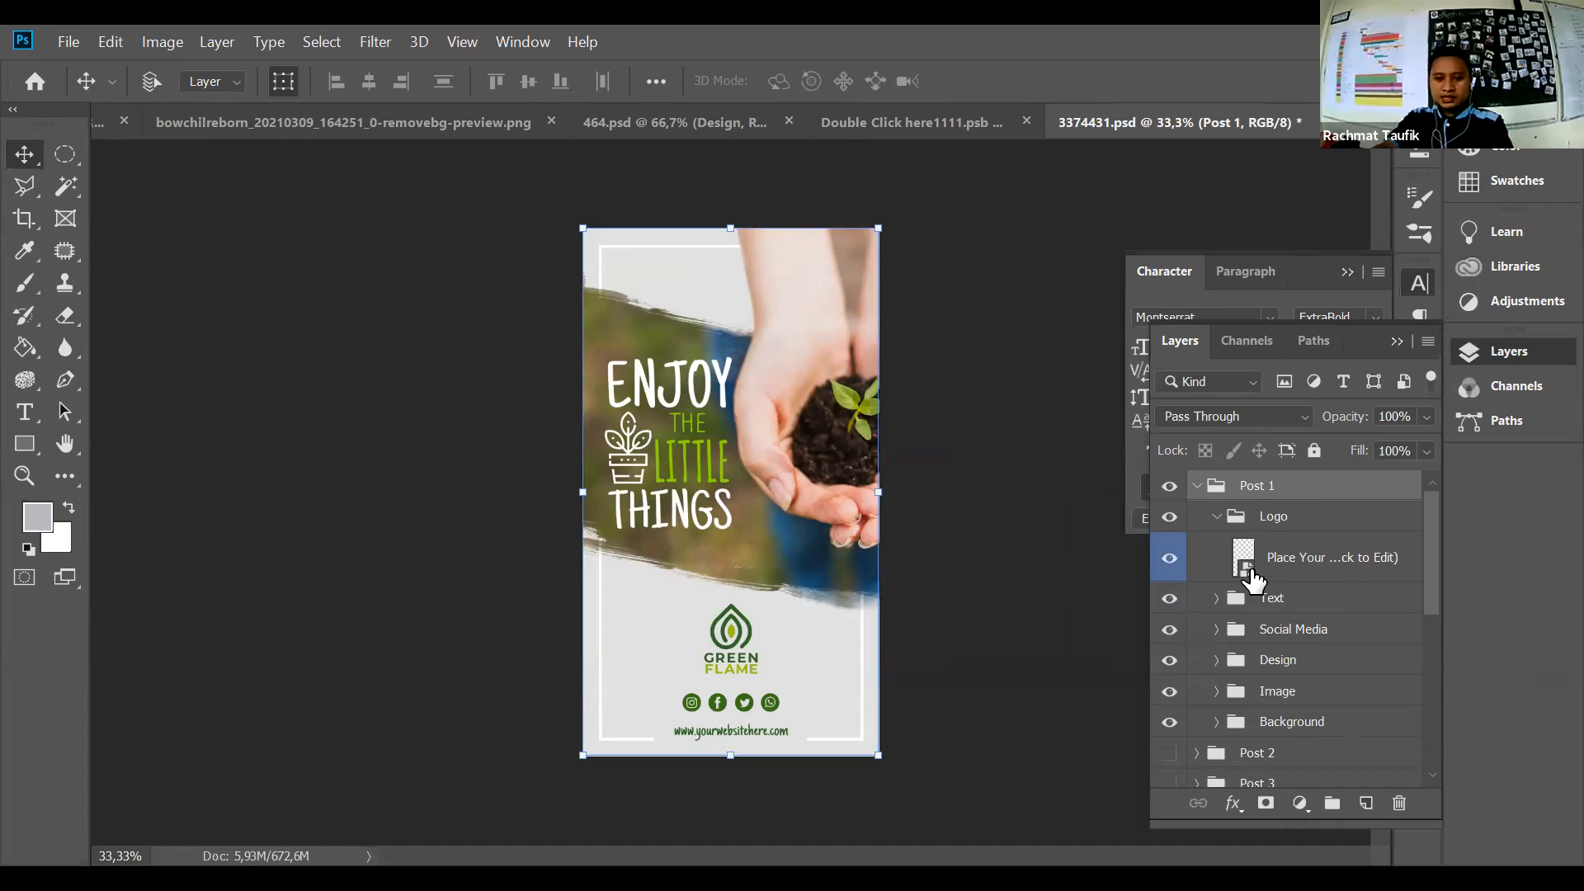
click(1305, 569)
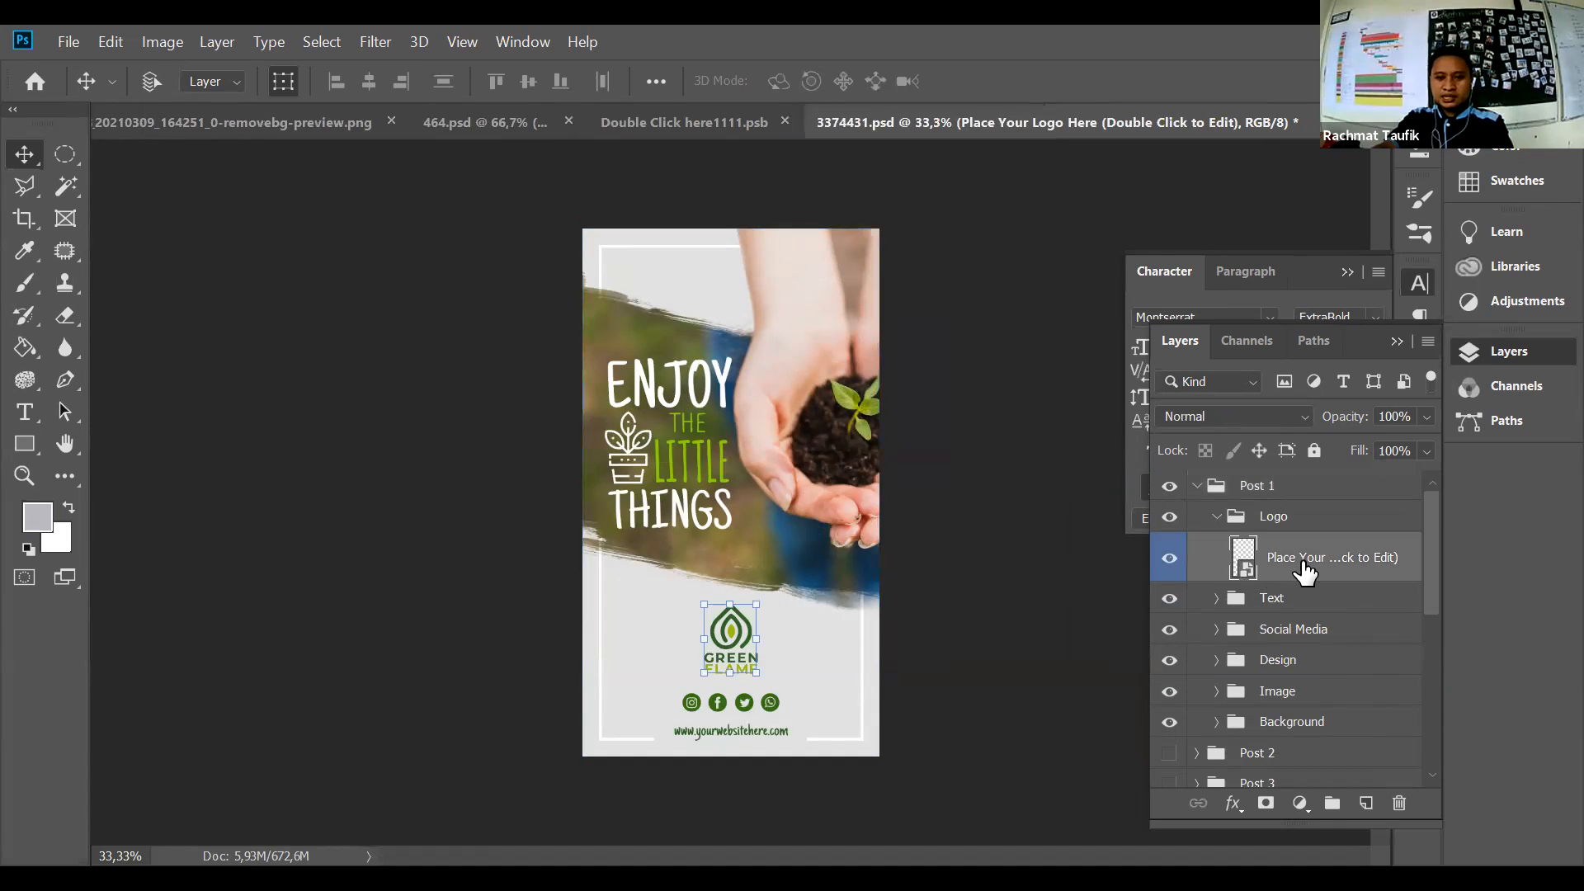
click(1170, 560)
click(1170, 561)
double_click(1246, 568)
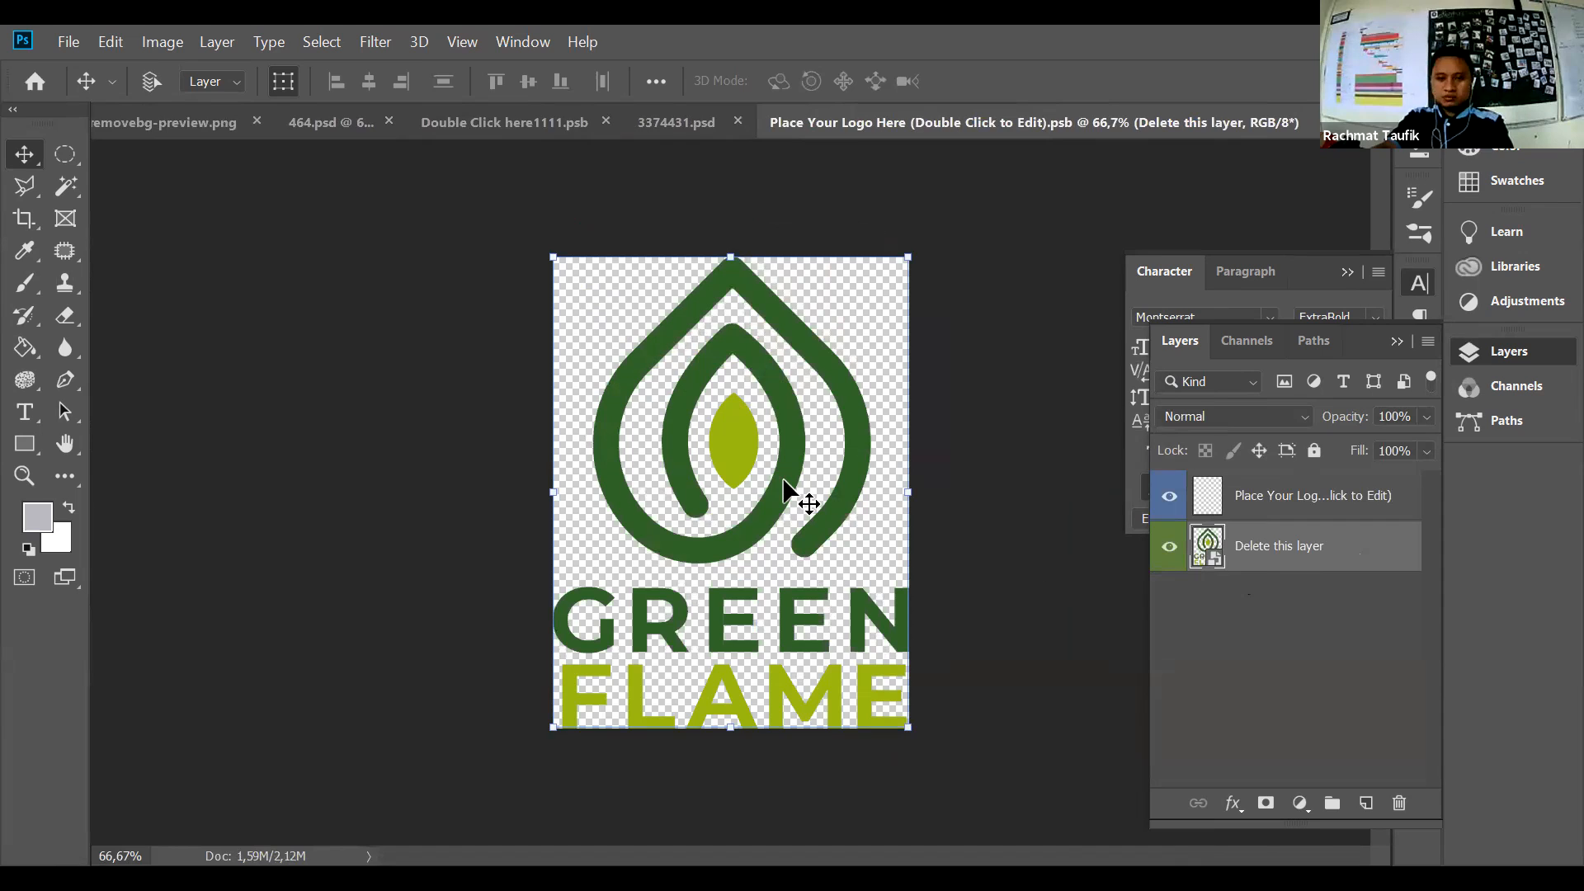
key(Delete)
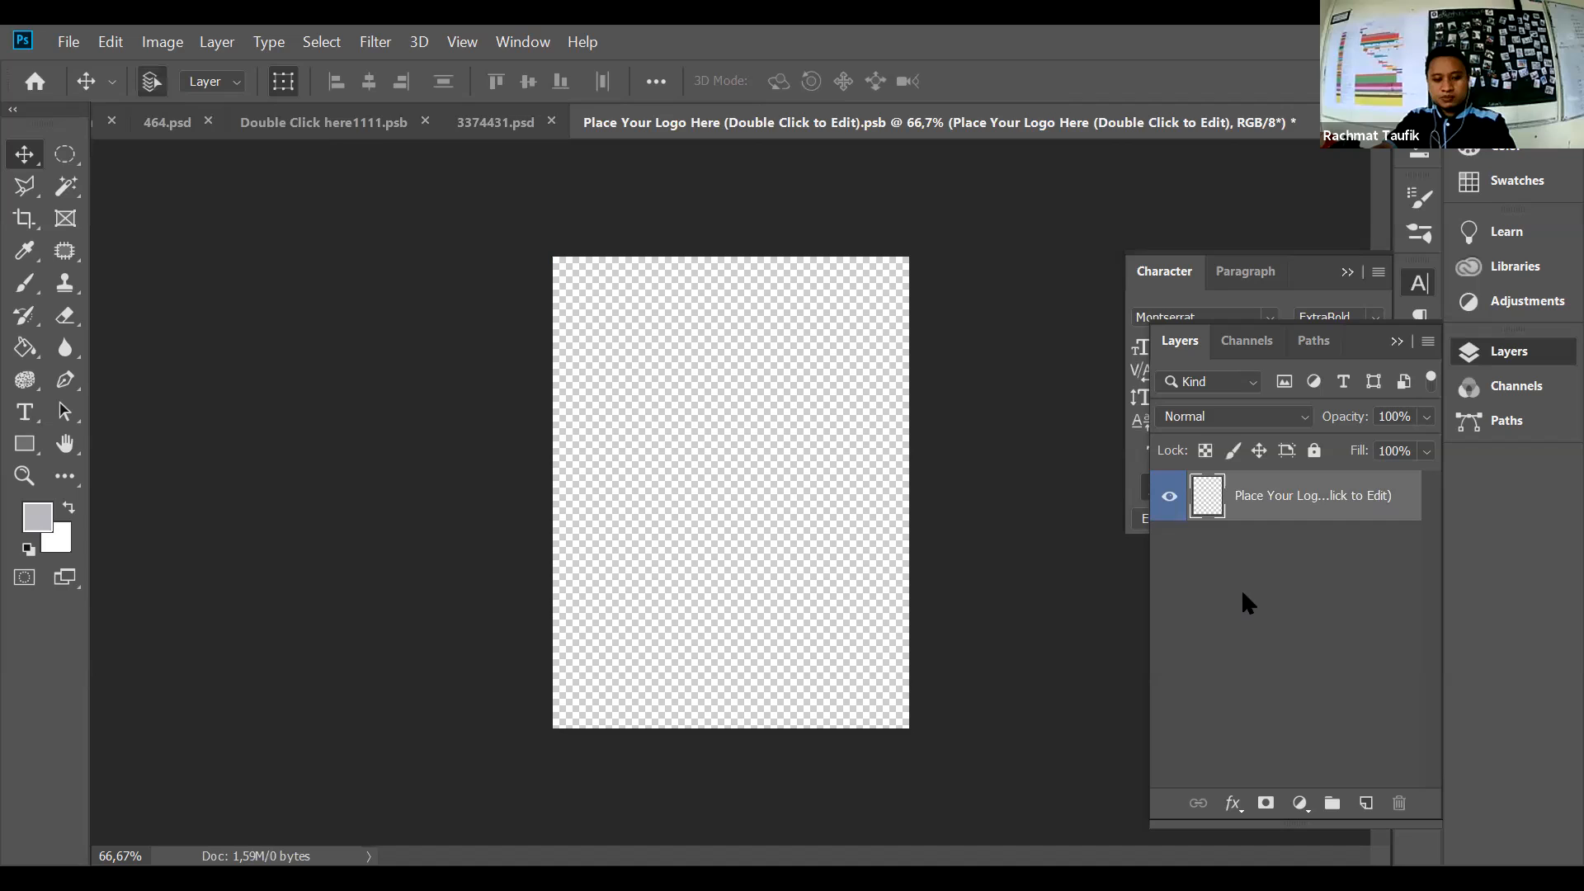
Step: Place the HIMAWIPA IPB UNIVERSITY poster image in the emptied logo document
key(ctrl+z)
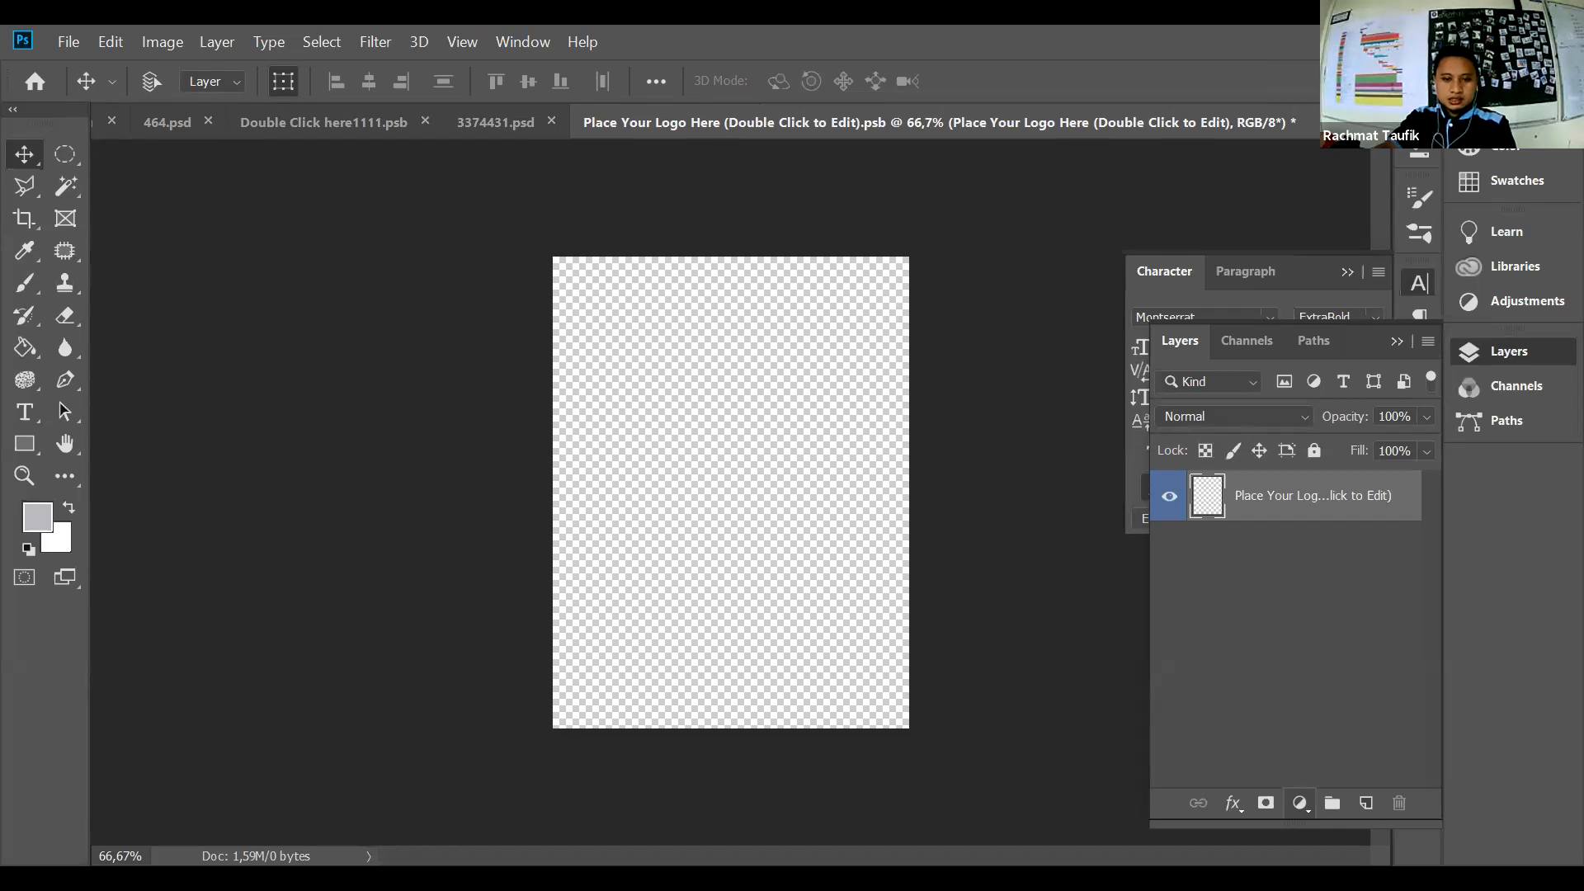
key(ctrl+t)
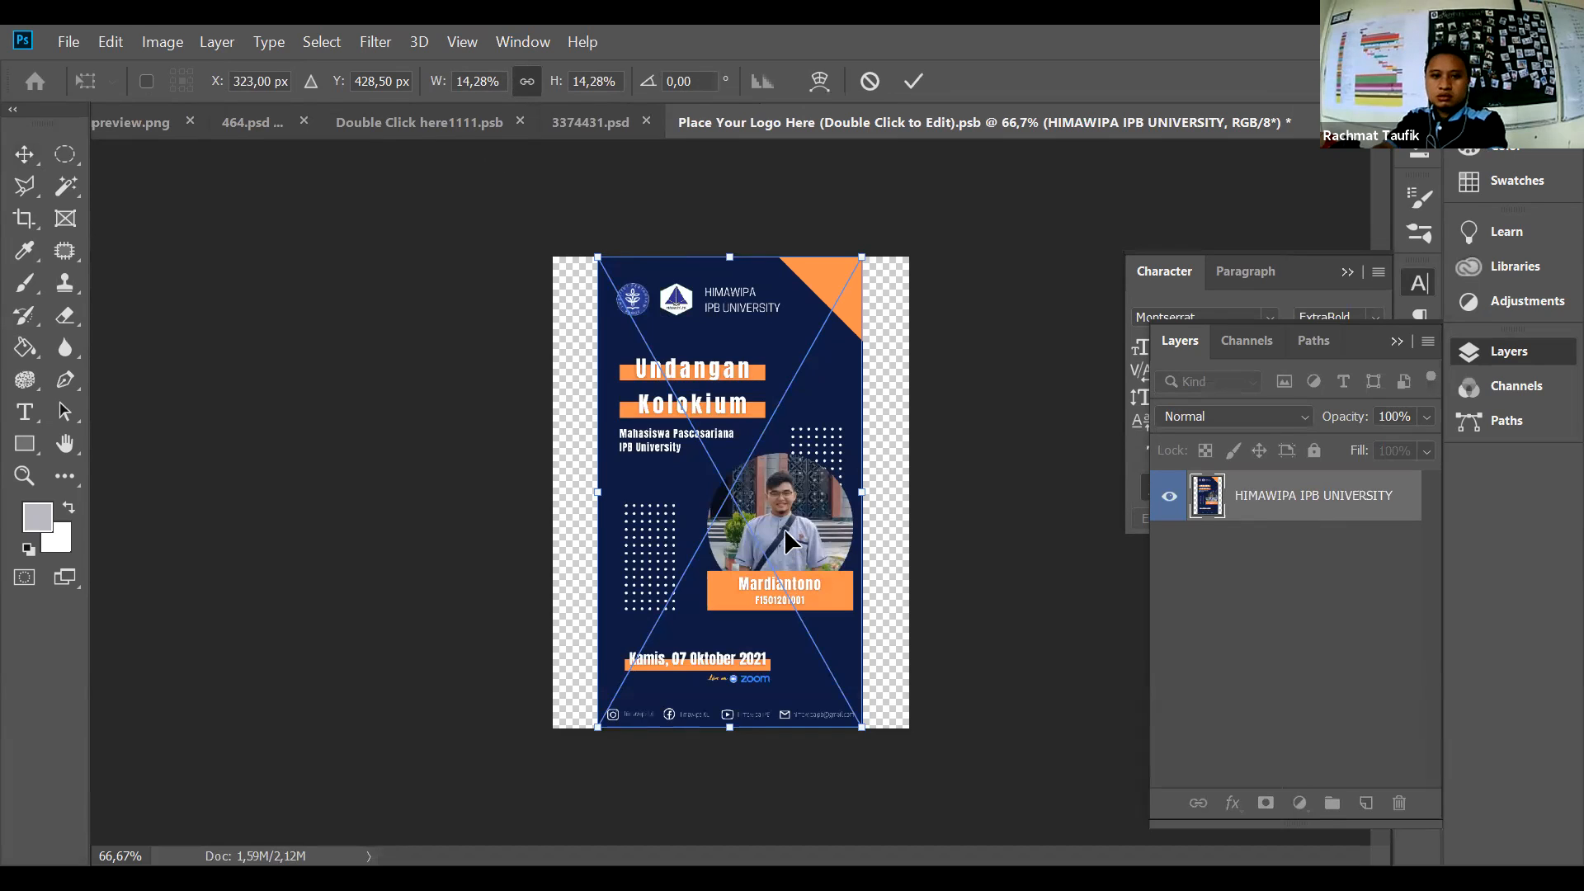
key(Return)
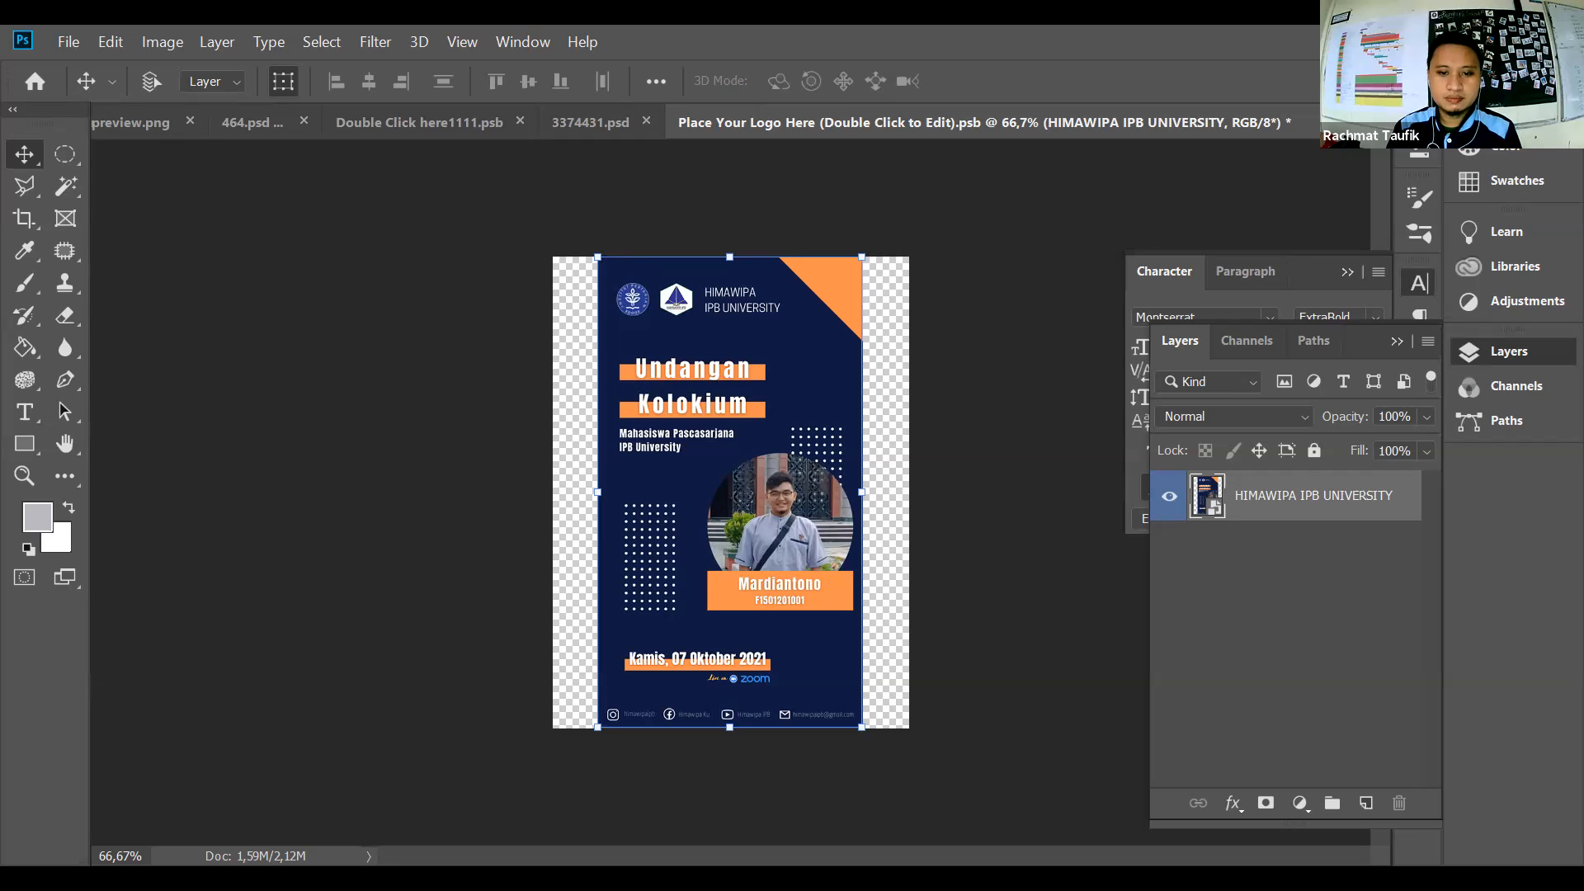
Step: Place the himawipa logo in the logo document and delete the HIMAWIPA IPB UNIVERSITY poster layer
drag(744, 587, 754, 590)
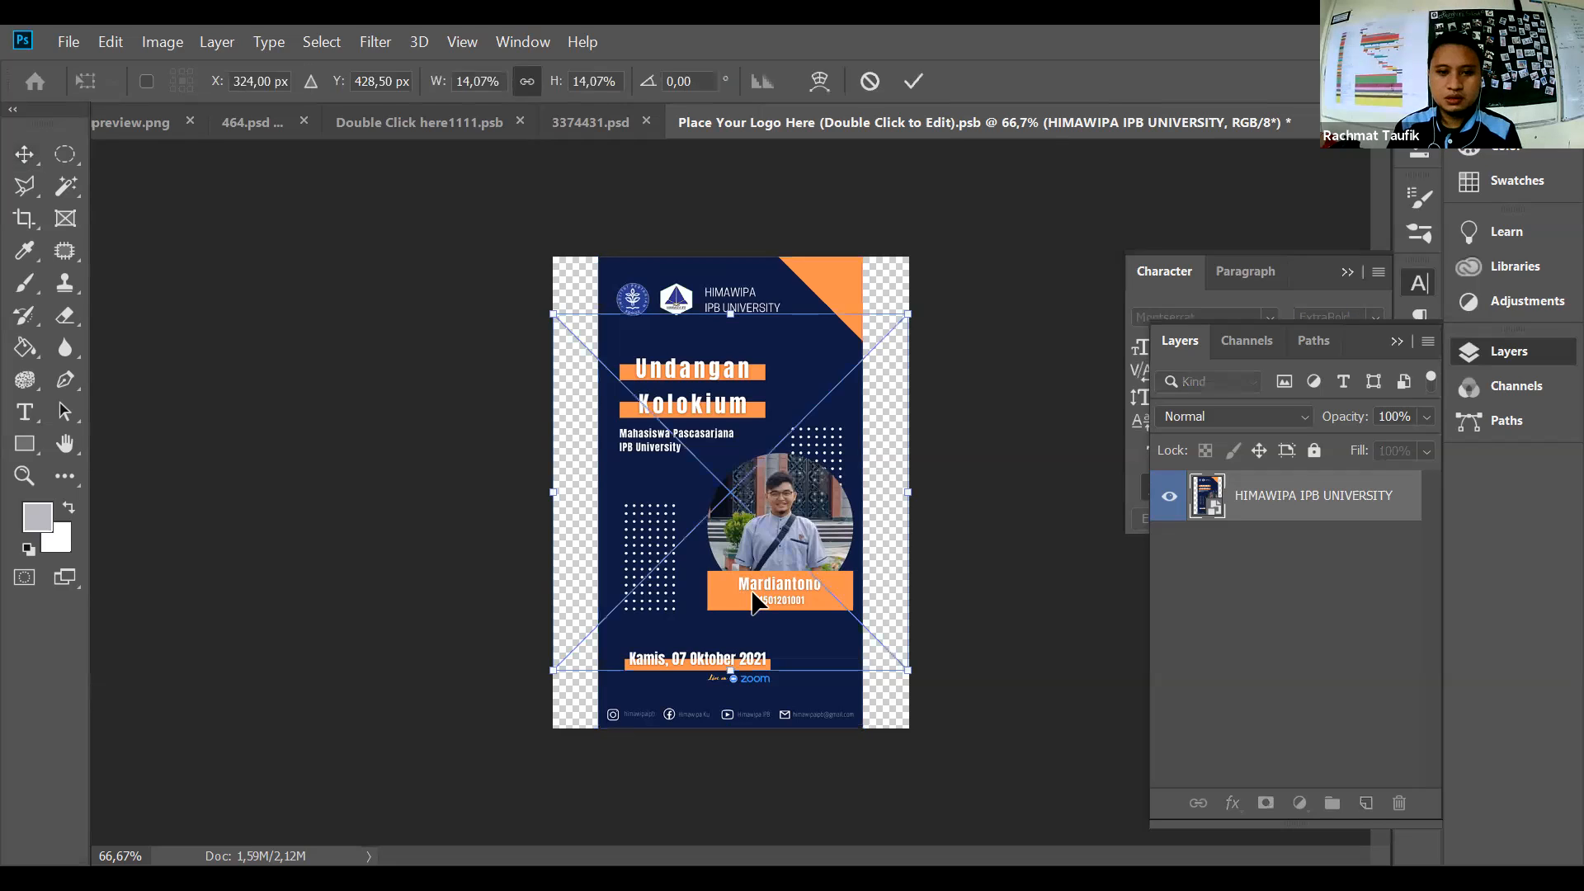
click(1206, 551)
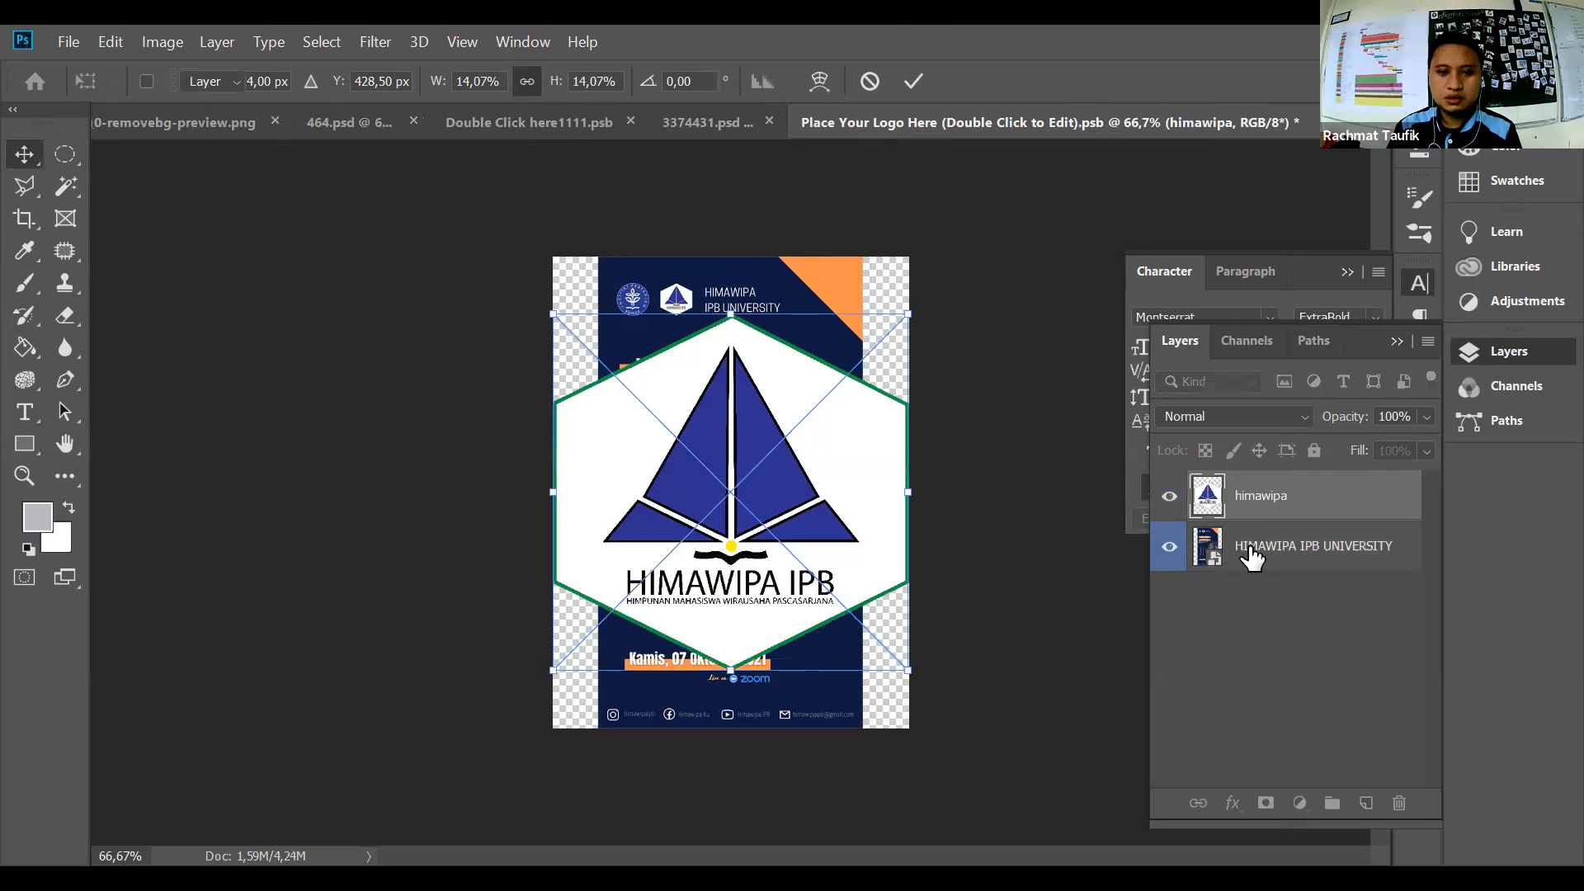
click(1284, 569)
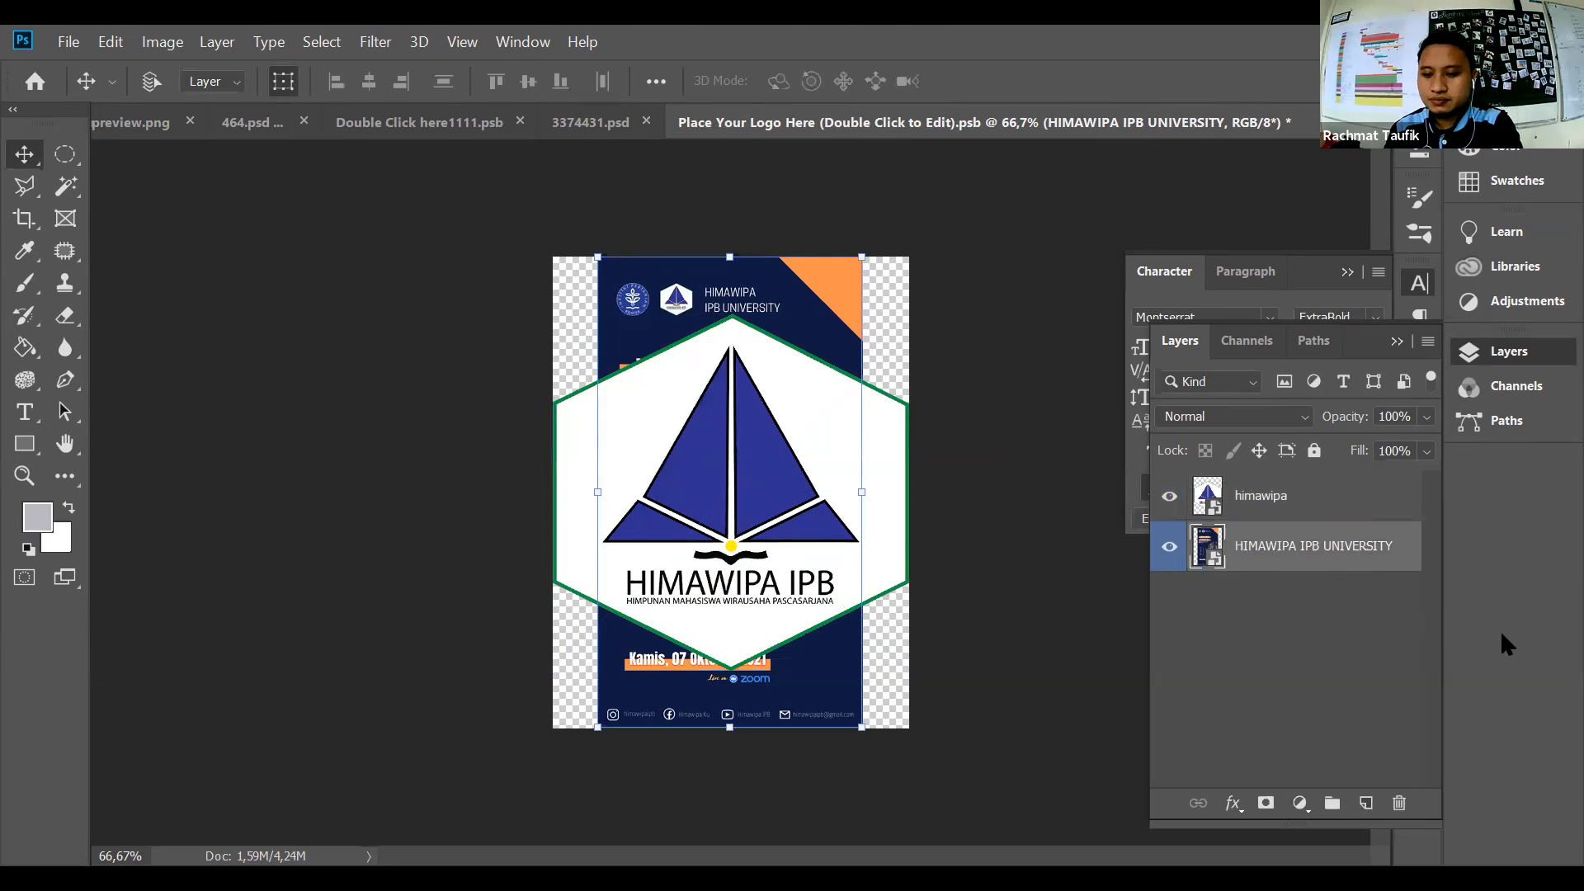
key(Delete)
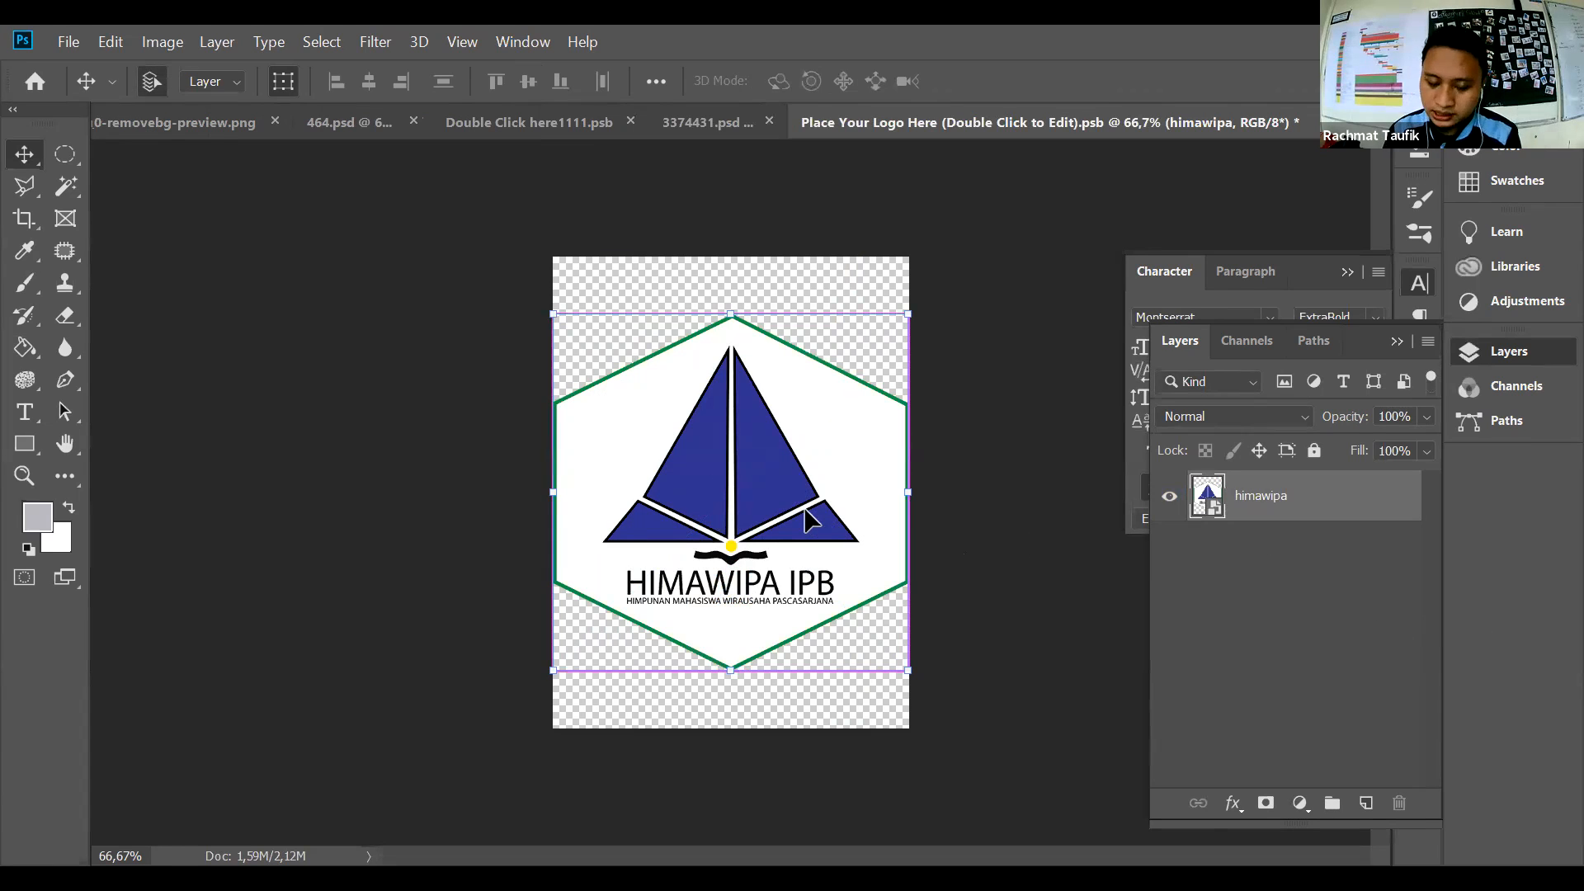
Step: Save the logo document, then move the updated logo in 3374431.psd down to just above the social media icons
key(ctrl+s)
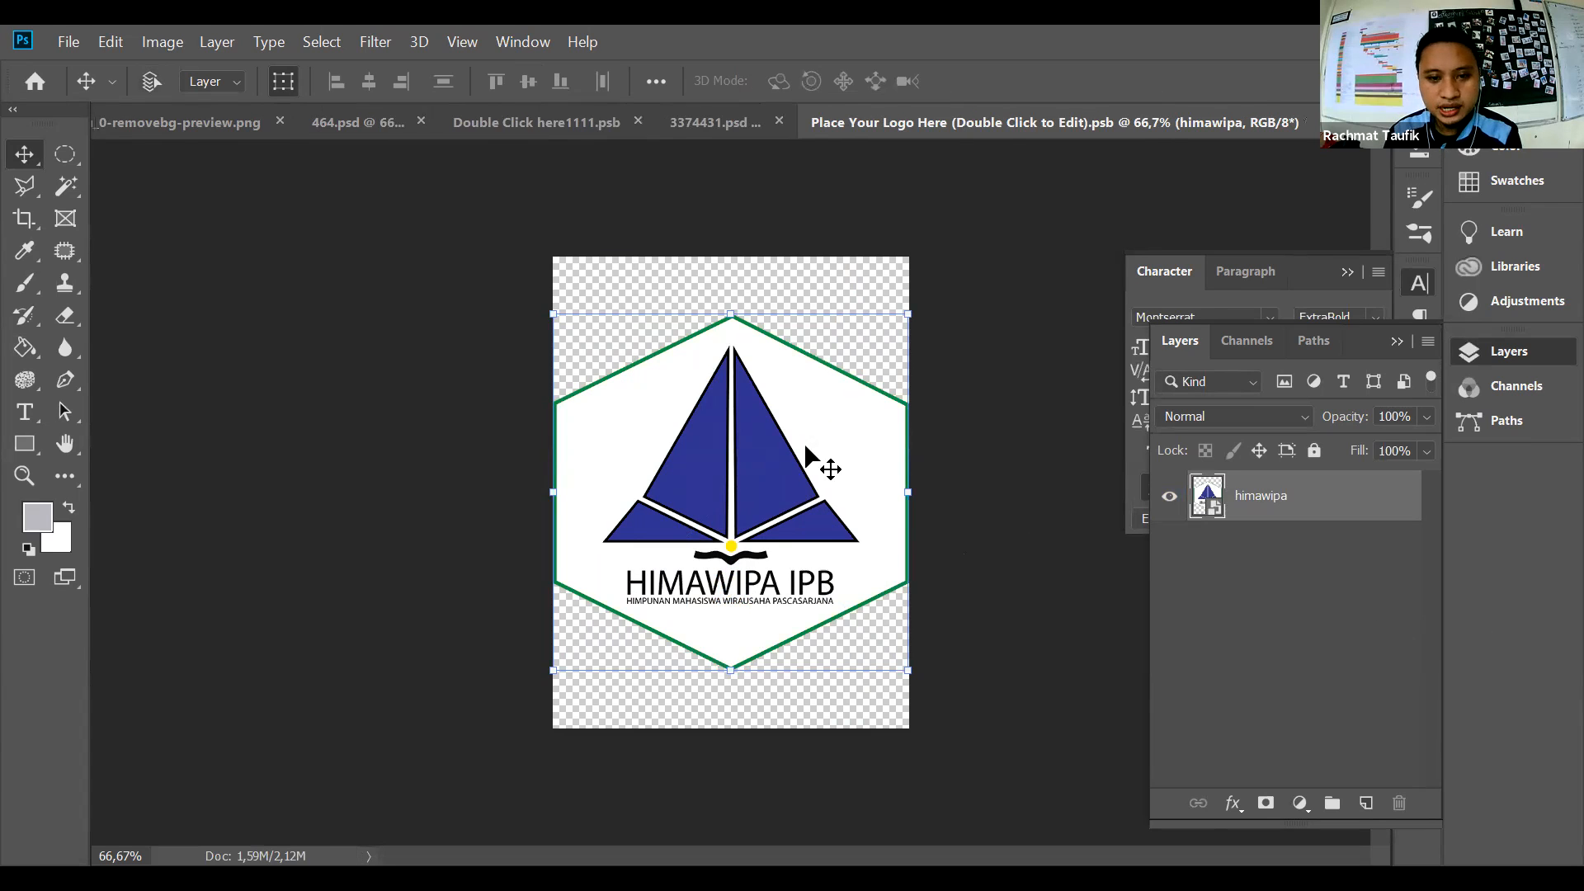
click(679, 127)
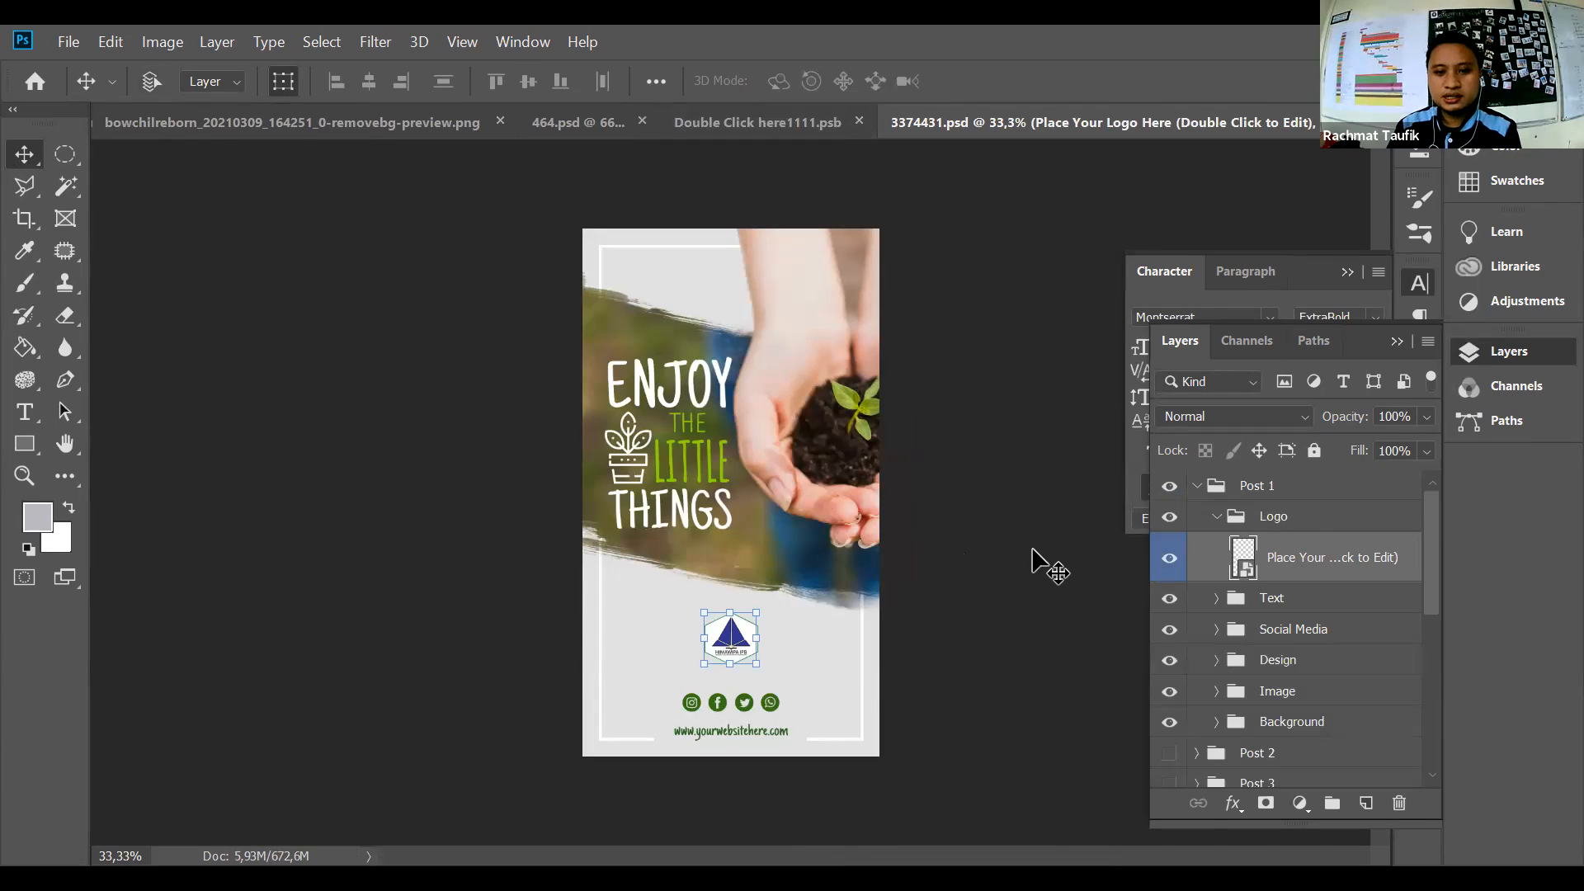
key(Return)
drag(737, 661, 735, 675)
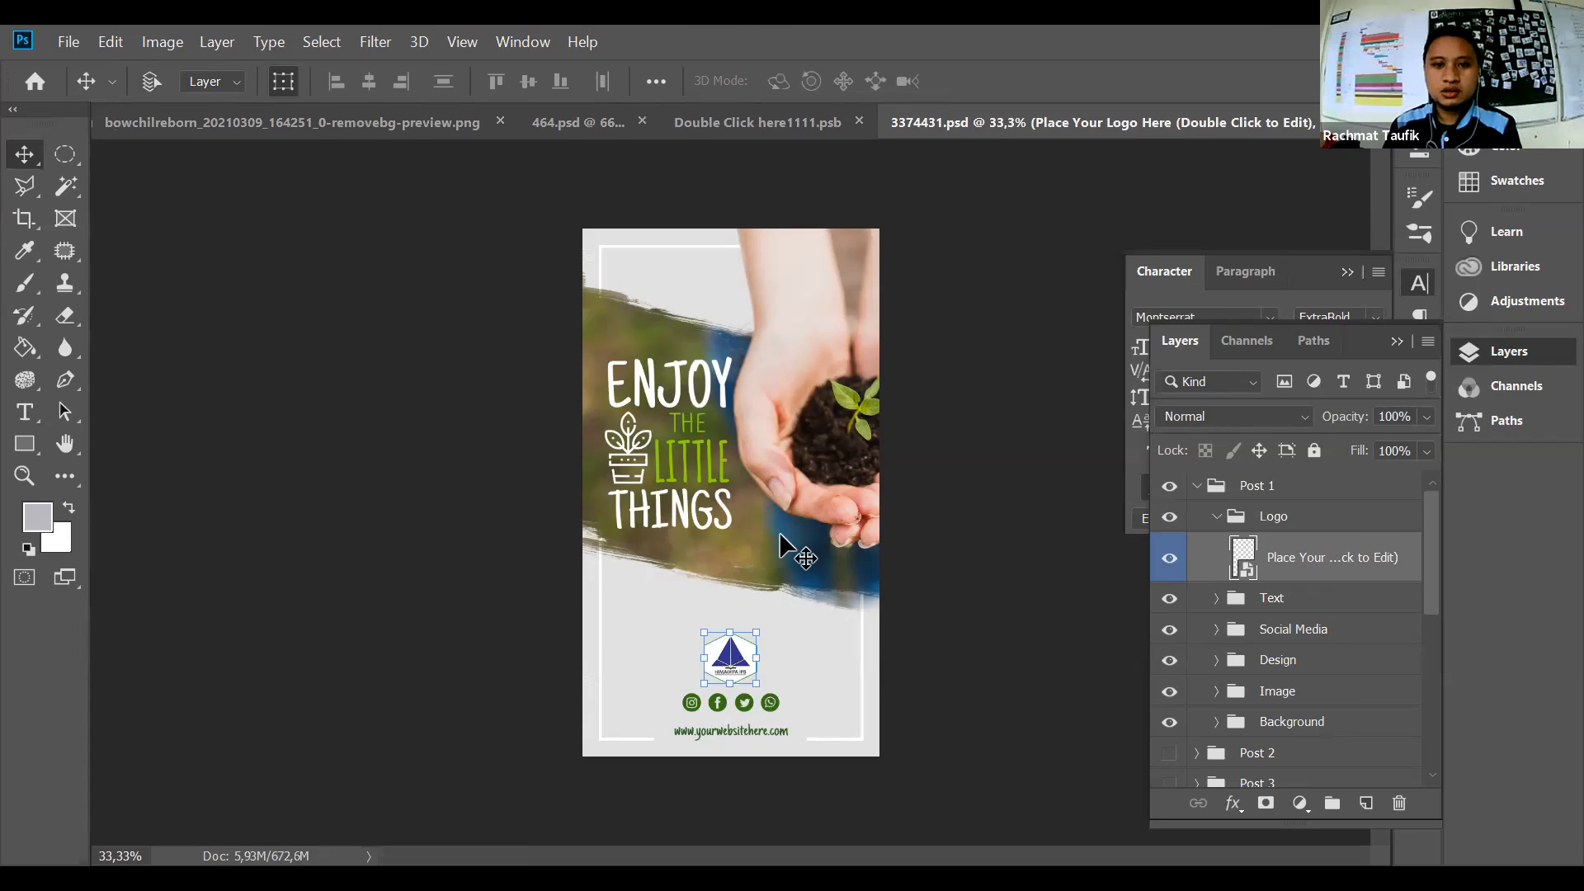
Step: Try to move the himawipa logo down to the lower edge of the logo document's canvas
key(ctrl+Tab)
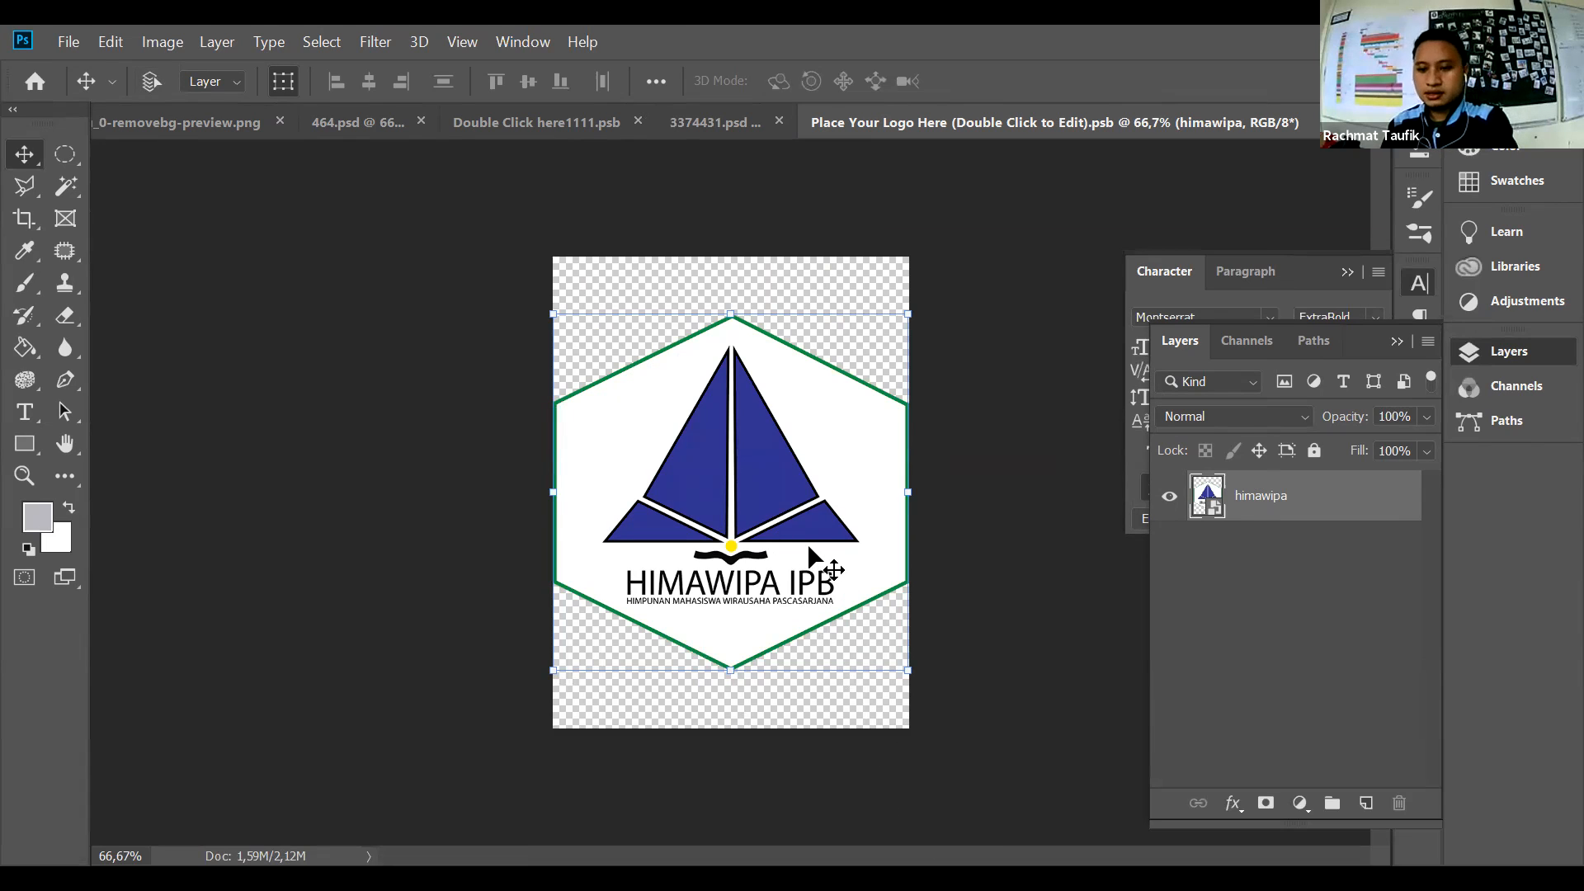
drag(807, 545, 816, 580)
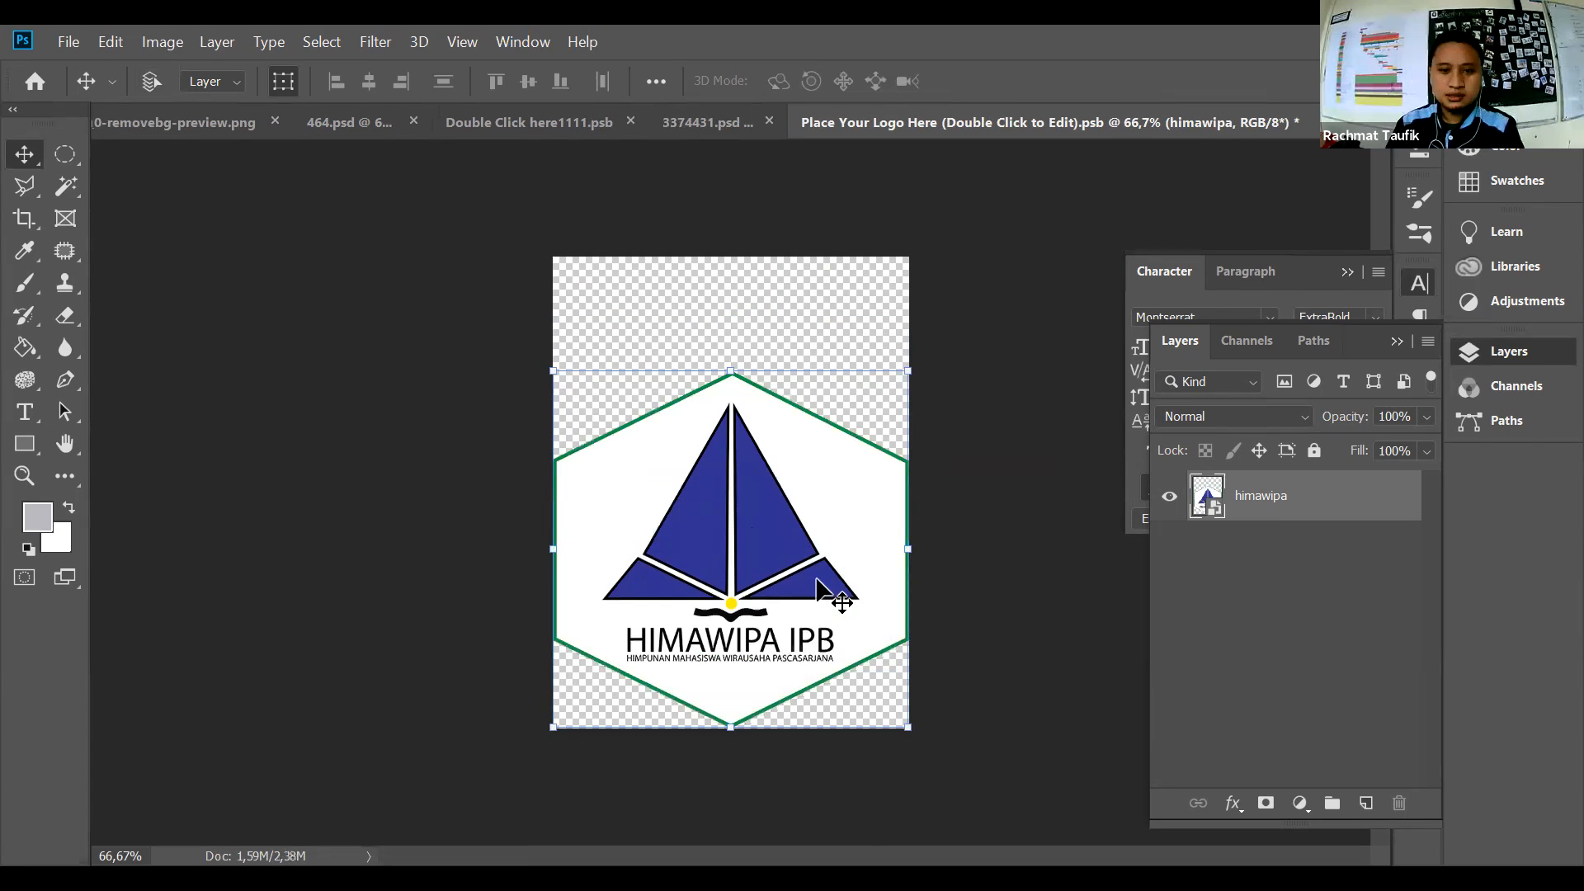
click(1200, 561)
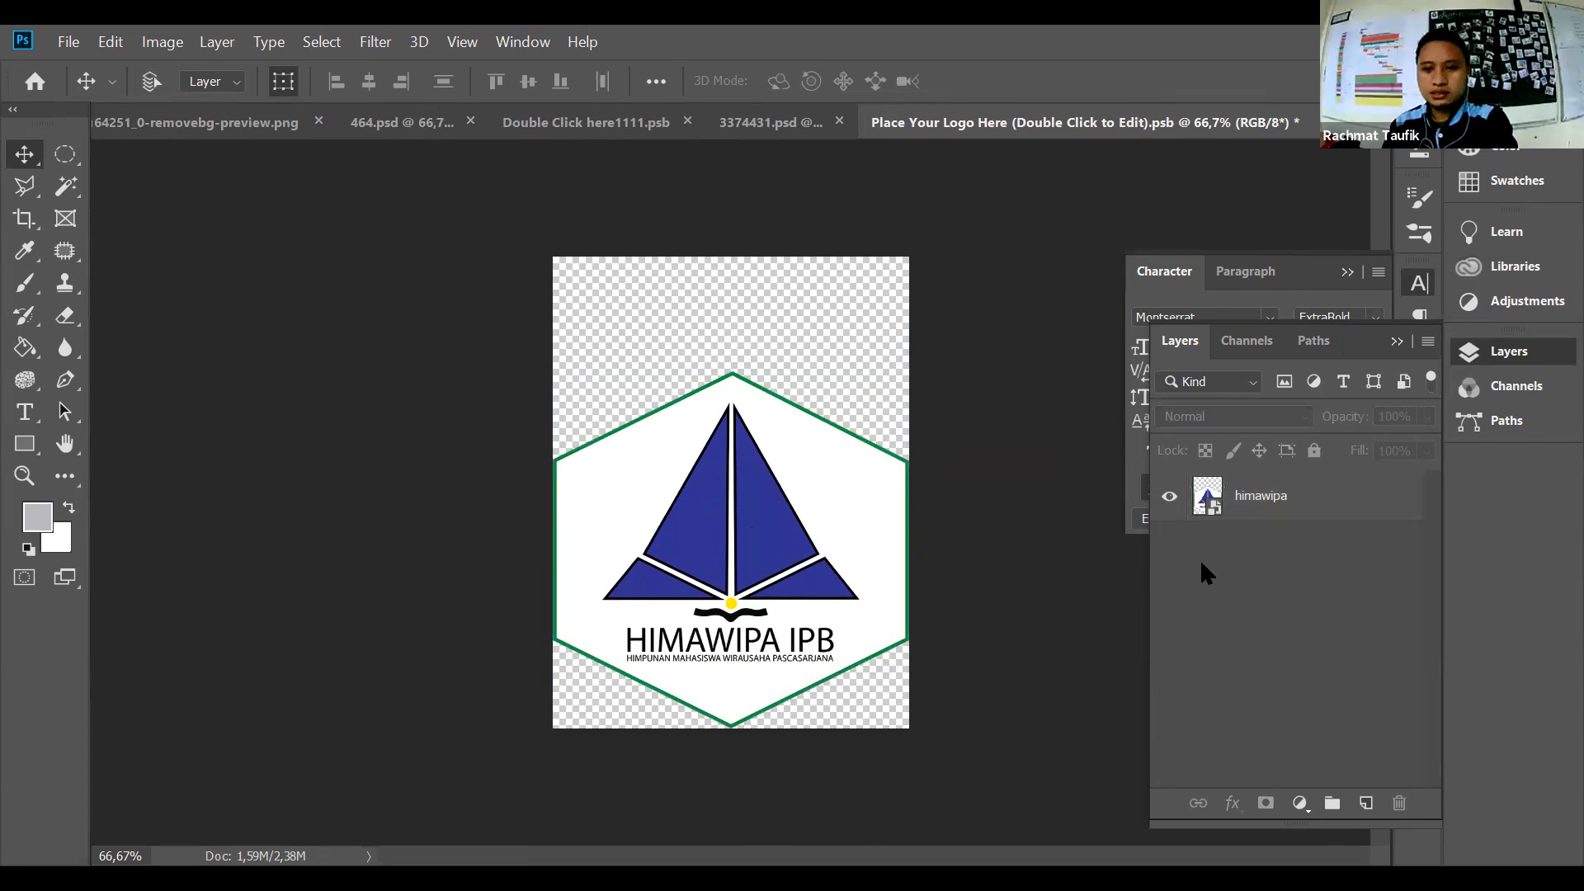
click(785, 399)
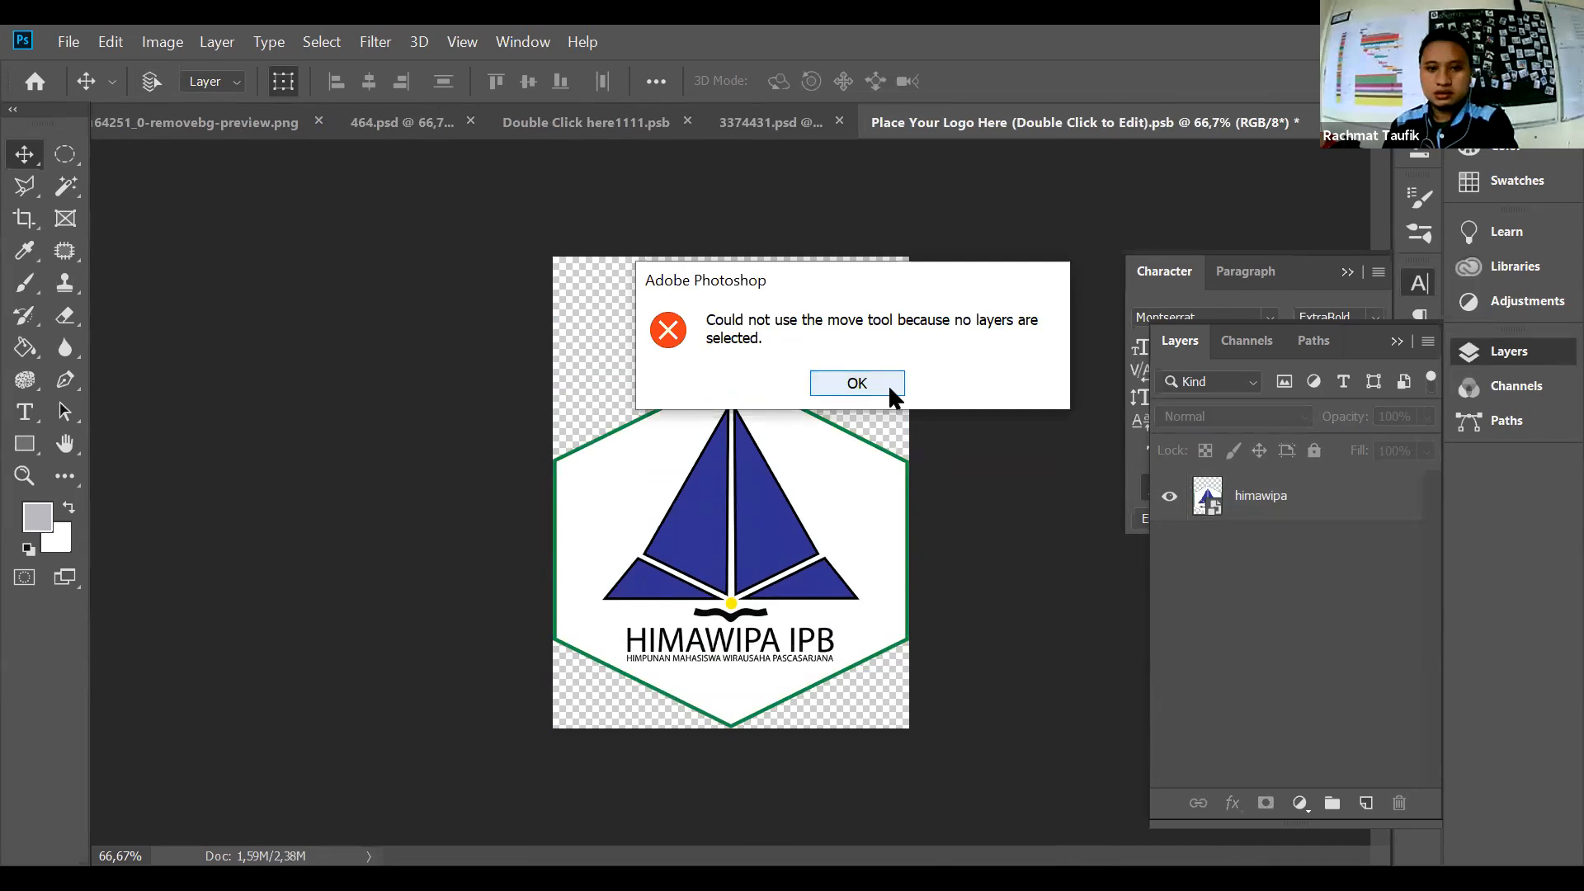
key(Return)
click(1267, 518)
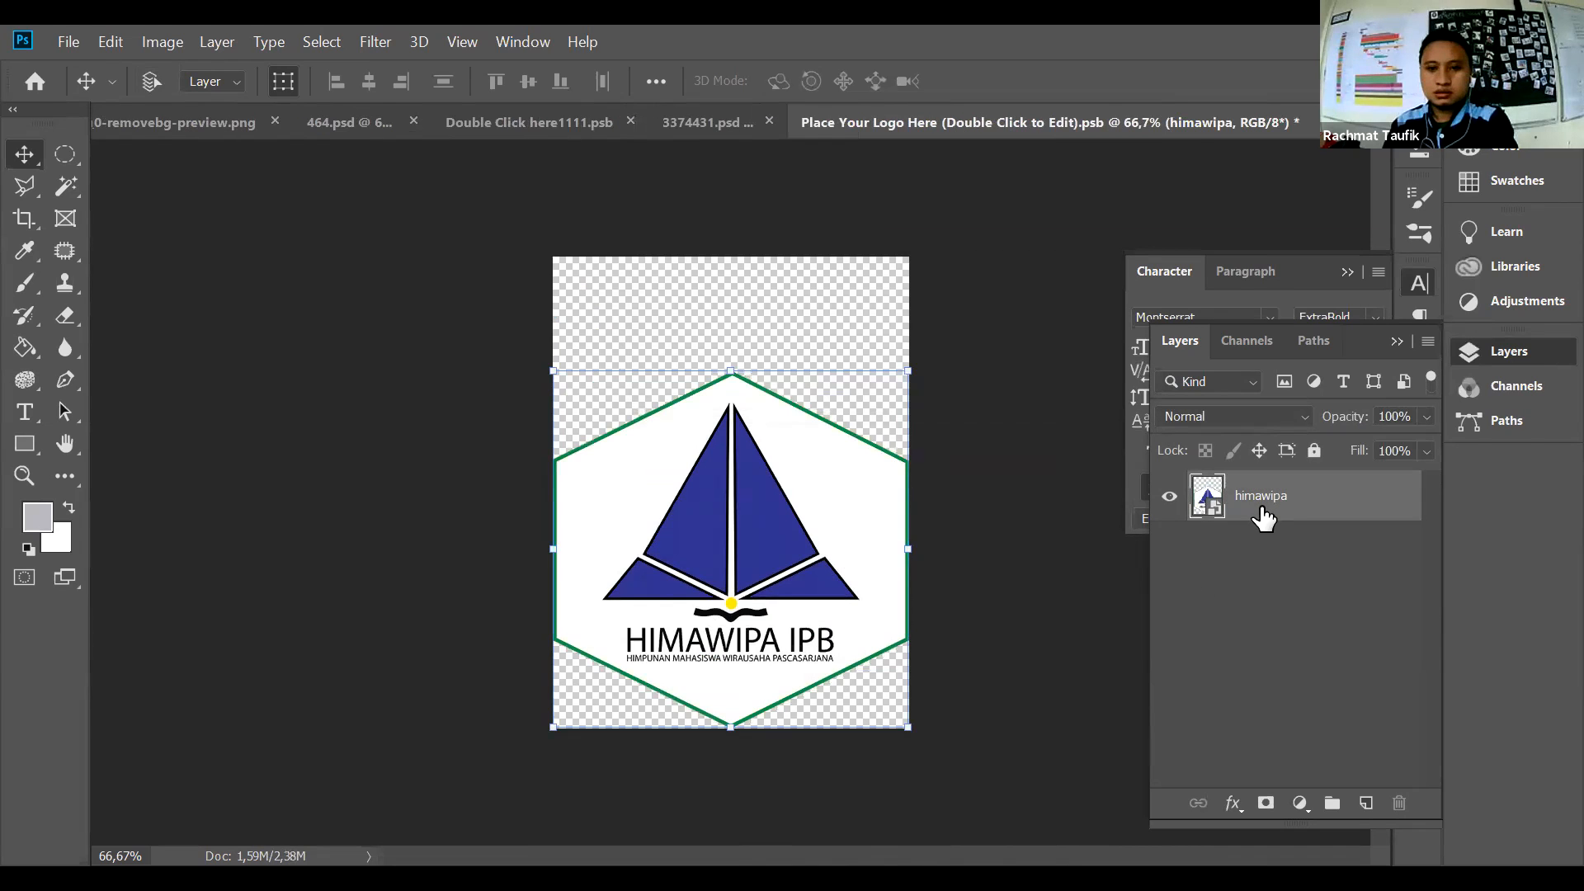
Step: Undo the logo move and the HIMAWIPA IPB UNIVERSITY poster layer's deletion, then hide that poster layer instead
key(ctrl+z)
drag(1160, 519, 1153, 518)
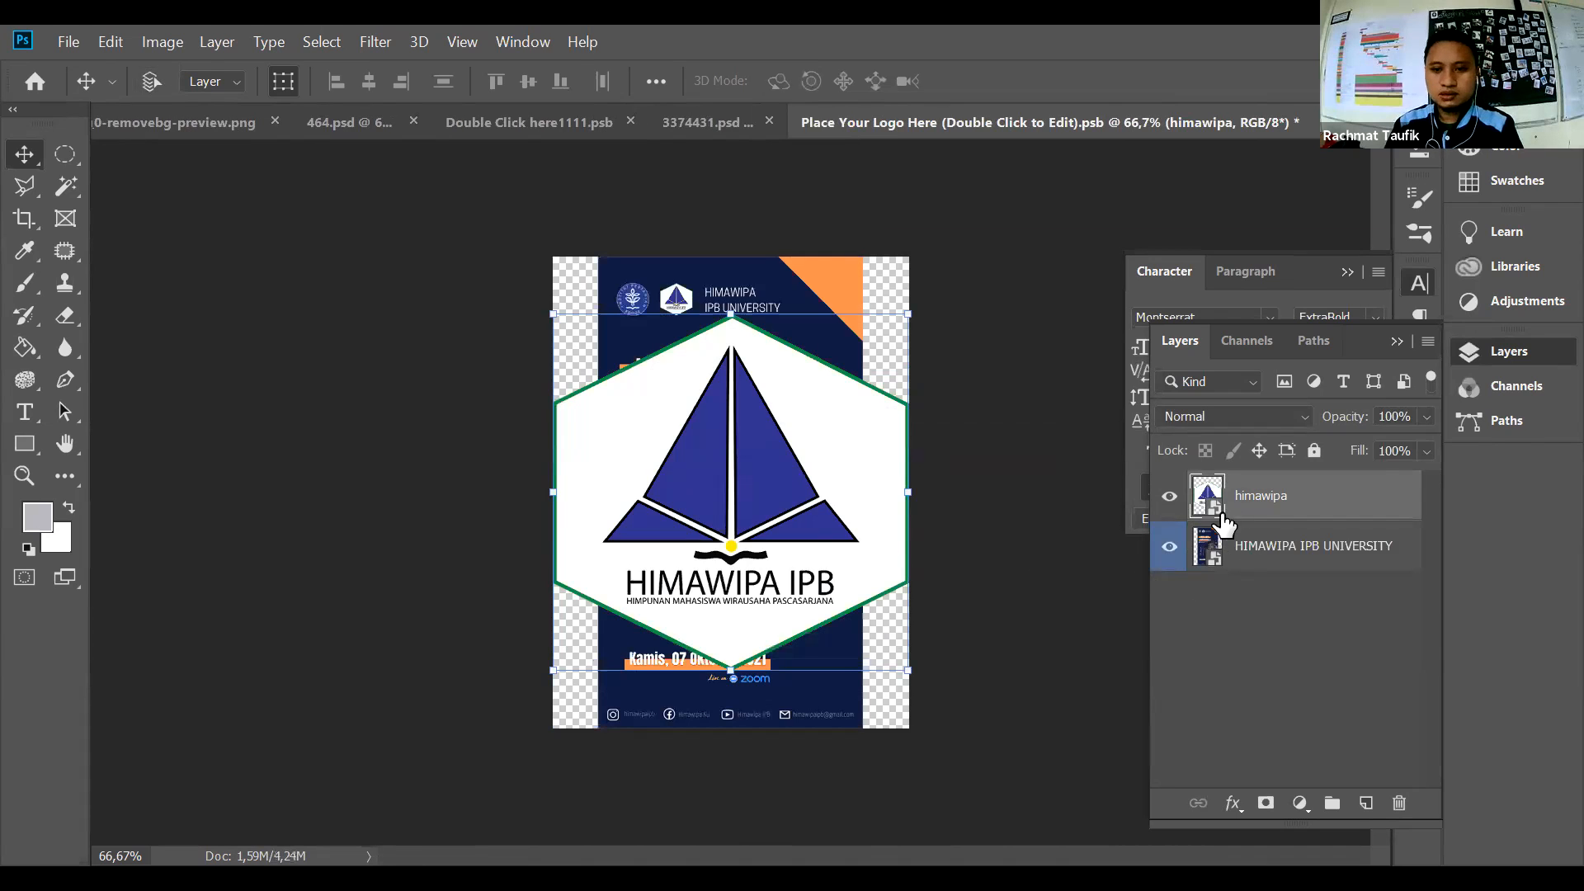
key(Delete)
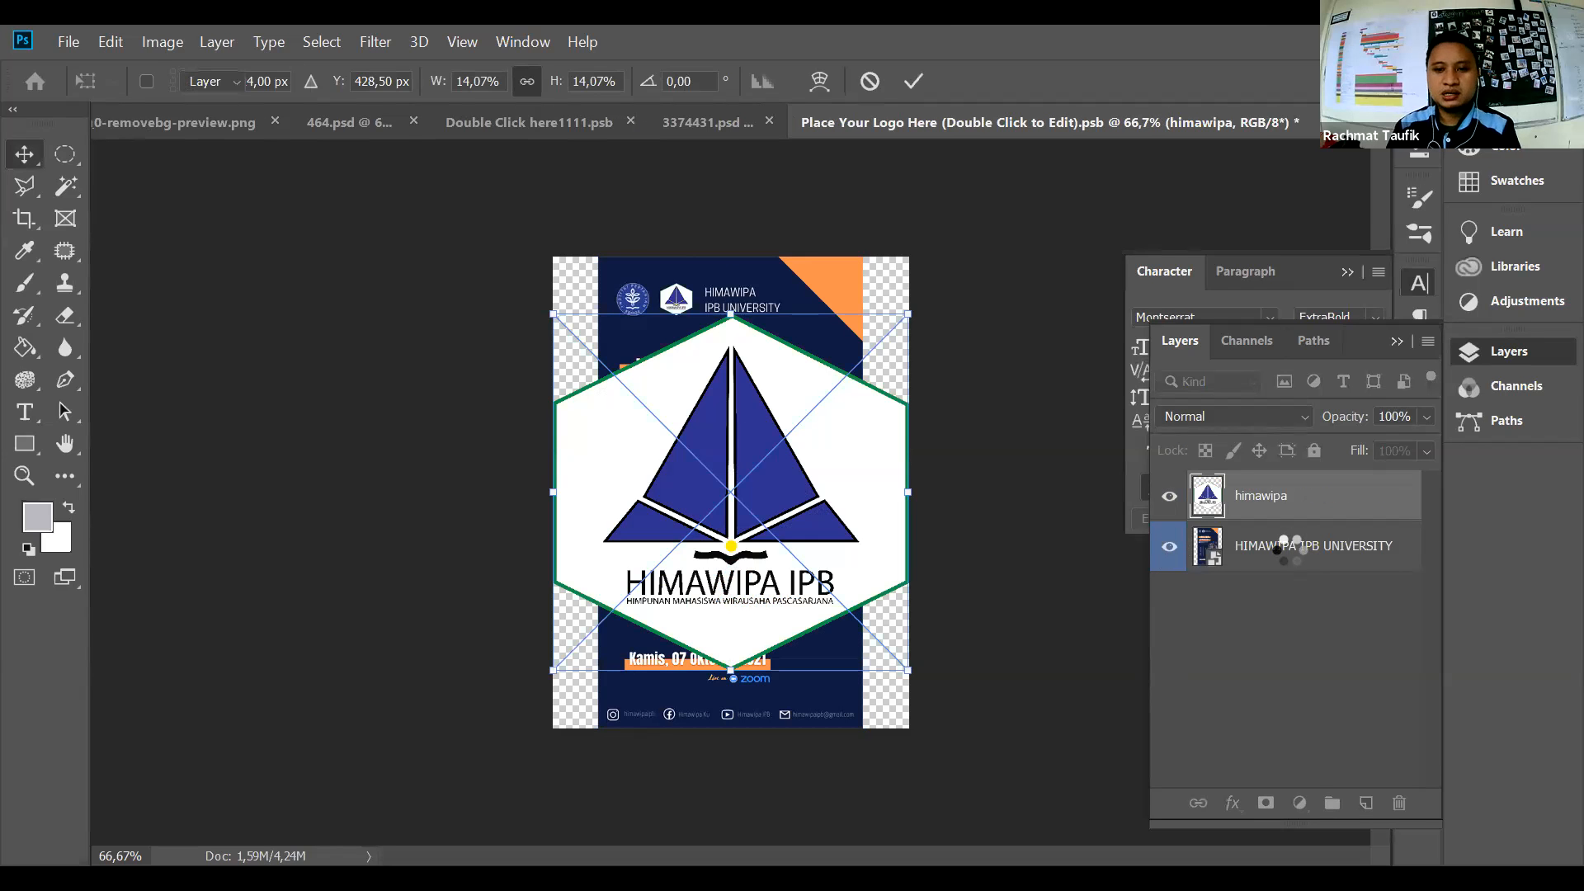
click(1169, 547)
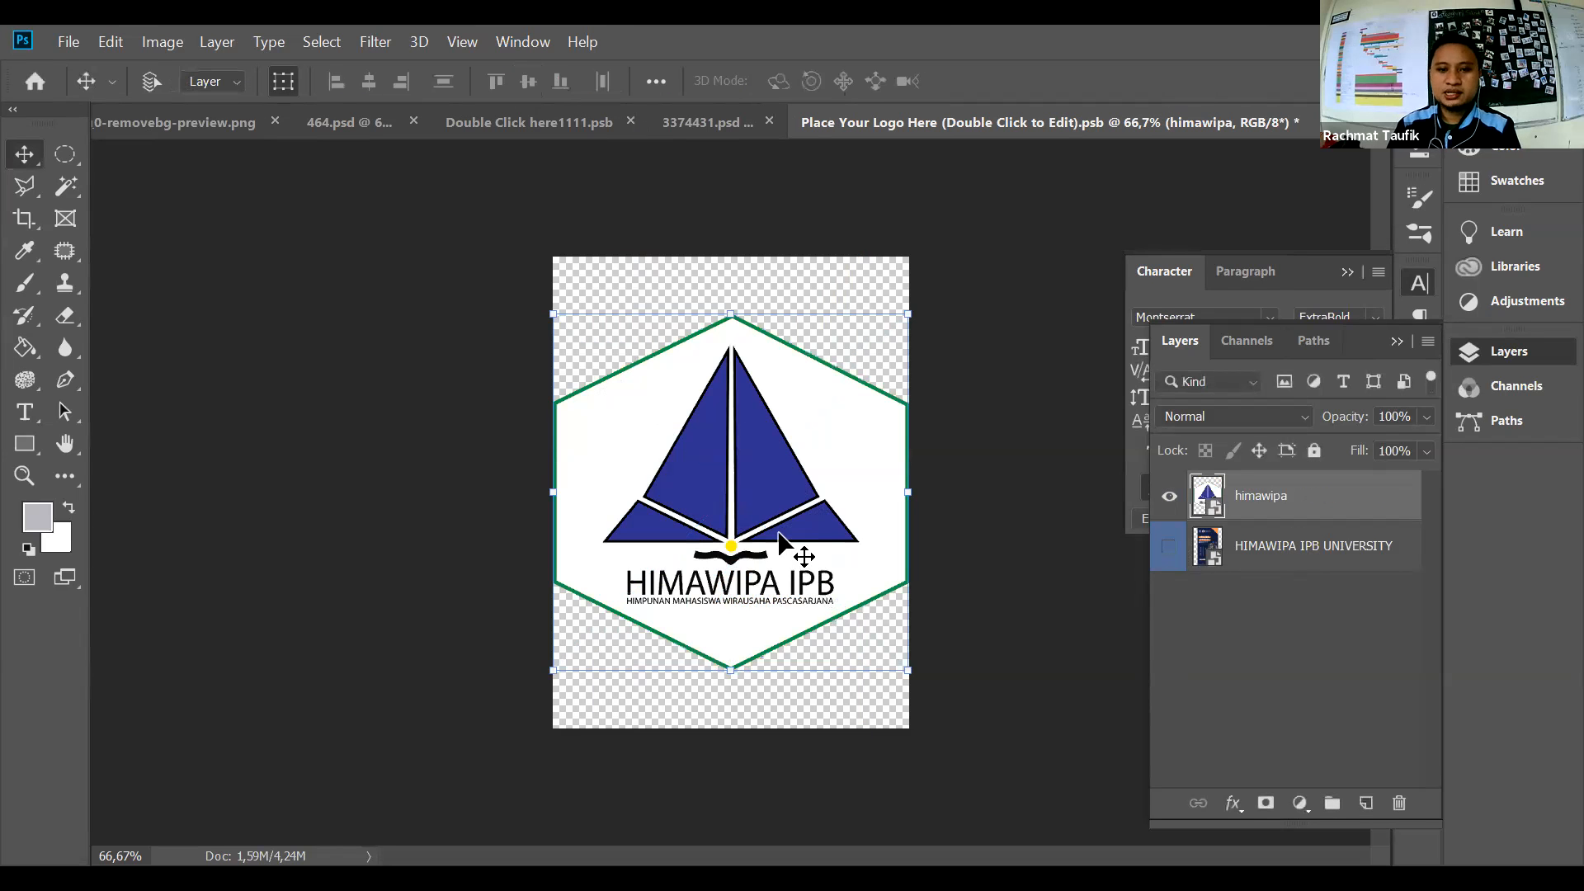
Step: Reopen the logo smart object from 3374431.psd, save it and return to the template
click(583, 132)
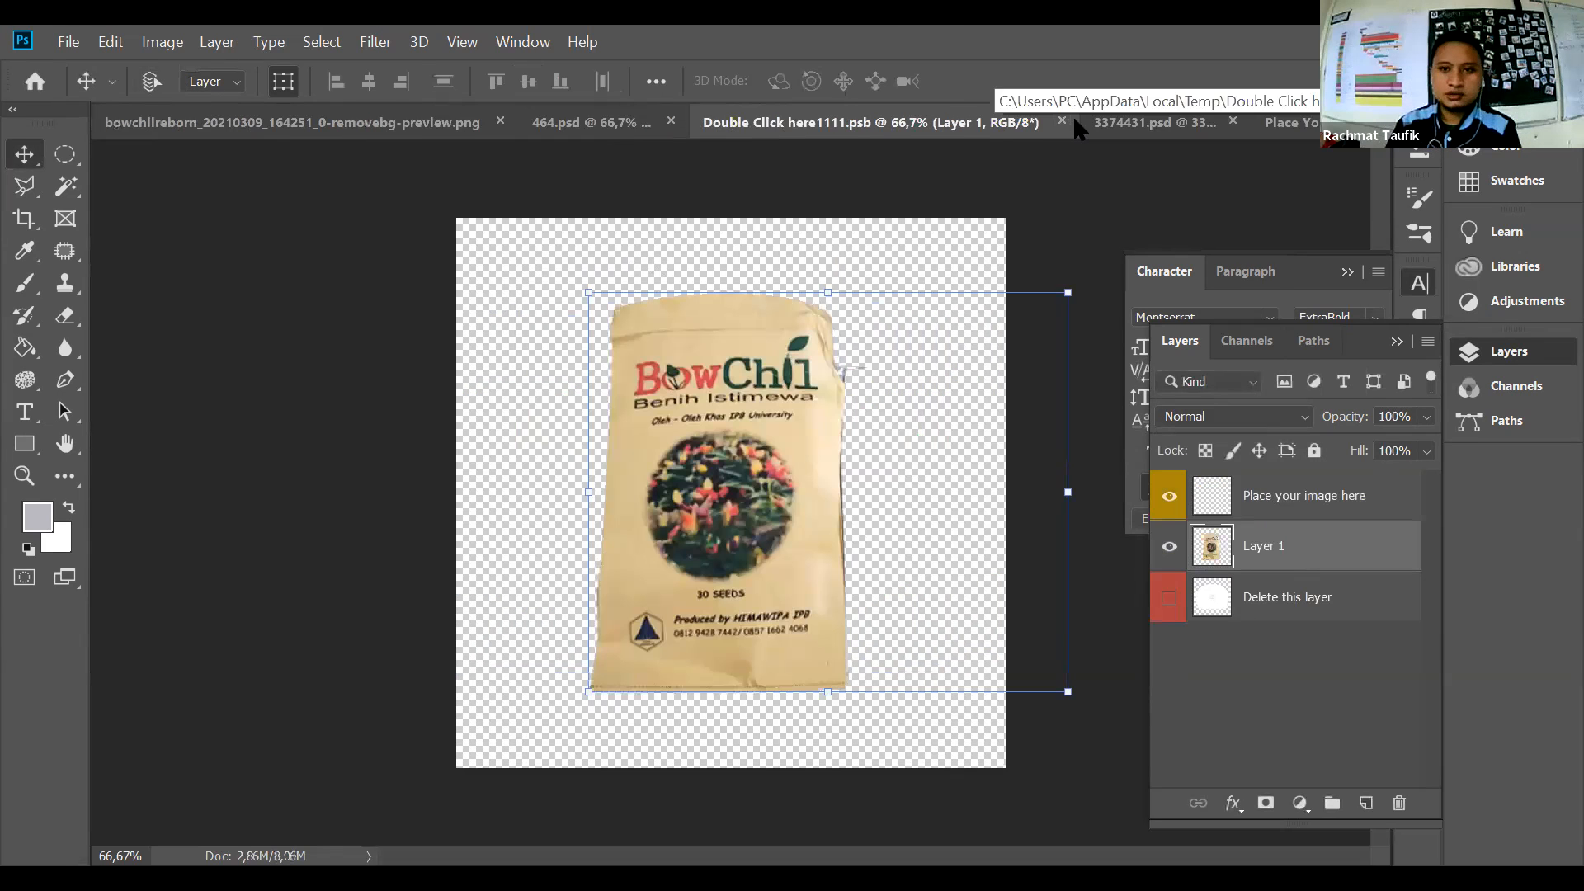
click(1098, 124)
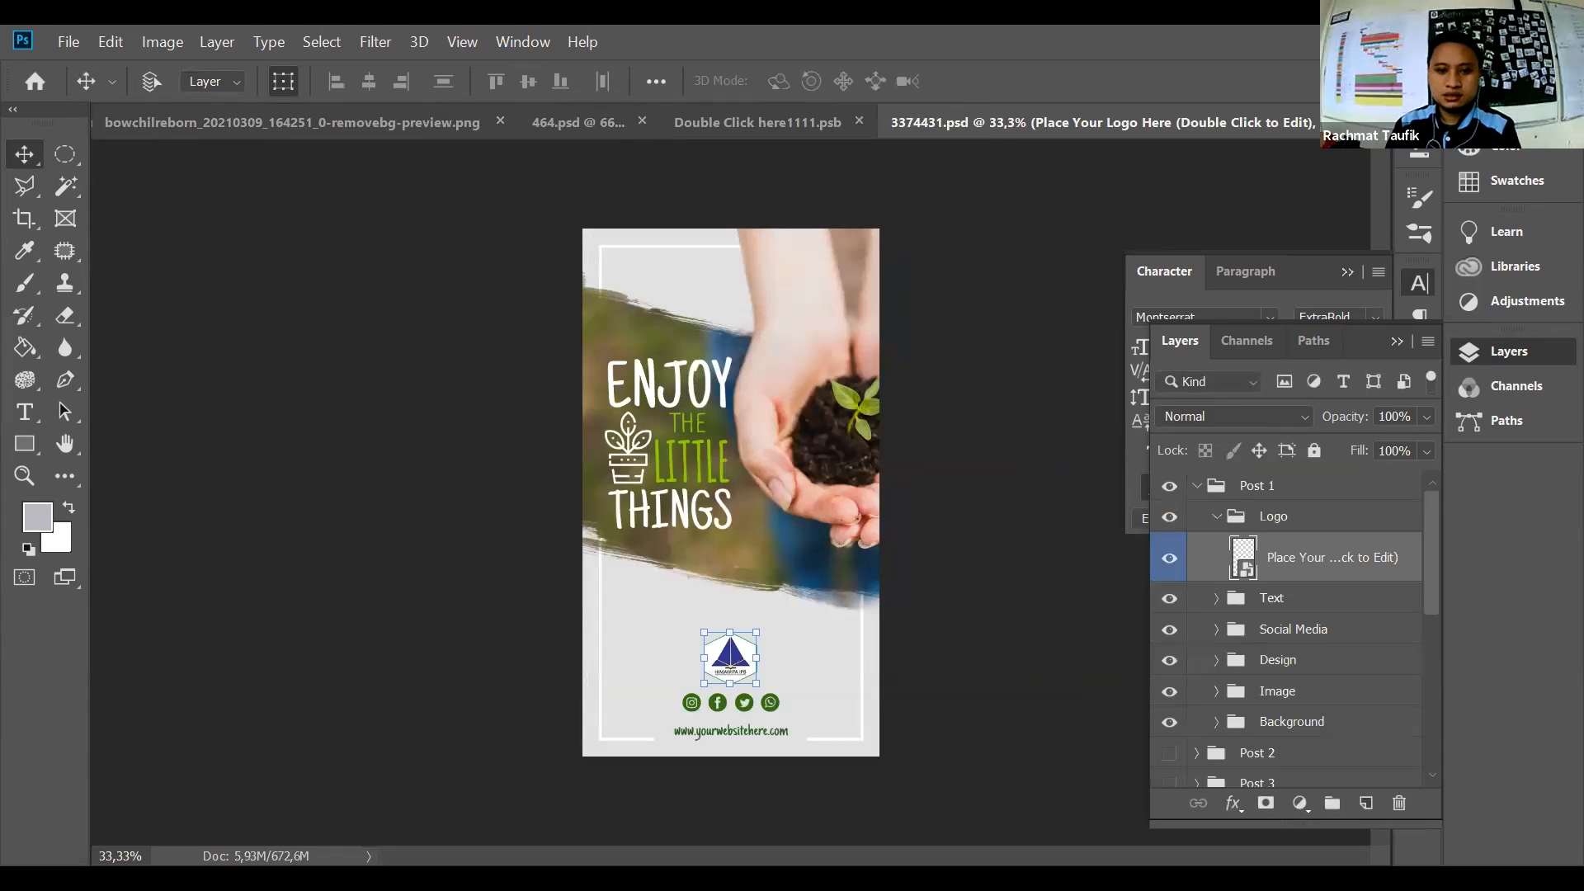
double_click(1243, 558)
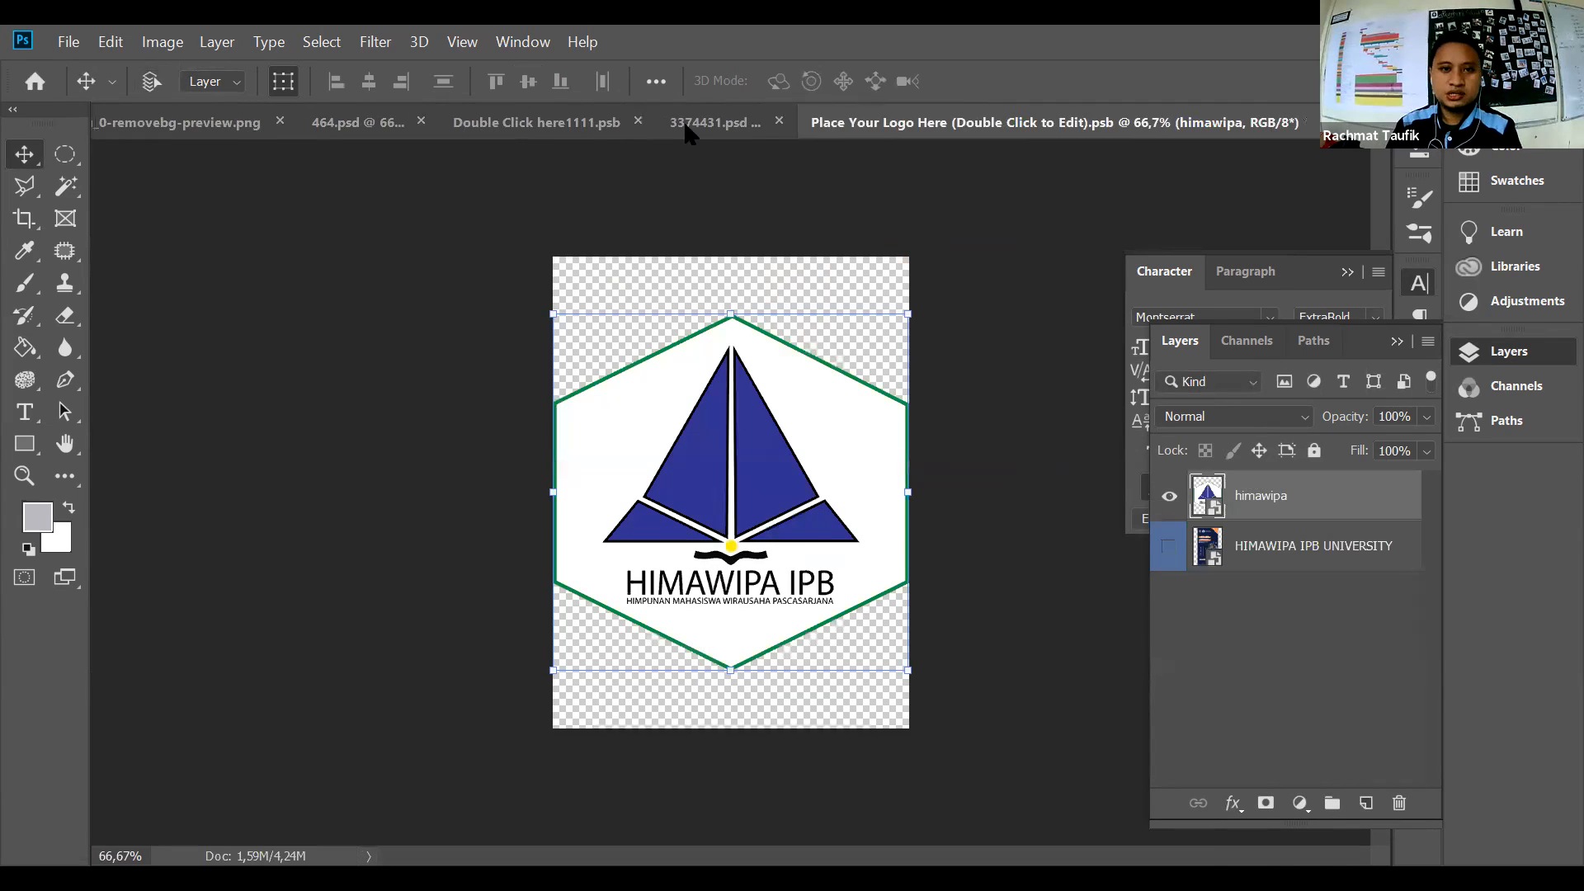
key(ctrl+s)
key(ctrl+w)
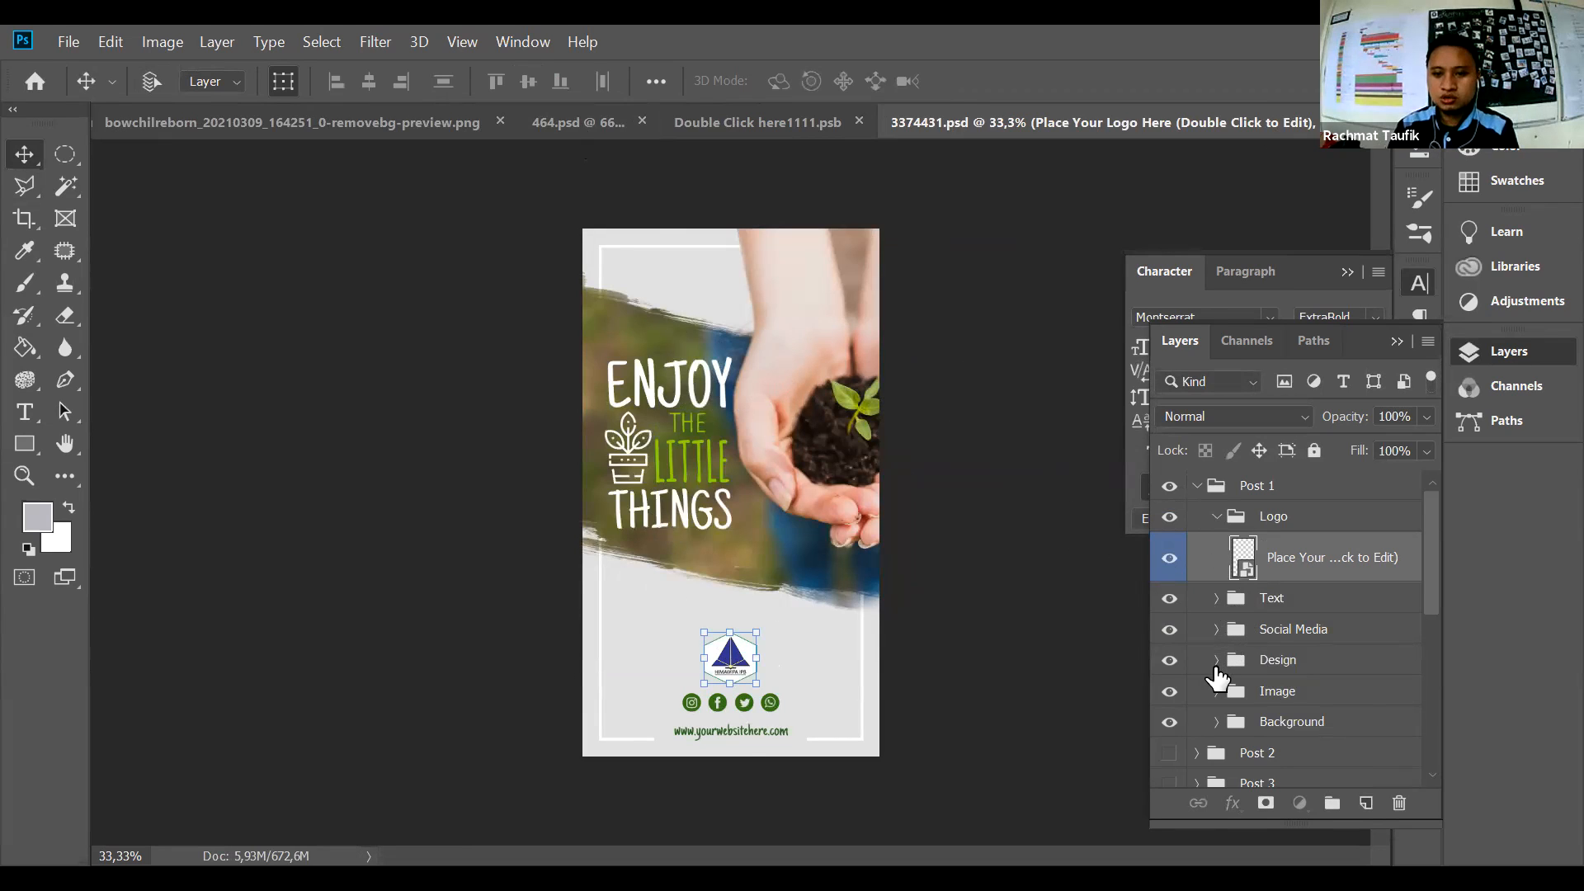
Step: Expand Post 1's Design group and toggle its visibility to examine which elements it contains
click(1217, 661)
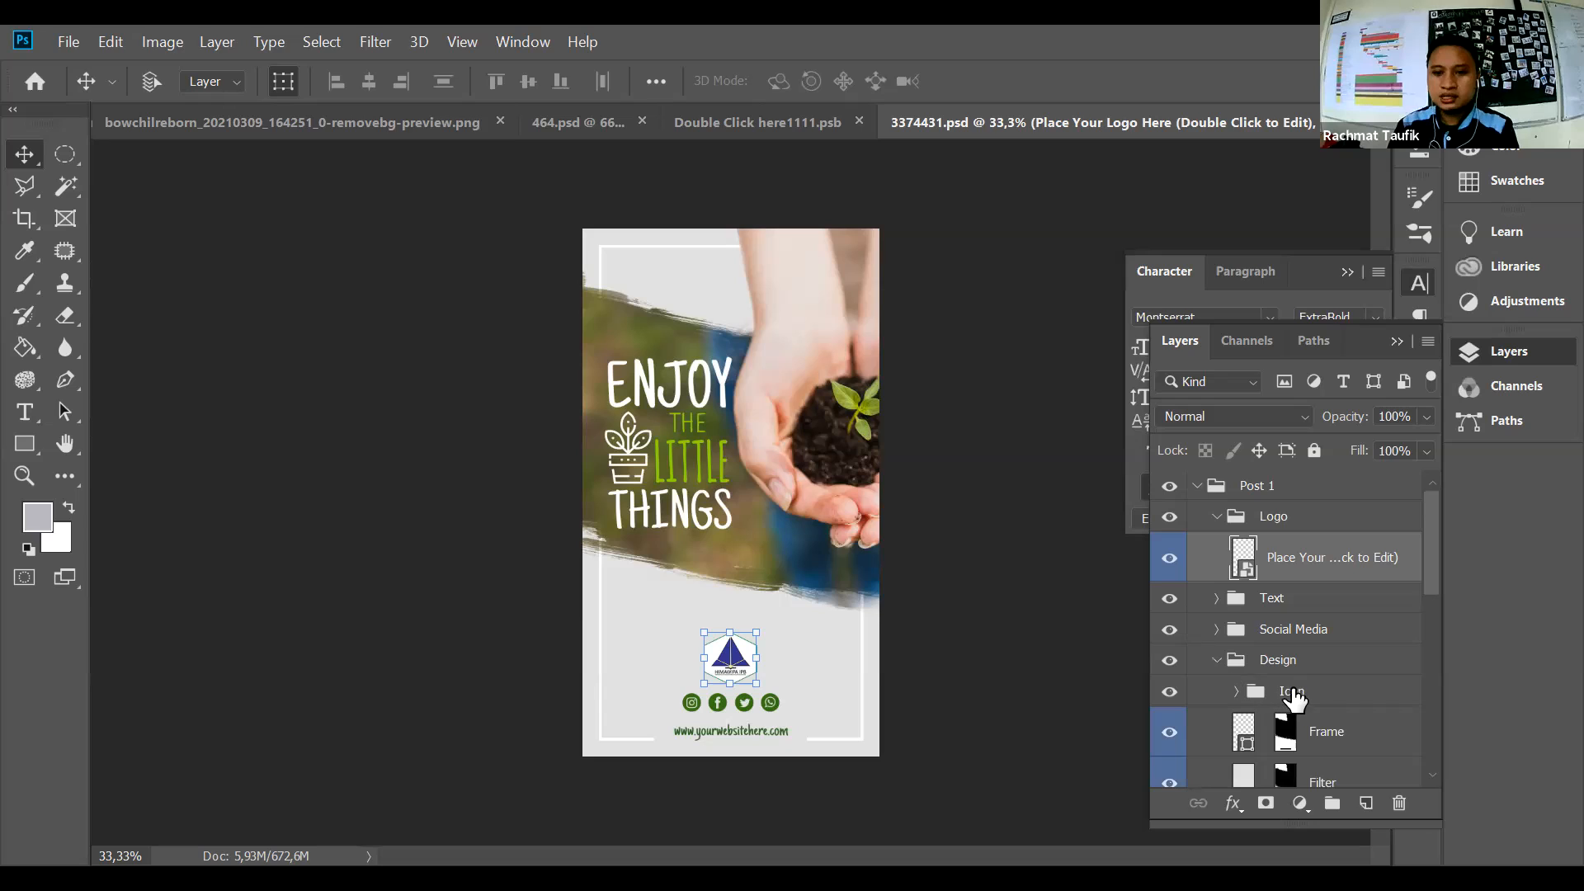
click(1168, 661)
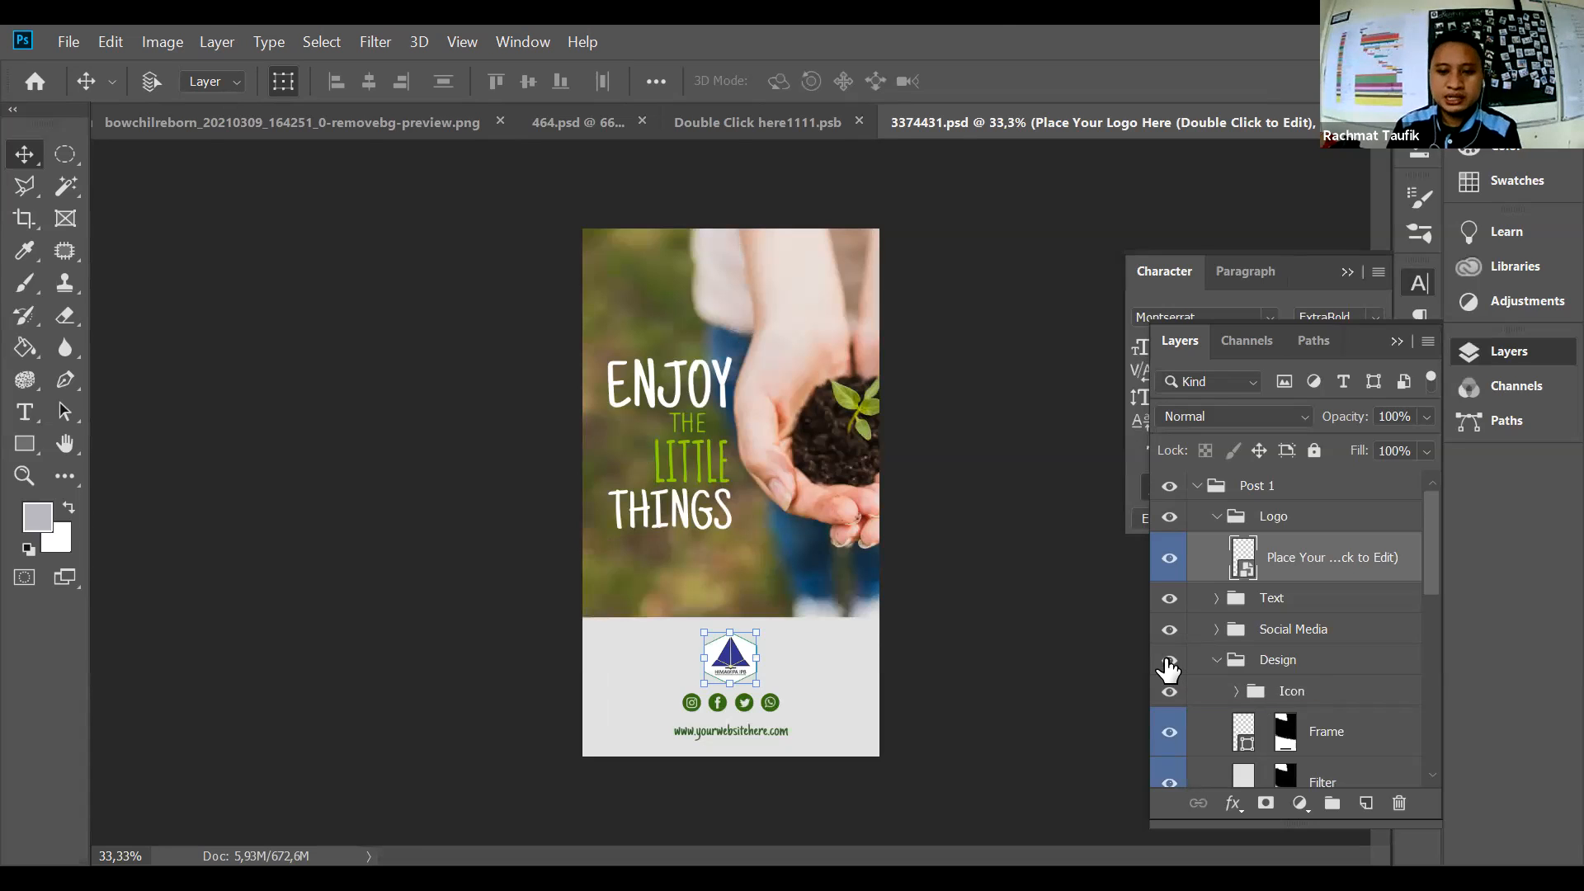
click(1169, 665)
click(1168, 665)
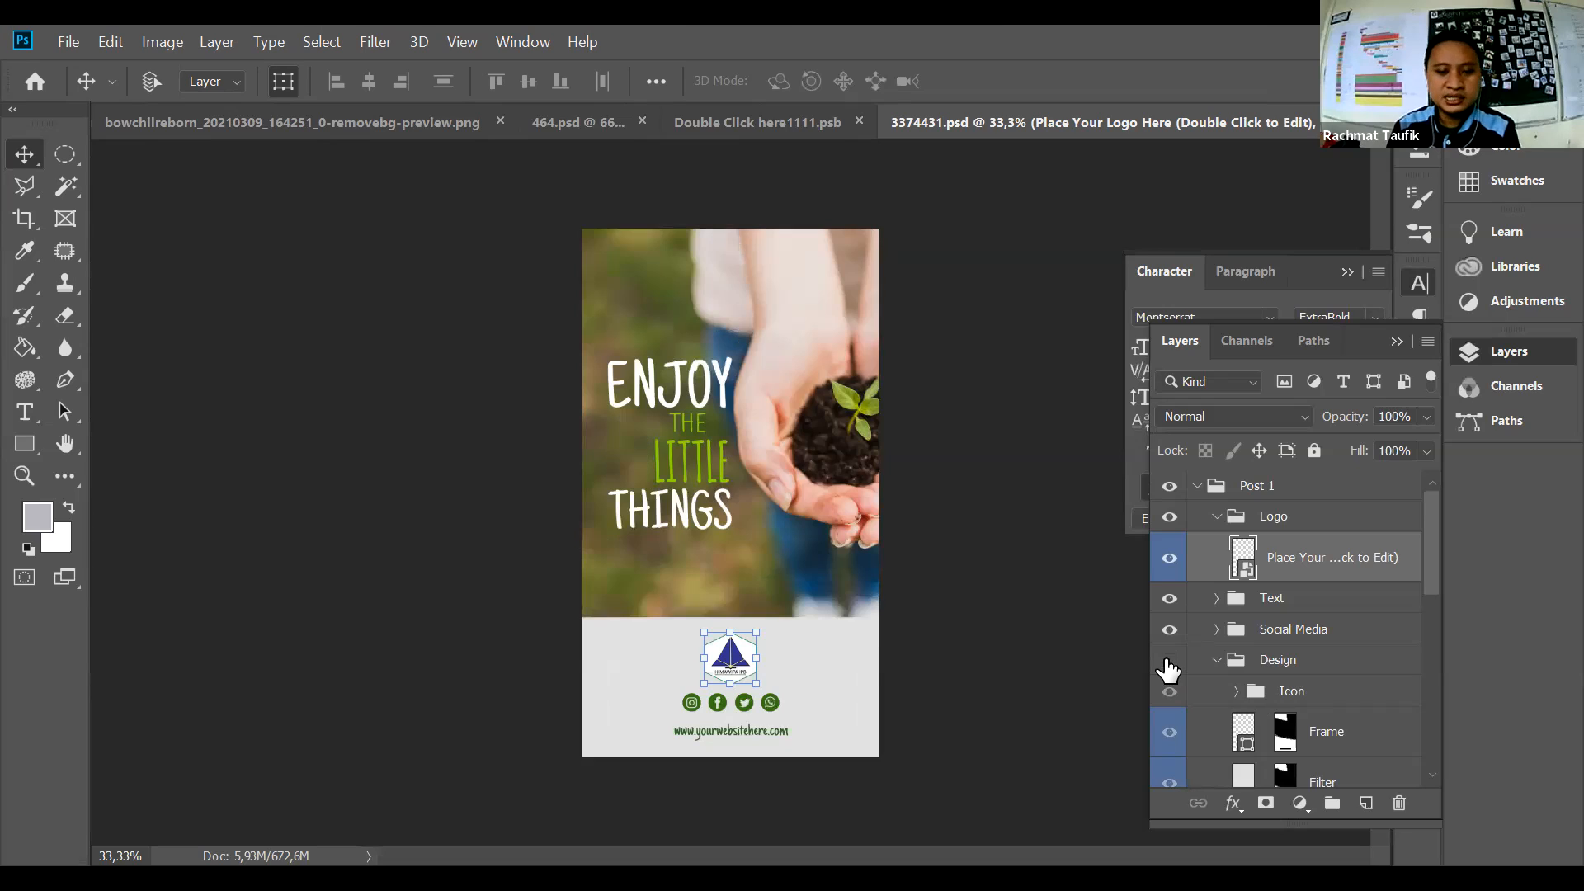
click(1168, 665)
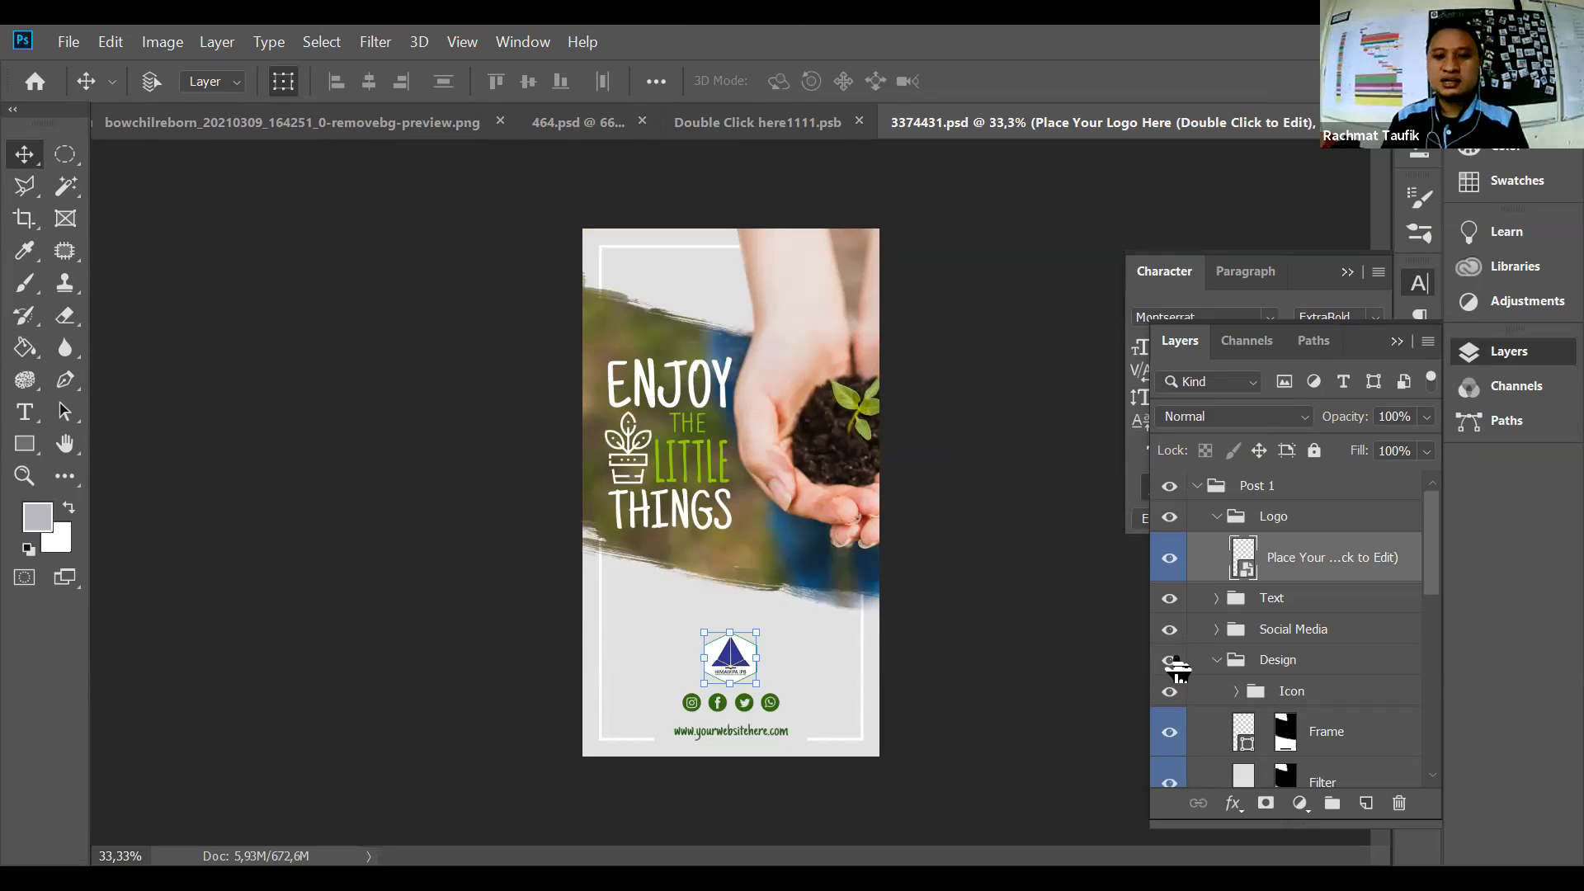
Step: Try the red colour bf1313 on the Design group's Frame shape and cancel the colour change
scroll(1263, 726, down, 2)
click(1245, 653)
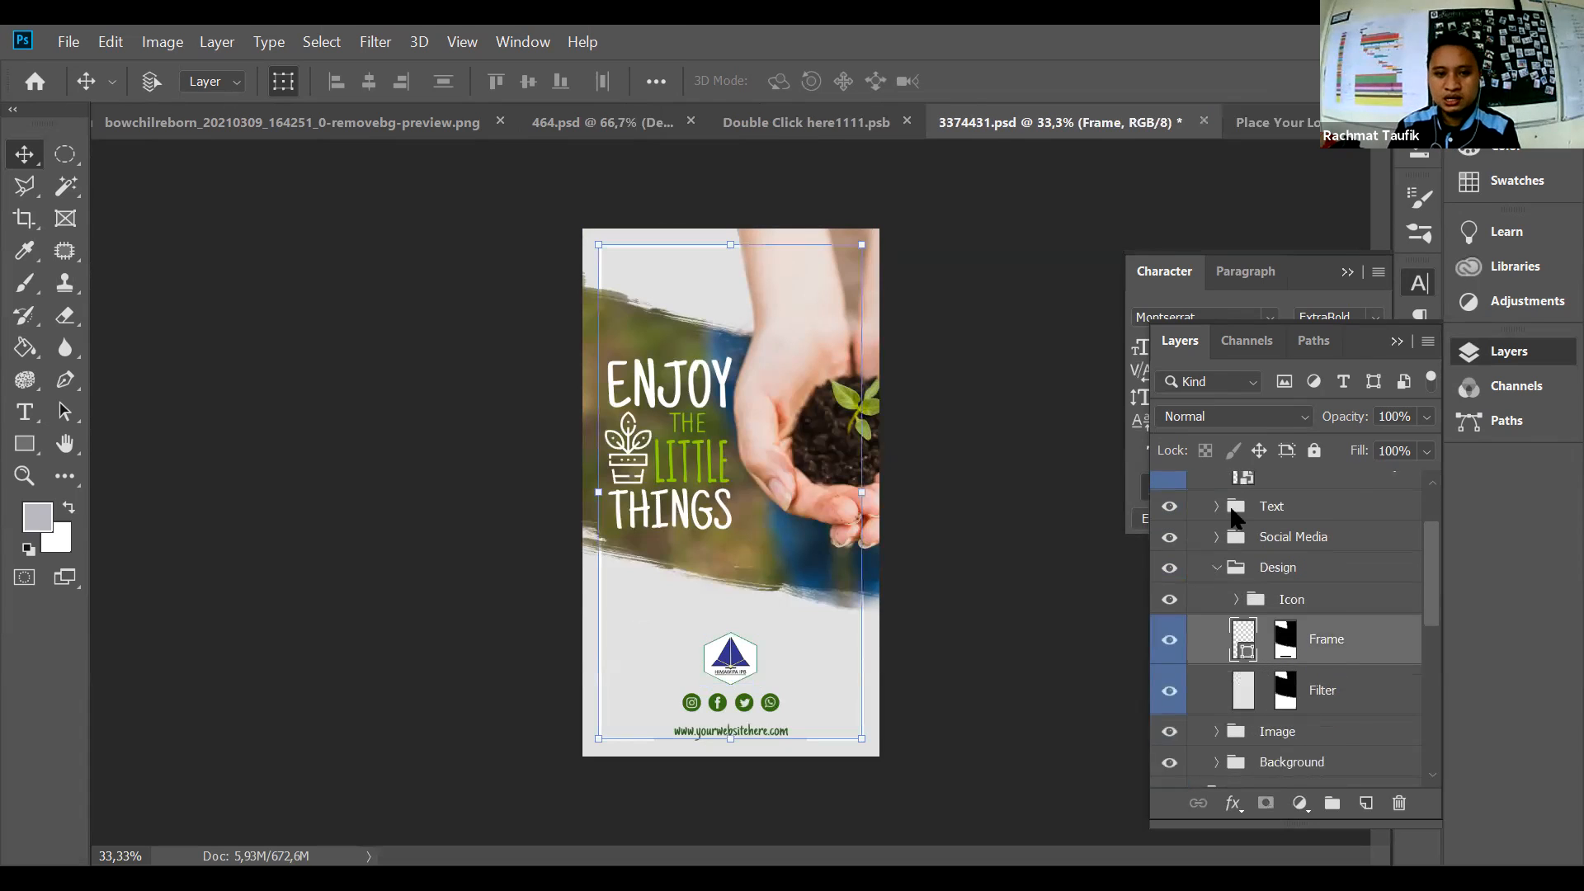
double_click(1245, 654)
text(a11111)
click(982, 394)
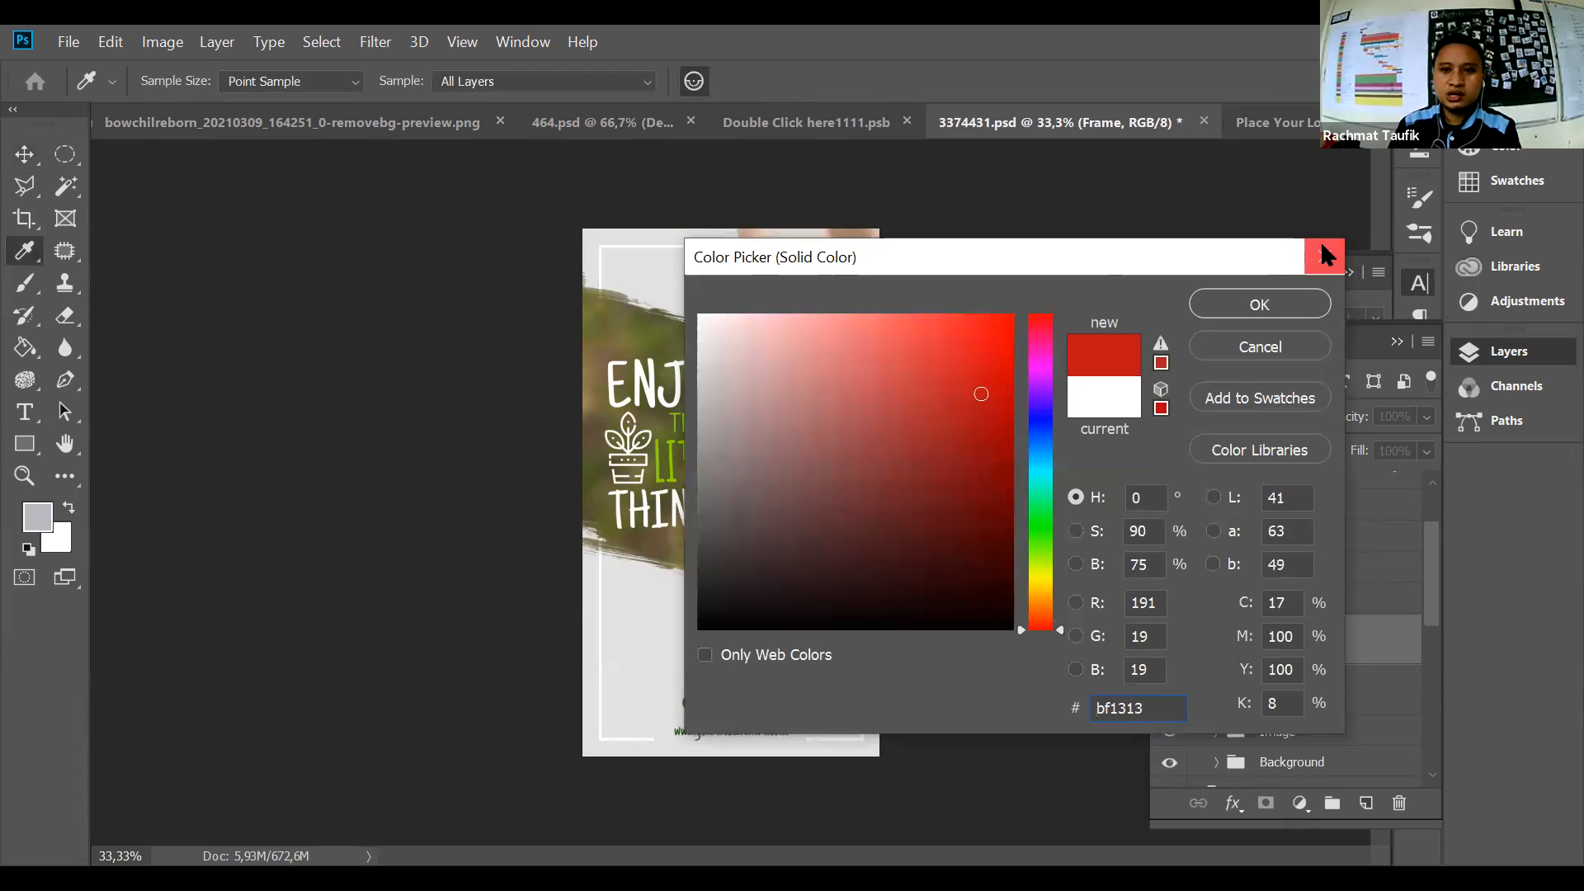
click(1324, 254)
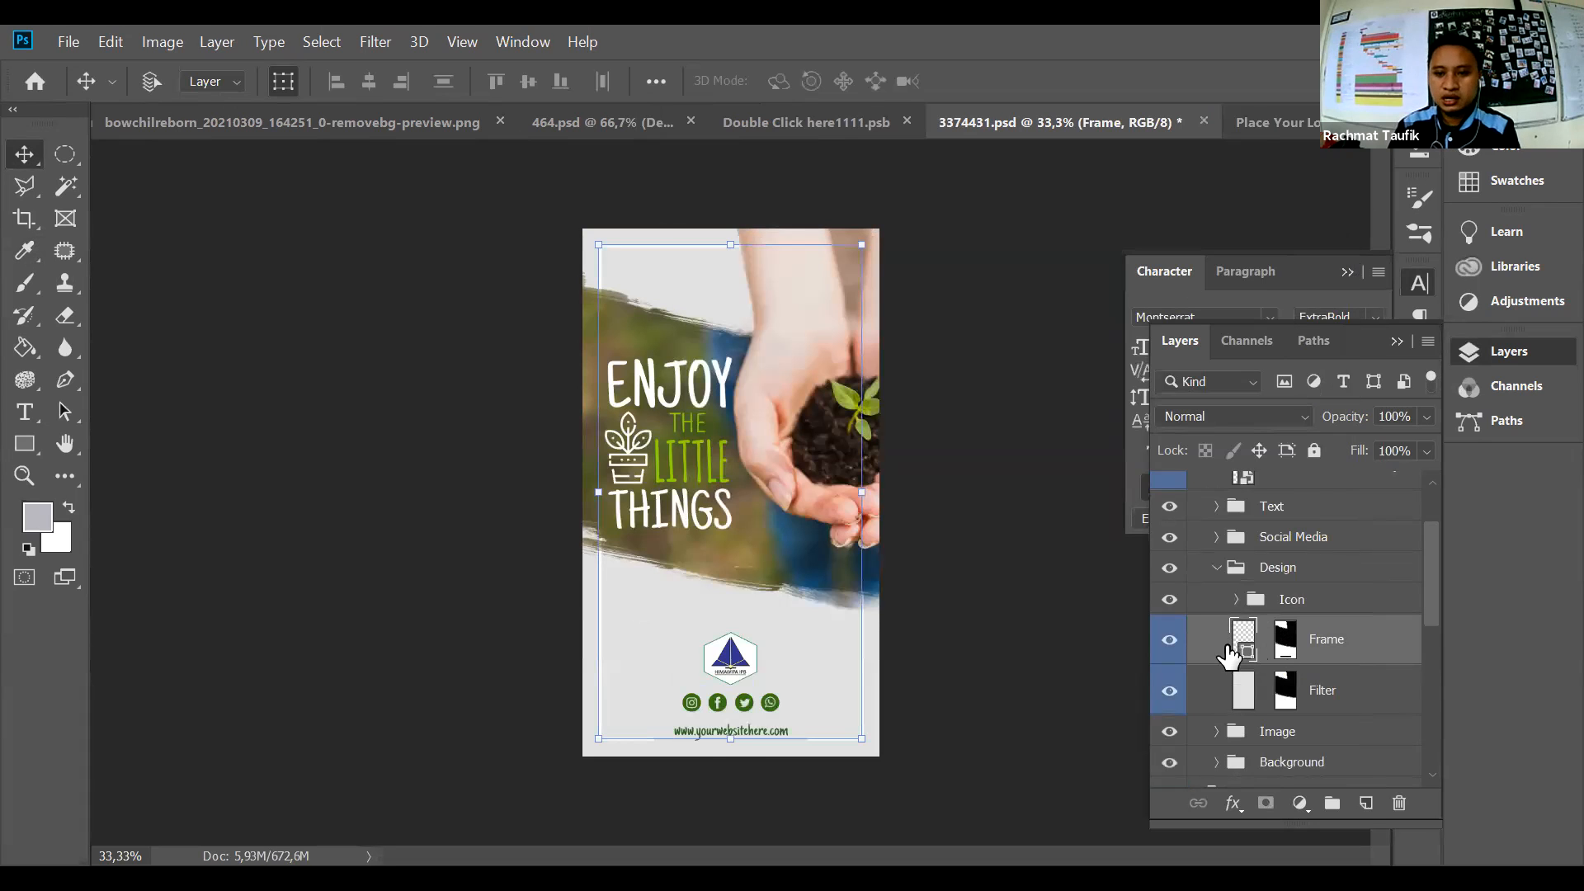
Step: Expand Post 1's Image group and open its image placeholder smart object for editing
scroll(1229, 654, down, 2)
click(1216, 669)
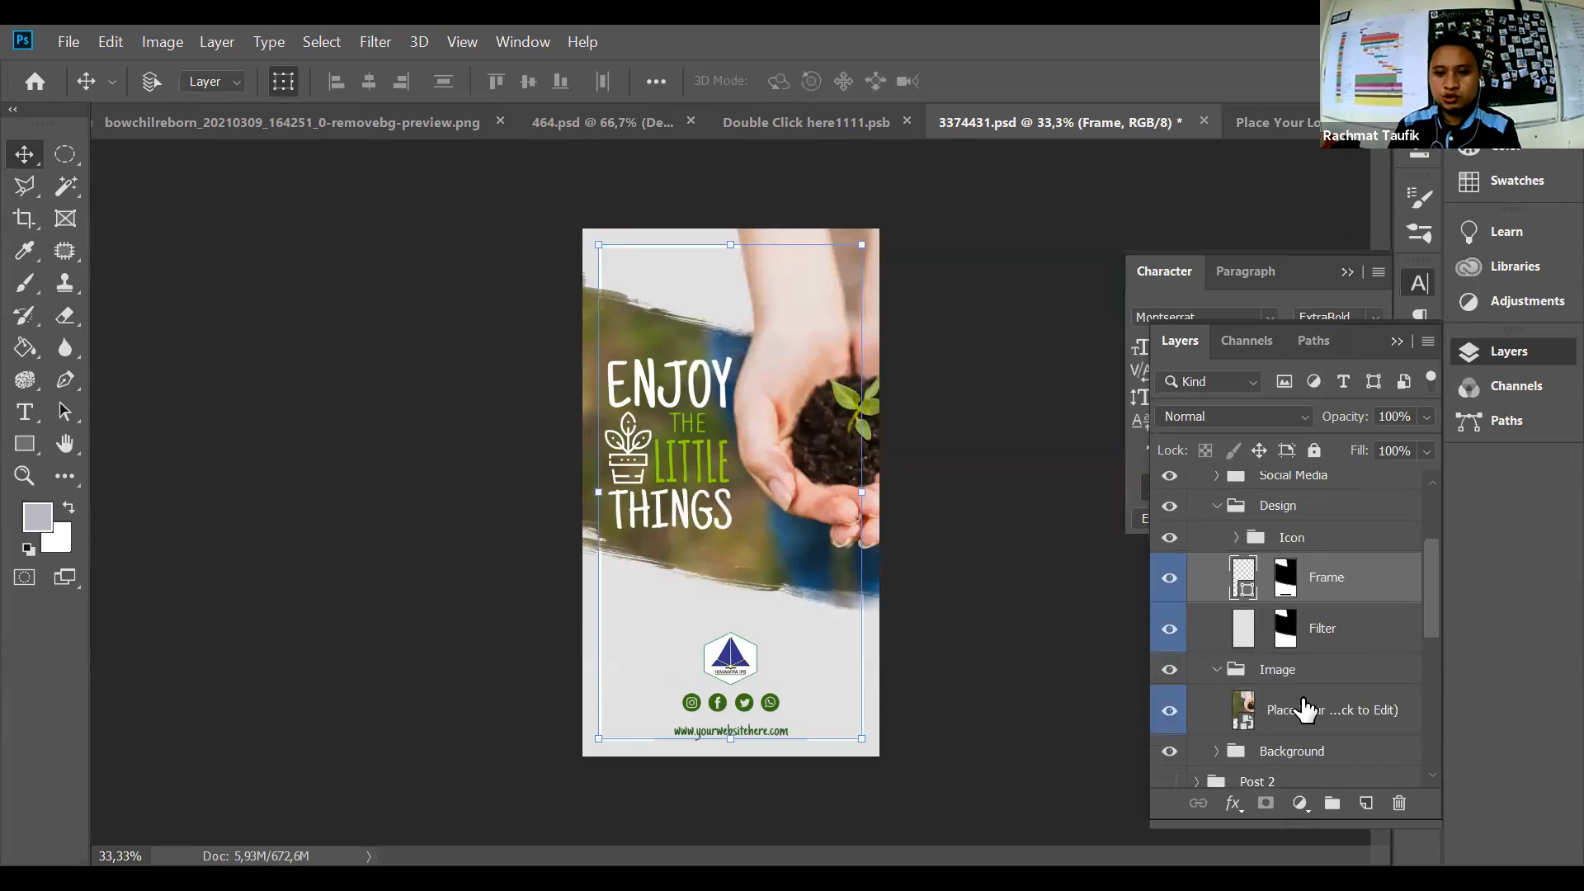
scroll(1304, 709, down, 1)
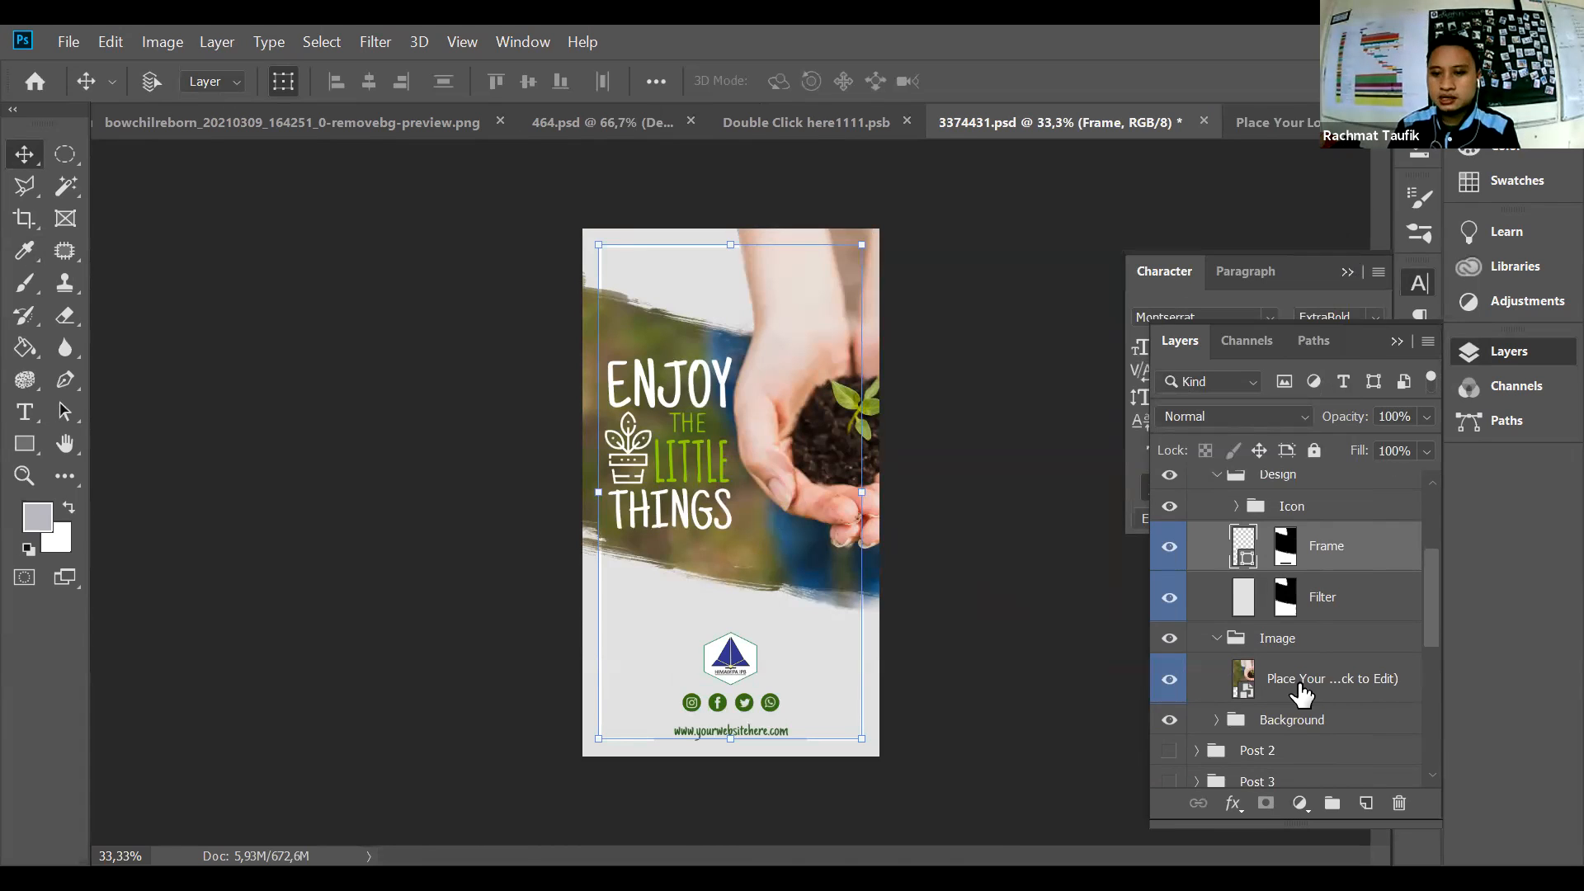
click(1279, 648)
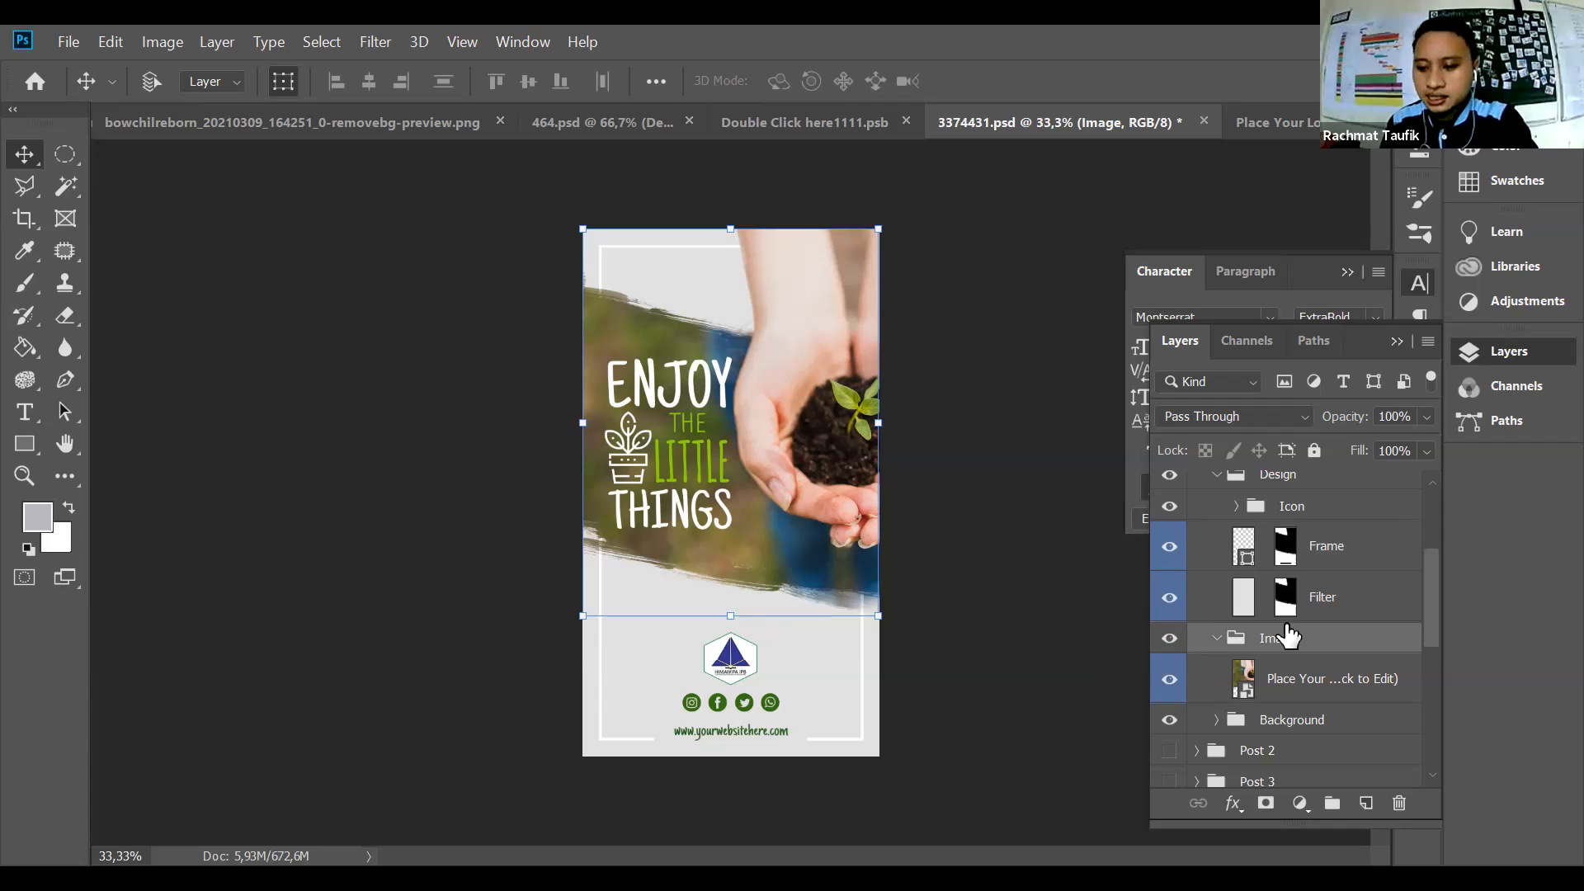
click(1281, 693)
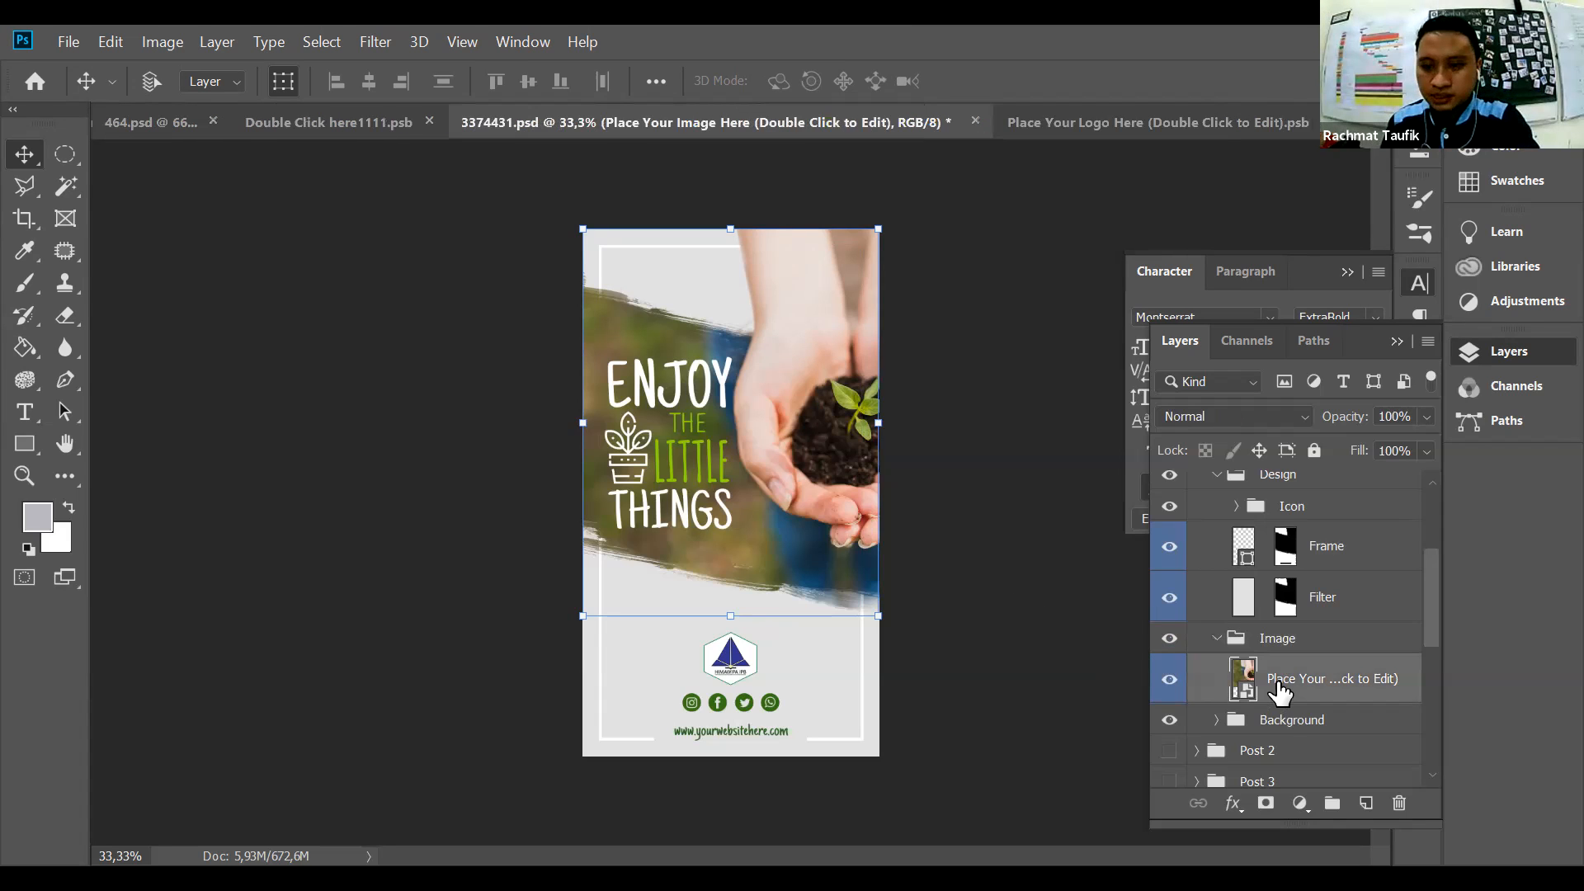
double_click(1243, 696)
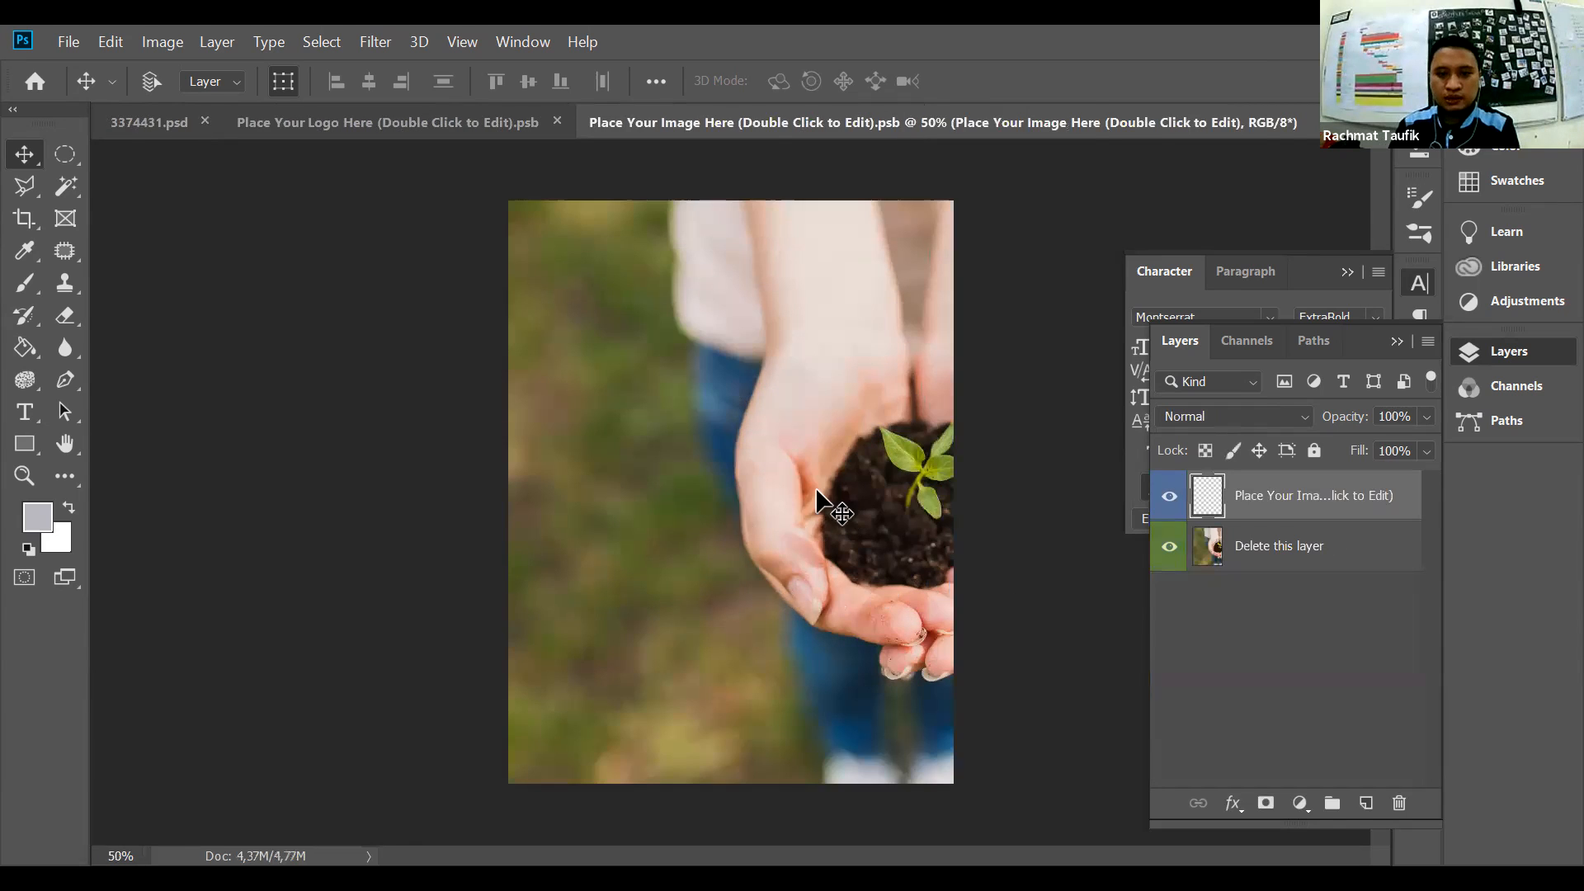
Step: Hide and show the Delete this layer photo in the image document to check what it contains
drag(816, 490, 852, 503)
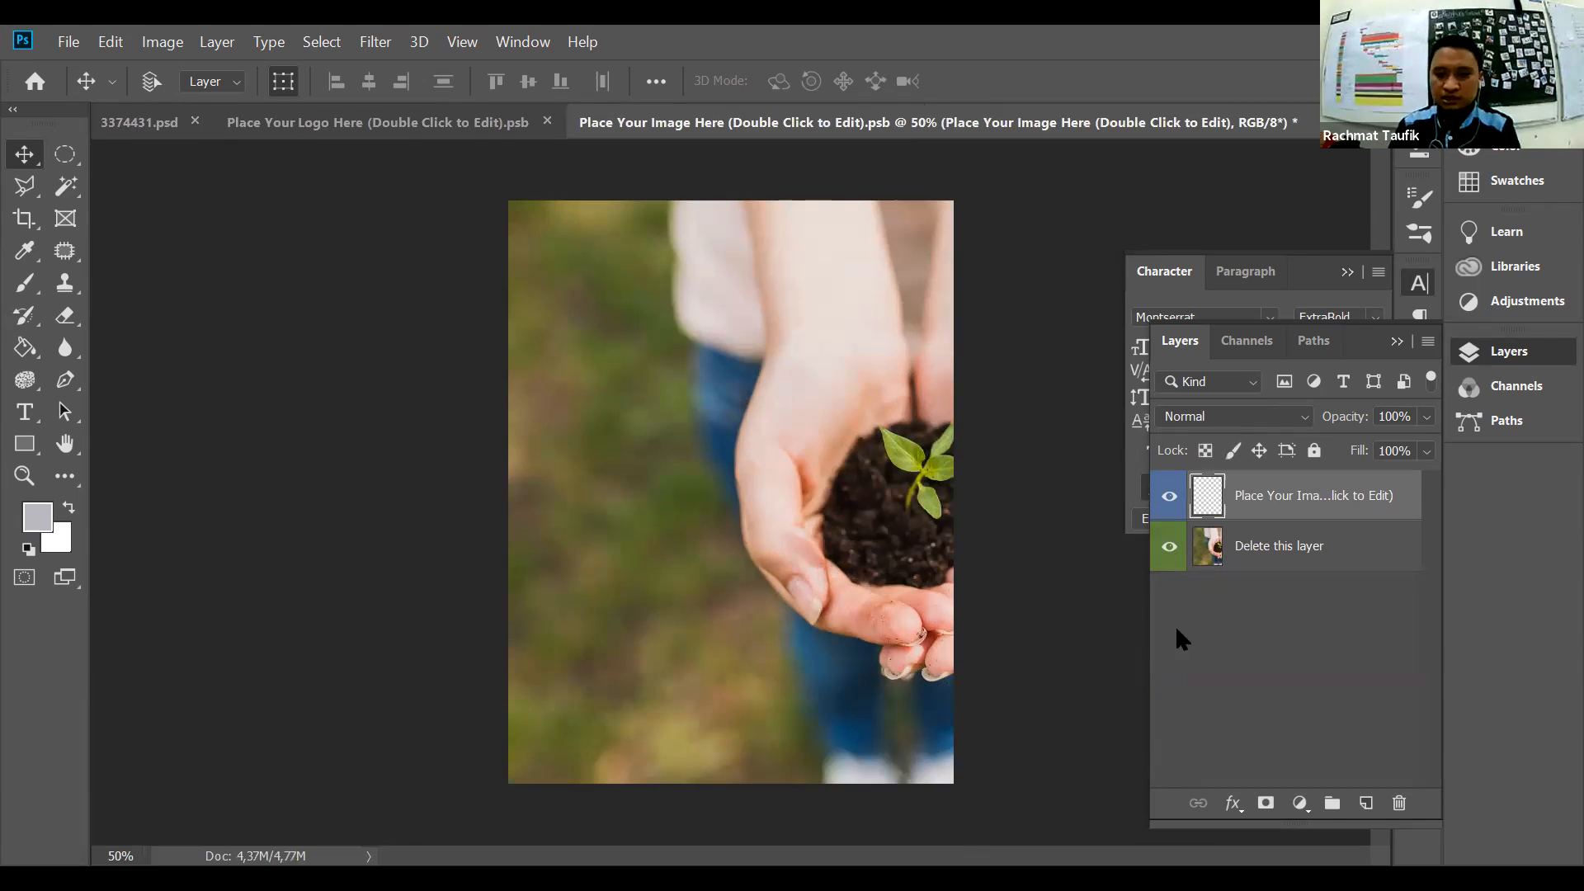
click(1171, 548)
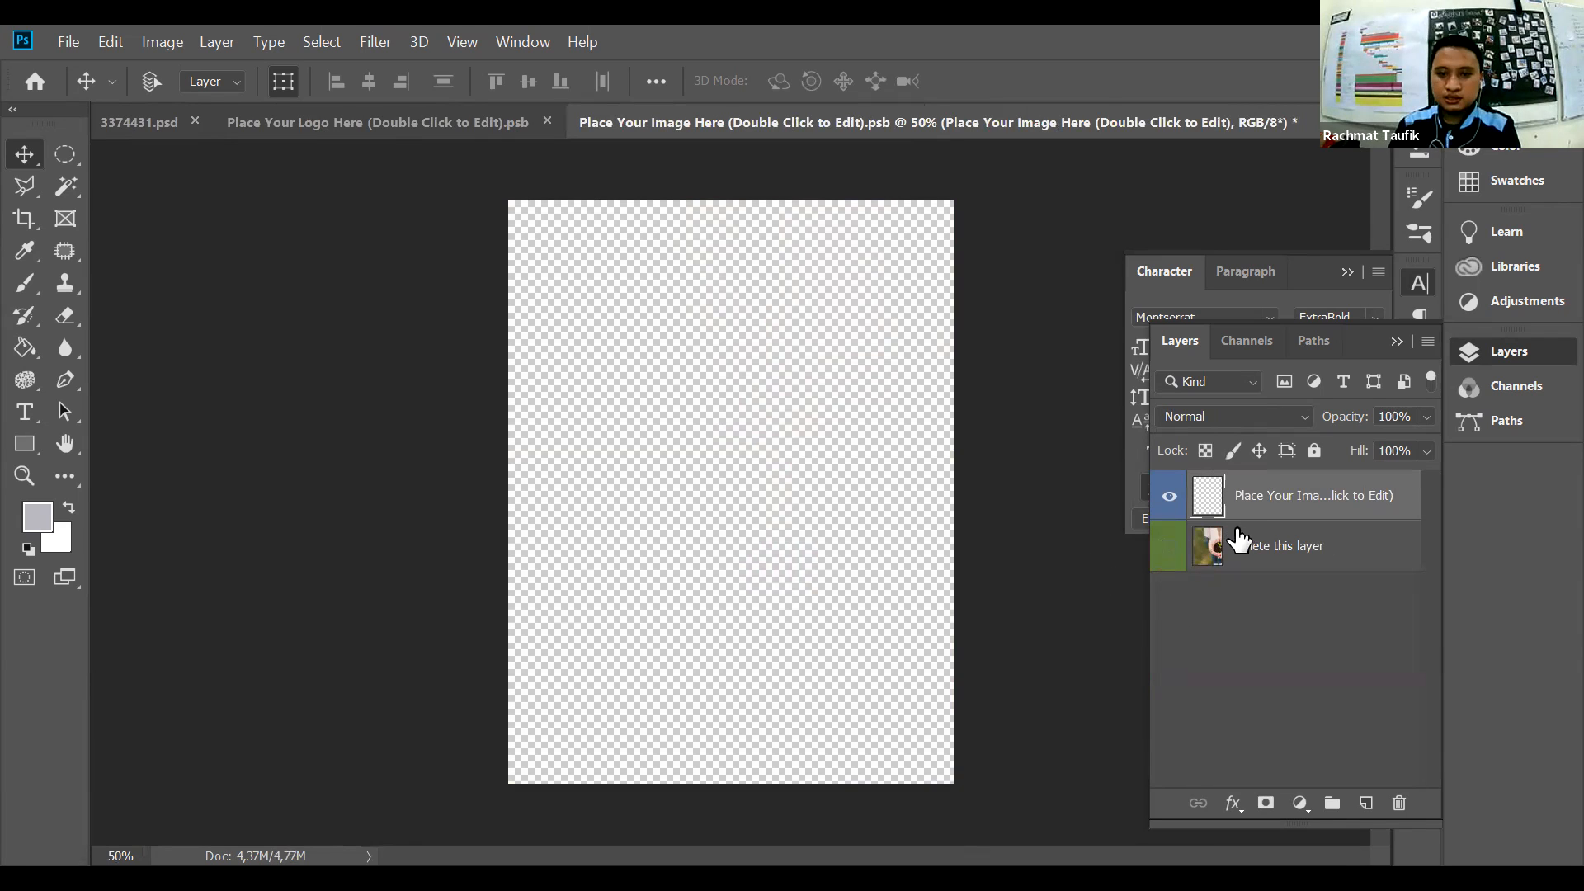
click(1169, 547)
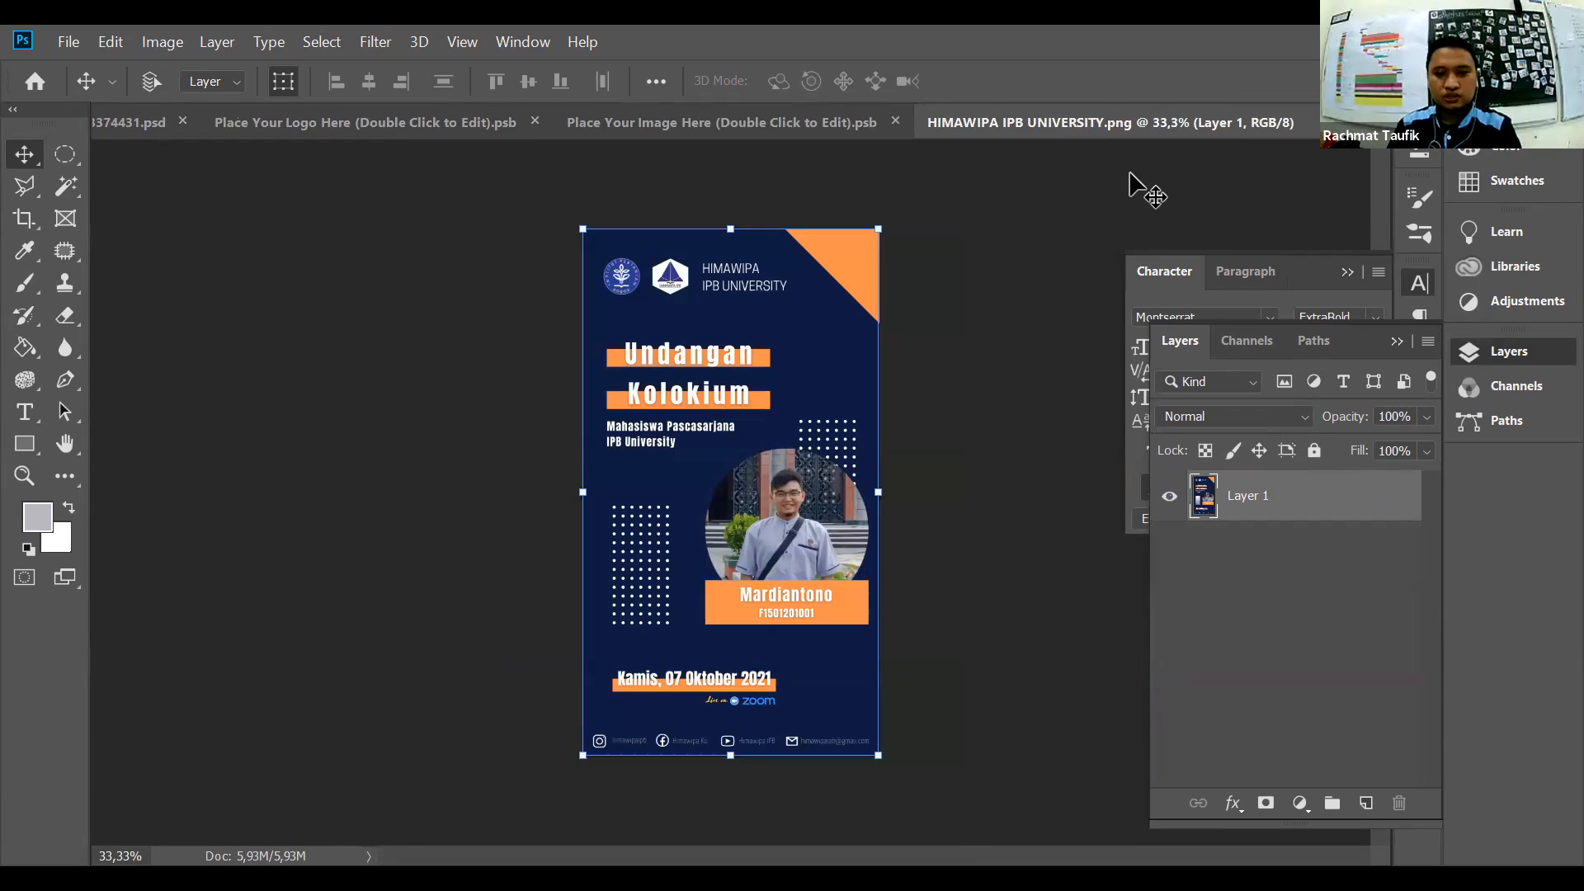
Step: Bring the HIMAWIPA IPB UNIVERSITY poster into the image document and position it to cover the placeholder photo
click(735, 123)
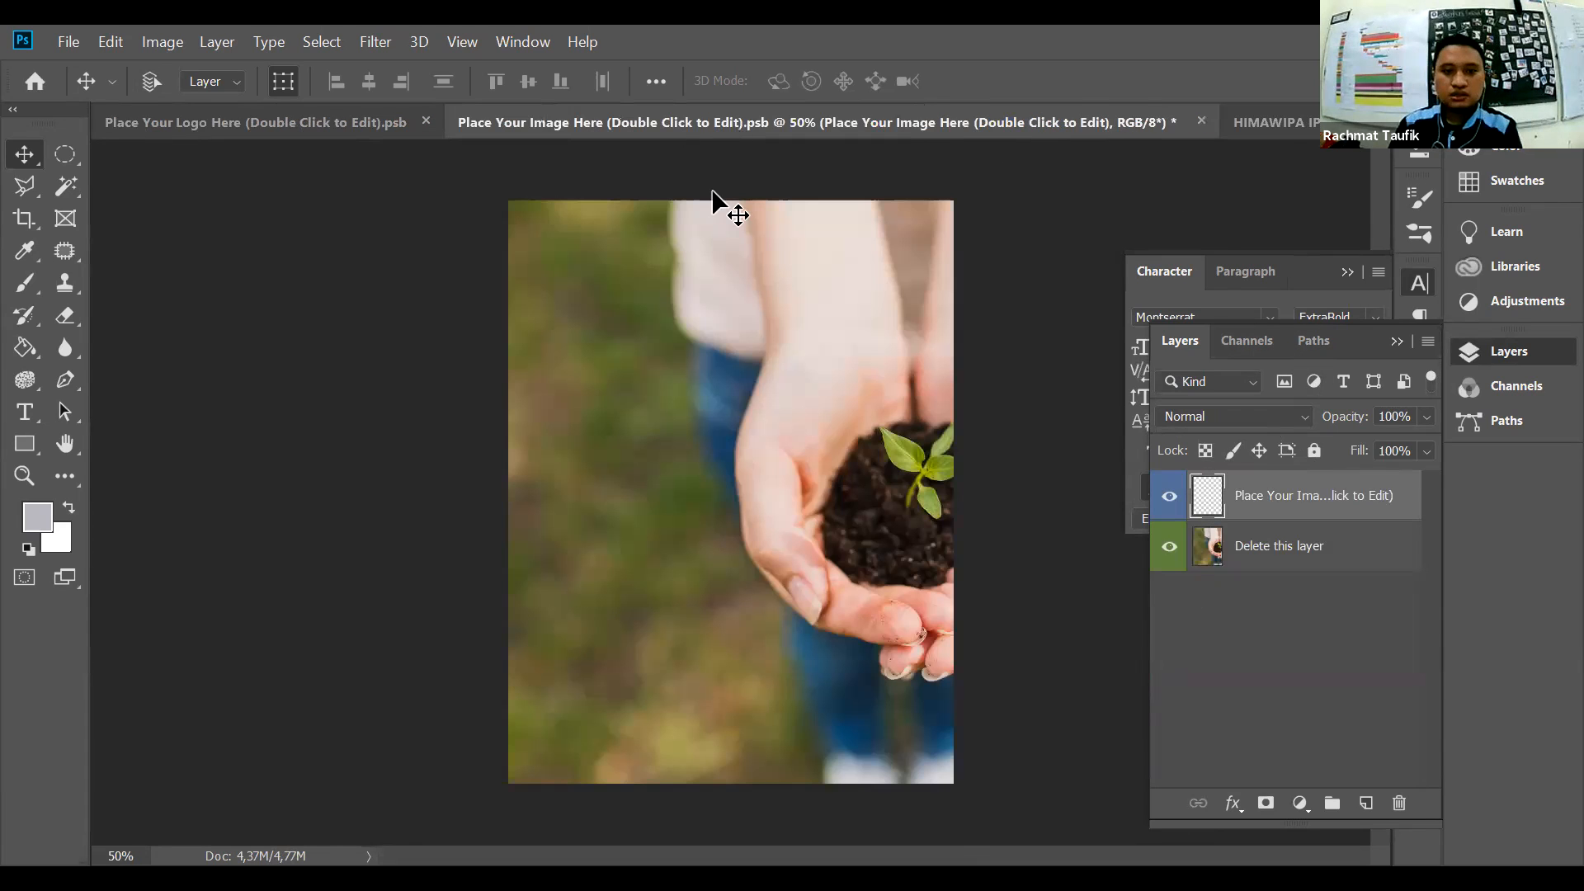
drag(682, 212, 711, 482)
click(912, 416)
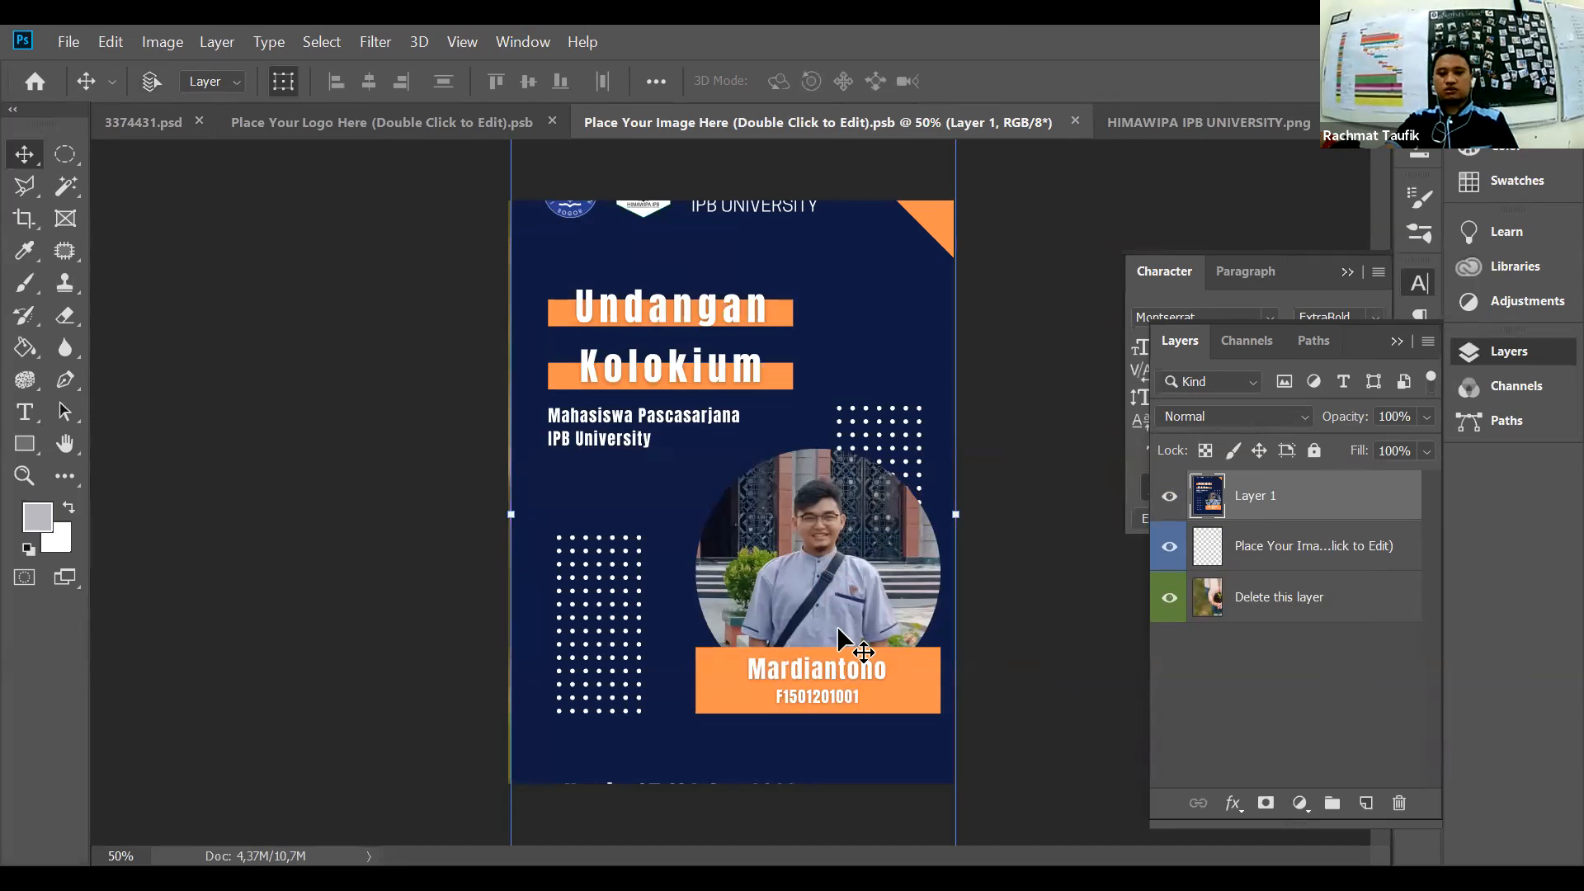
Step: Save the image document and close the logo document
key(ctrl+s)
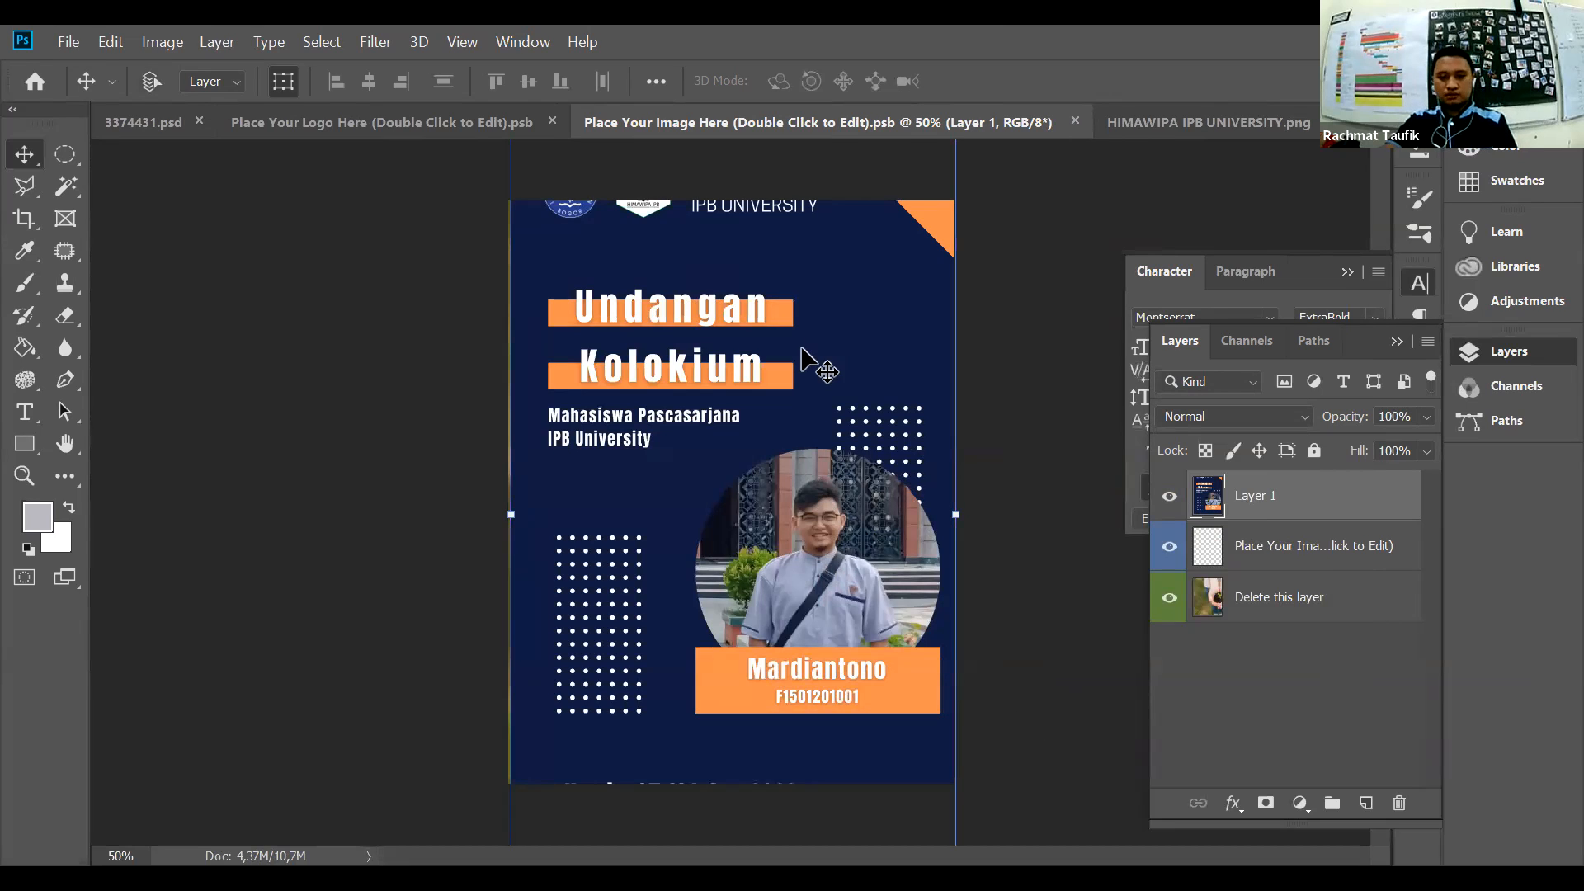
click(385, 132)
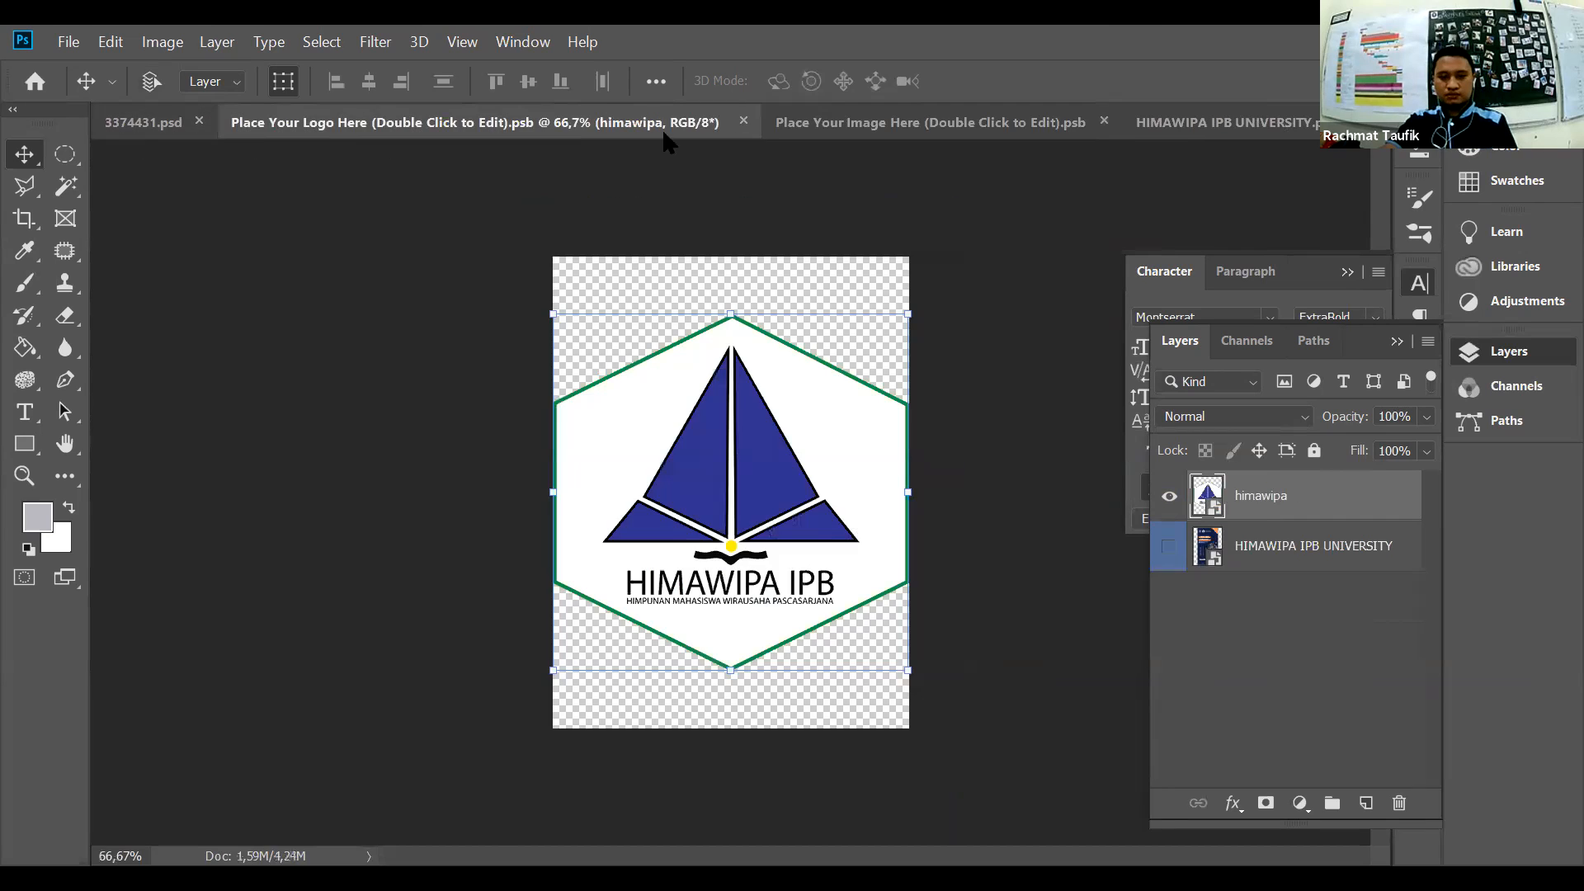
click(743, 121)
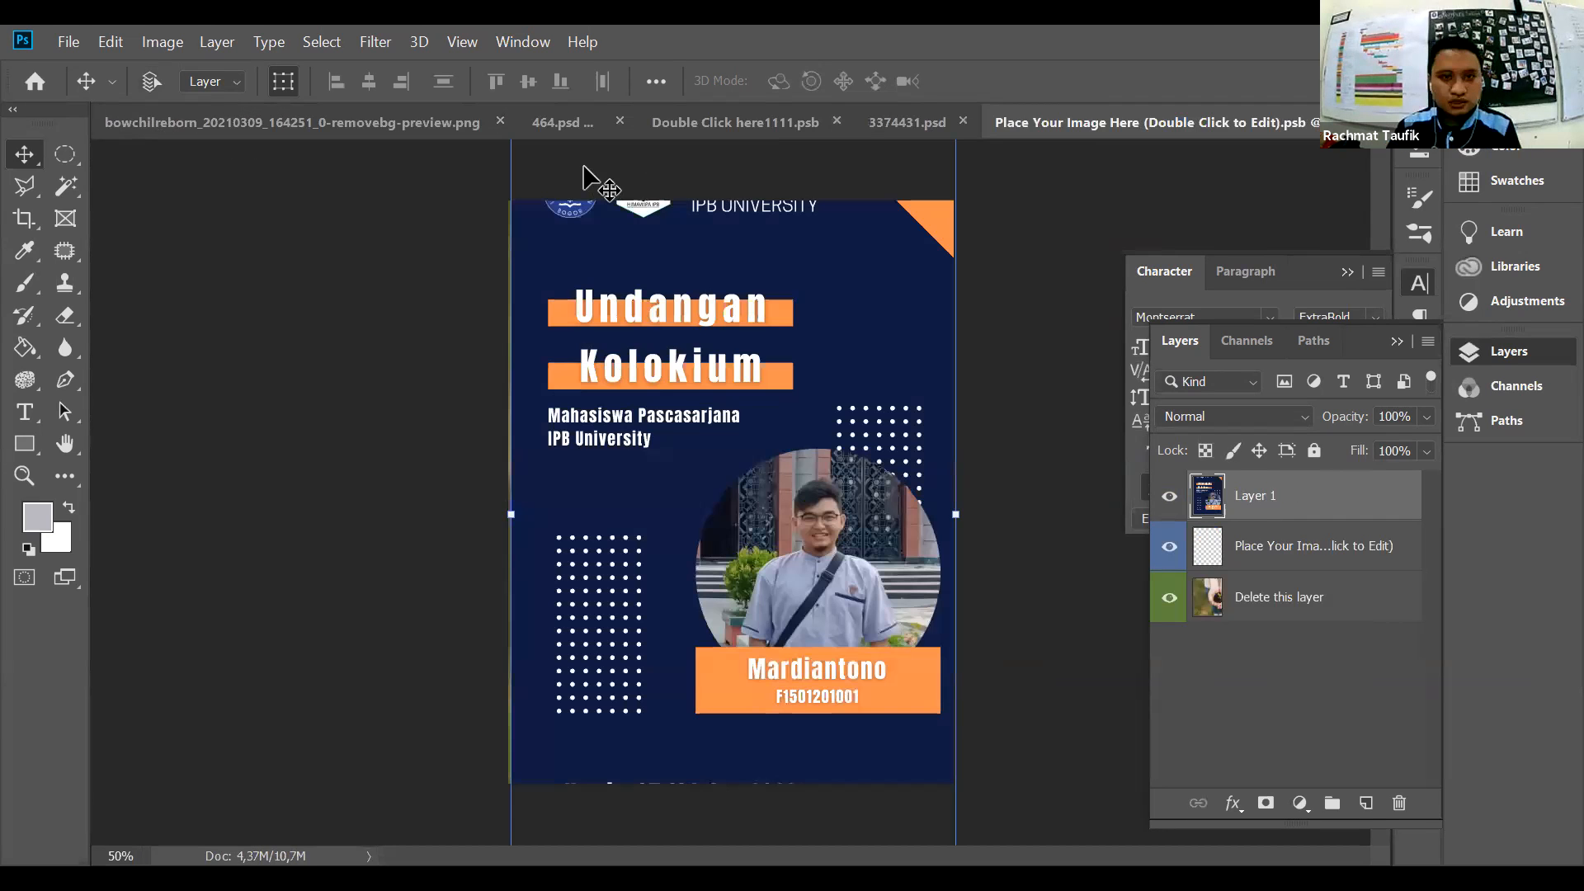
Step: Return to 3374431.psd and move the updated poster image upward behind the brush-stroke mask in Post 1
click(896, 117)
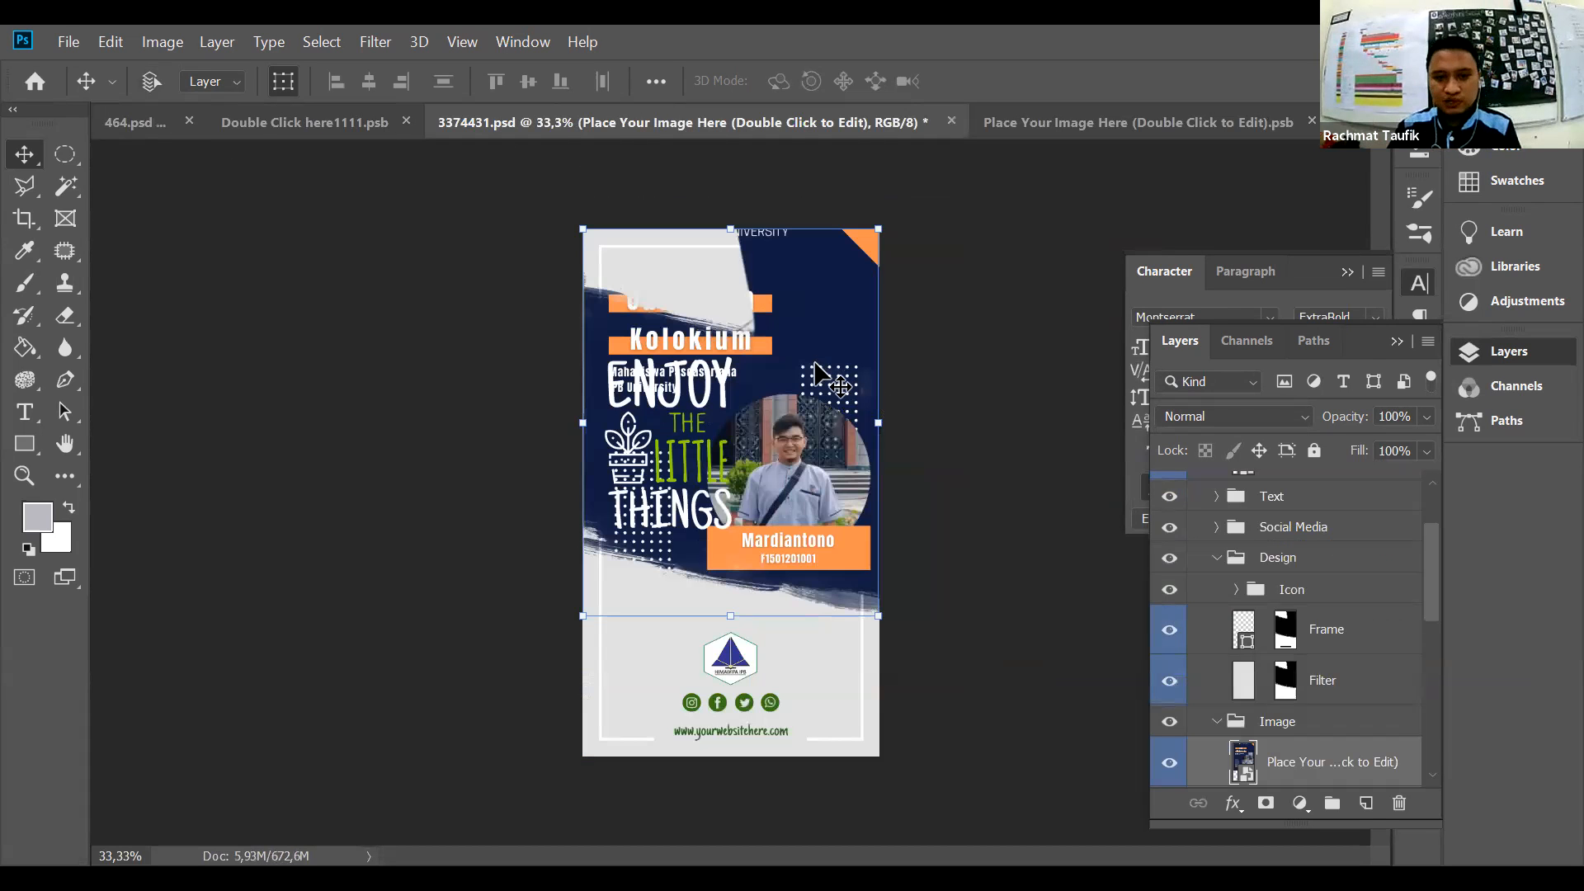
drag(788, 443, 789, 454)
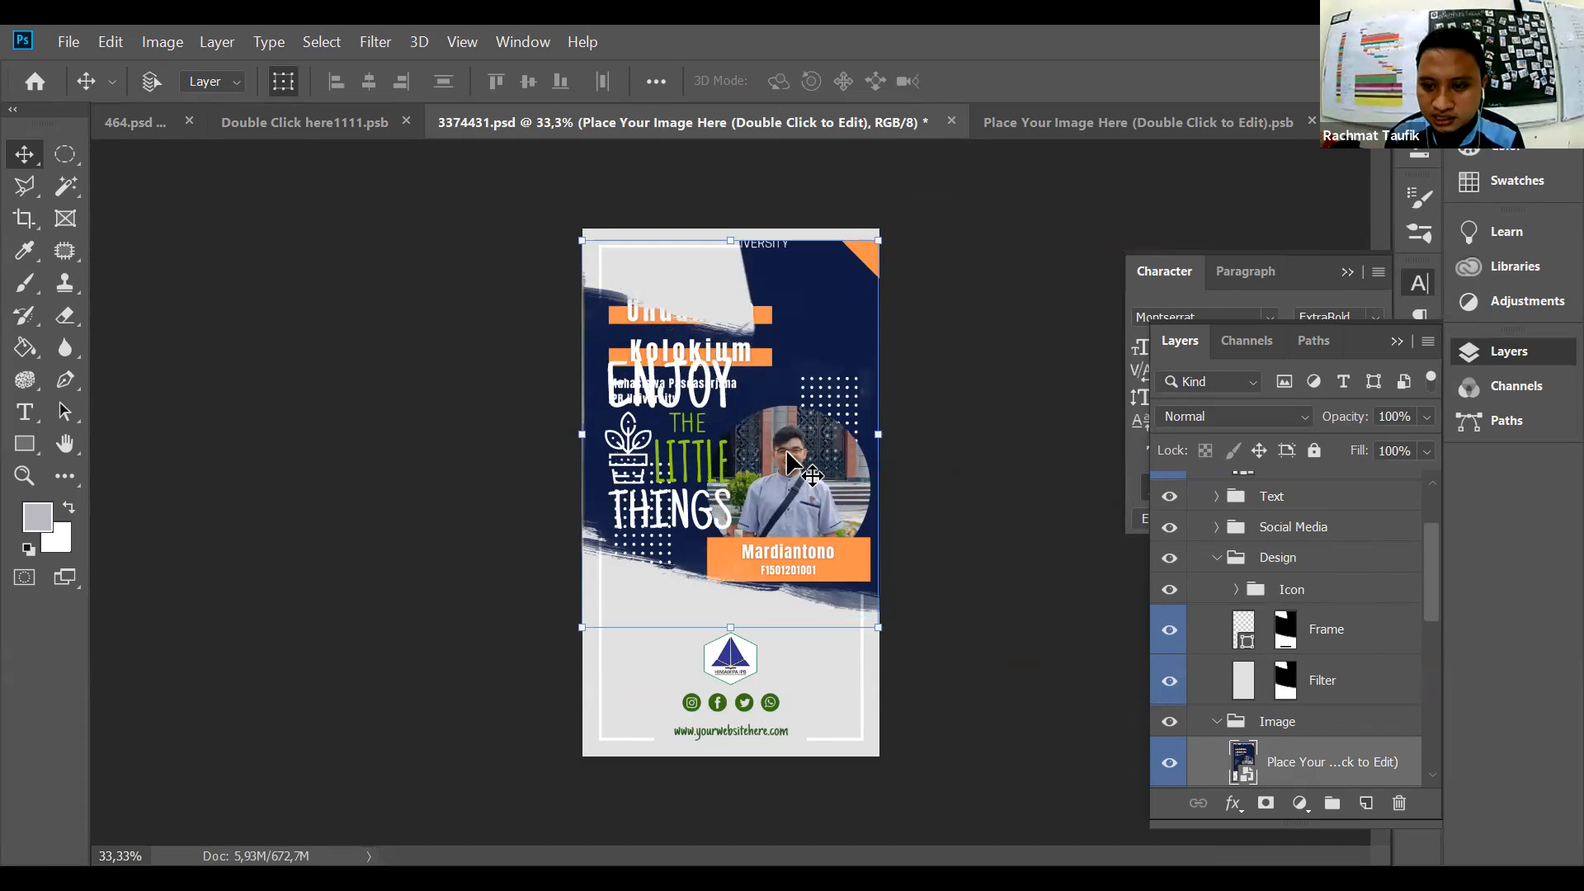
drag(771, 401, 771, 401)
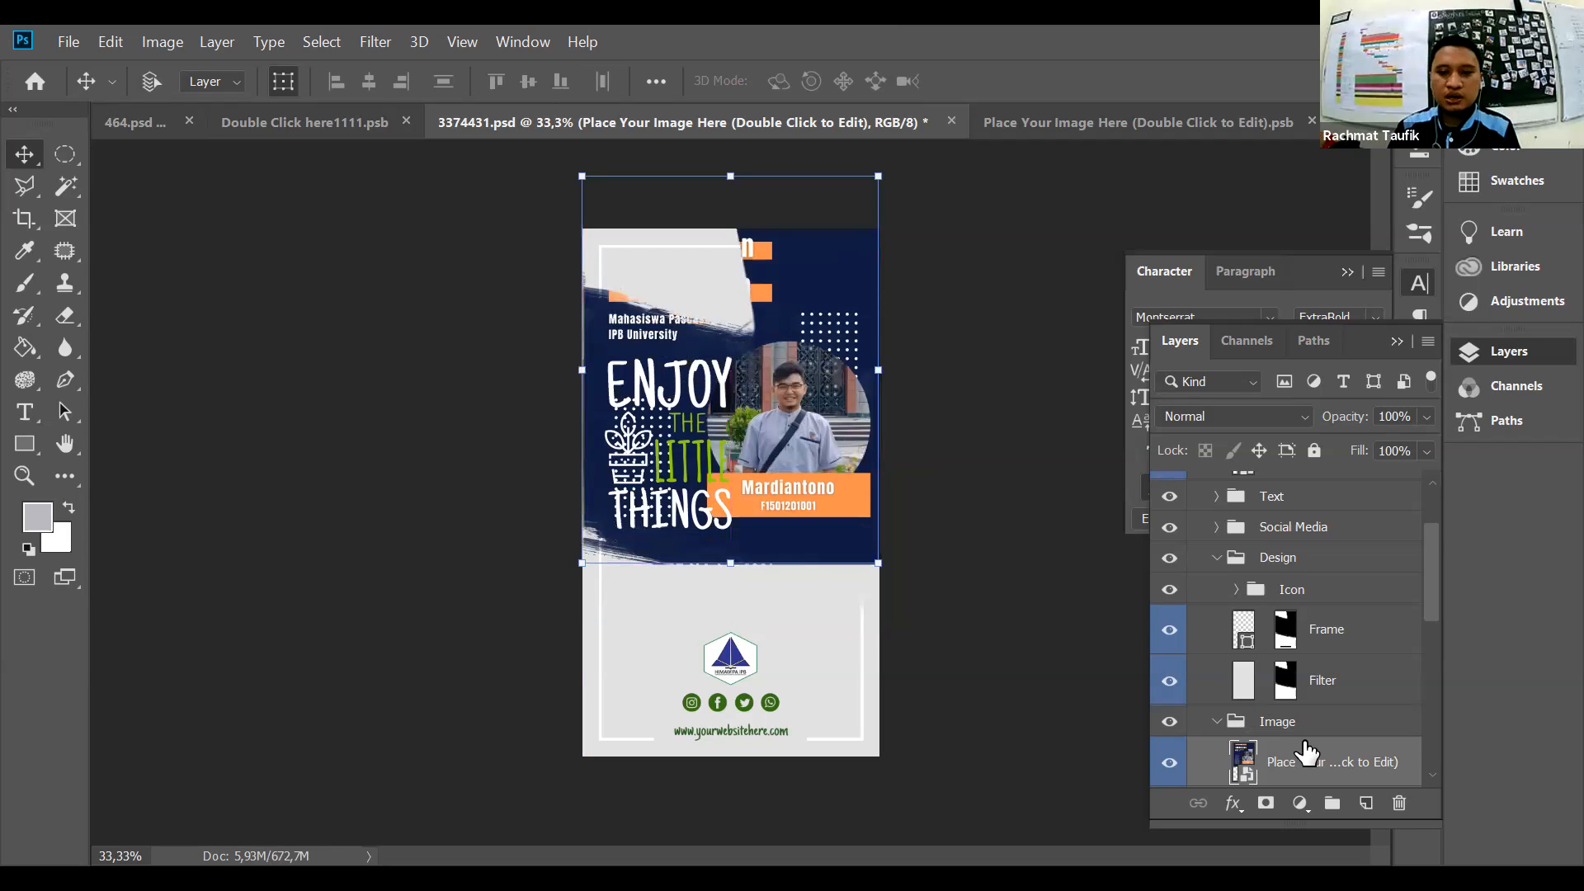
Step: Hide the poster image layer in the Image group of Post 1
scroll(1306, 753, down, 2)
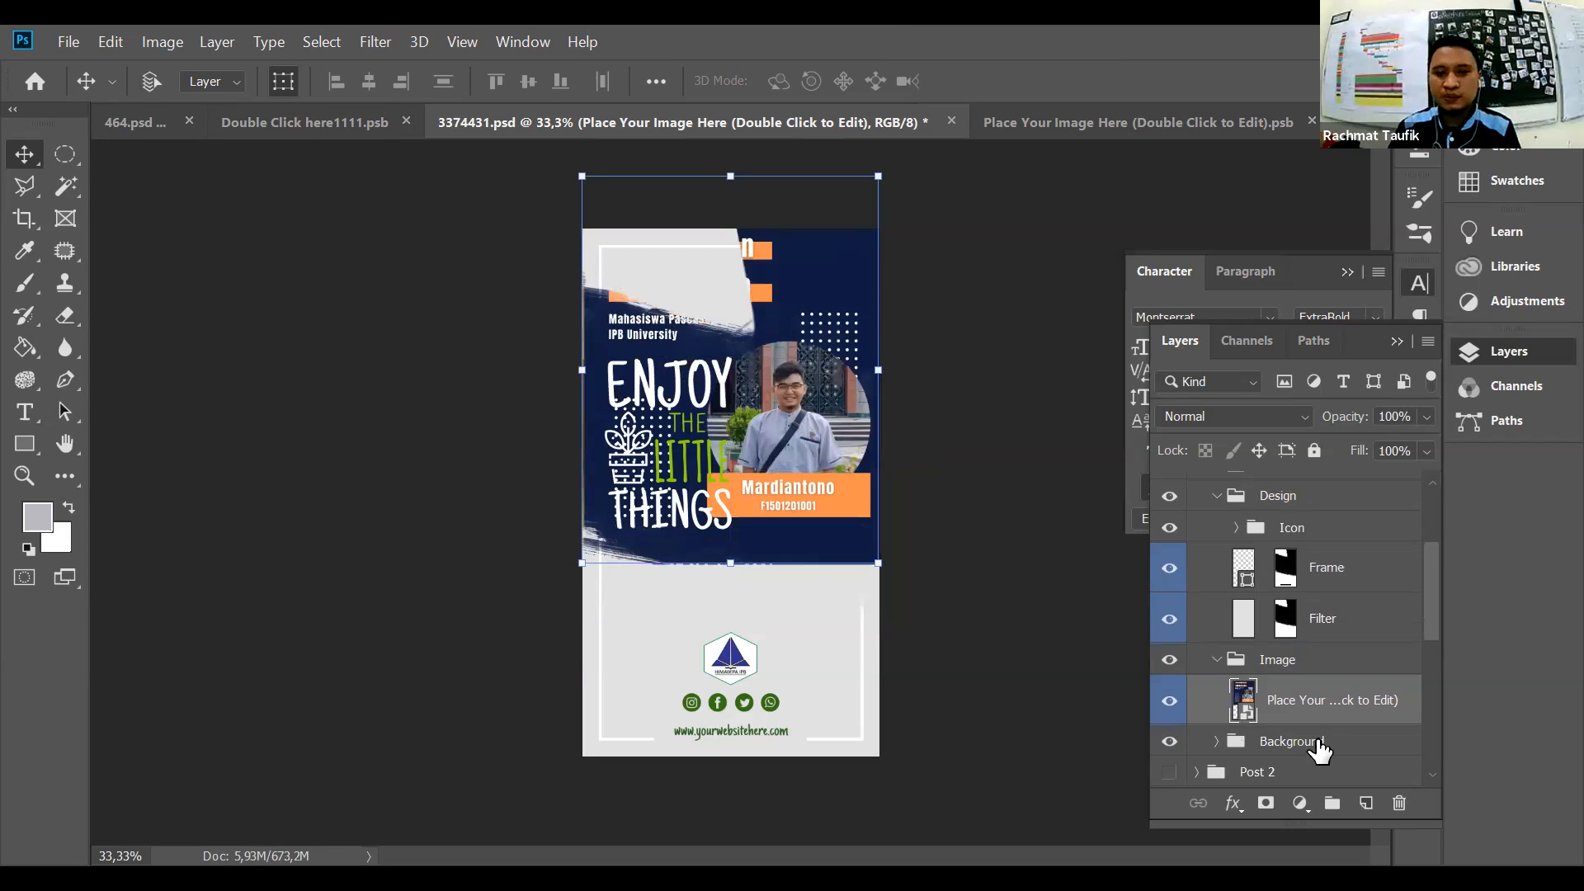
scroll(1309, 711, down, 1)
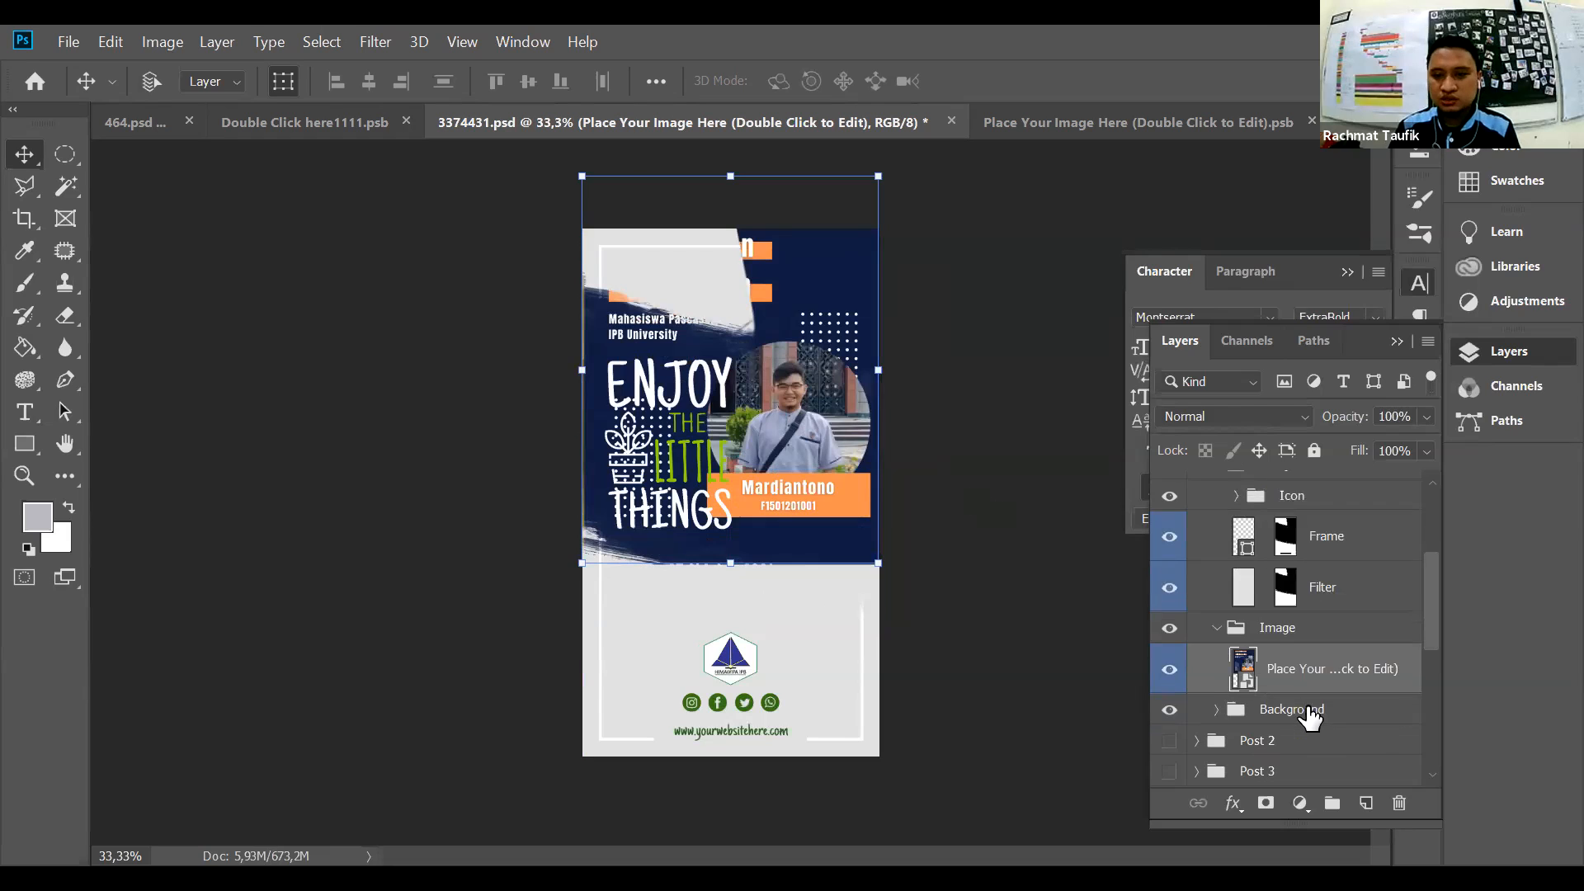
scroll(1310, 718, down, 2)
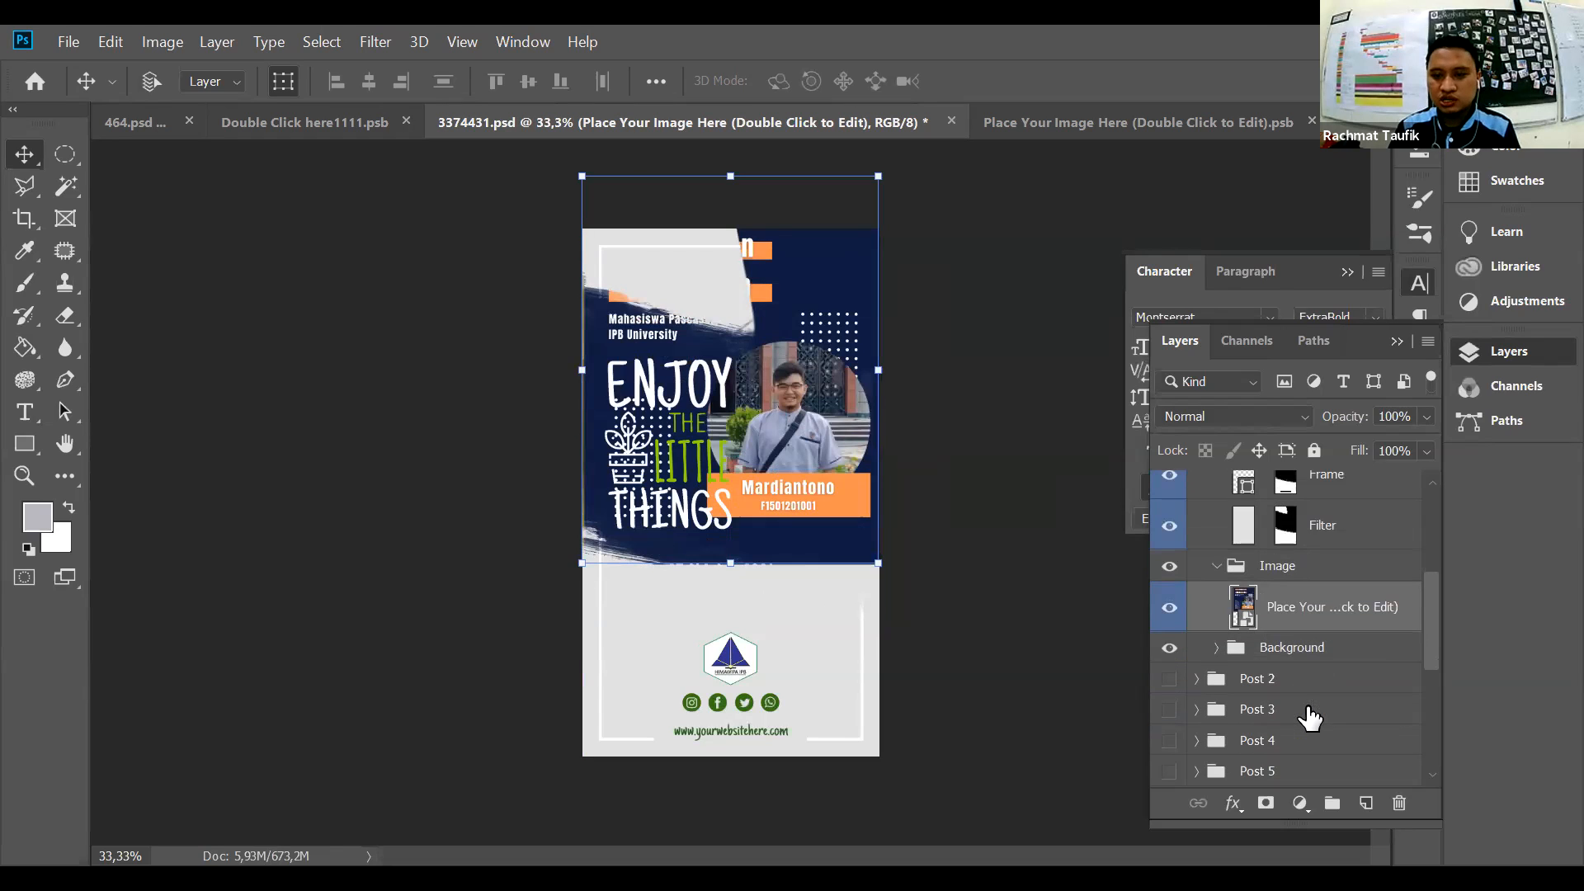
click(1170, 608)
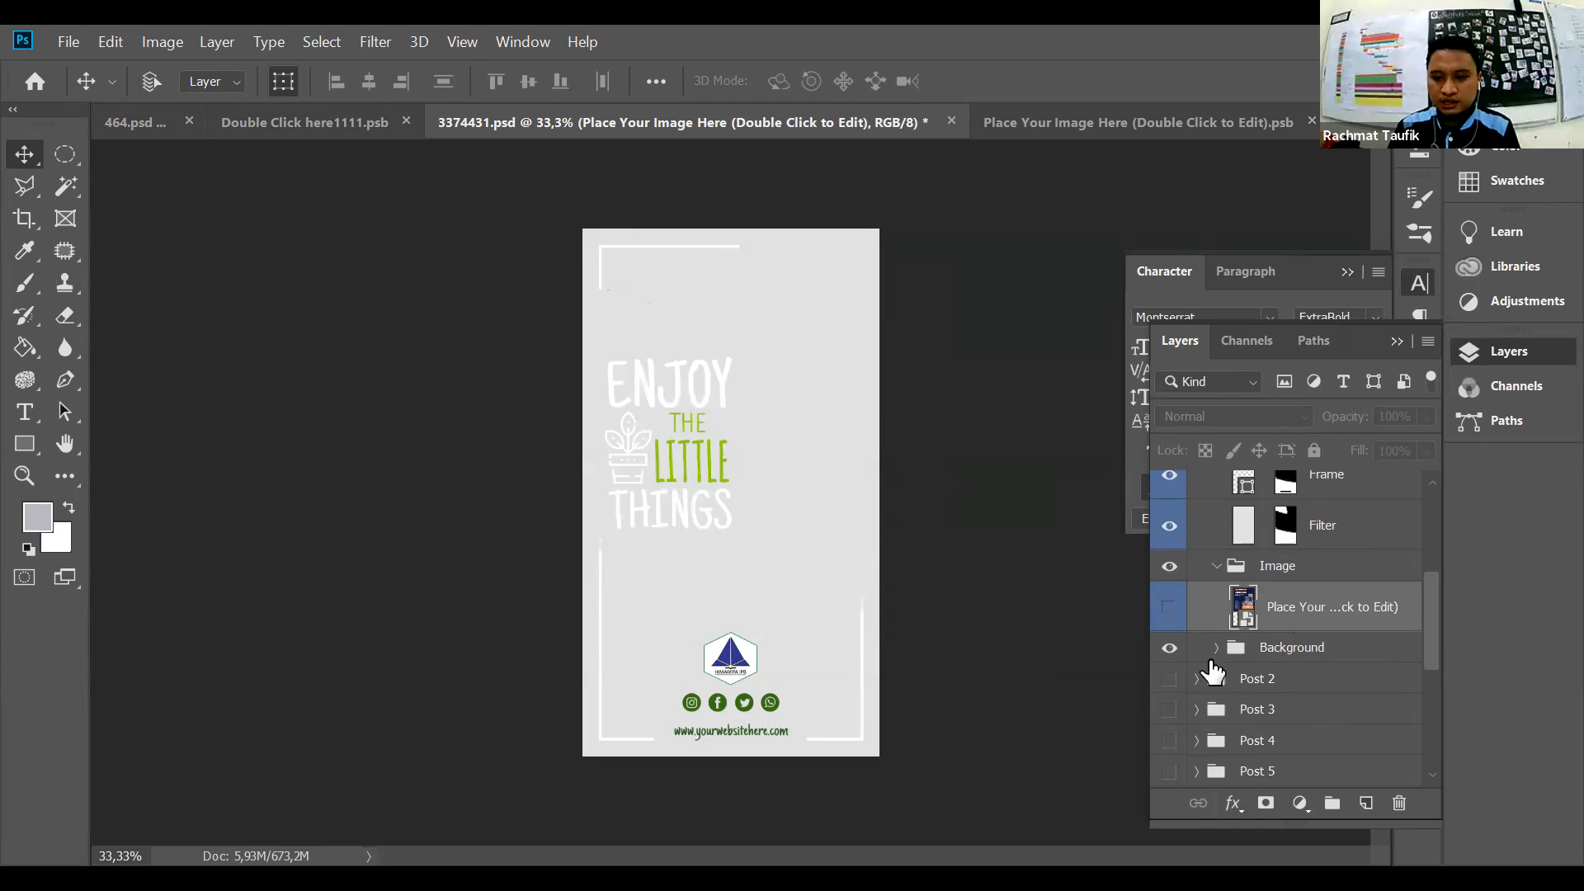
Step: Expand the Text group of Post 1 and select the ENJOY title text layer
scroll(1212, 673, up, 4)
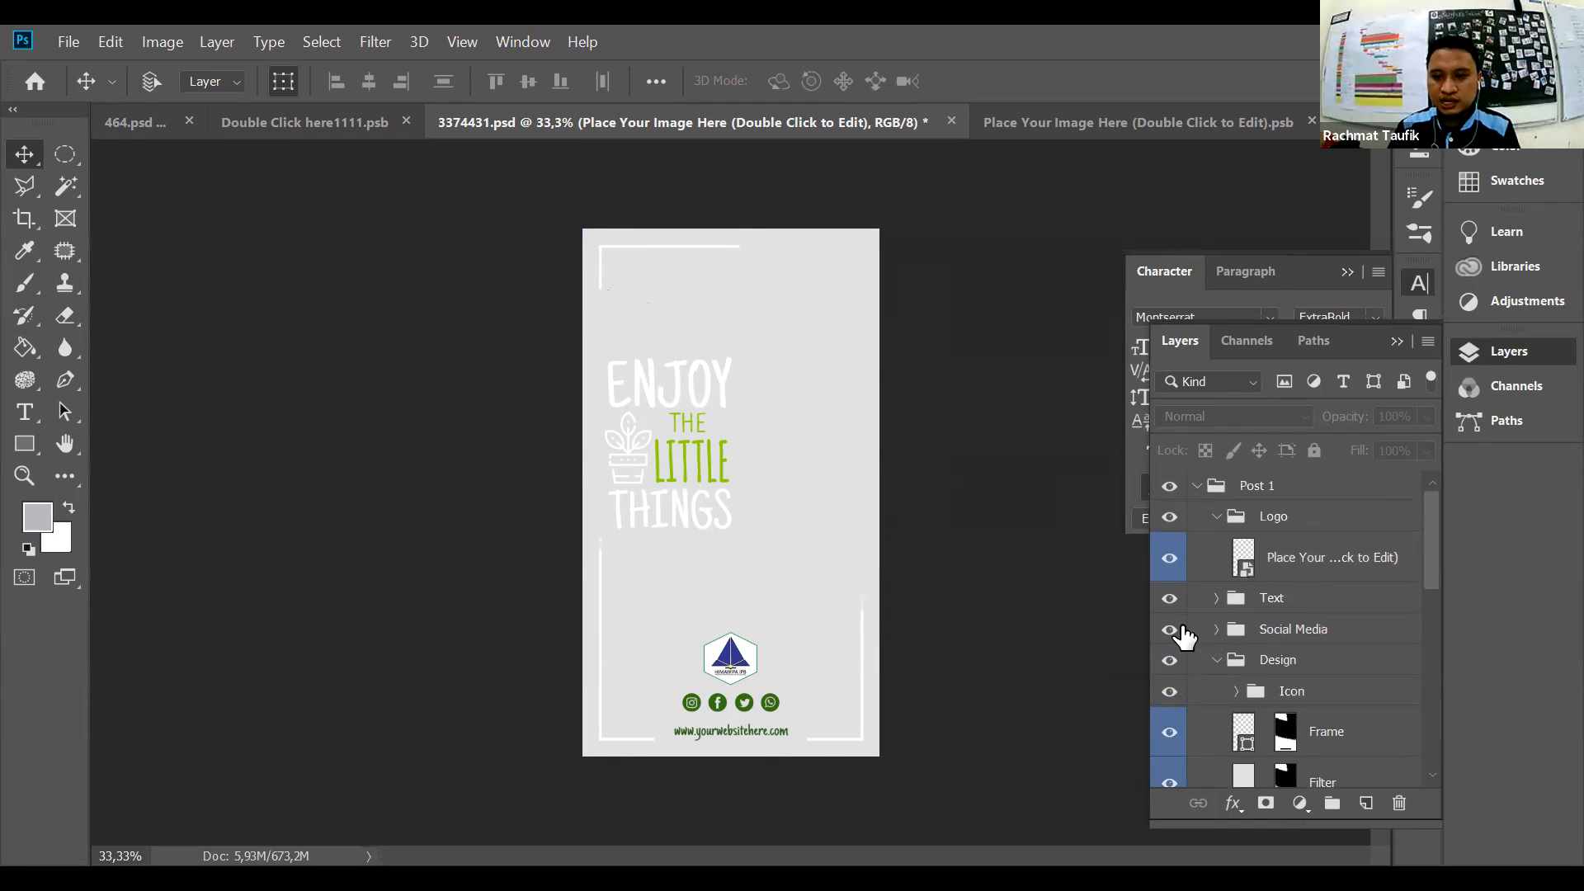
click(1216, 598)
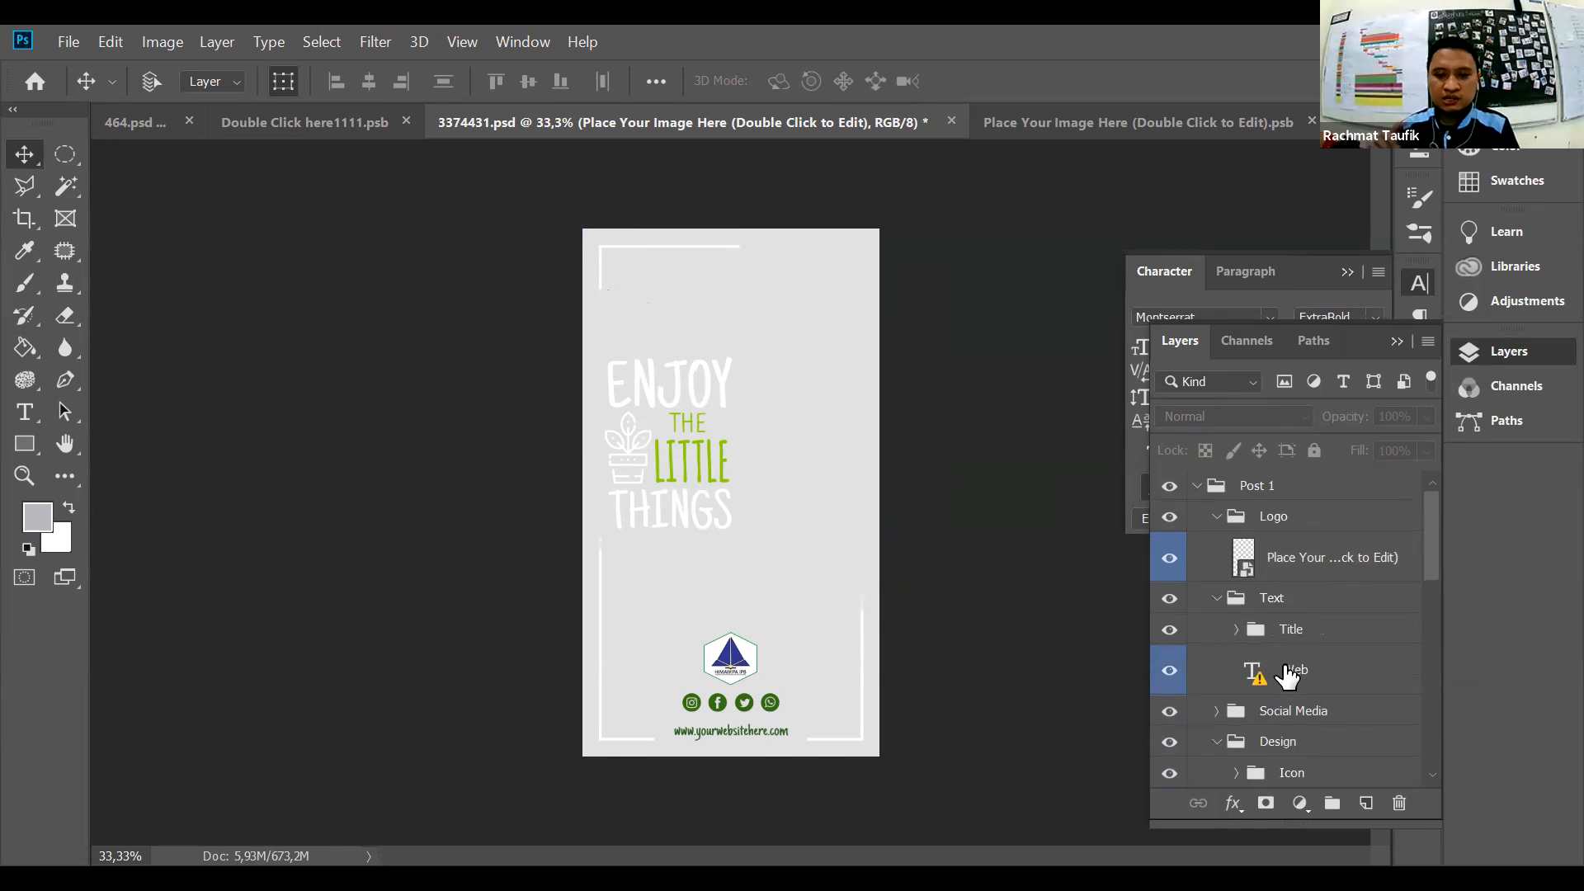
click(1287, 675)
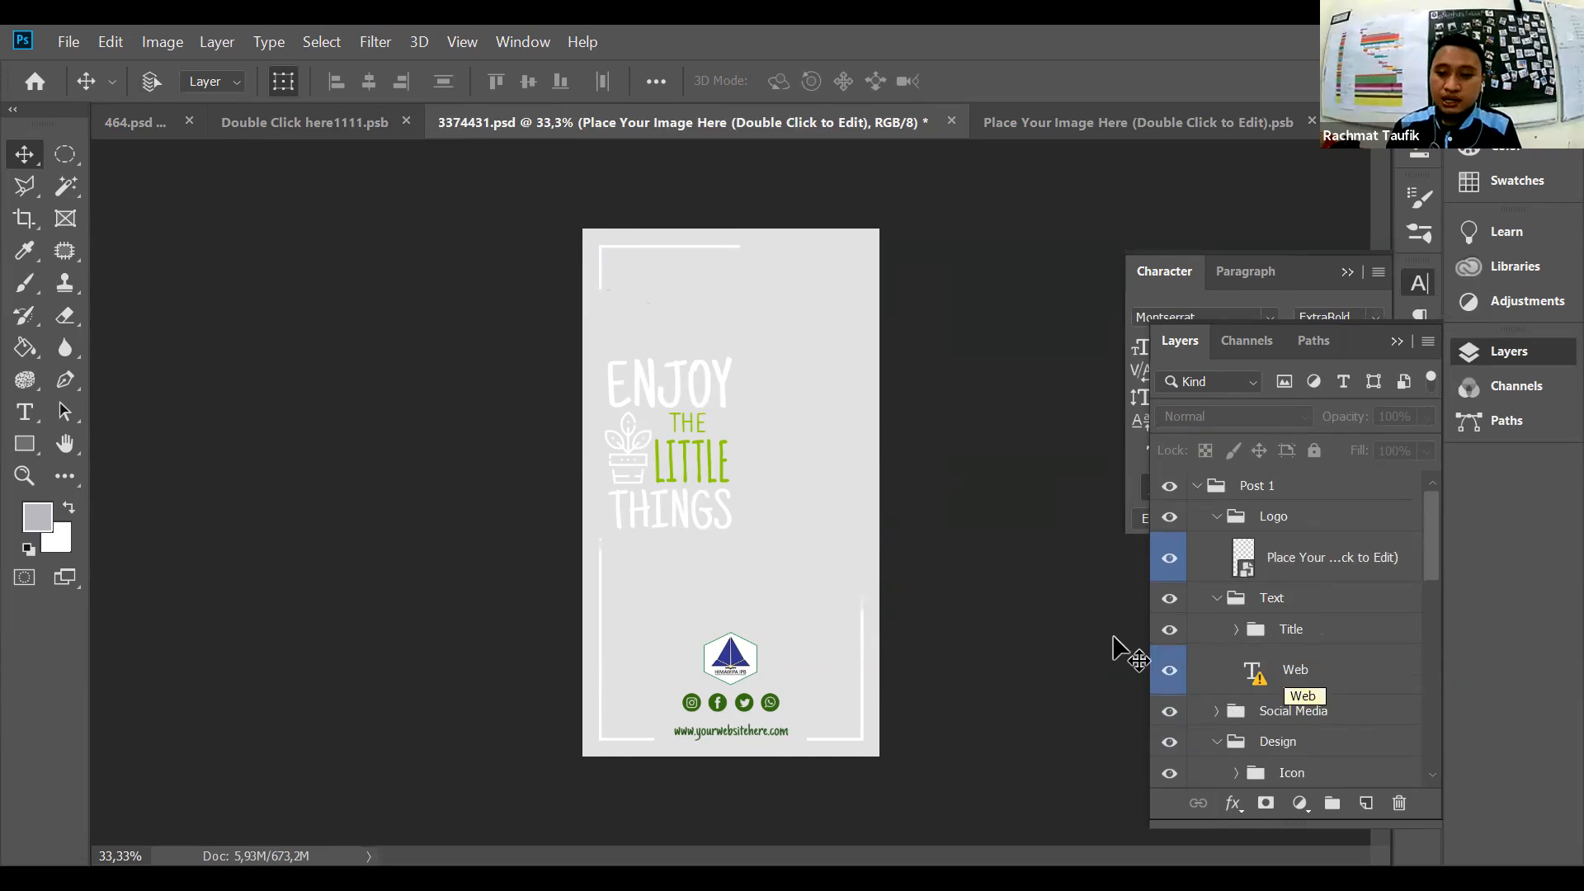
ctrl+click(671, 374)
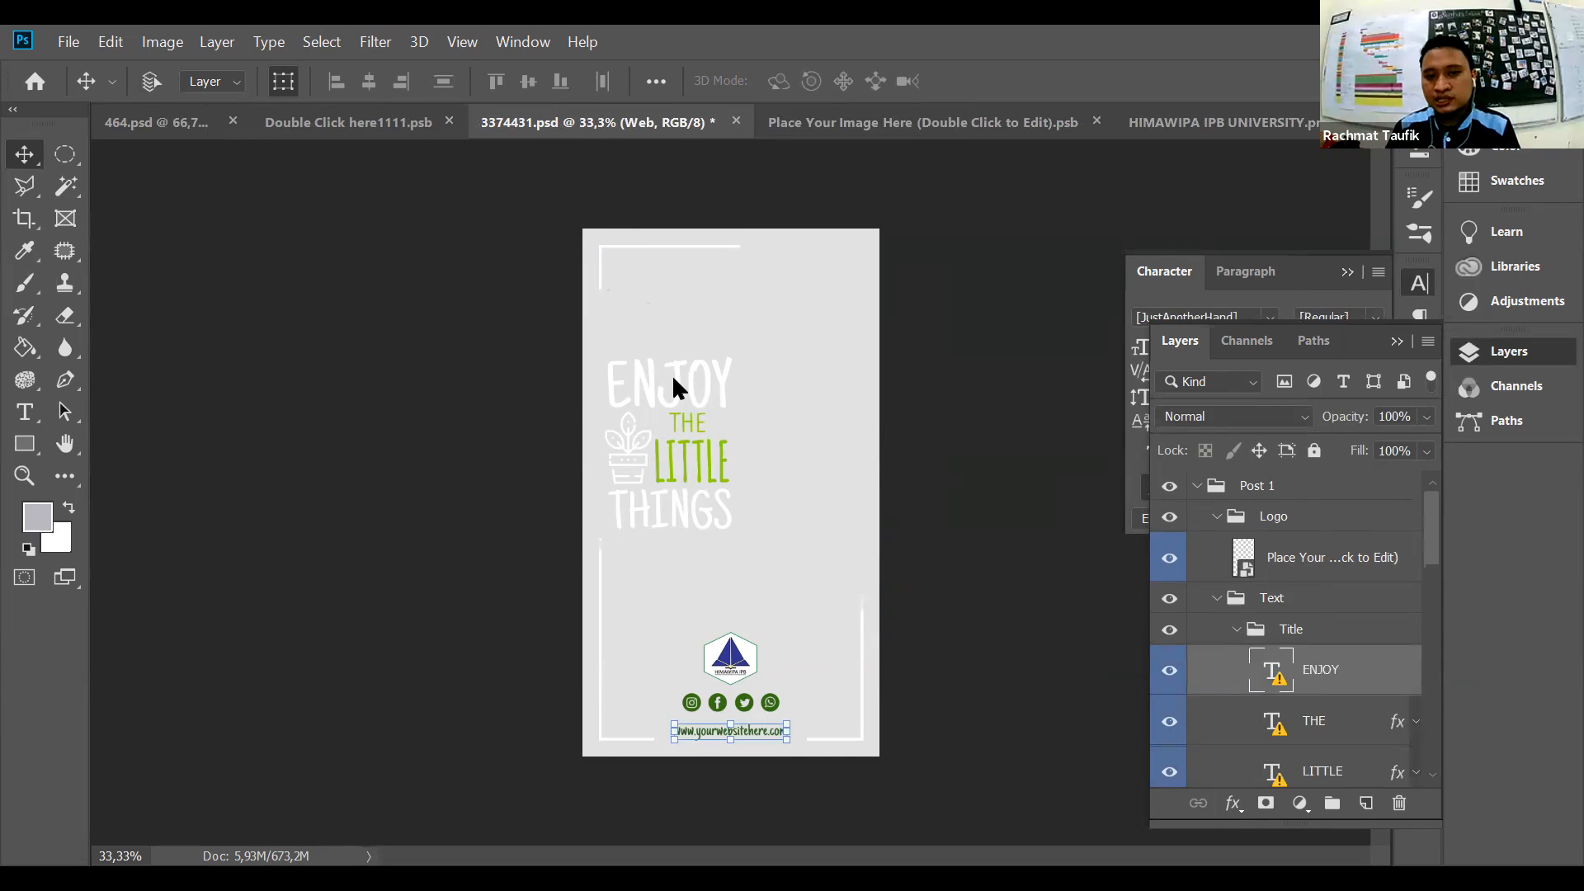
Step: Try to edit the ENJOY title with a substituted font, and undo the font substitution
double_click(695, 375)
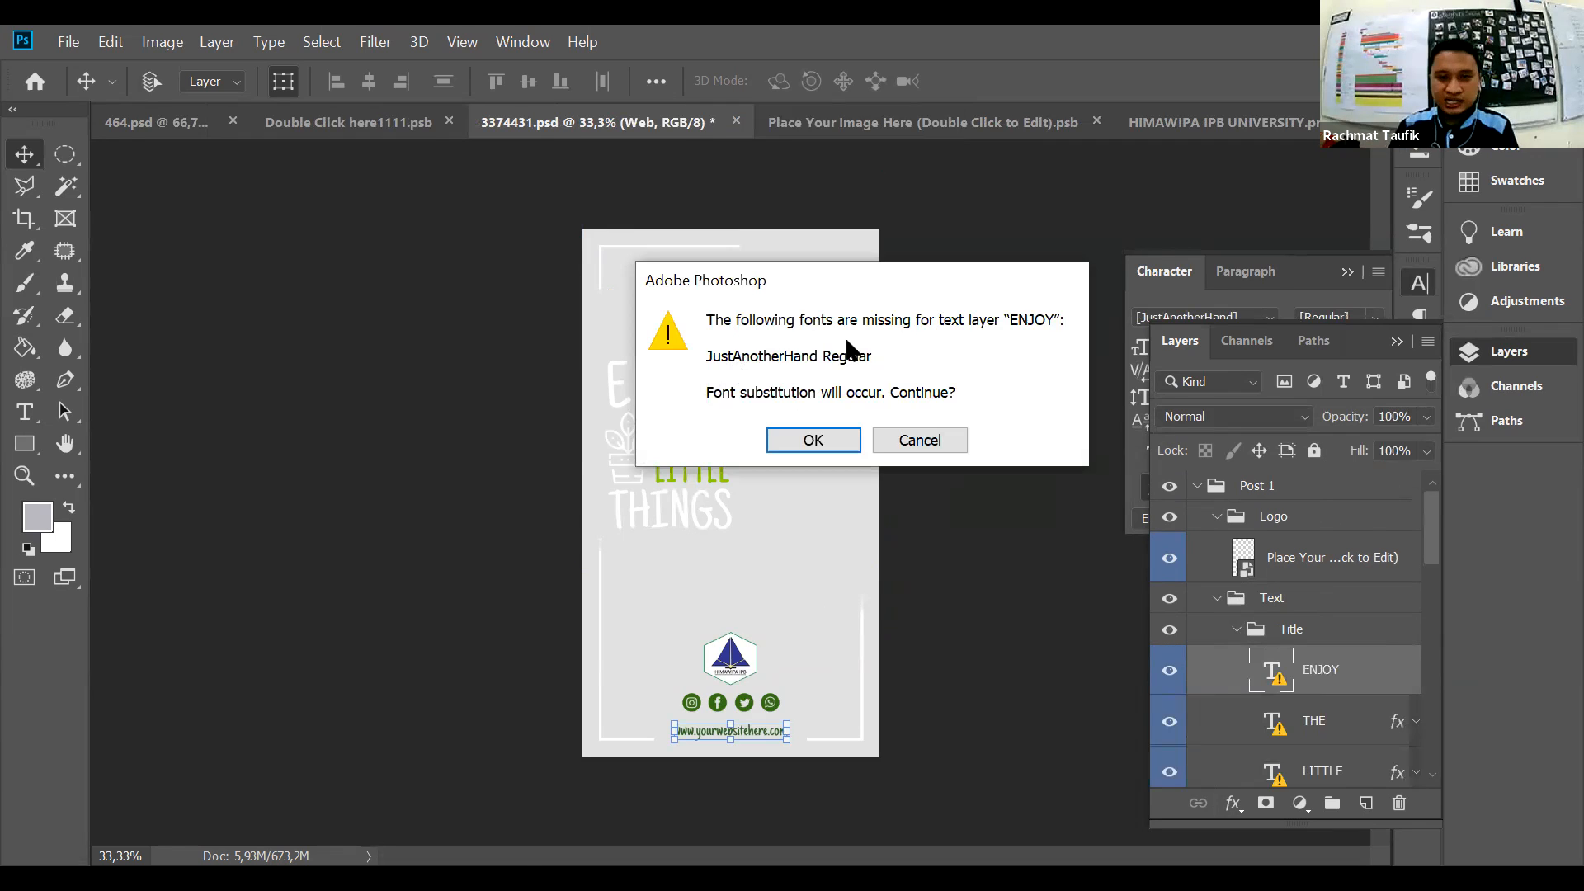
click(802, 437)
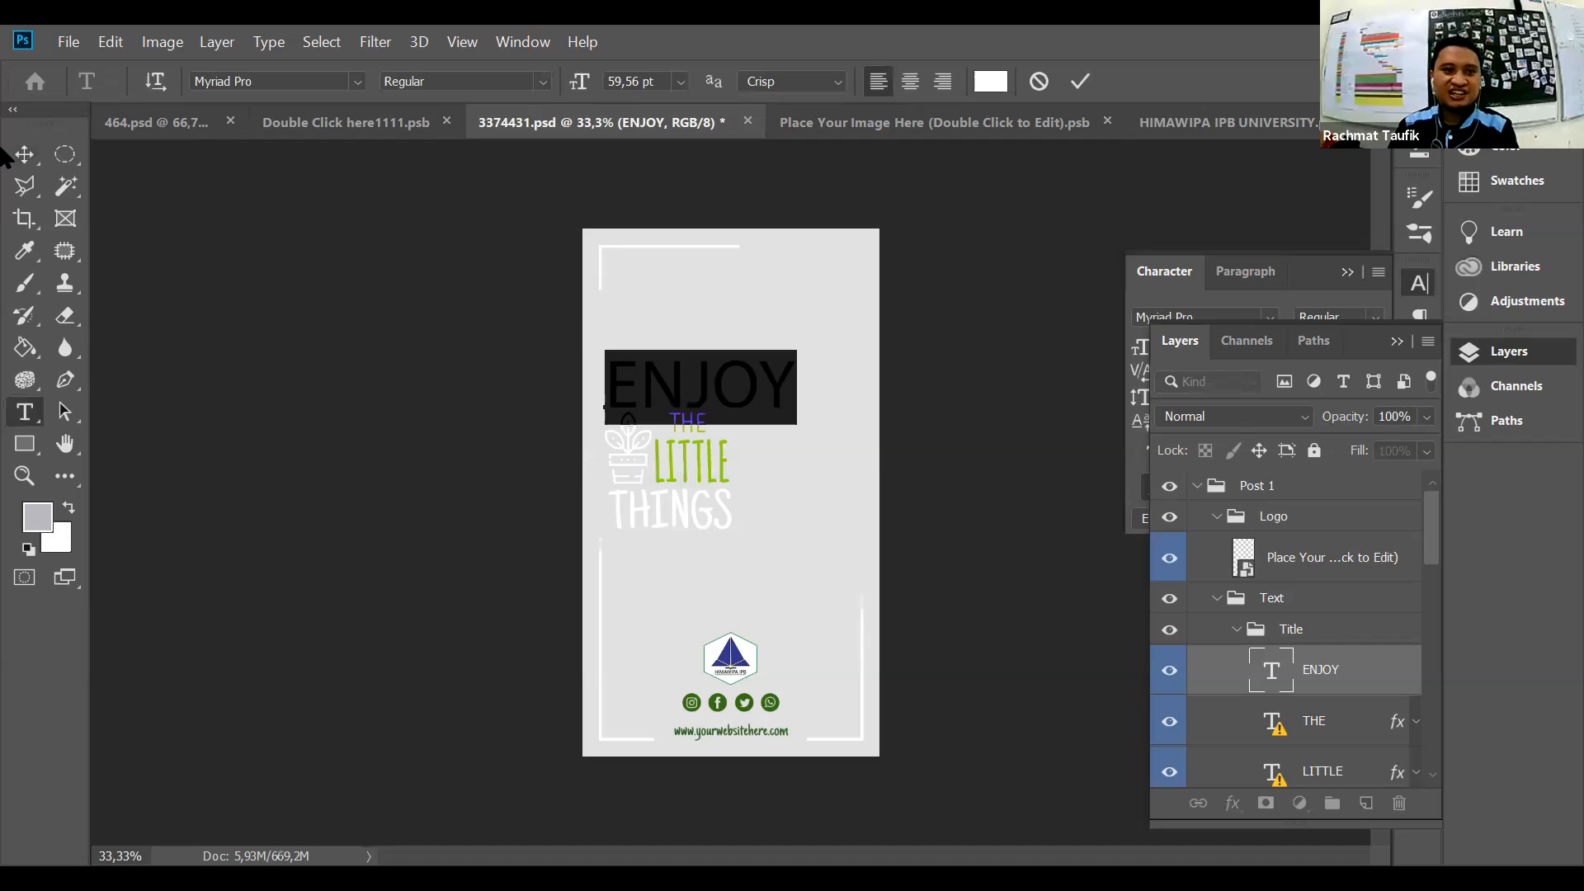
click(749, 389)
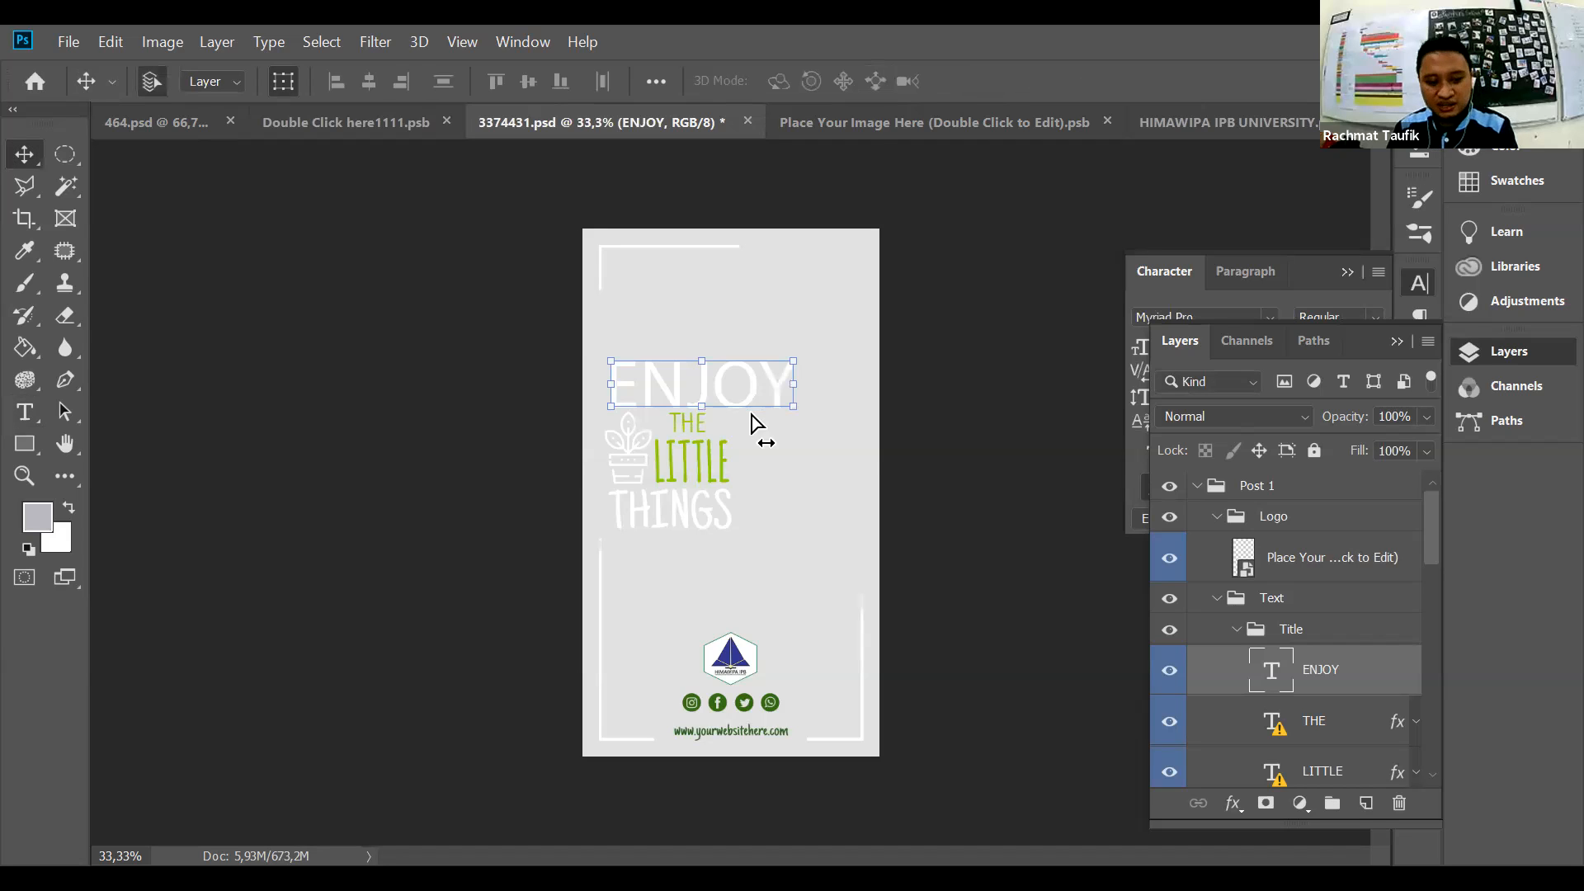
key(v)
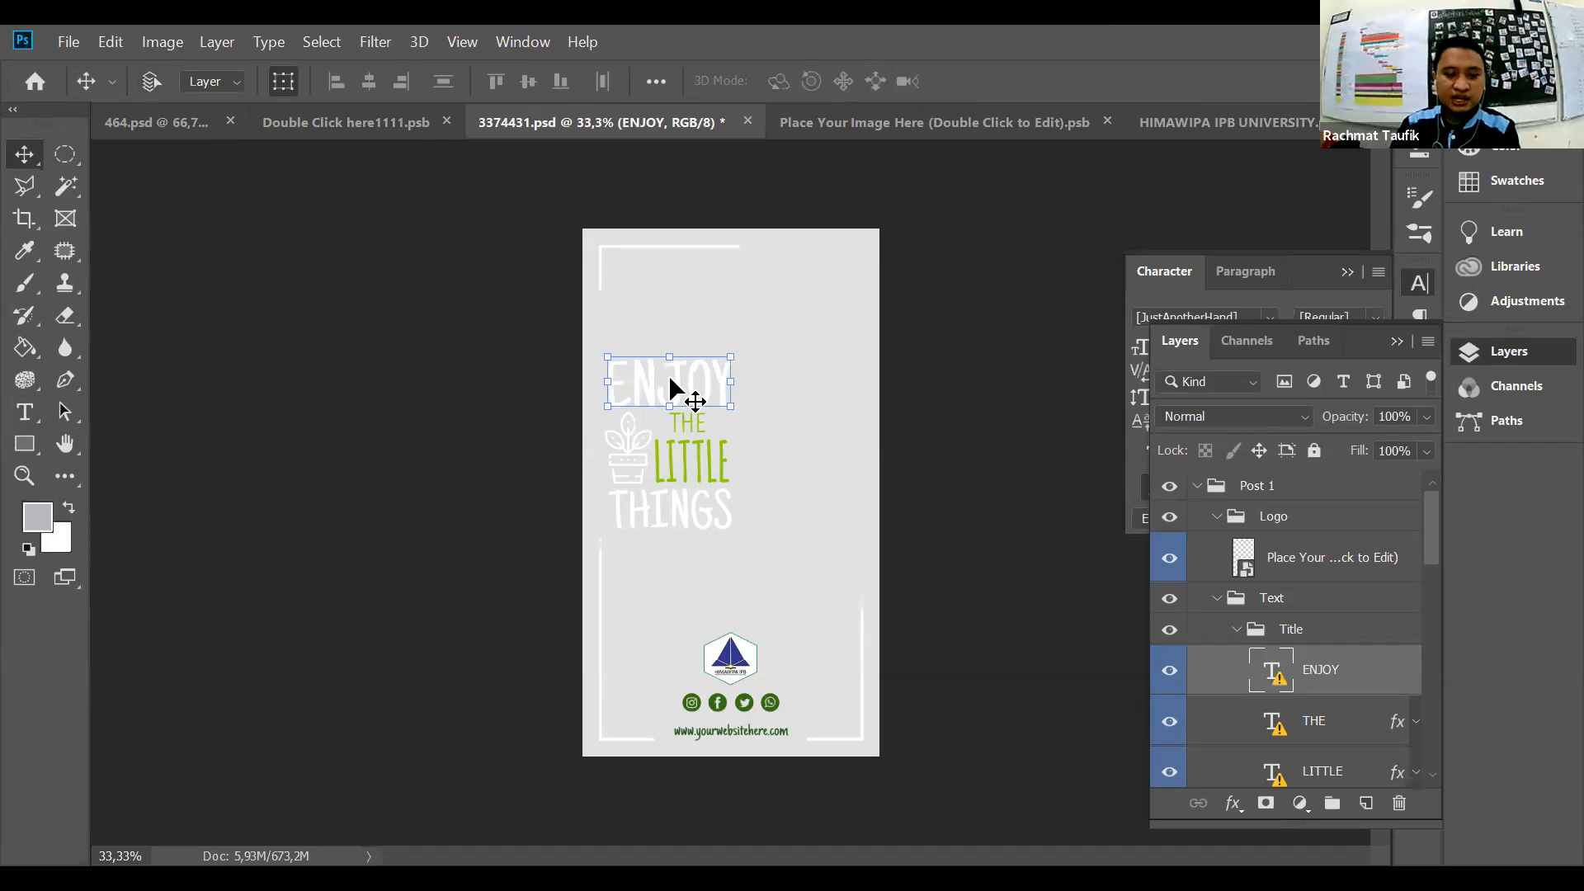
double_click(670, 381)
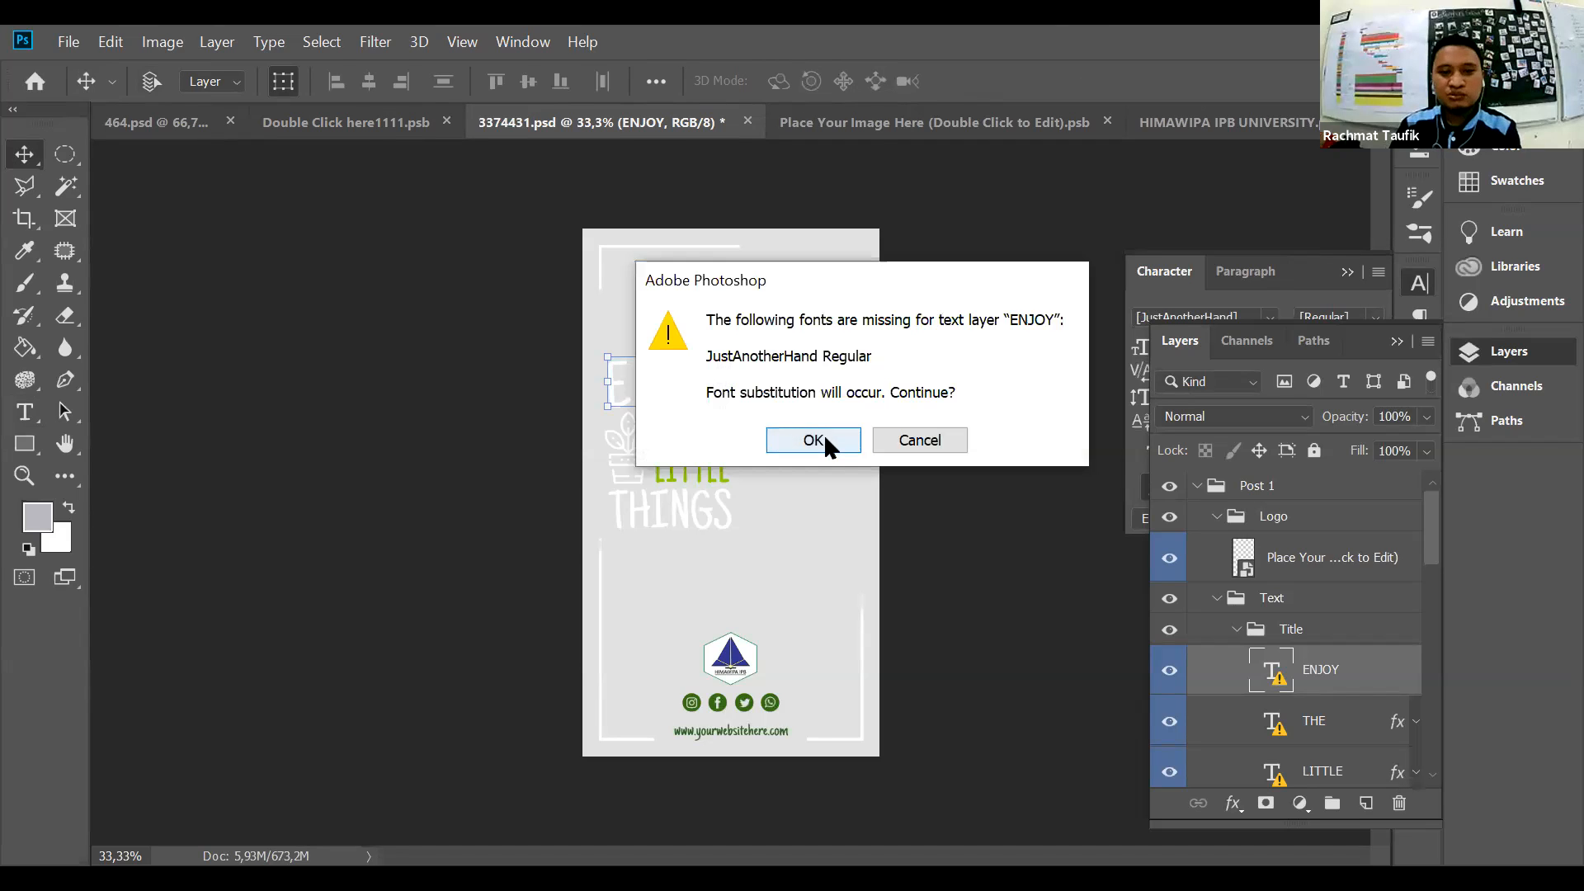
click(822, 436)
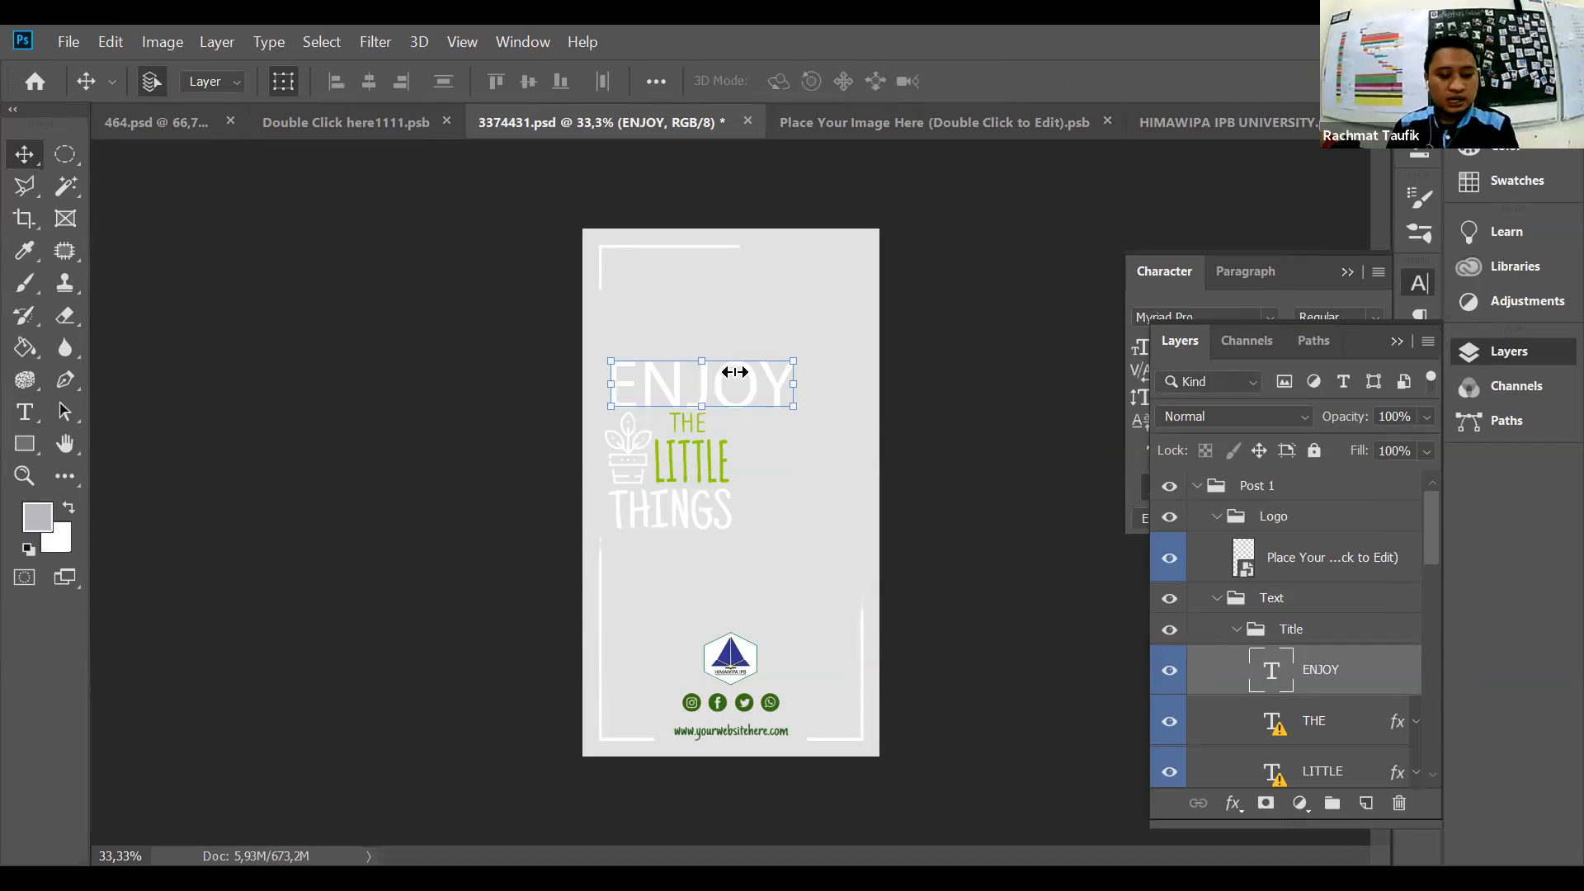
key(ctrl+z)
Step: Bring up the missing-font notice for the ENJOY title, switch to Chrome and search Google for dafont
double_click(679, 371)
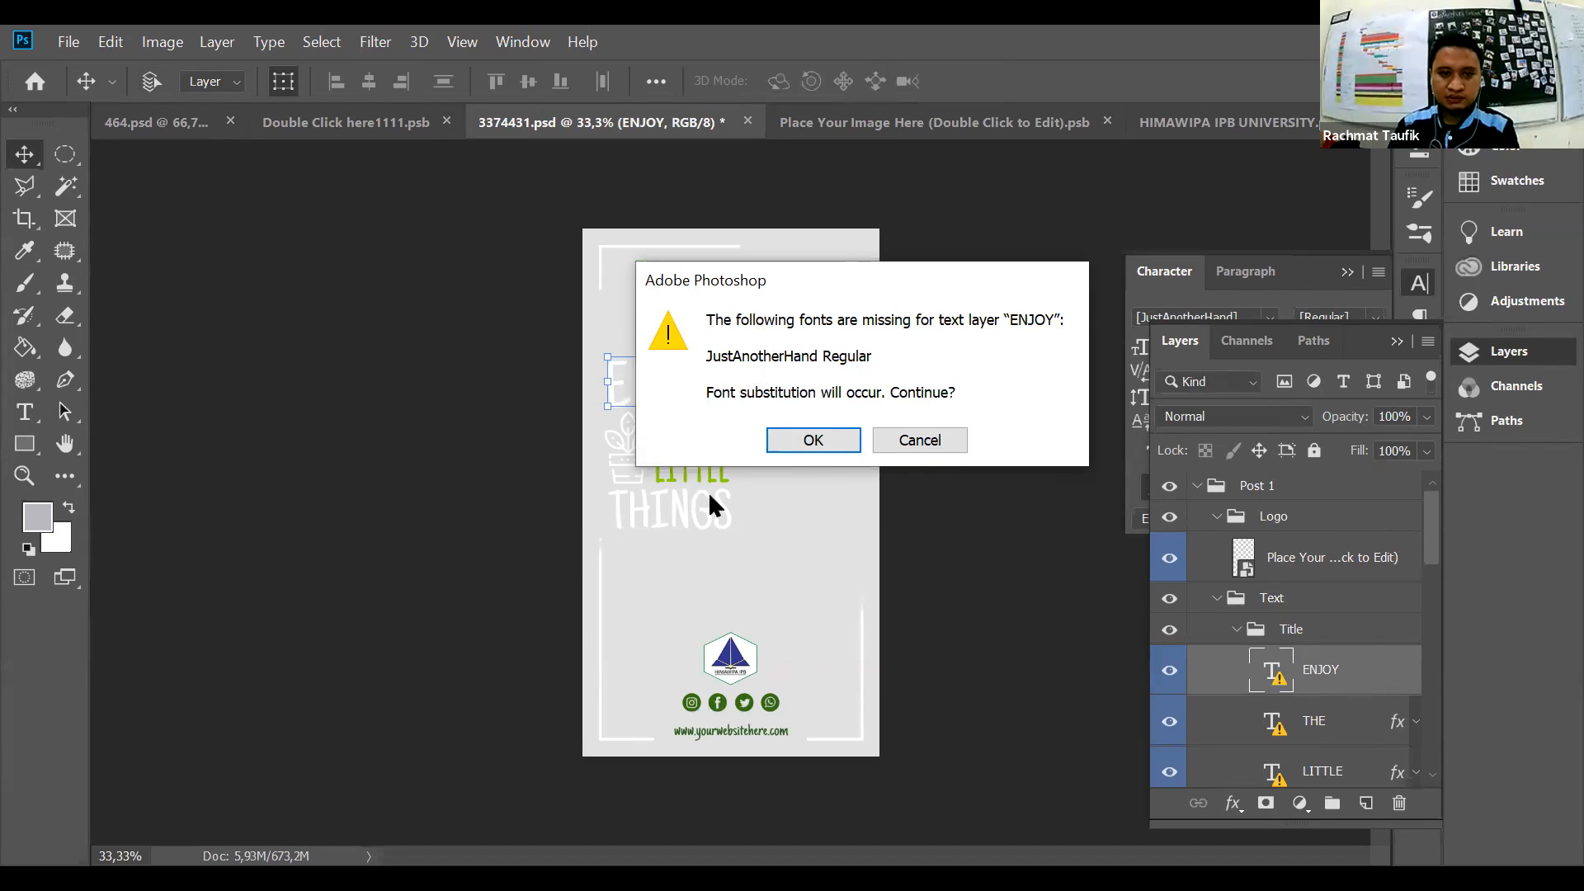
click(777, 493)
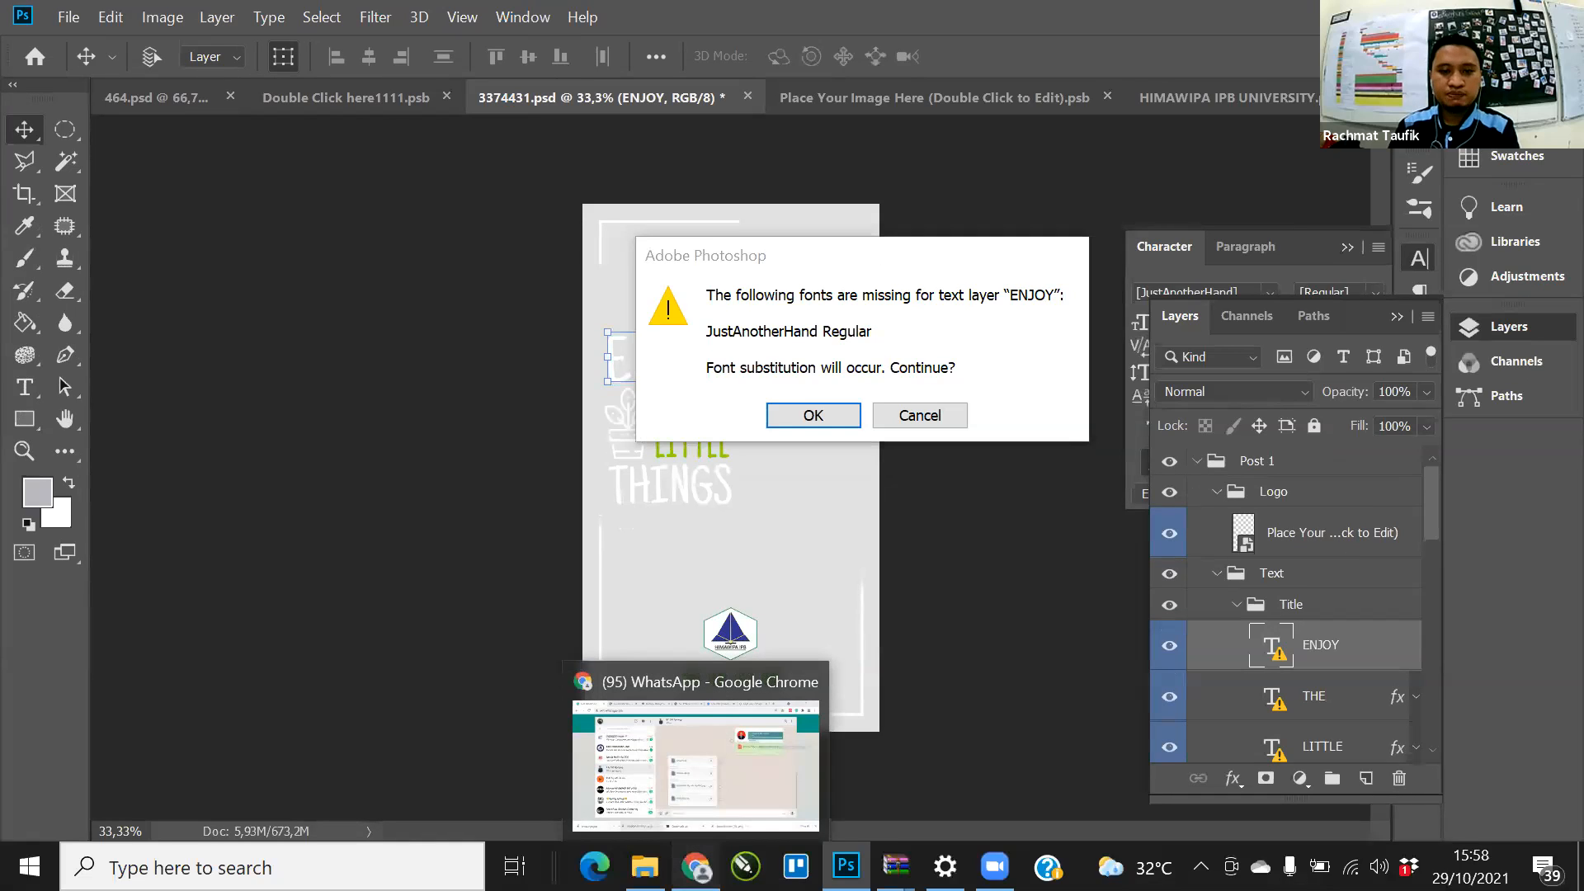
click(695, 866)
click(1163, 23)
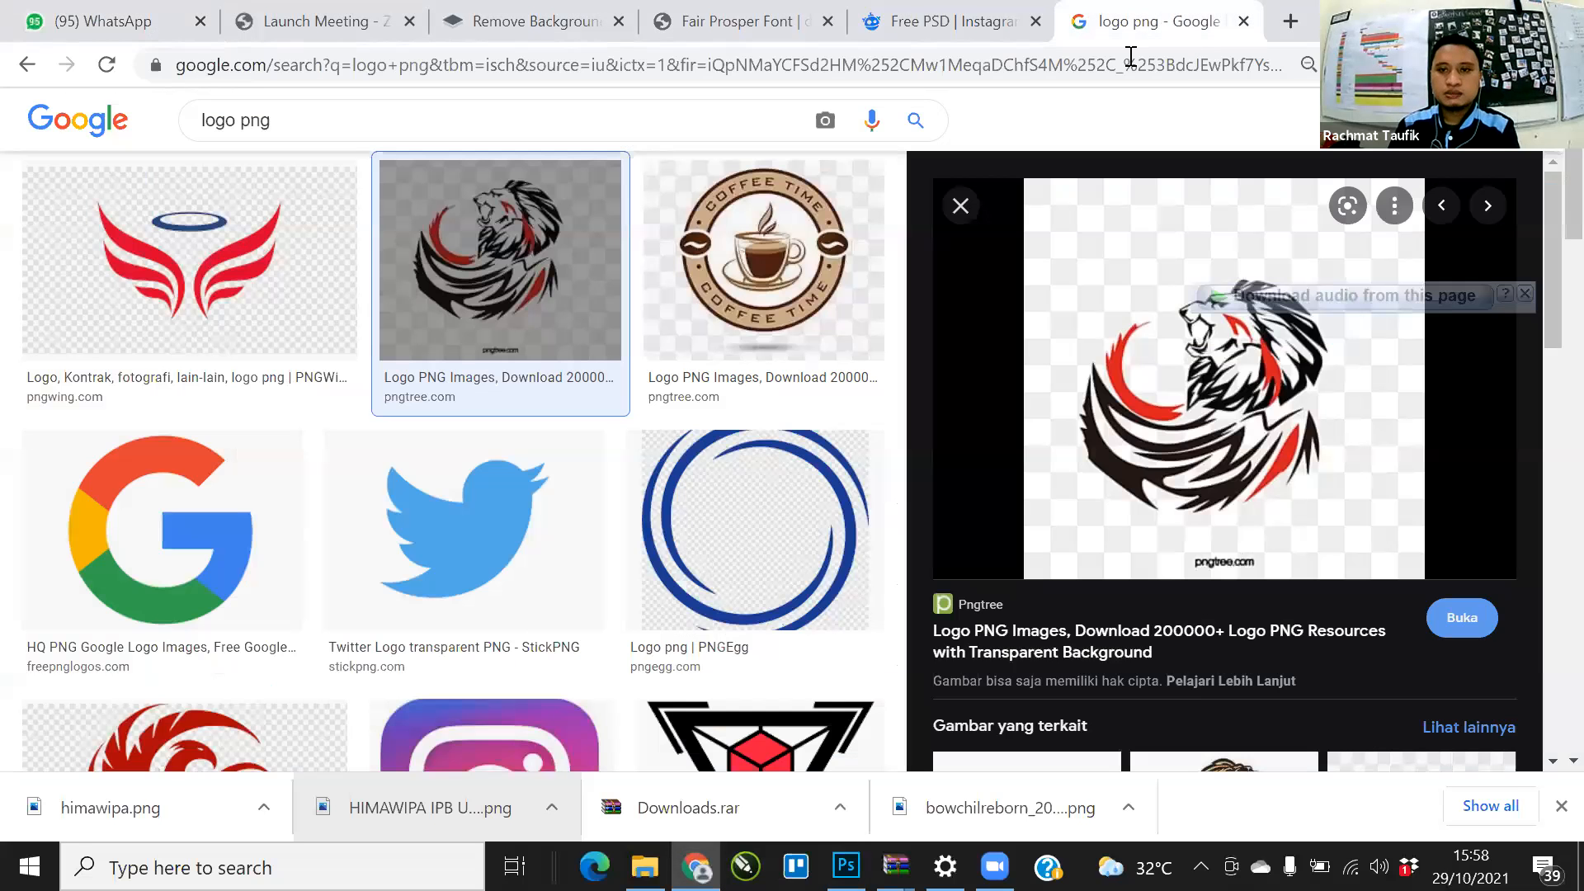
click(1128, 52)
text(dafont)
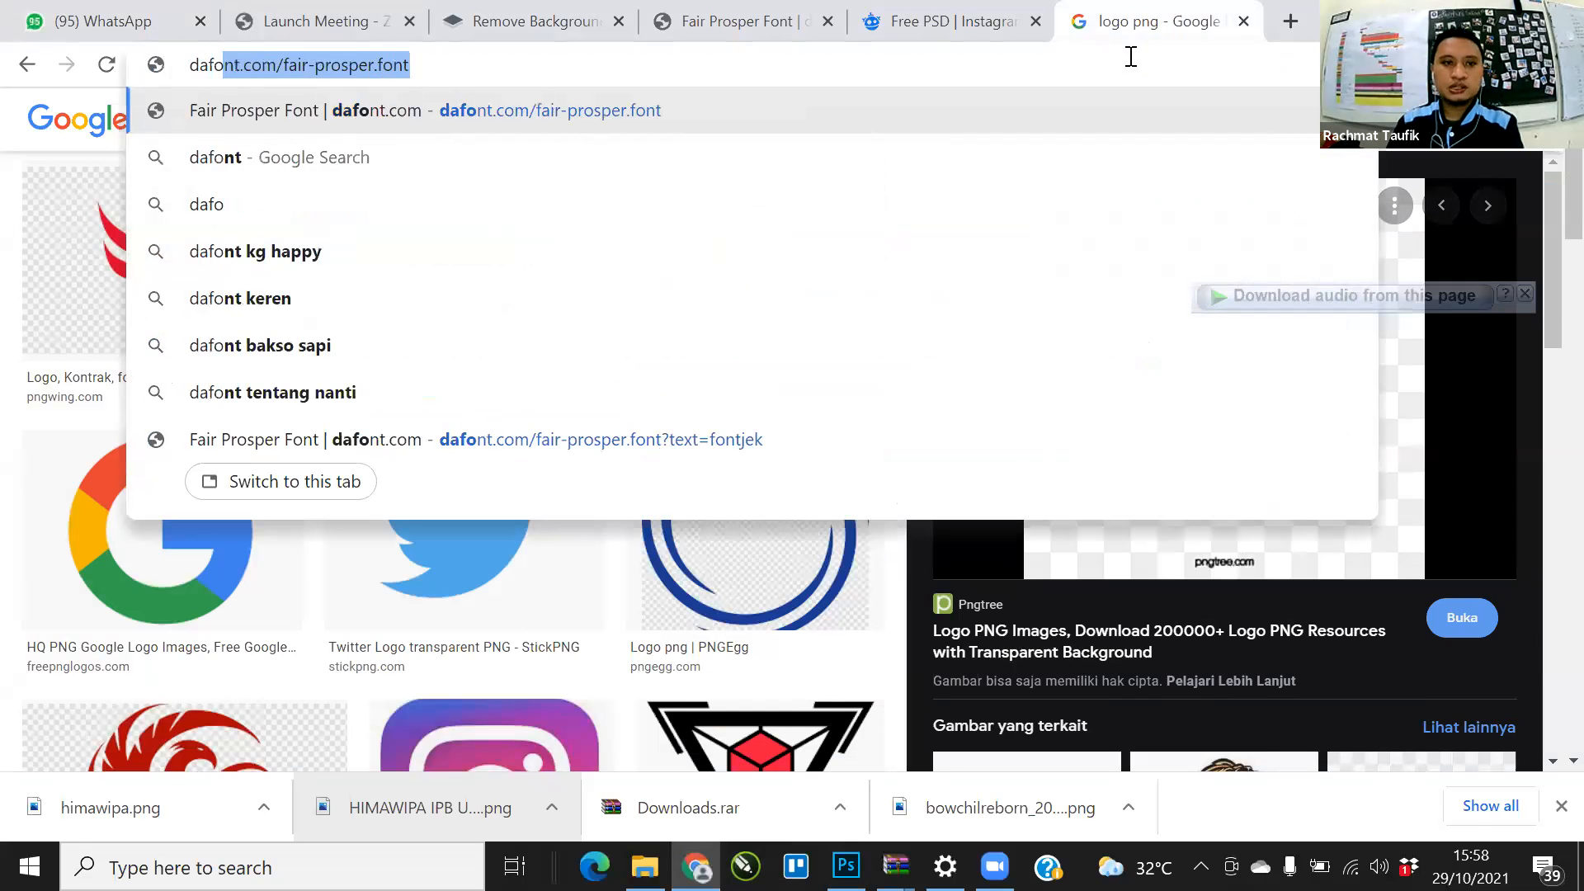
key(Return)
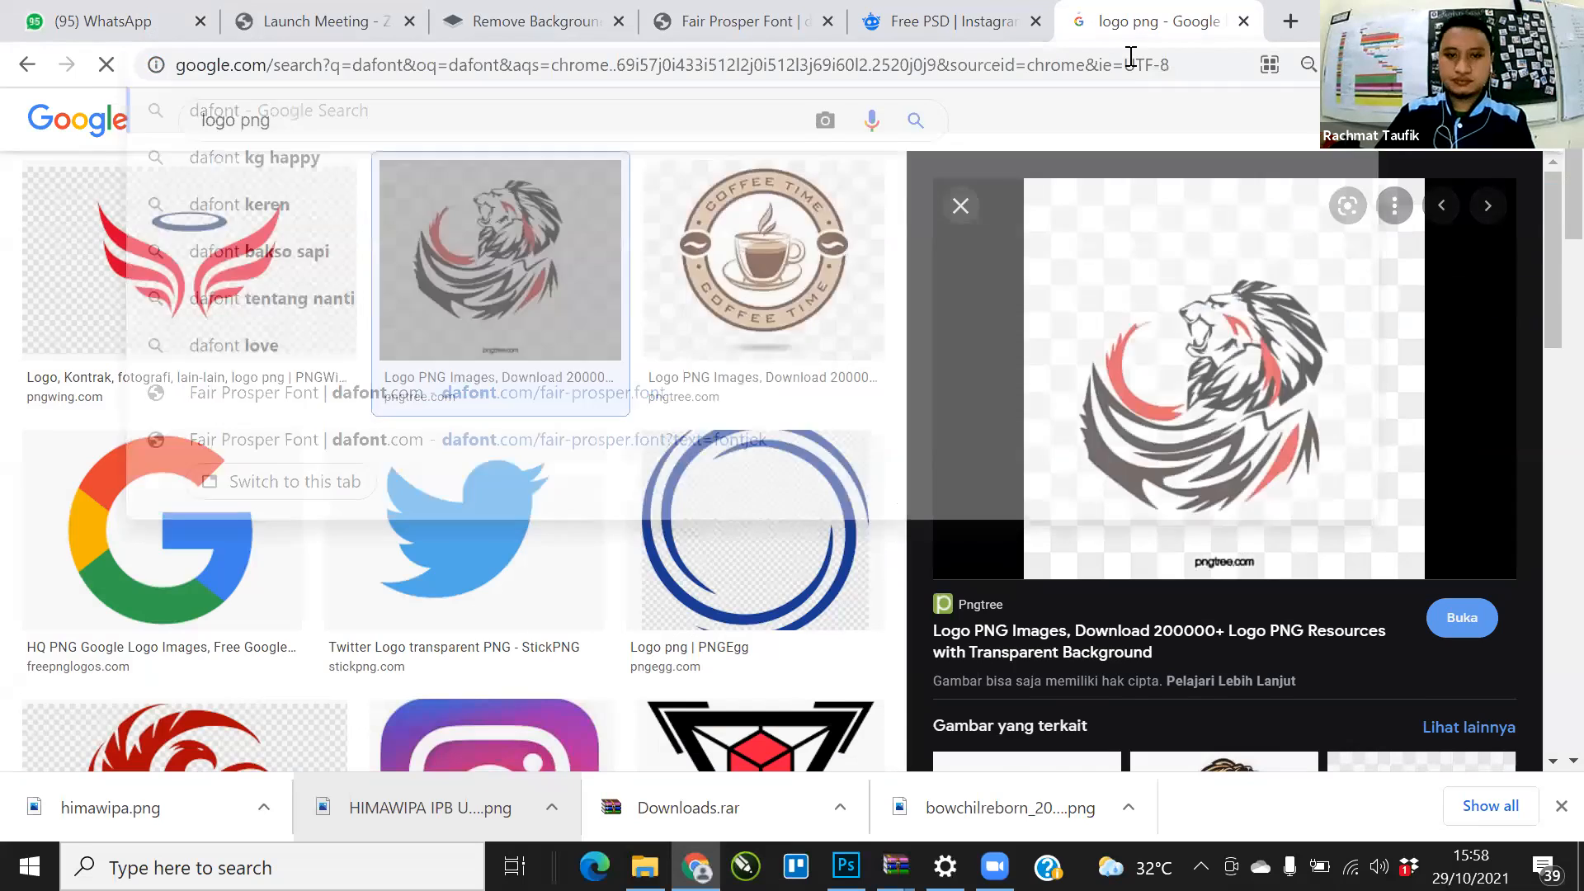
click(417, 429)
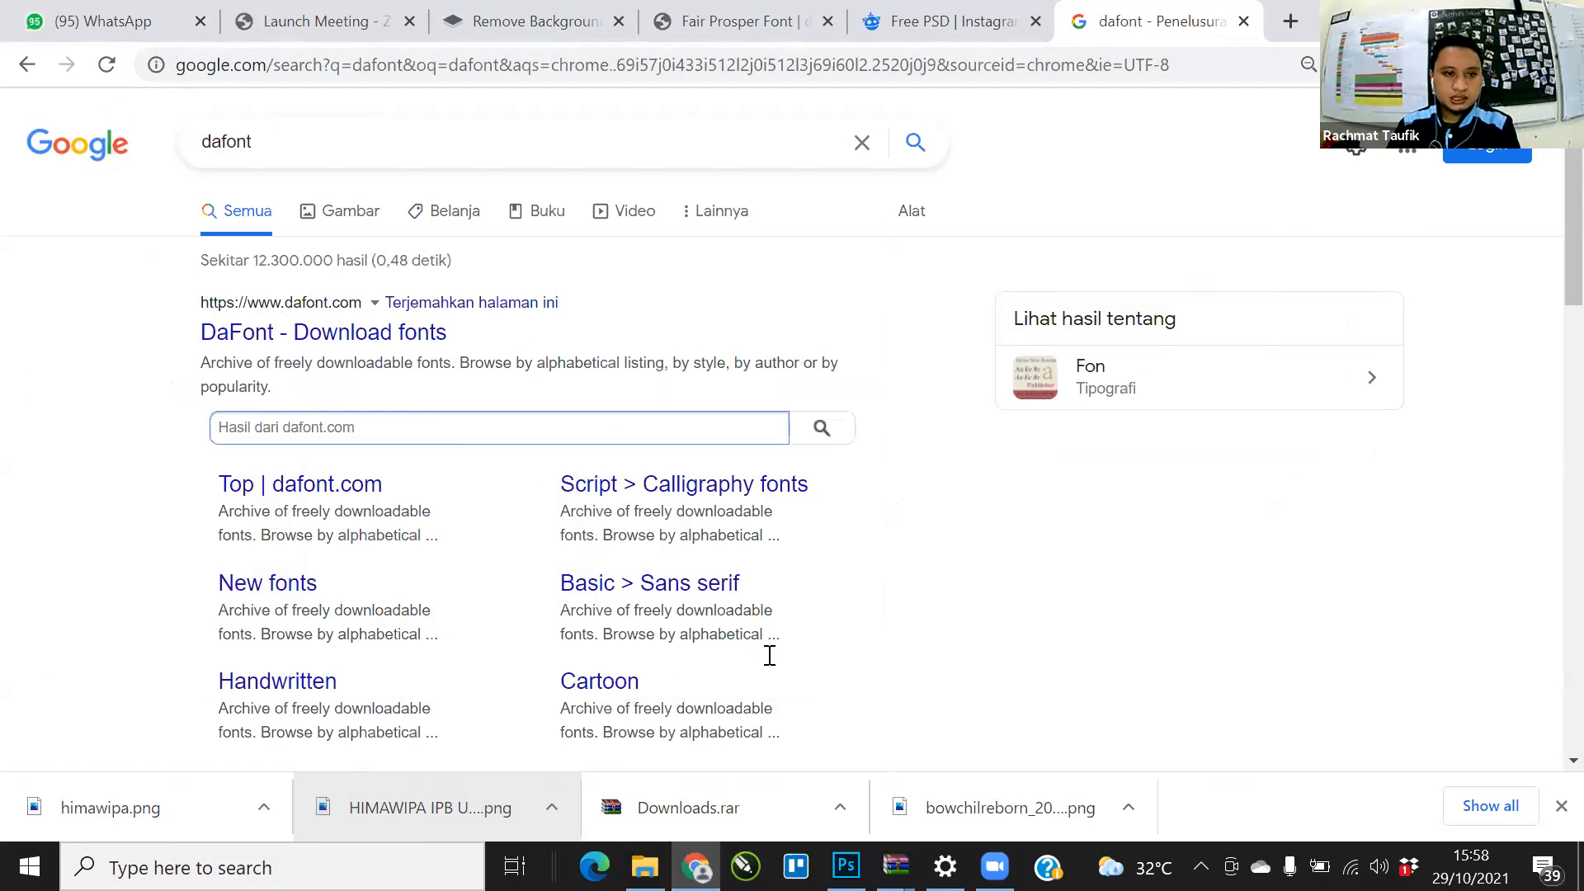
Step: Check the missing font's name in Photoshop, then search dafont.com from Chrome for "just another hand" and open the Just Another Hand font page
click(845, 866)
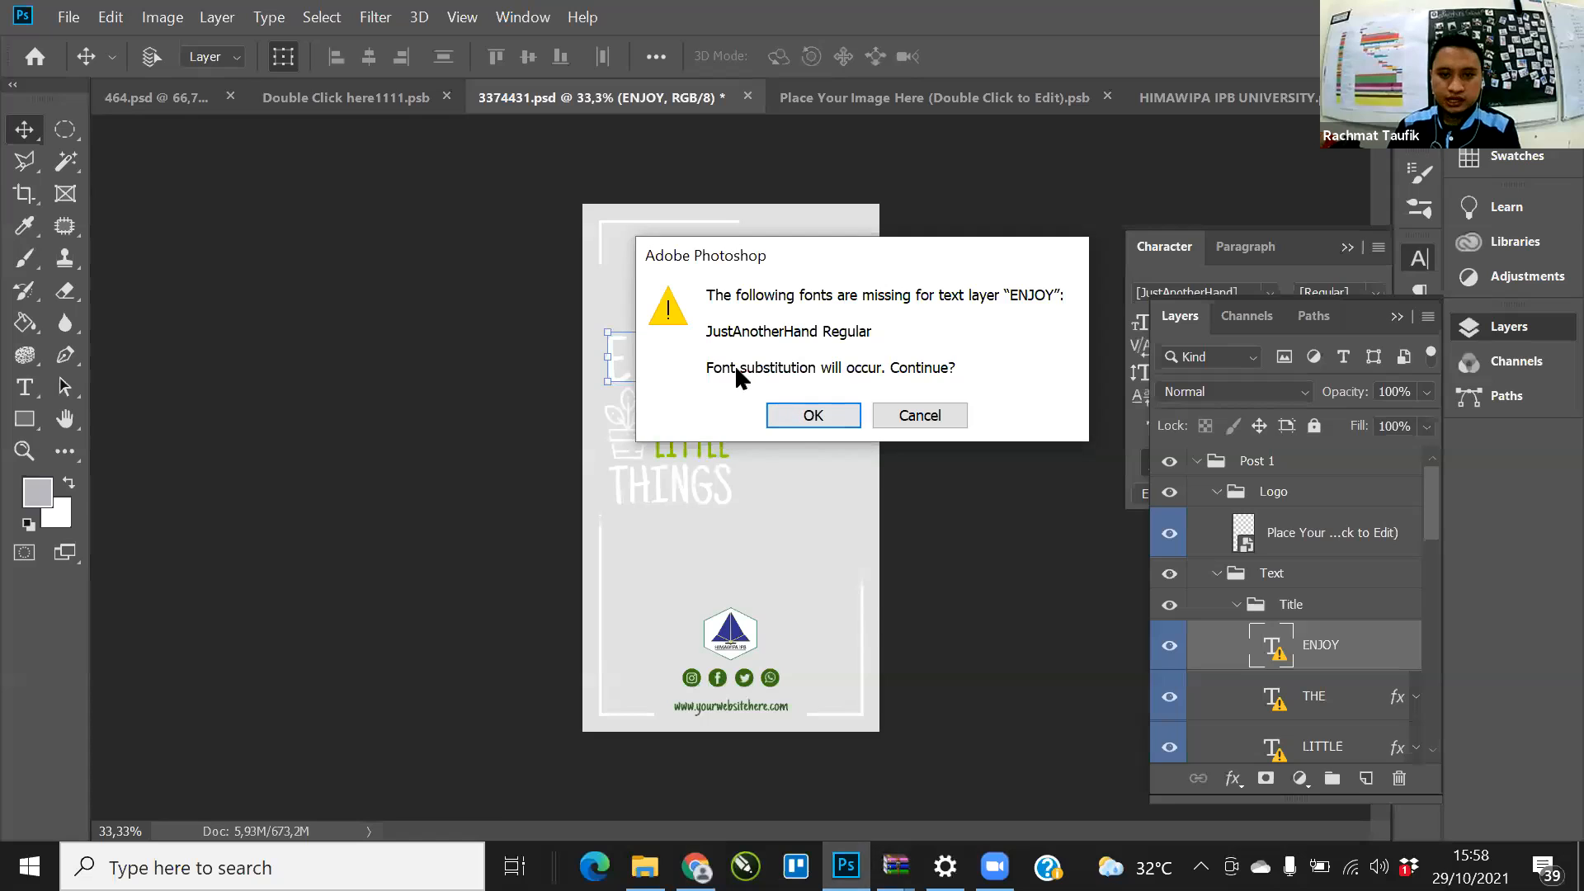
mouse_move(995, 867)
click(696, 865)
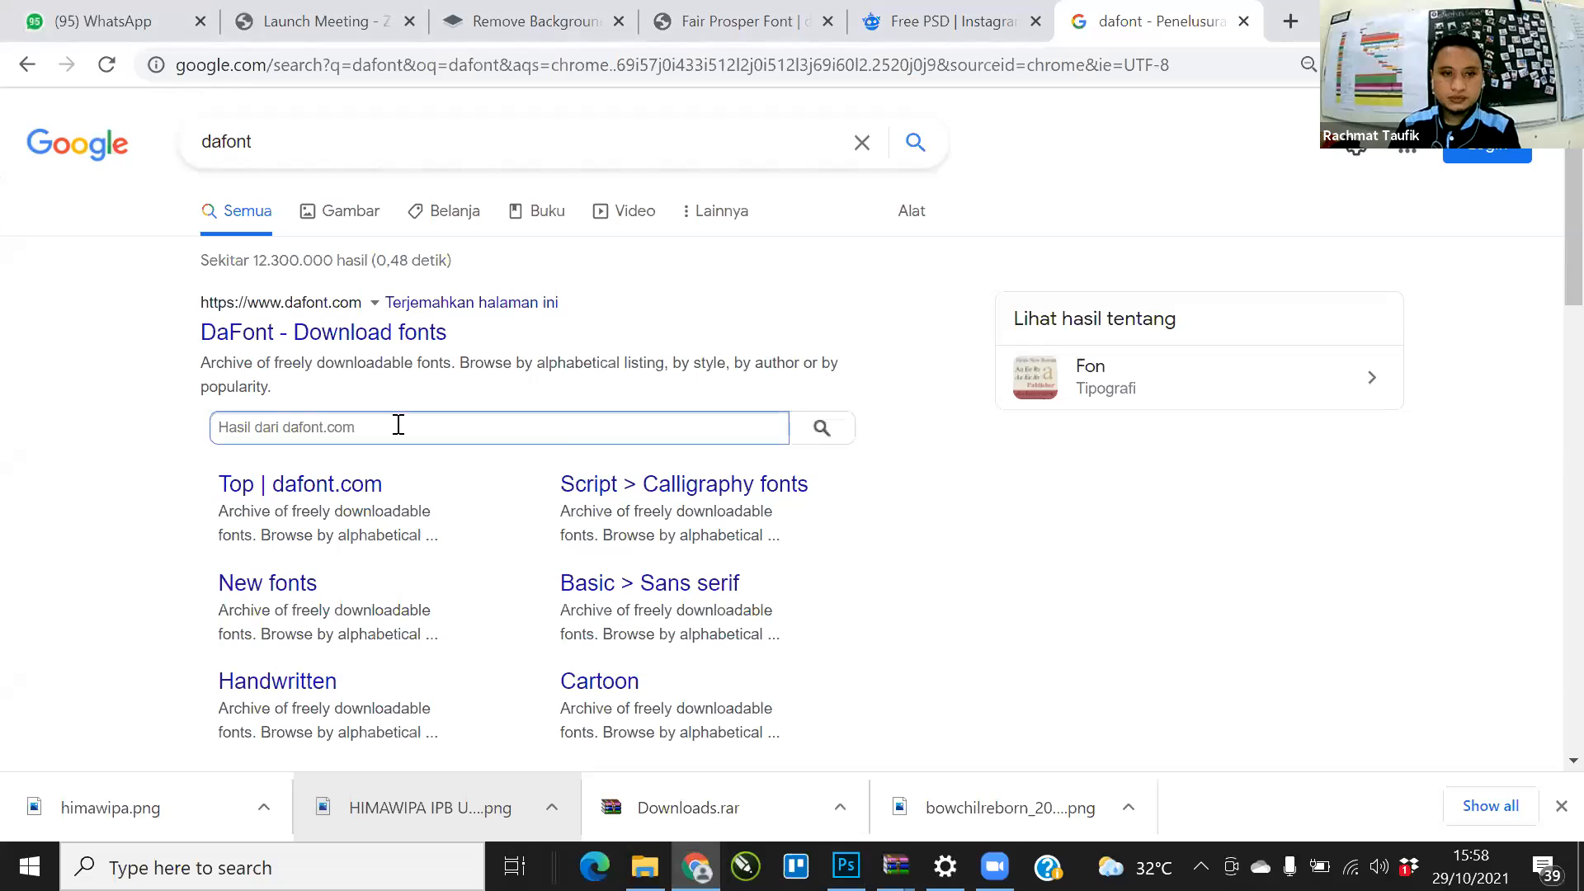
text(just)
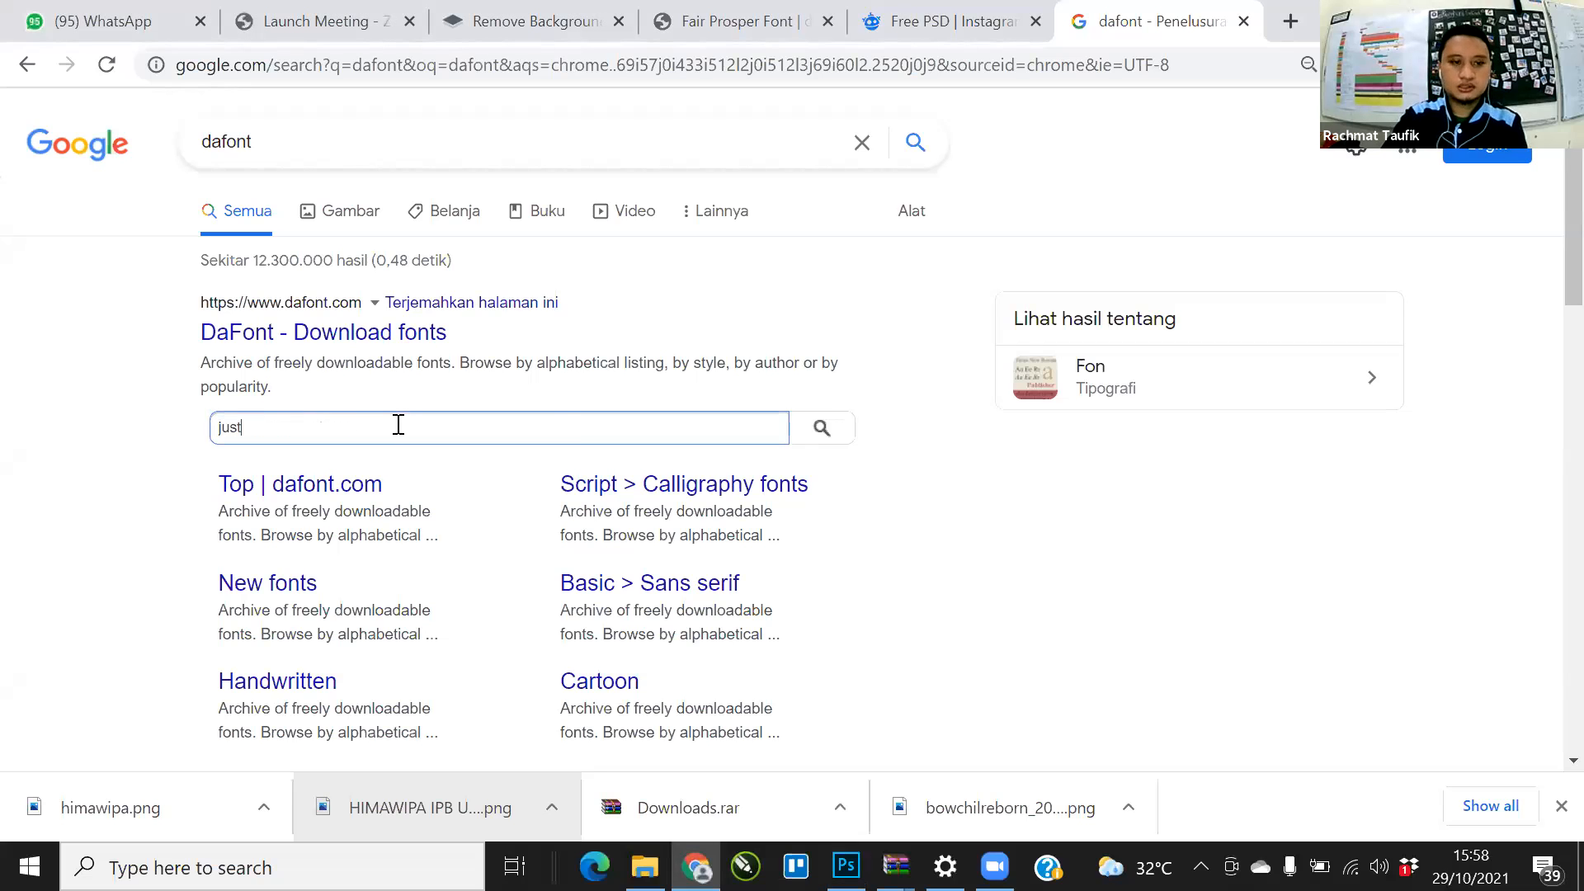
text( another hand)
key(Return)
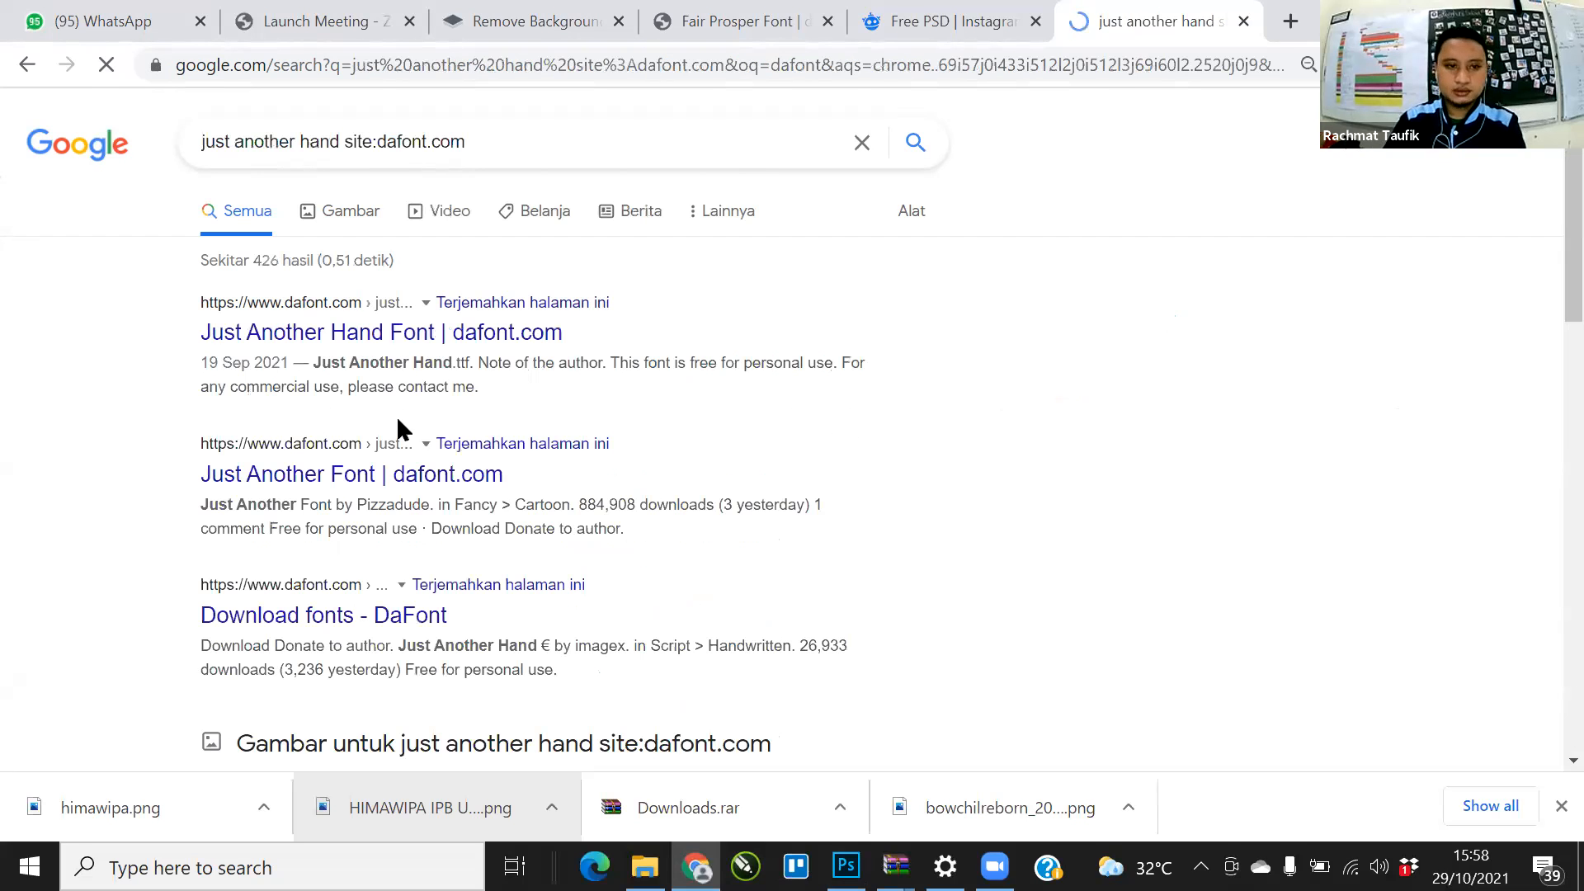
click(413, 334)
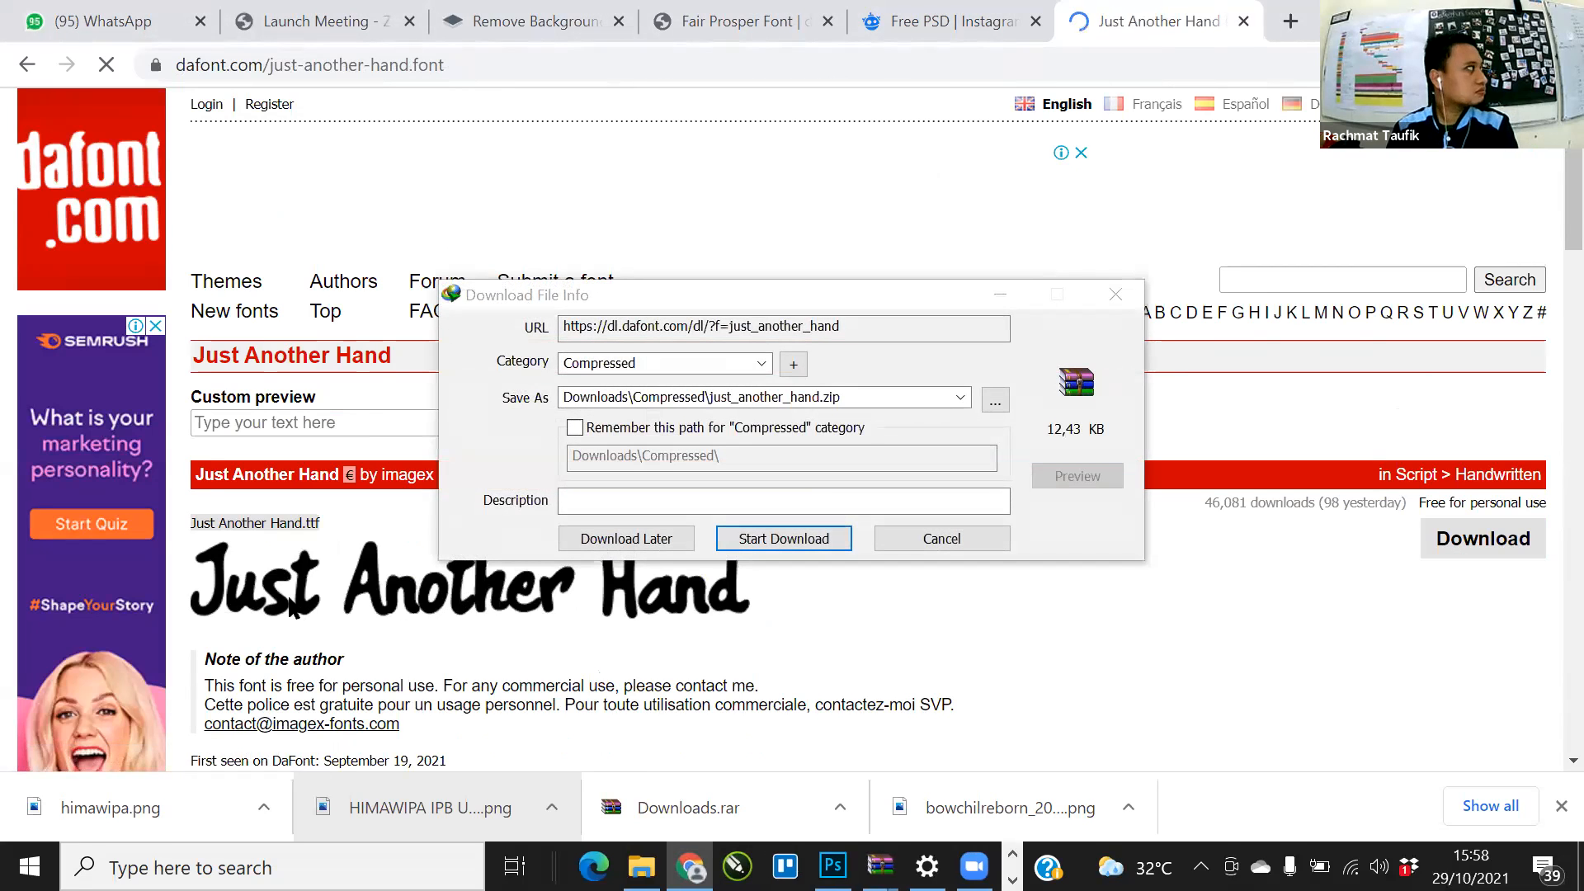
Step: Download just_another_hand.zip and install the Just Another Hand TrueType font from the archive
click(784, 540)
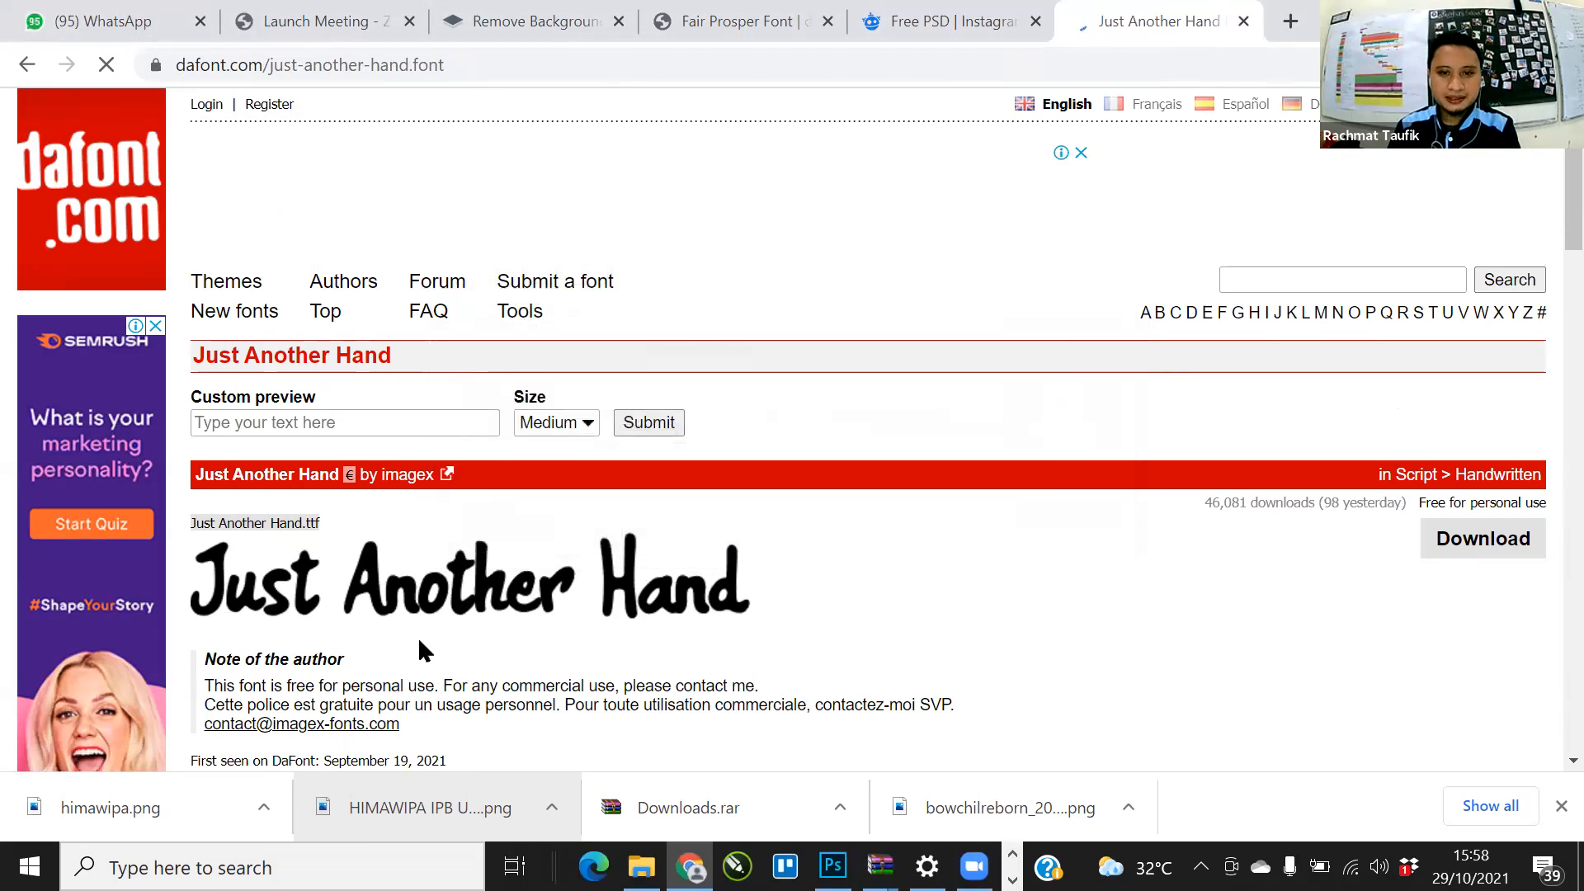
click(569, 502)
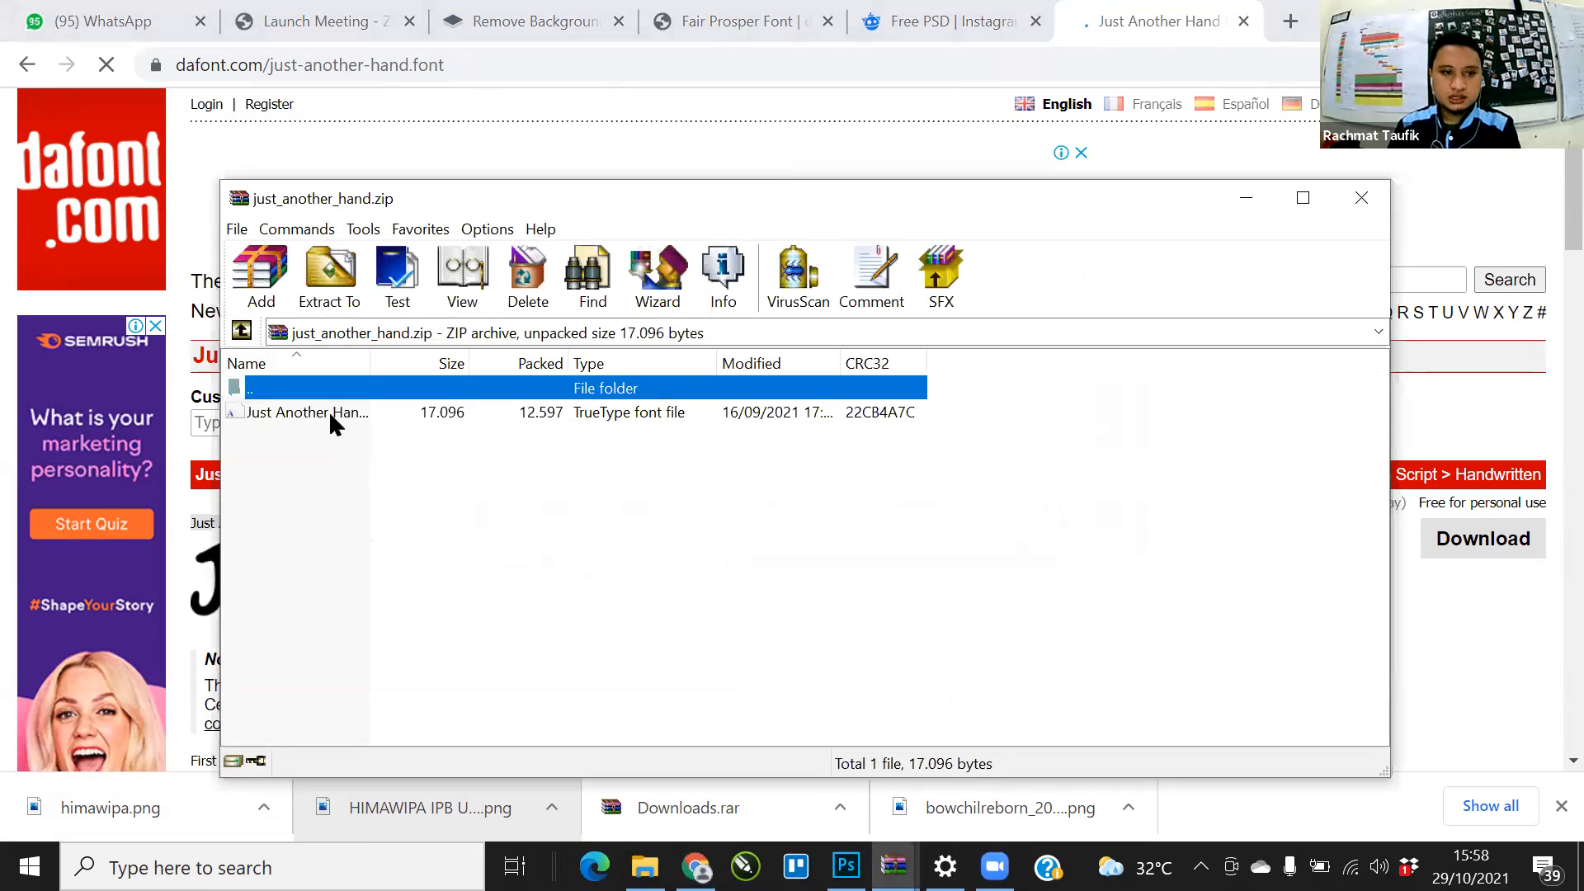
double_click(331, 413)
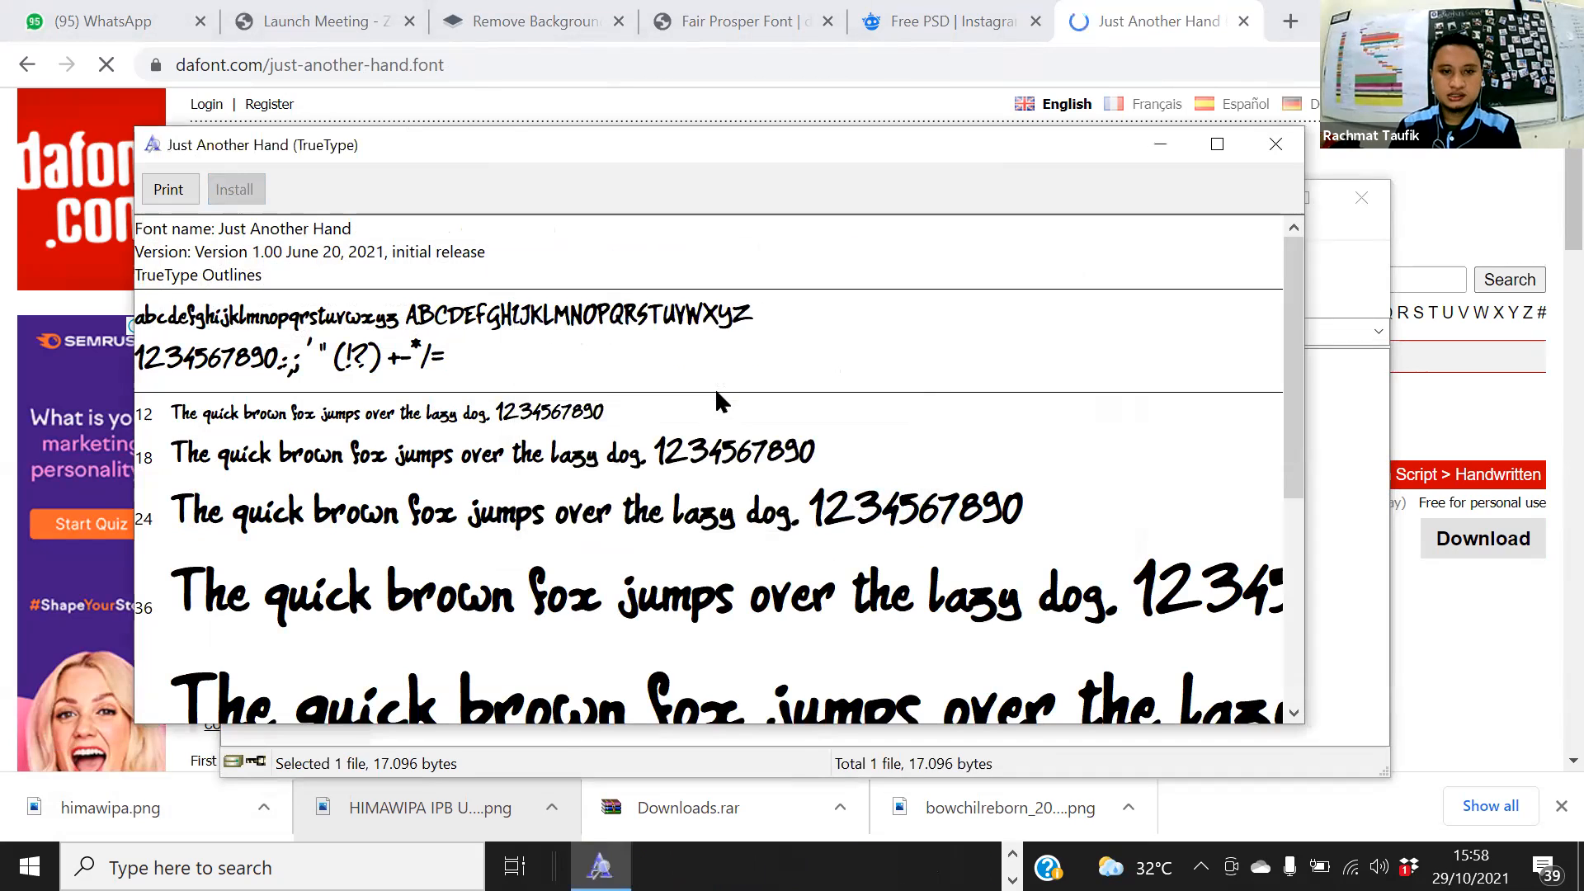
click(1276, 145)
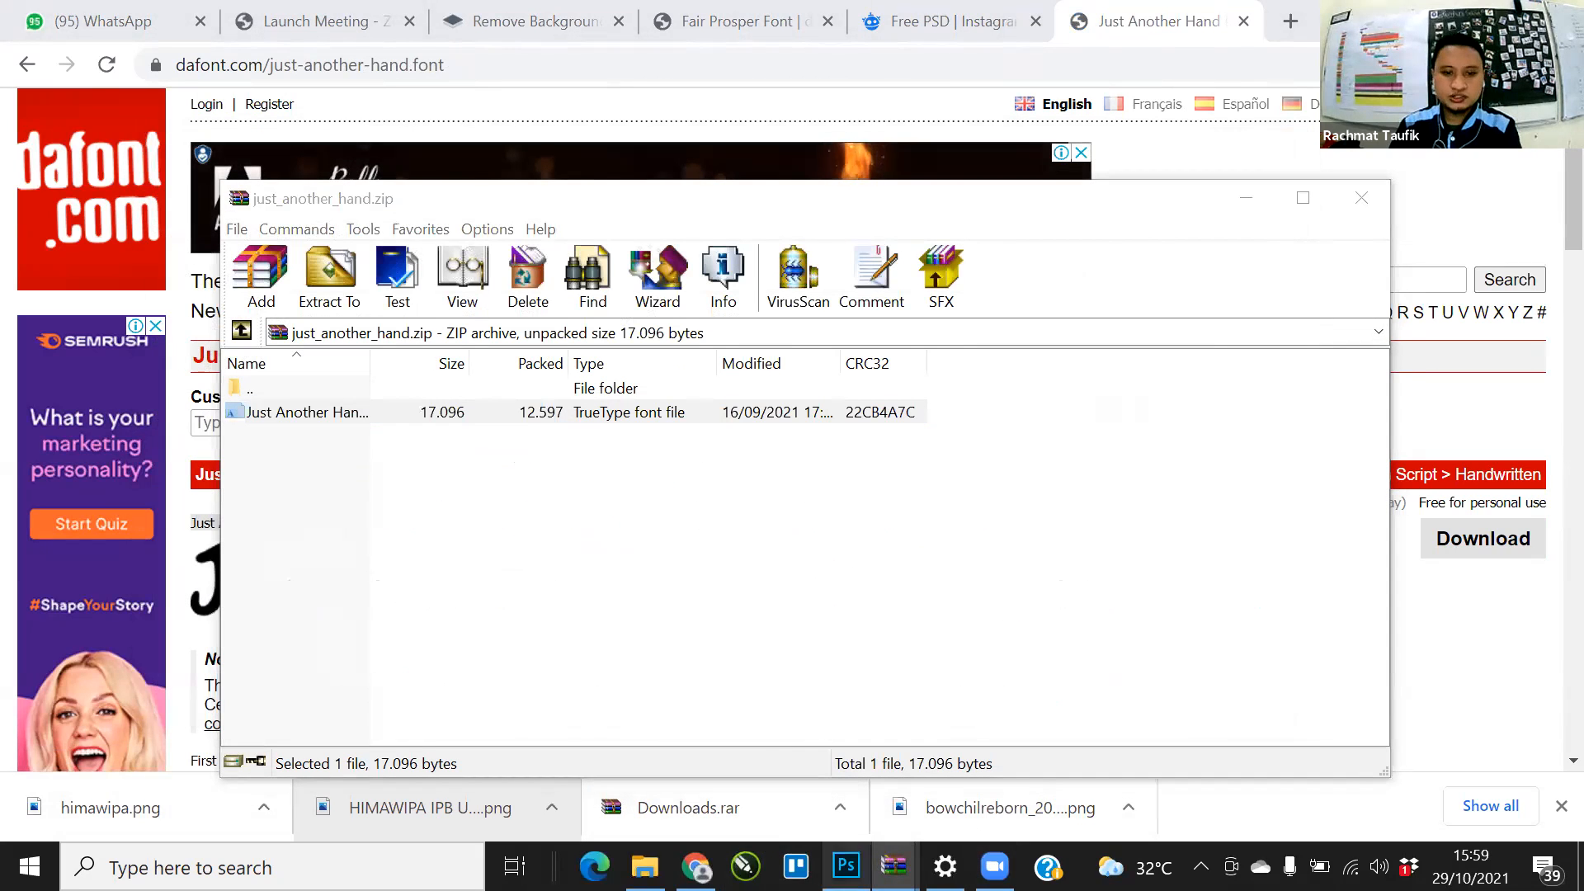
Step: Return to Photoshop, accept the font substitution for the ENJOY title and set its font to Just Another Hand Regular
click(845, 866)
click(813, 416)
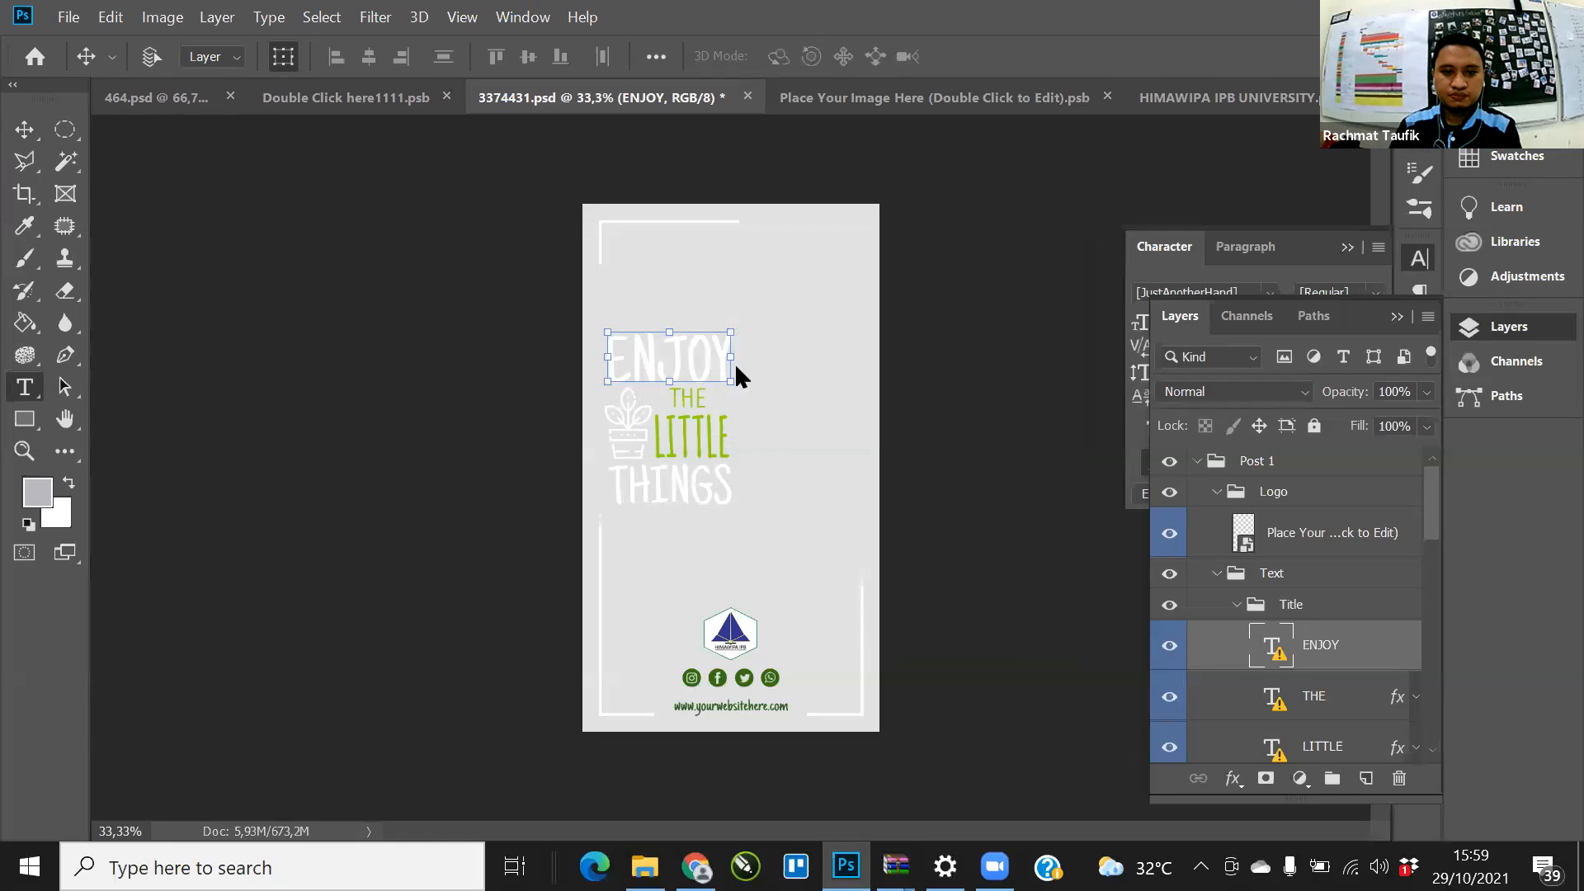
double_click(690, 347)
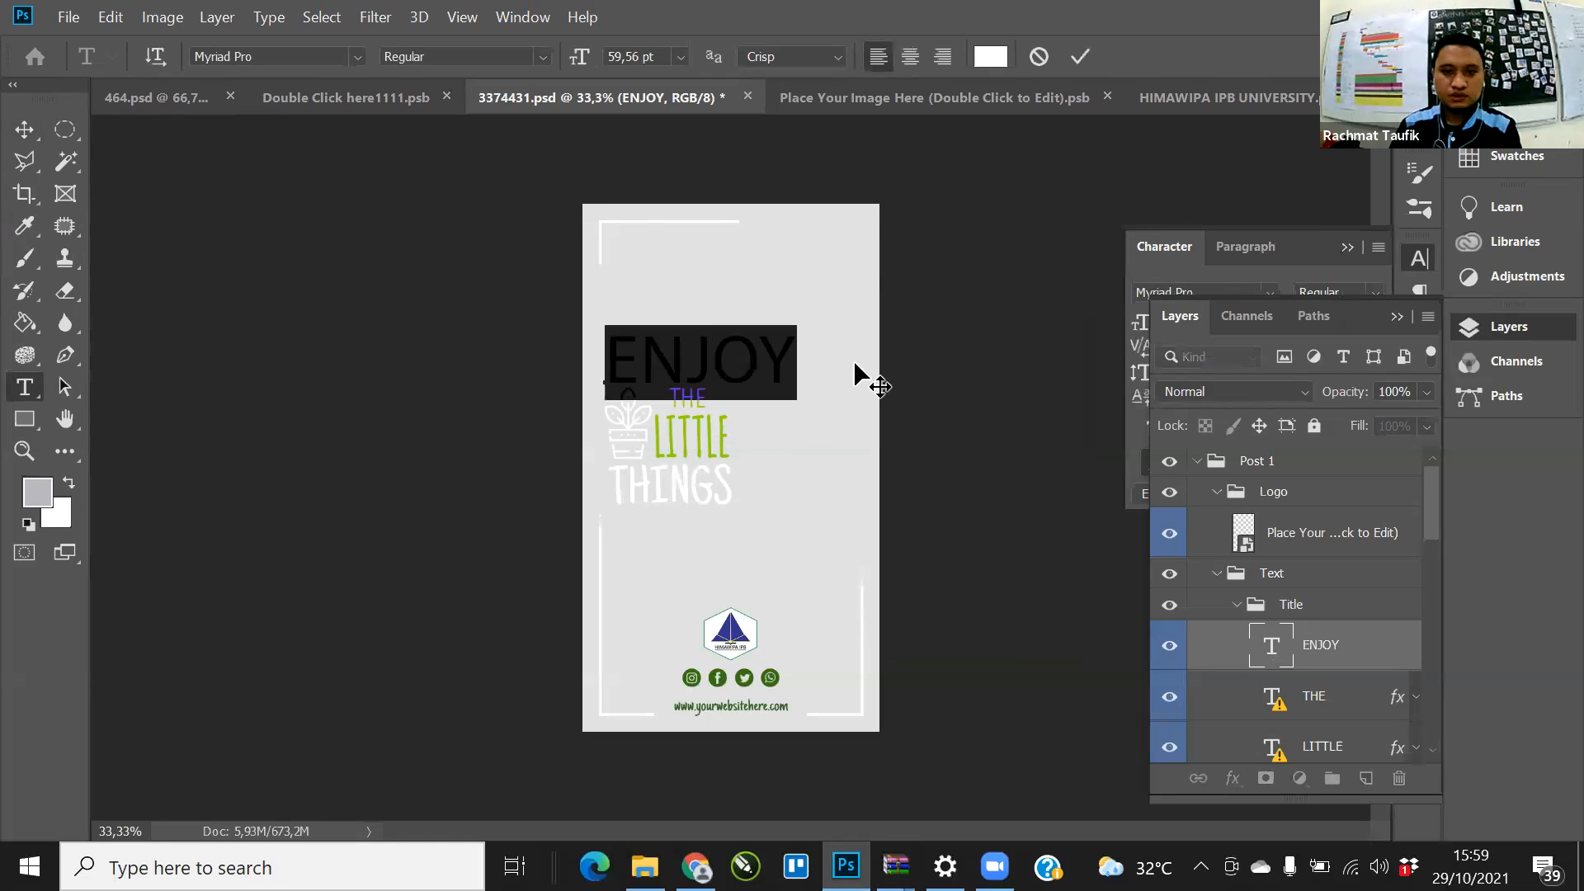
click(273, 58)
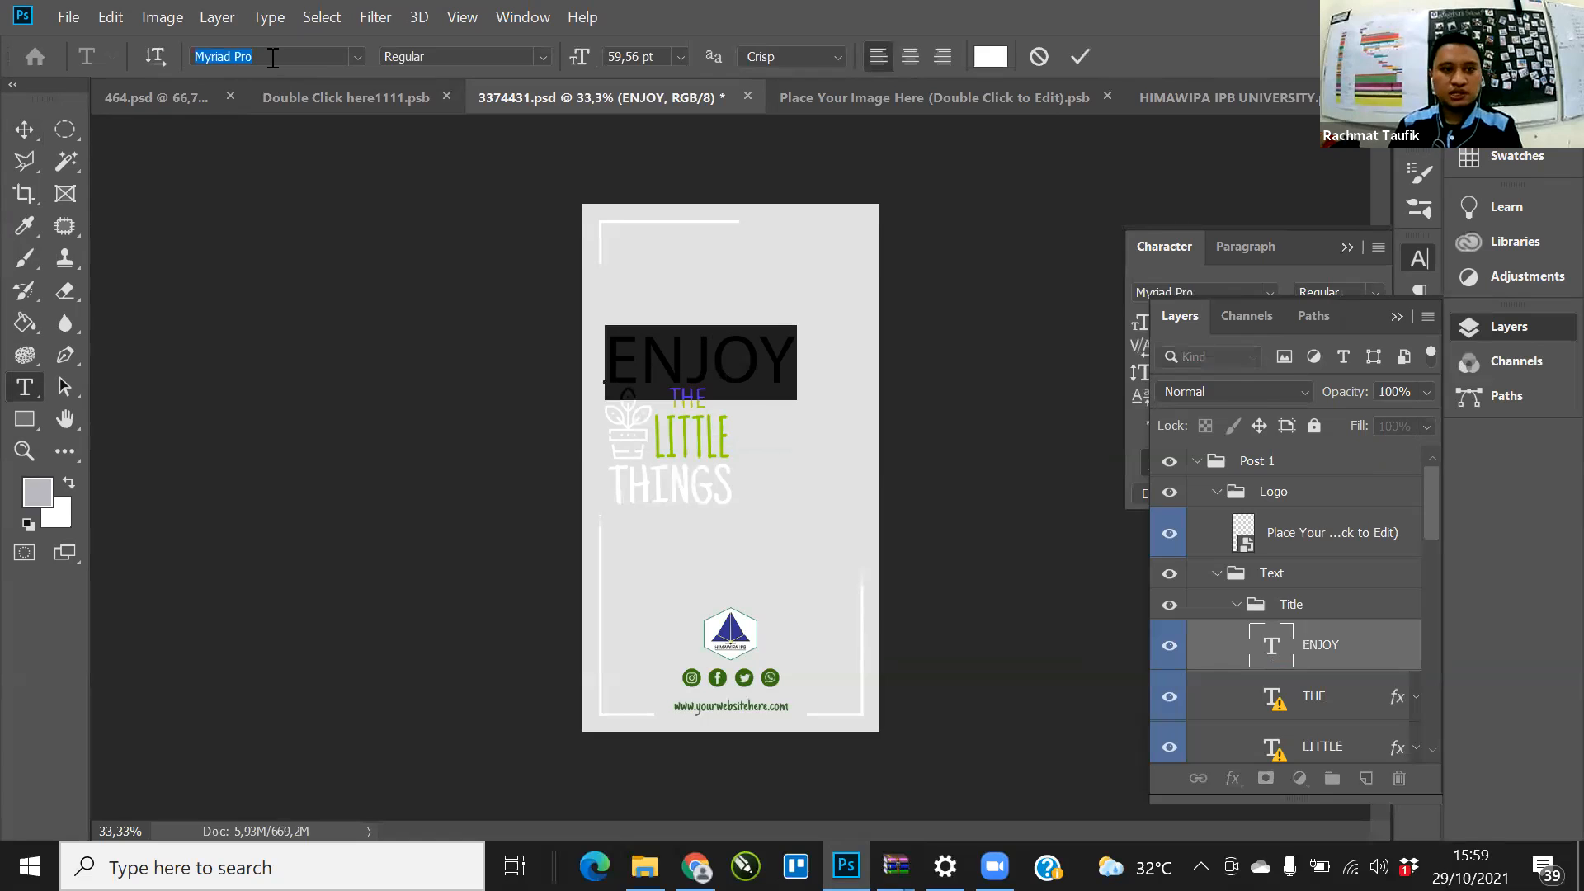
text(just)
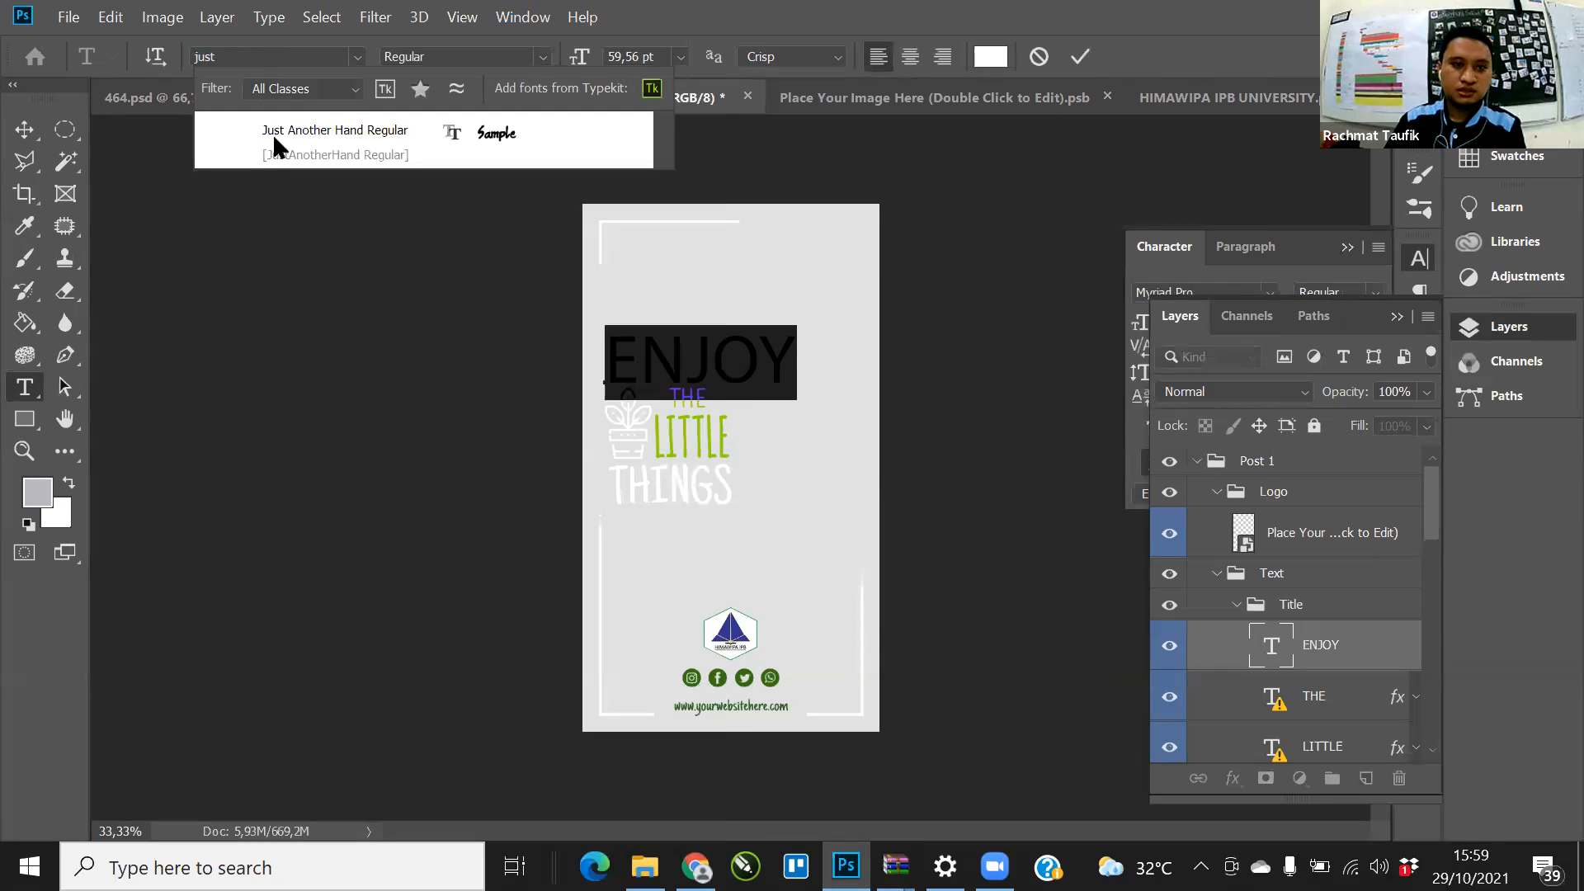
click(287, 130)
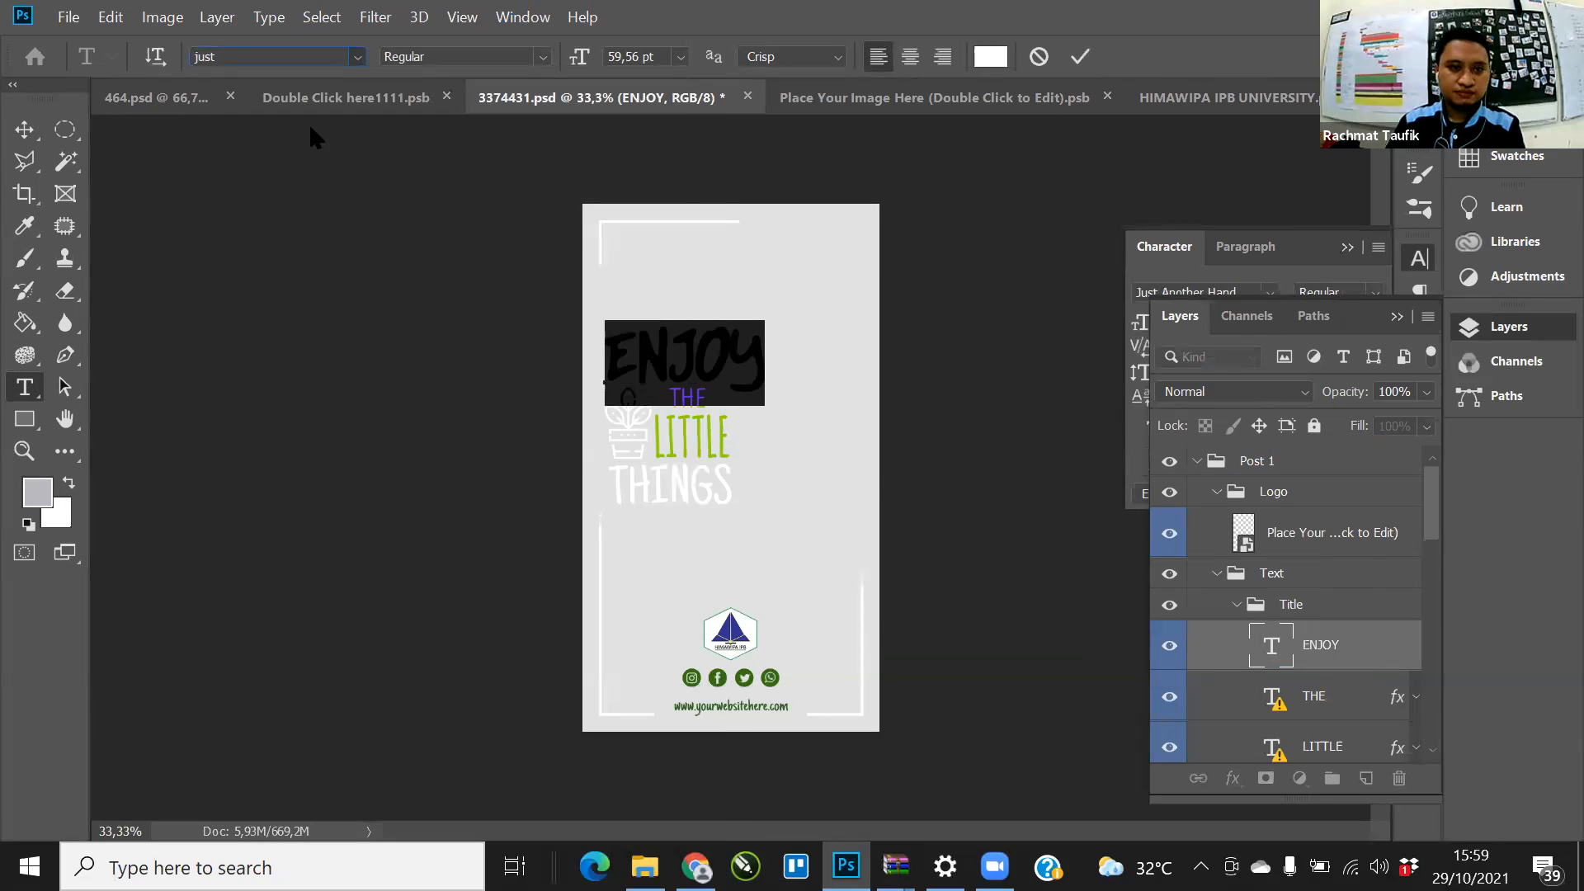
click(18, 132)
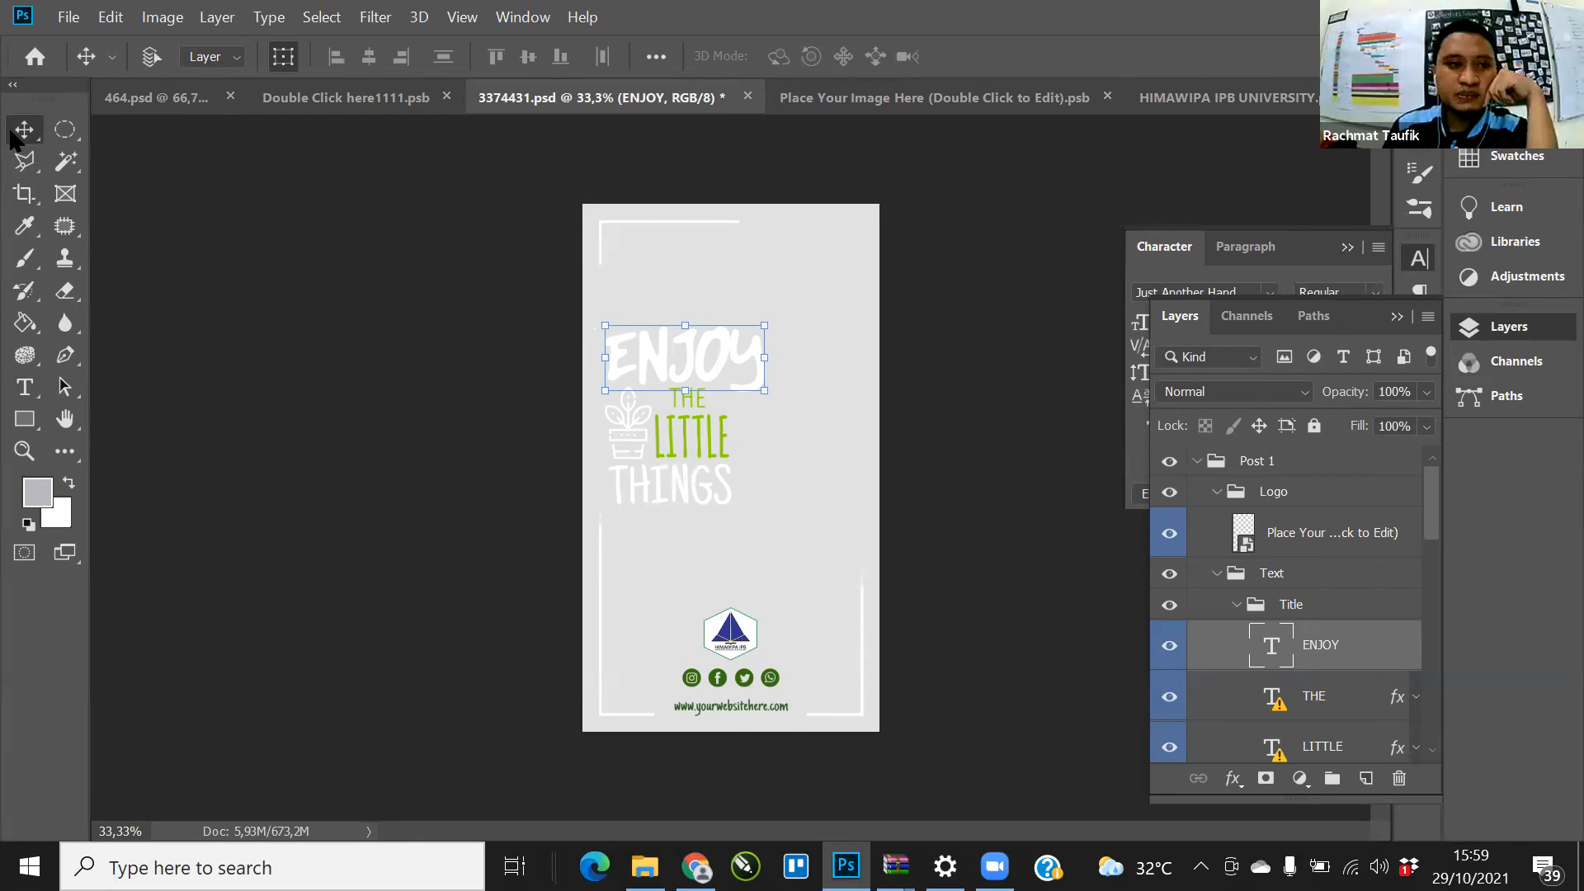
Step: Set the font of the ENJOY title to Montserrat SemiBold Italic
double_click(717, 368)
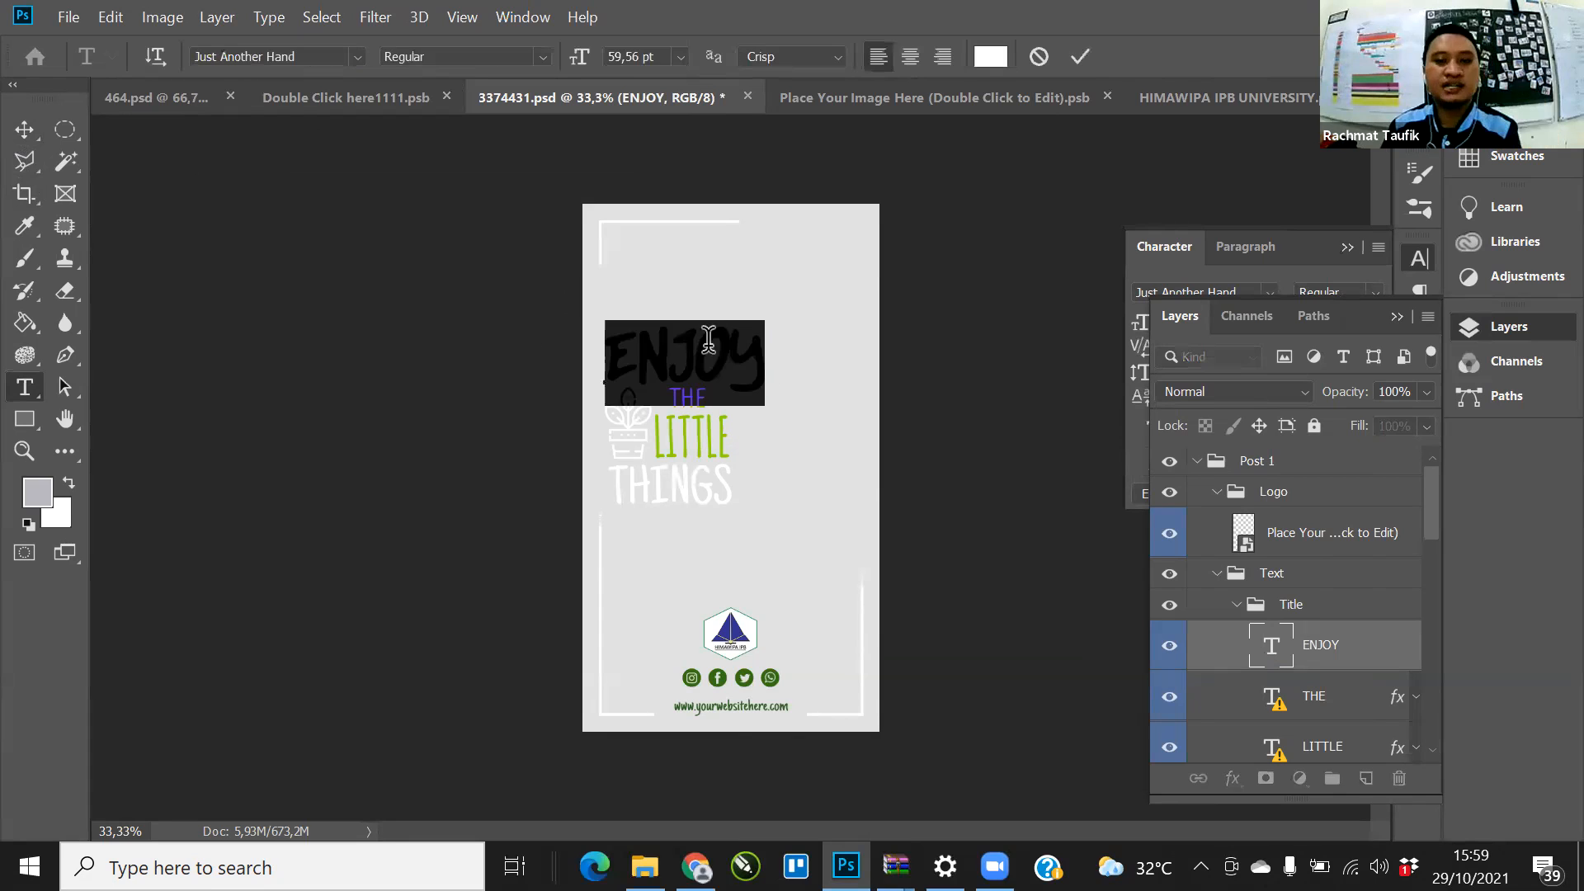
click(283, 58)
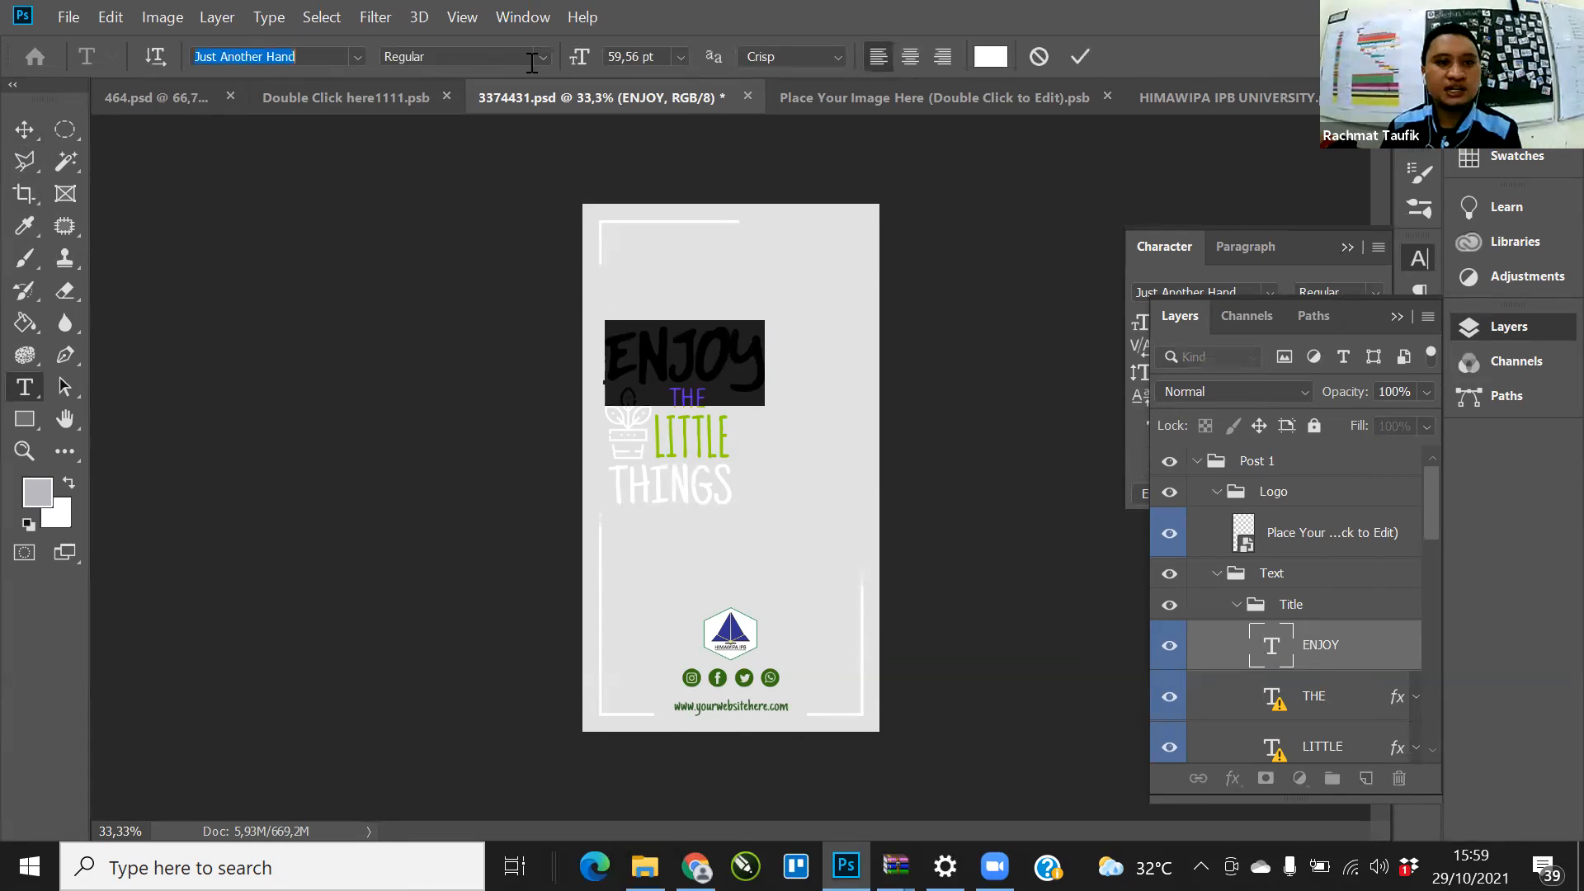
text(mont)
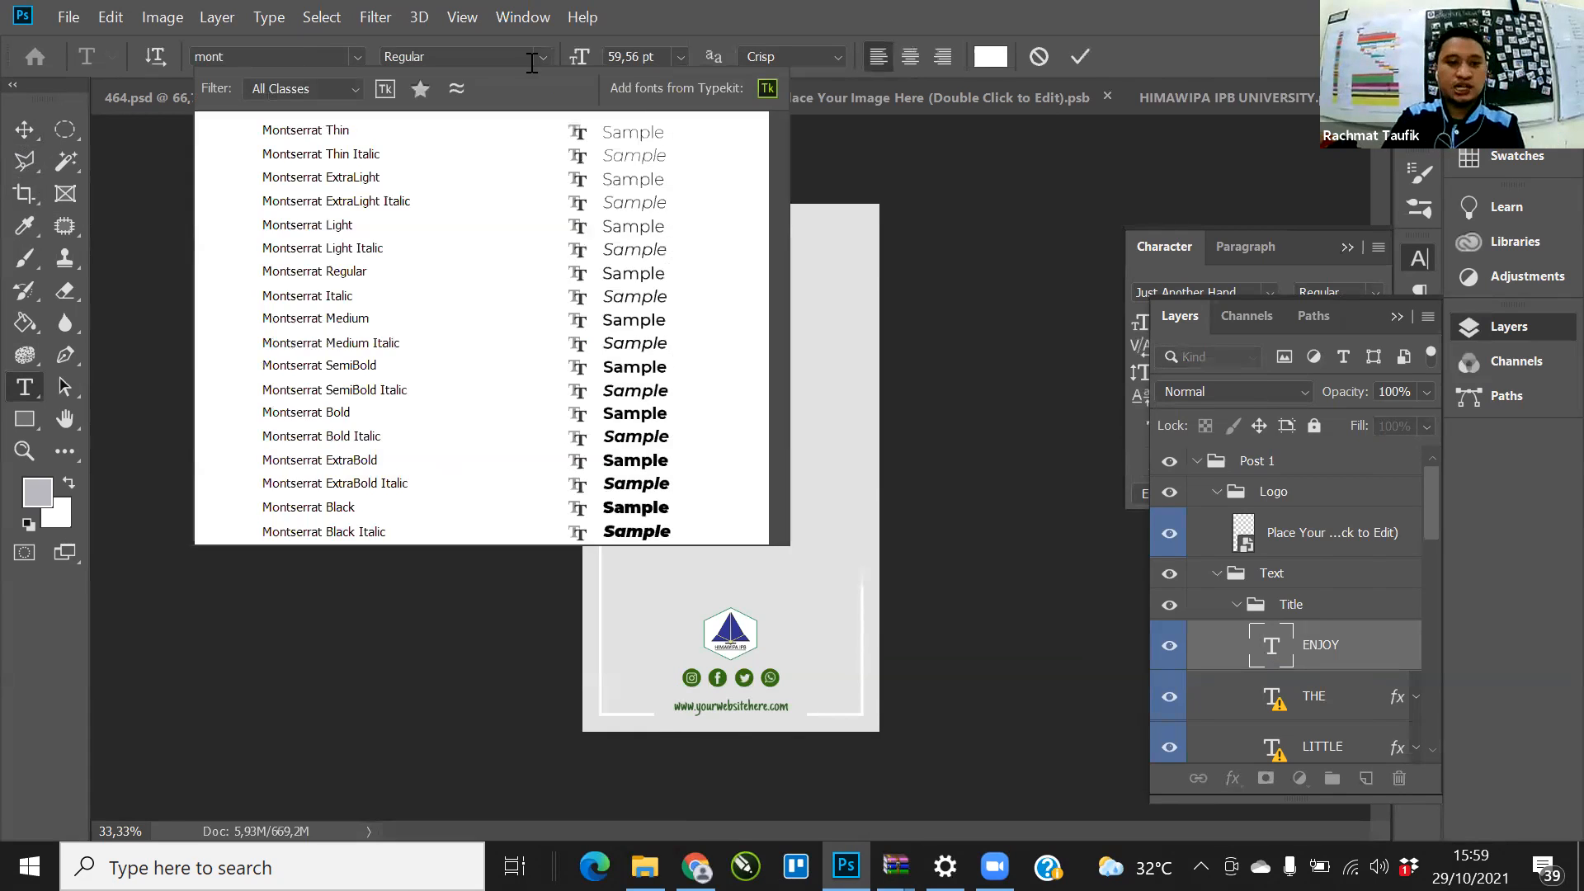
click(582, 387)
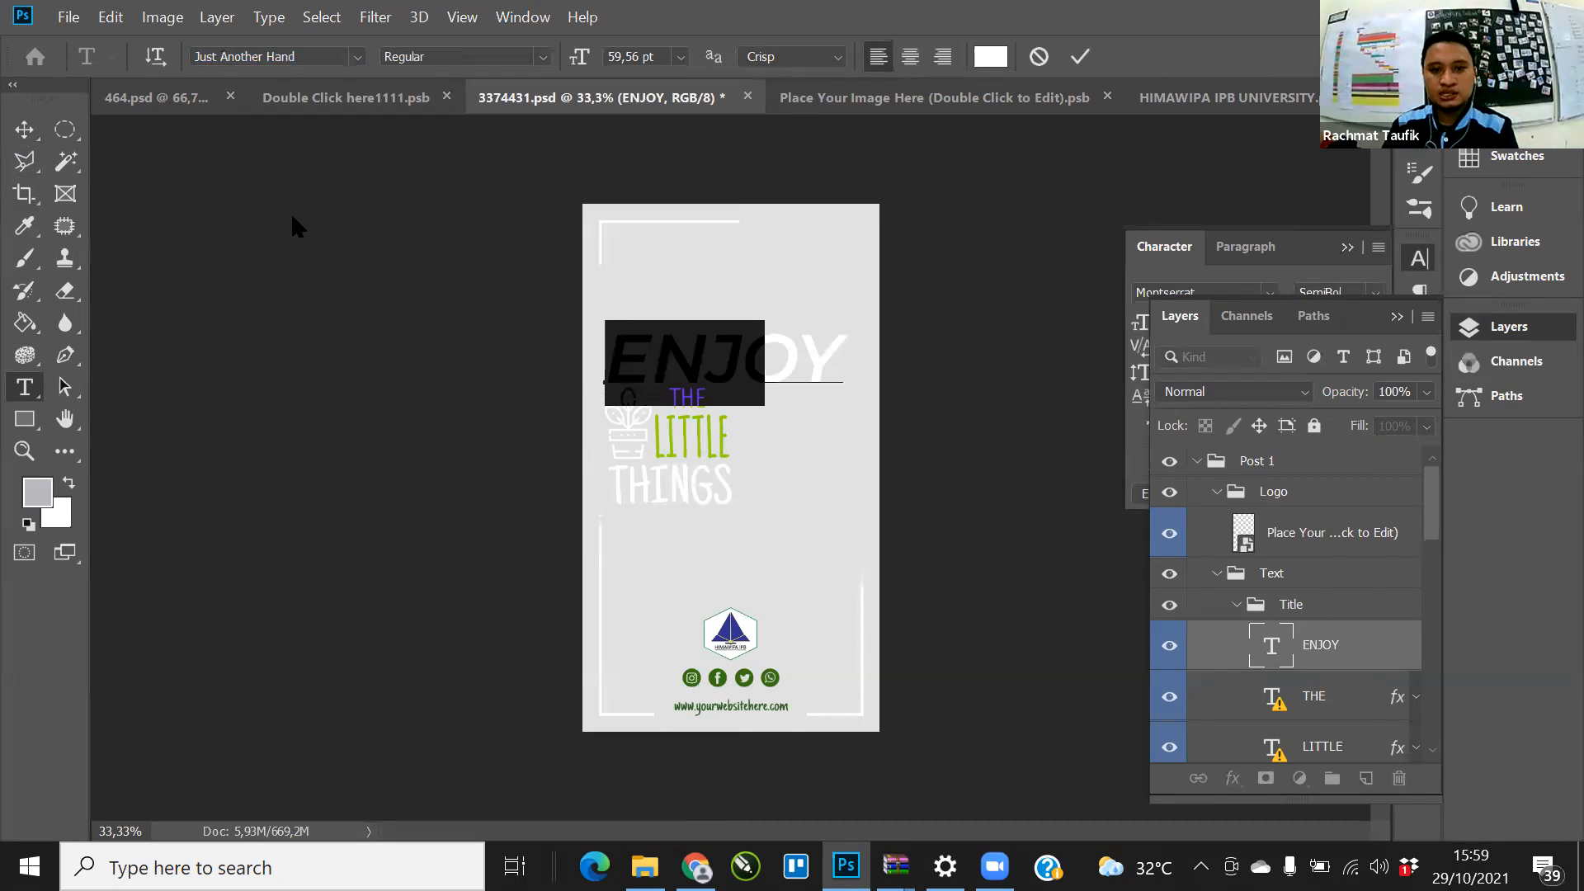
click(24, 130)
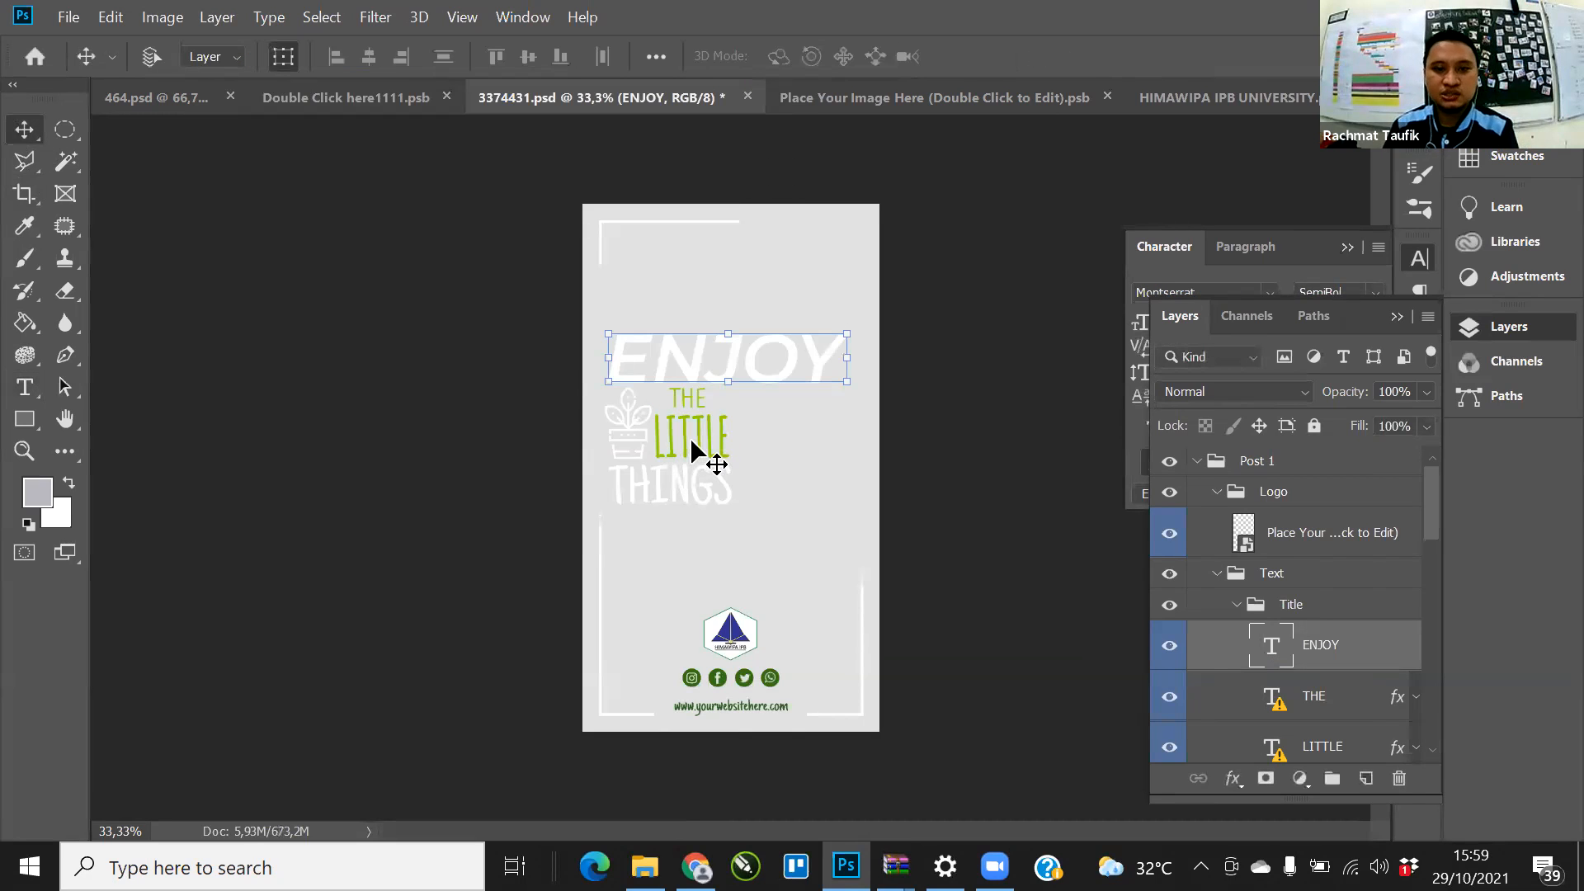
Step: Try substituting the missing font of the LITTLE title, and undo the substitution
double_click(692, 435)
click(792, 413)
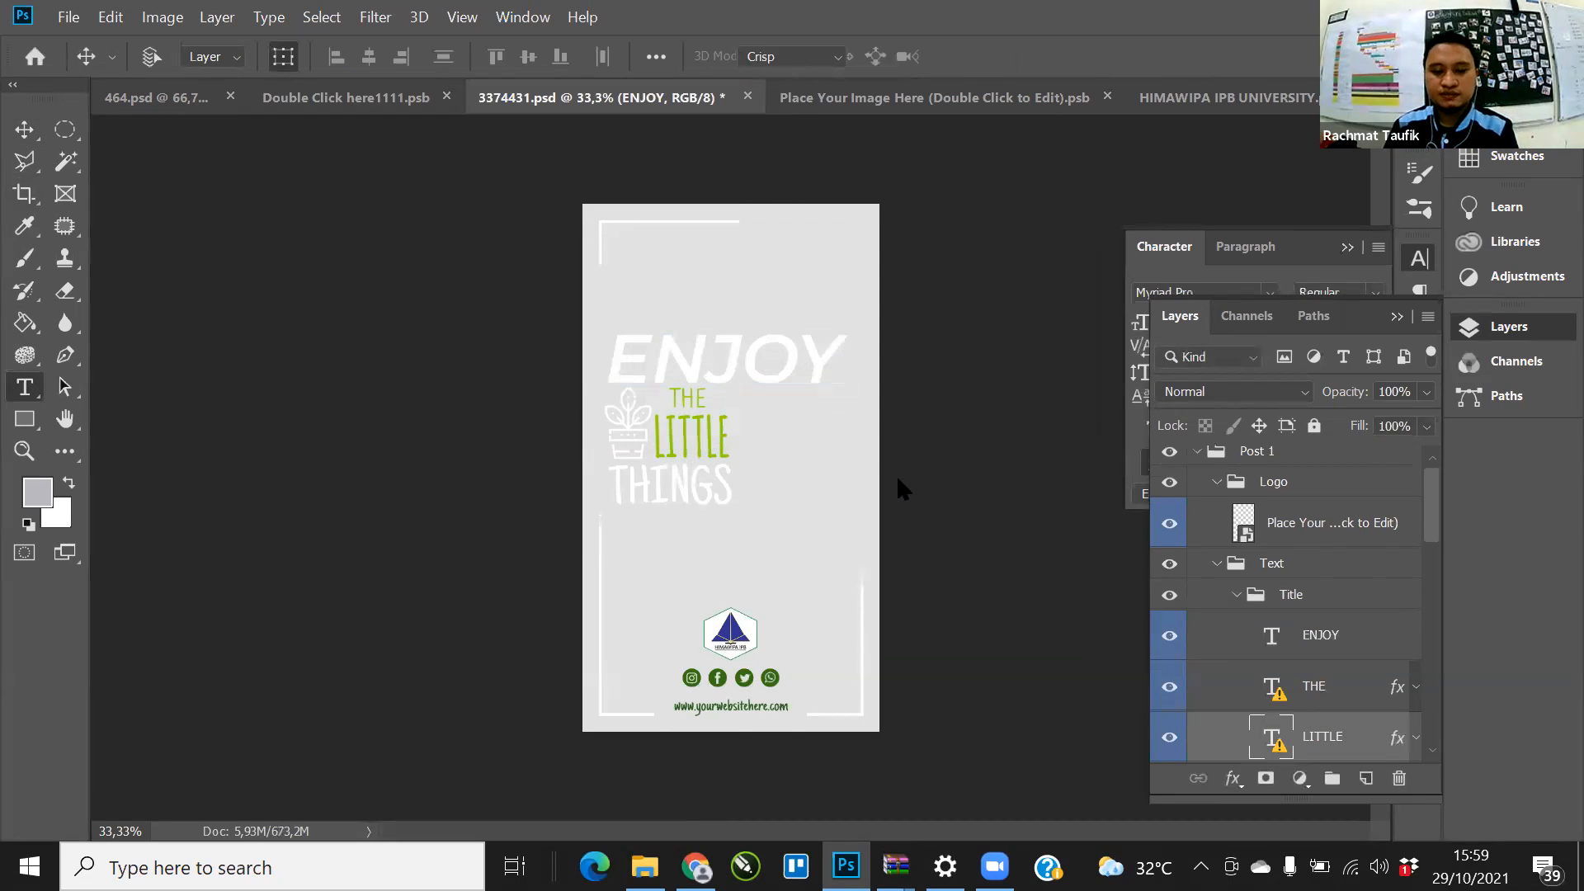
click(24, 130)
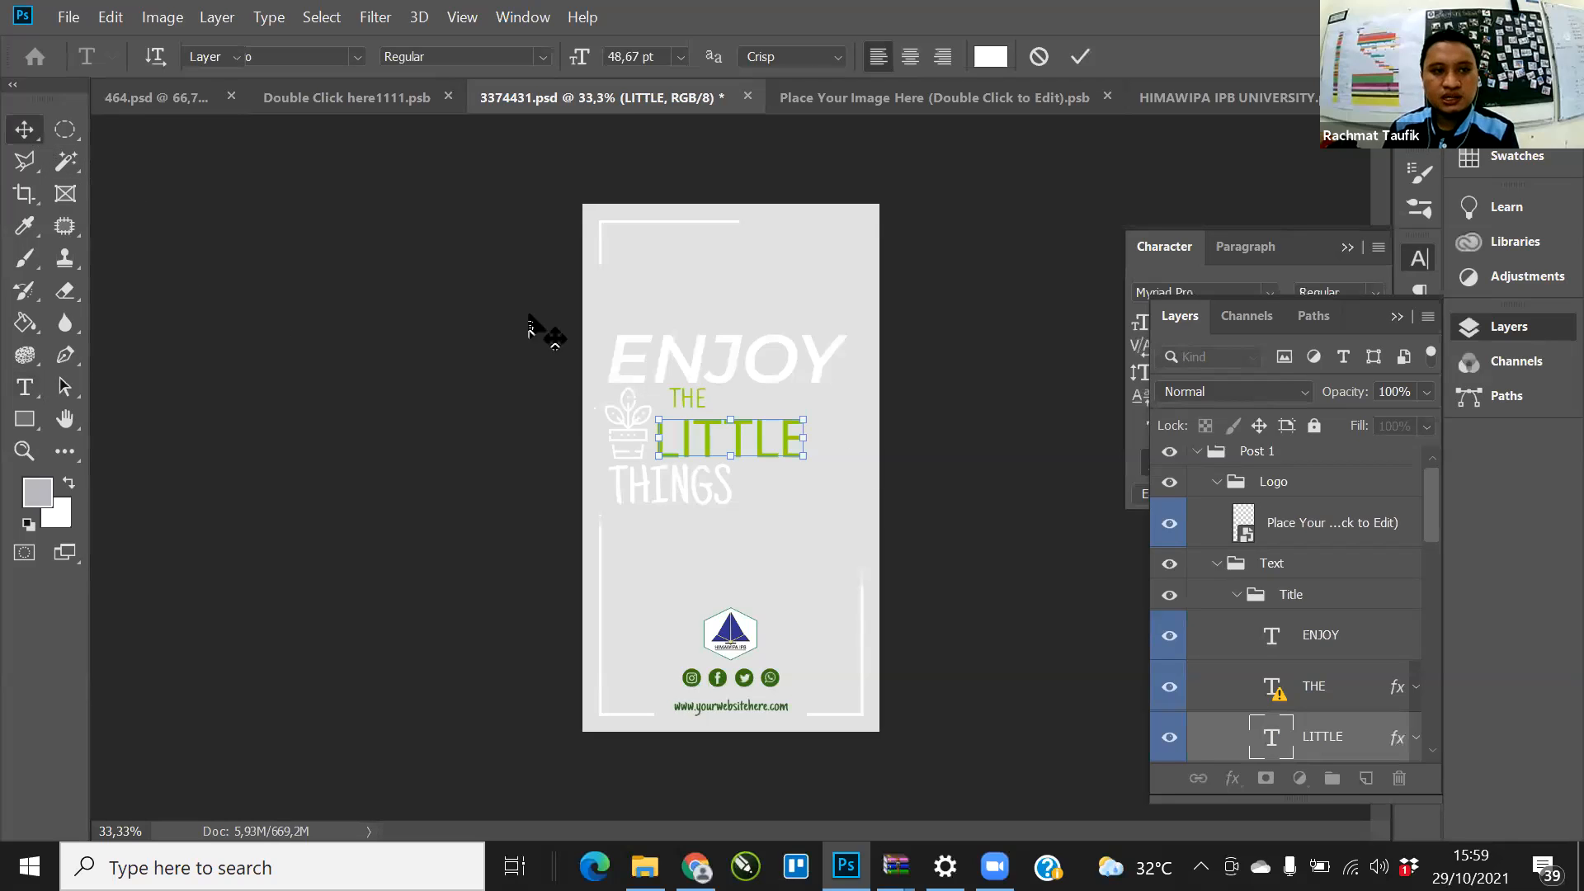
key(ctrl+z)
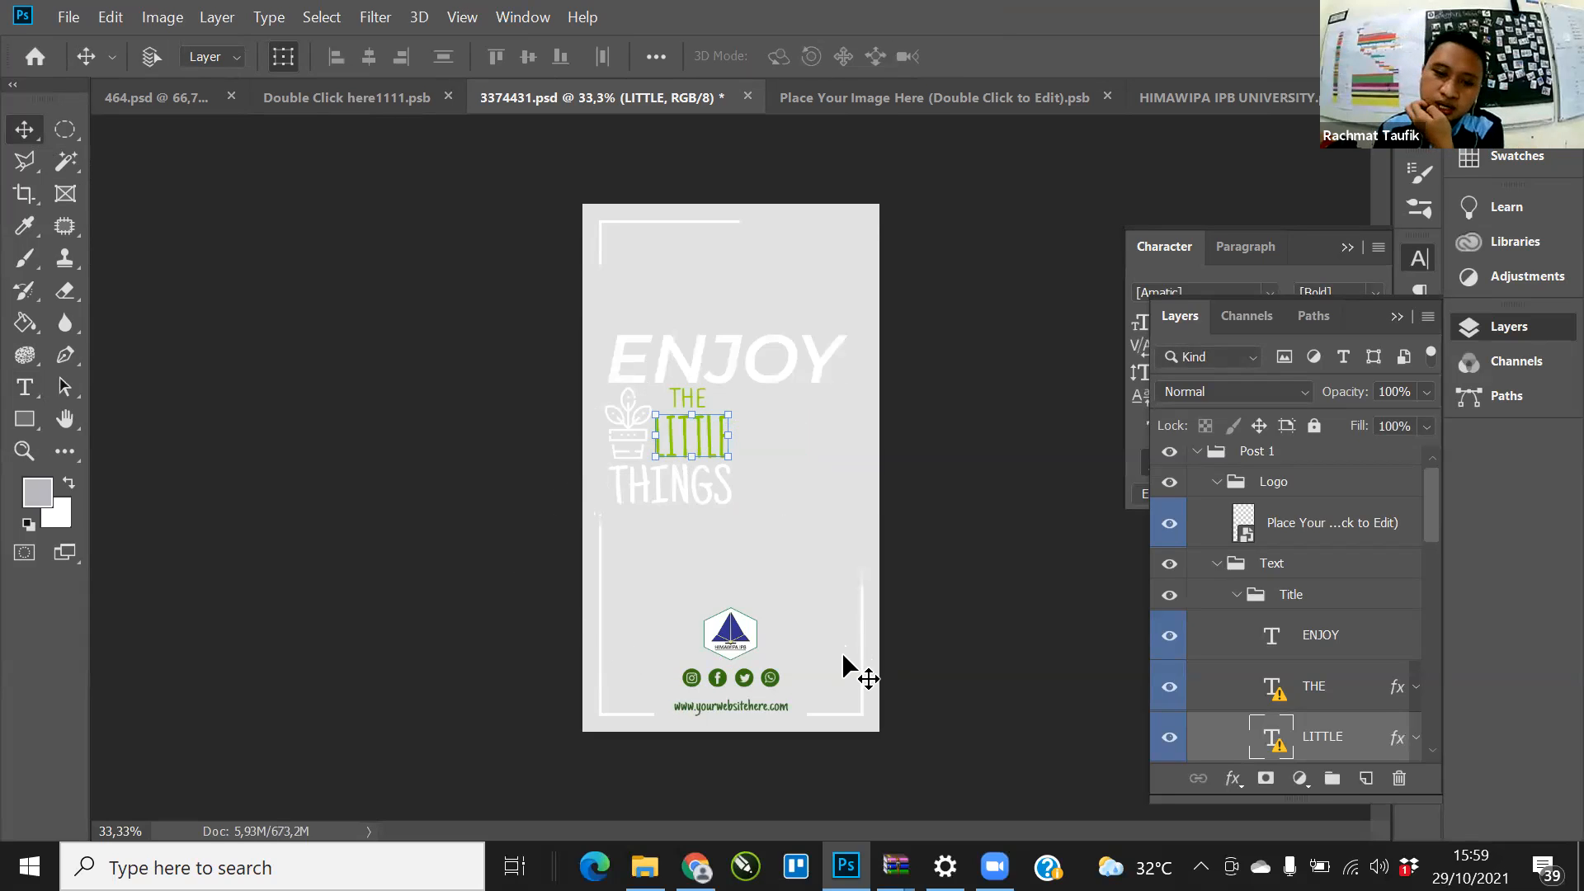
mouse_move(695, 866)
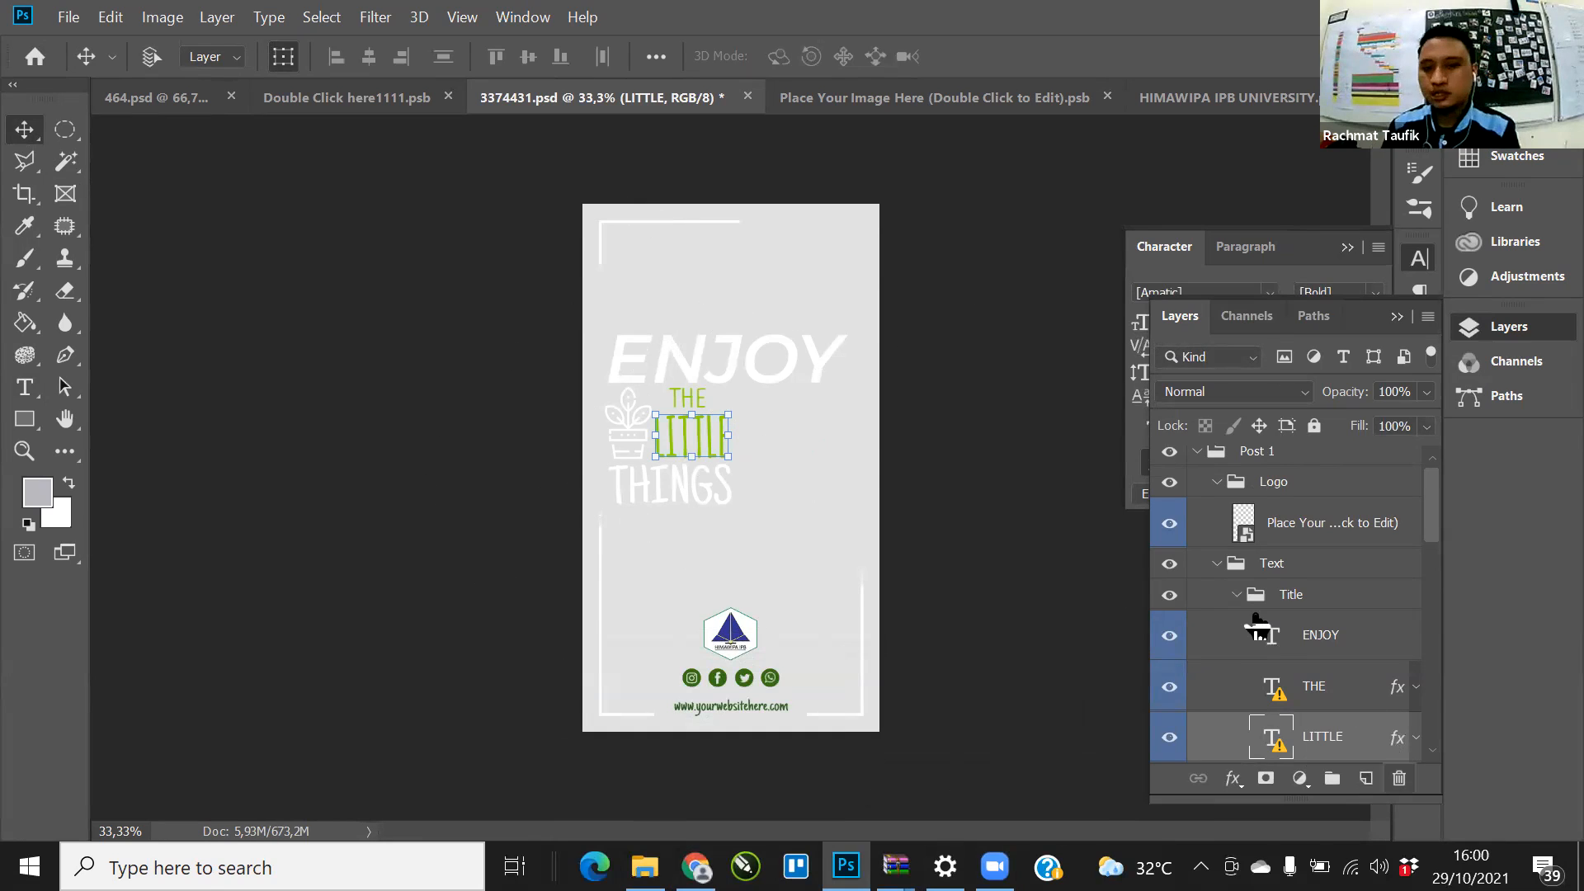
scroll(1294, 643, down, 4)
scroll(1294, 643, down, 3)
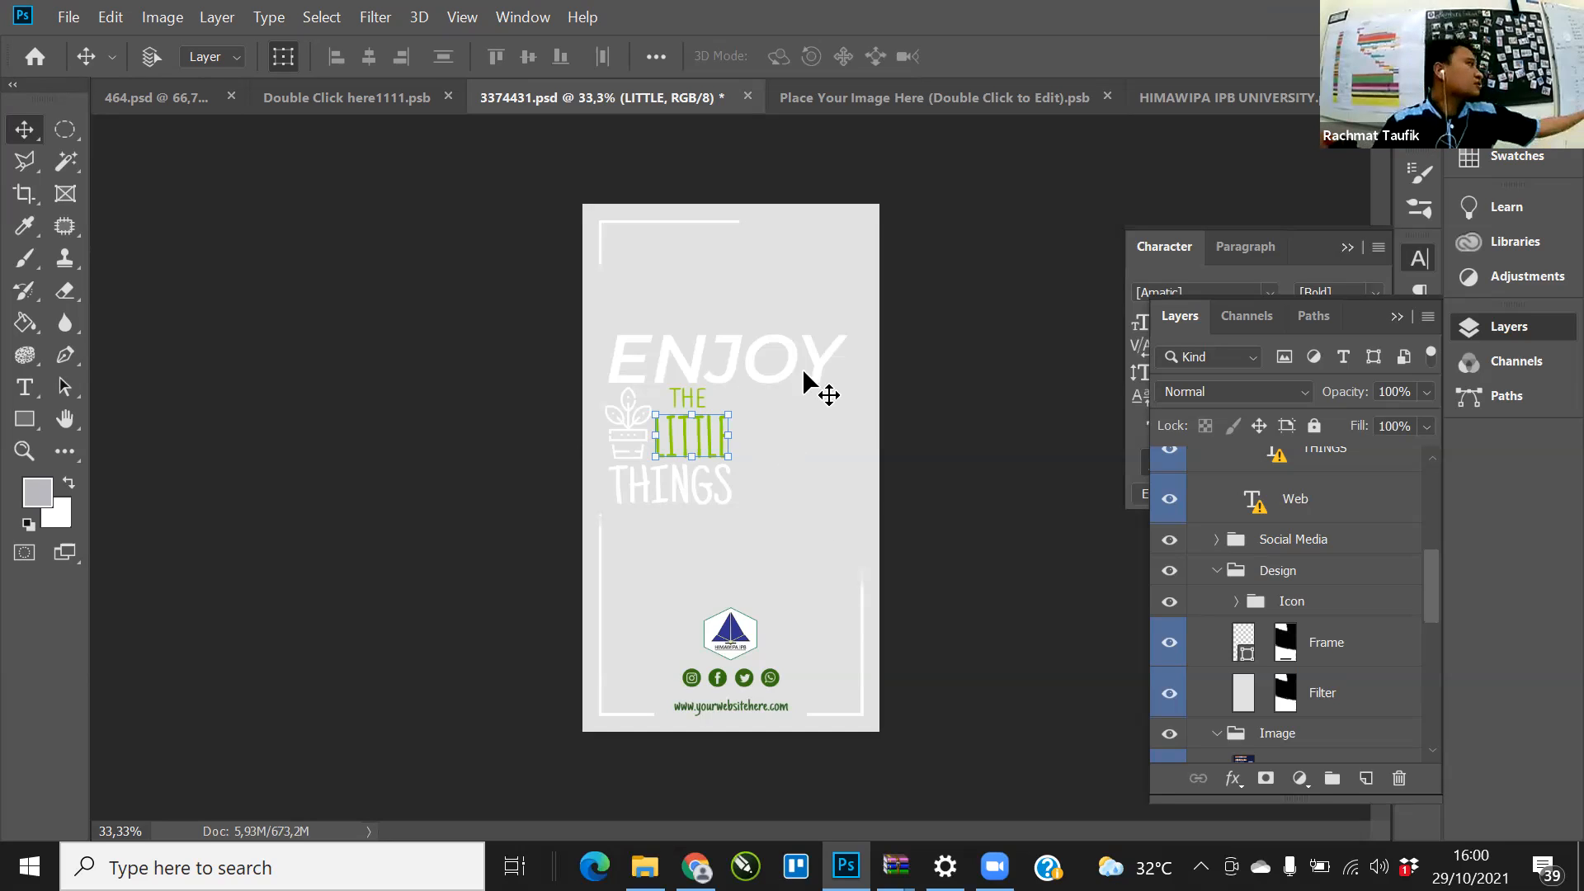
mouse_move(995, 867)
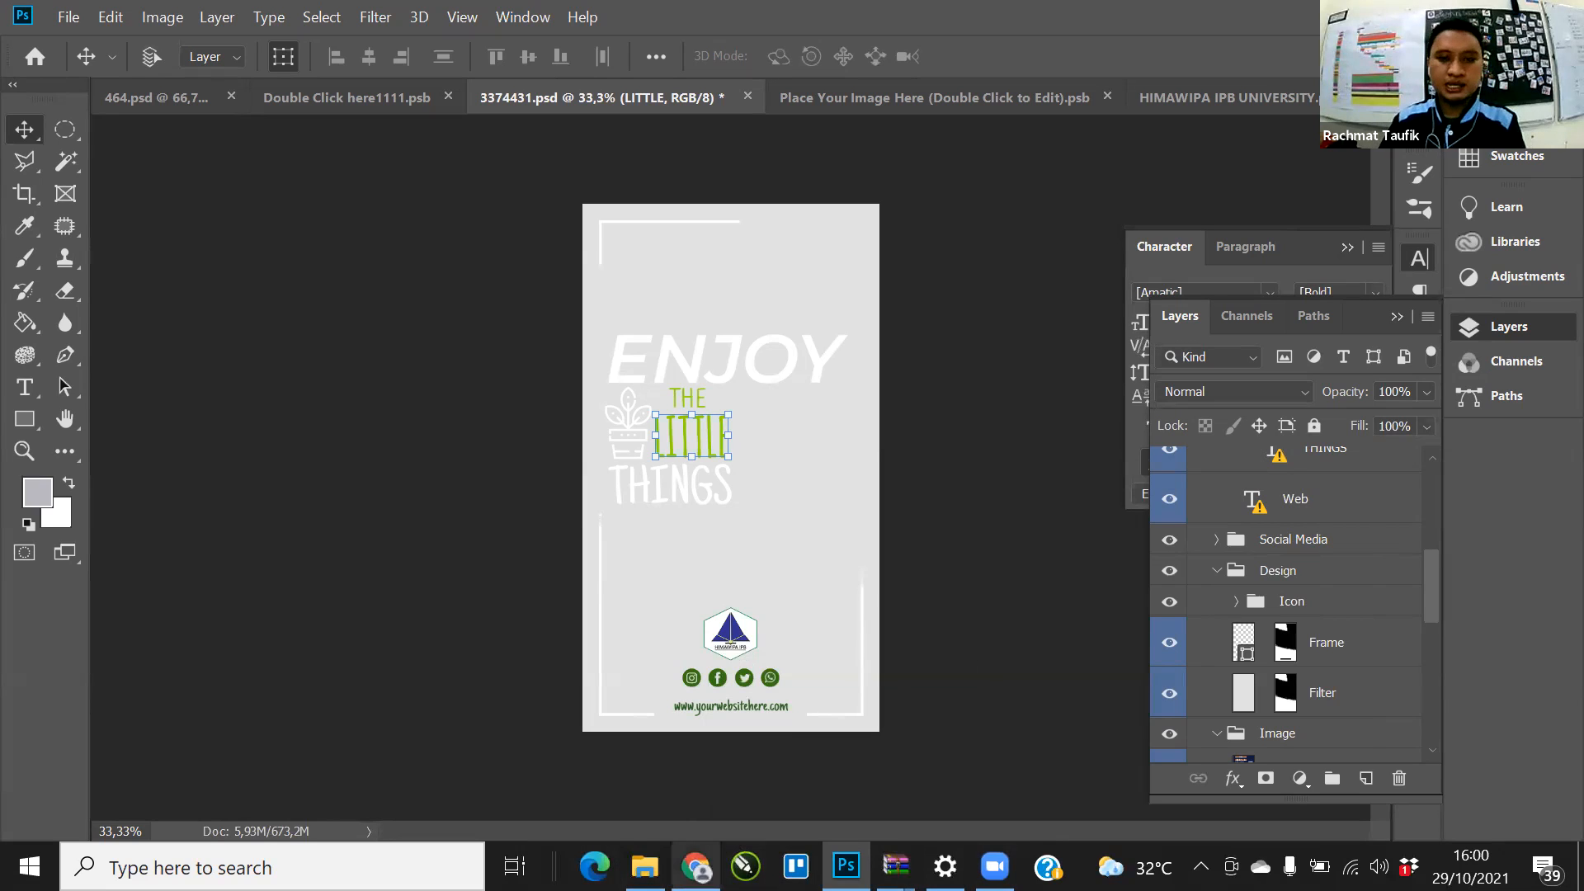
click(695, 867)
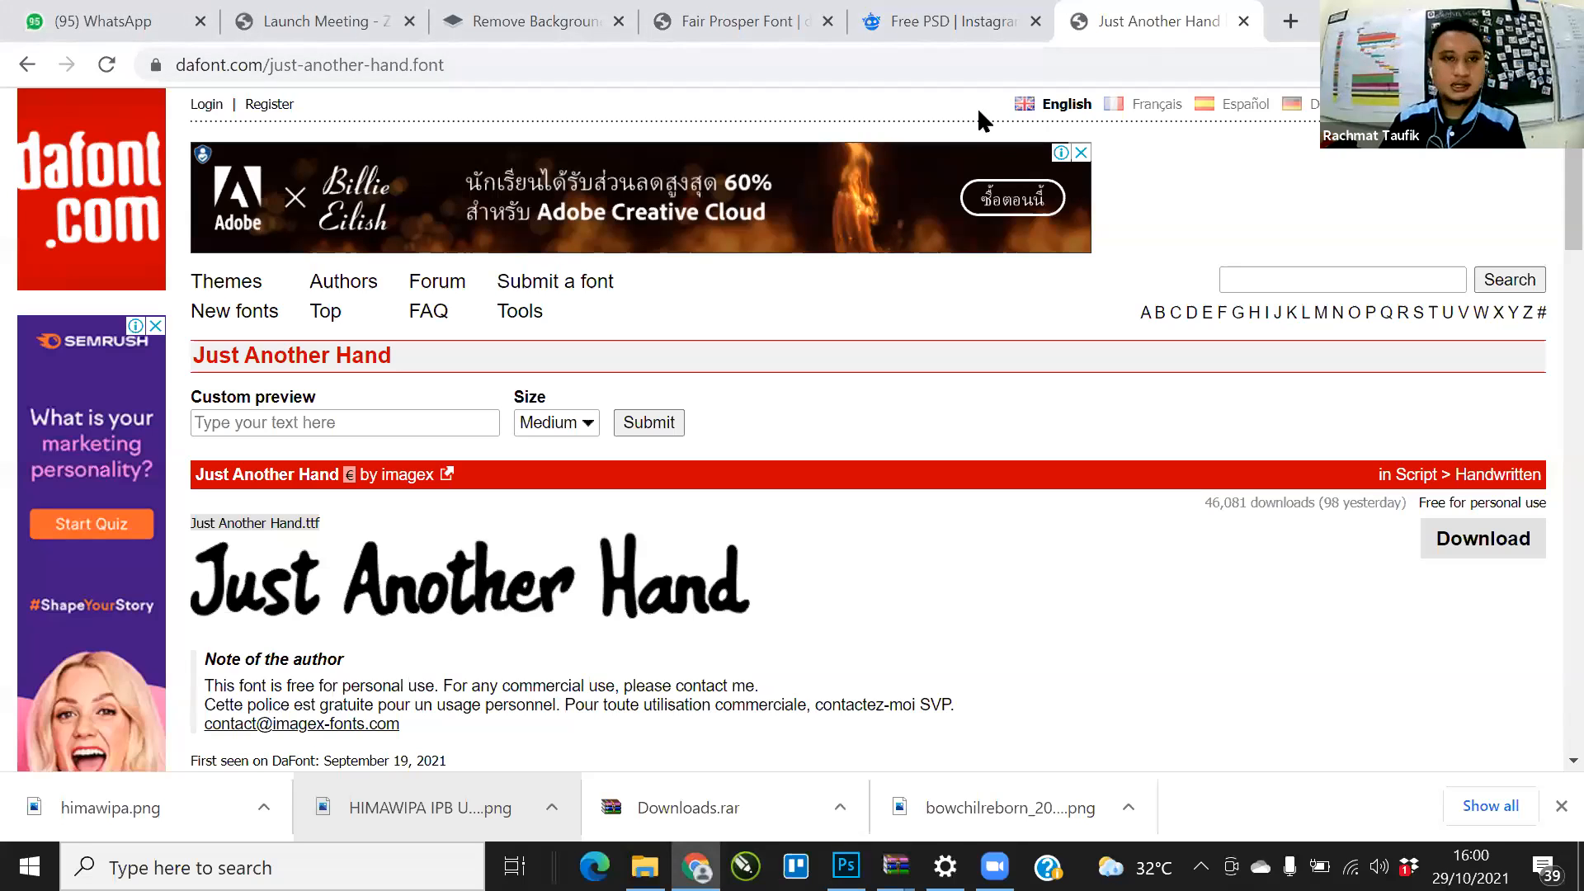
click(918, 21)
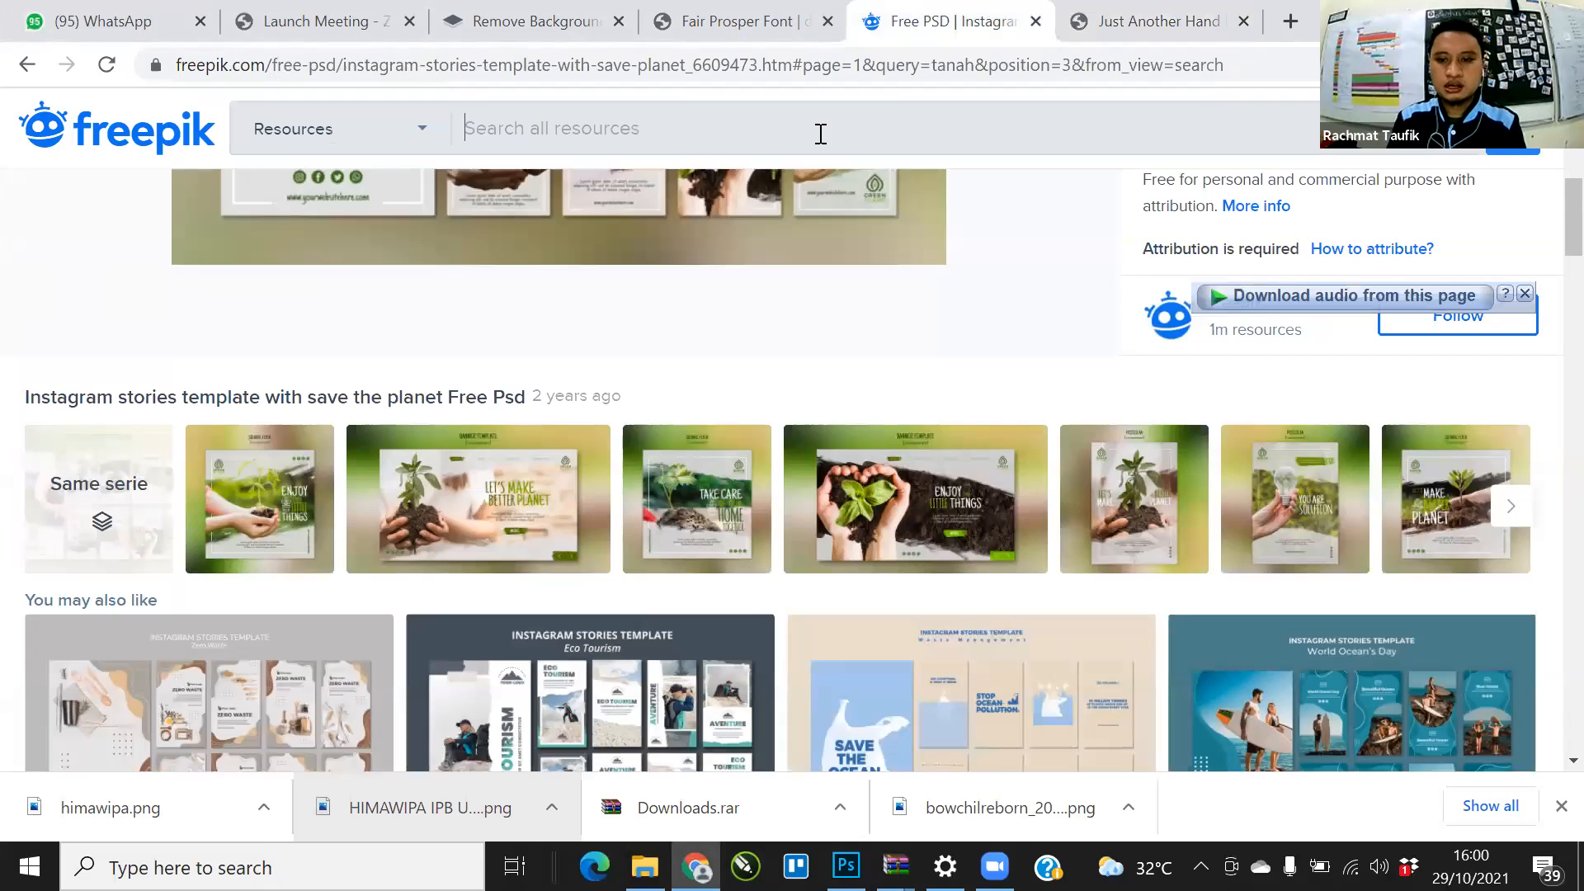
text(B)
key(BackSpace)
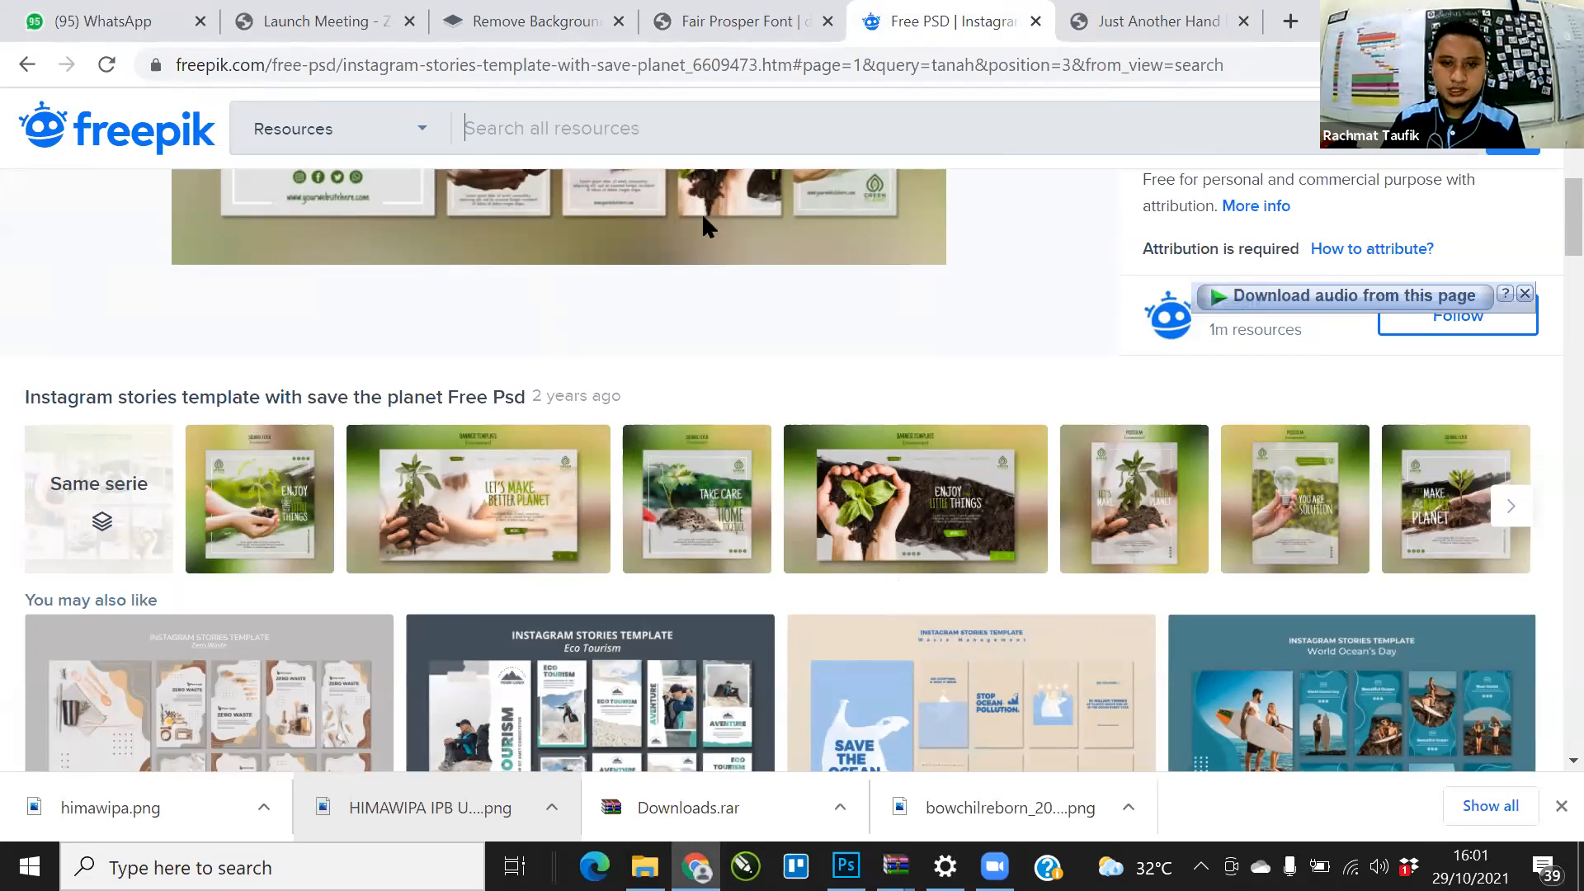
Step: Return to Photoshop, bring up the 464.psd poster and select its Plane icon layer
click(846, 865)
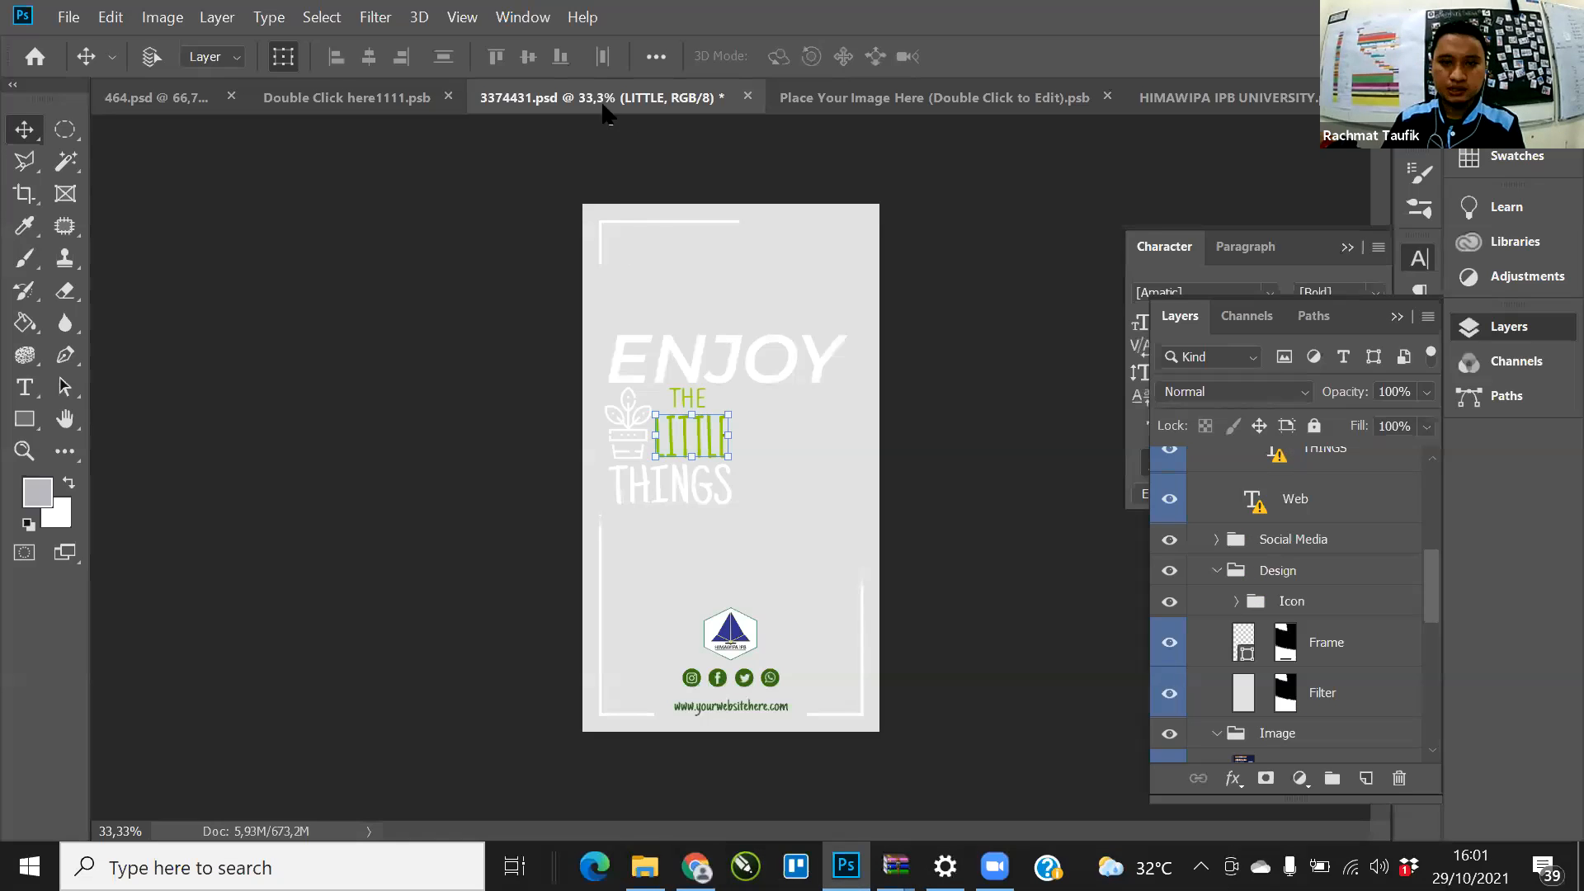
click(384, 95)
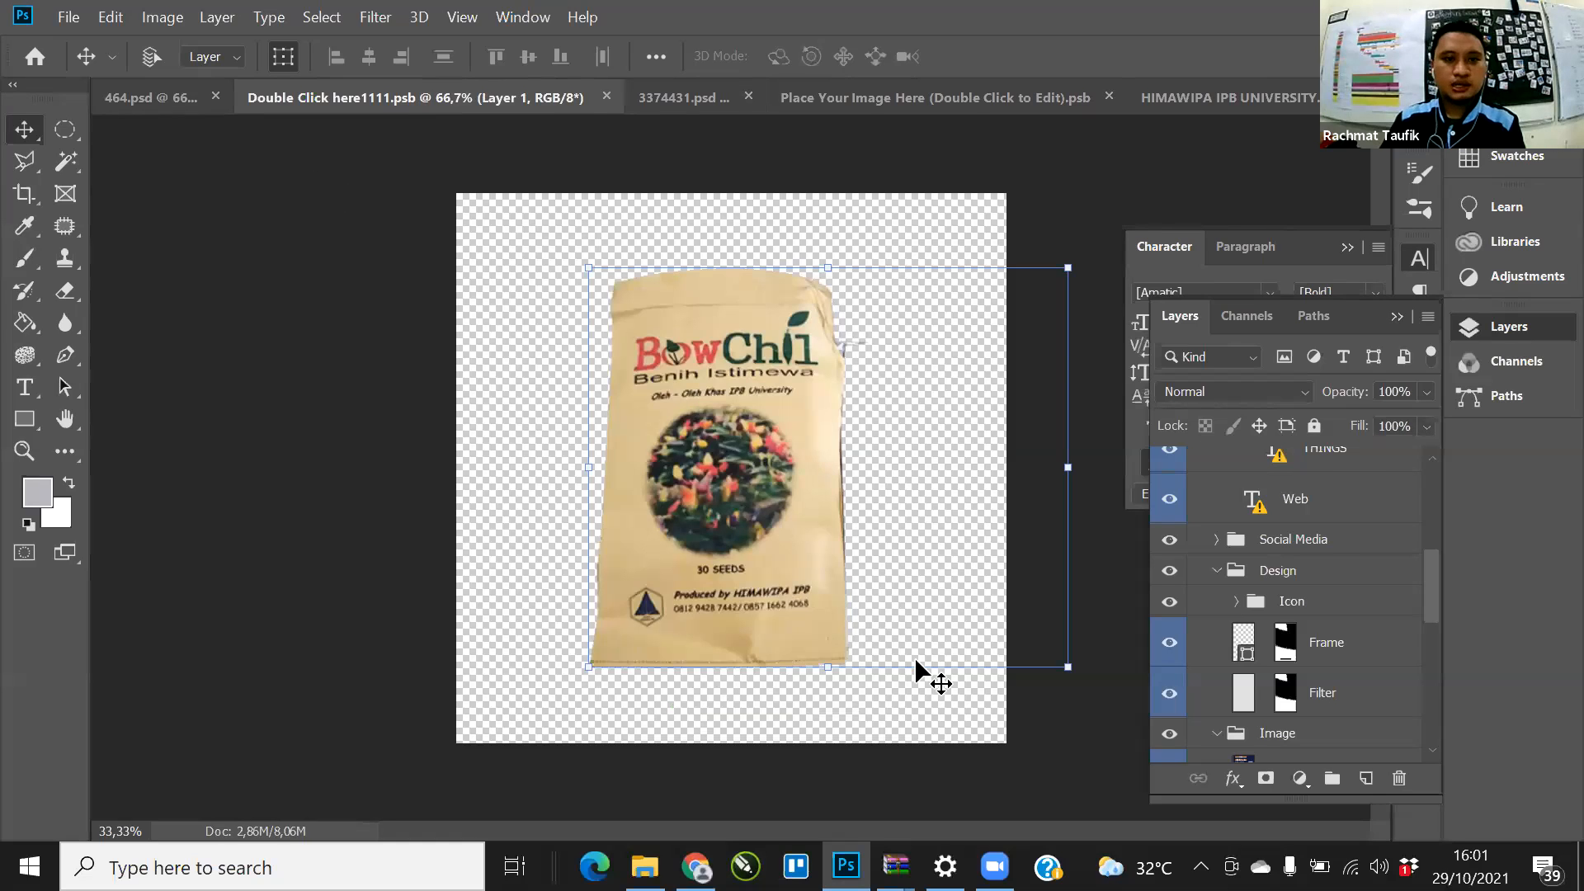
key(ctrl+shift+Tab)
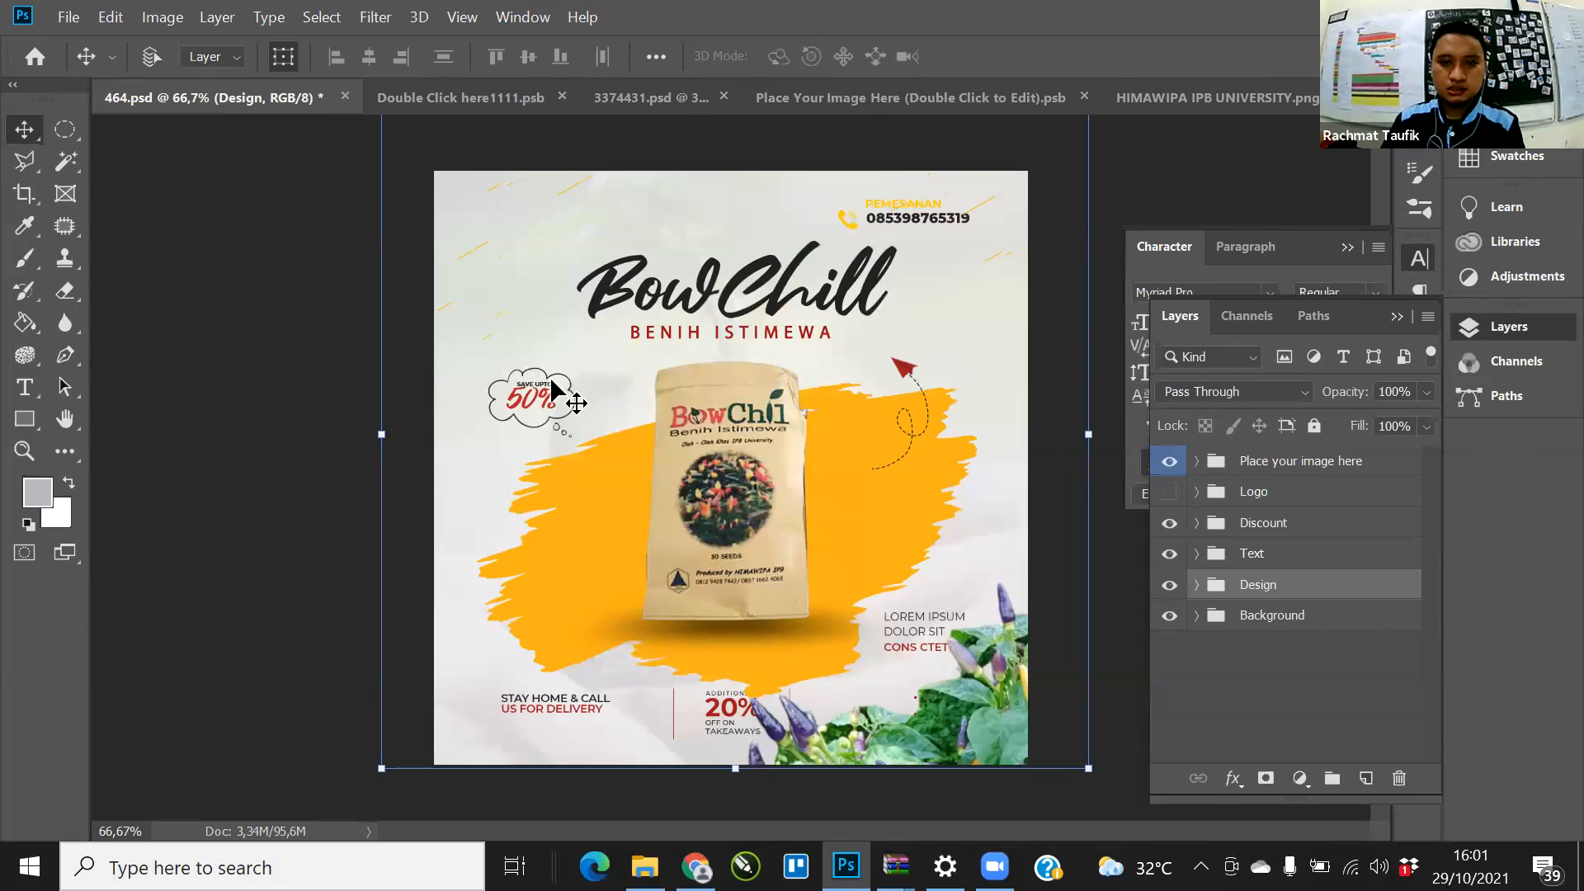
right_click(905, 380)
click(982, 407)
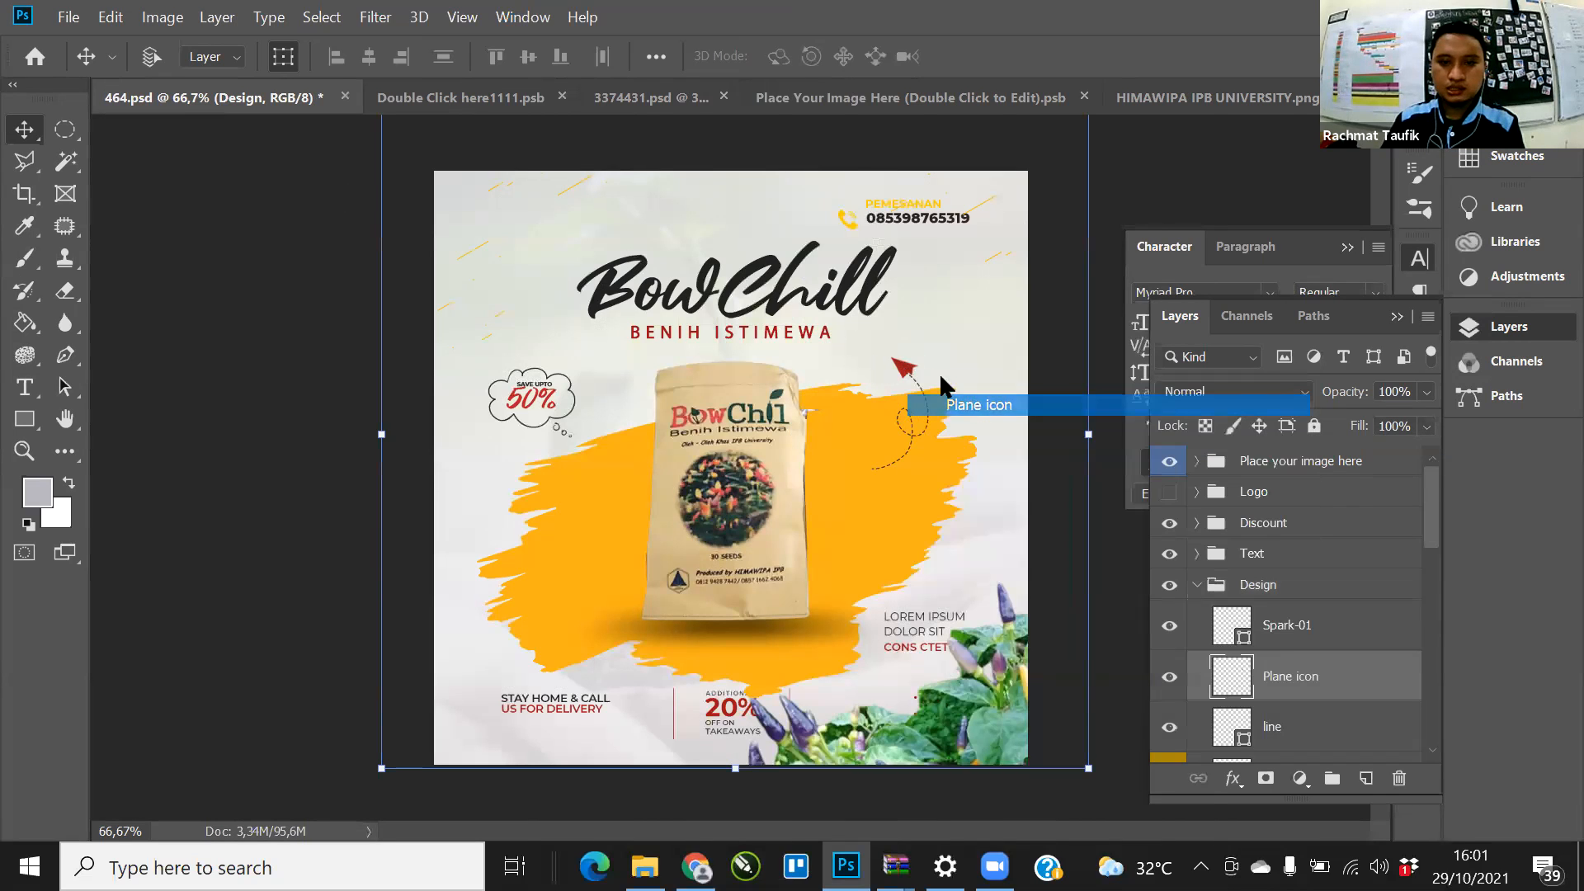
Step: Copy the red Plane icon from 464.psd into the 3374431.psd story template
mouse_move(903, 368)
mouse_down()
mouse_move(900, 384)
mouse_move(947, 291)
mouse_move(1166, 97)
mouse_move(1213, 93)
mouse_move(646, 97)
mouse_move(655, 134)
mouse_move(944, 335)
mouse_move(898, 362)
mouse_up()
click(675, 90)
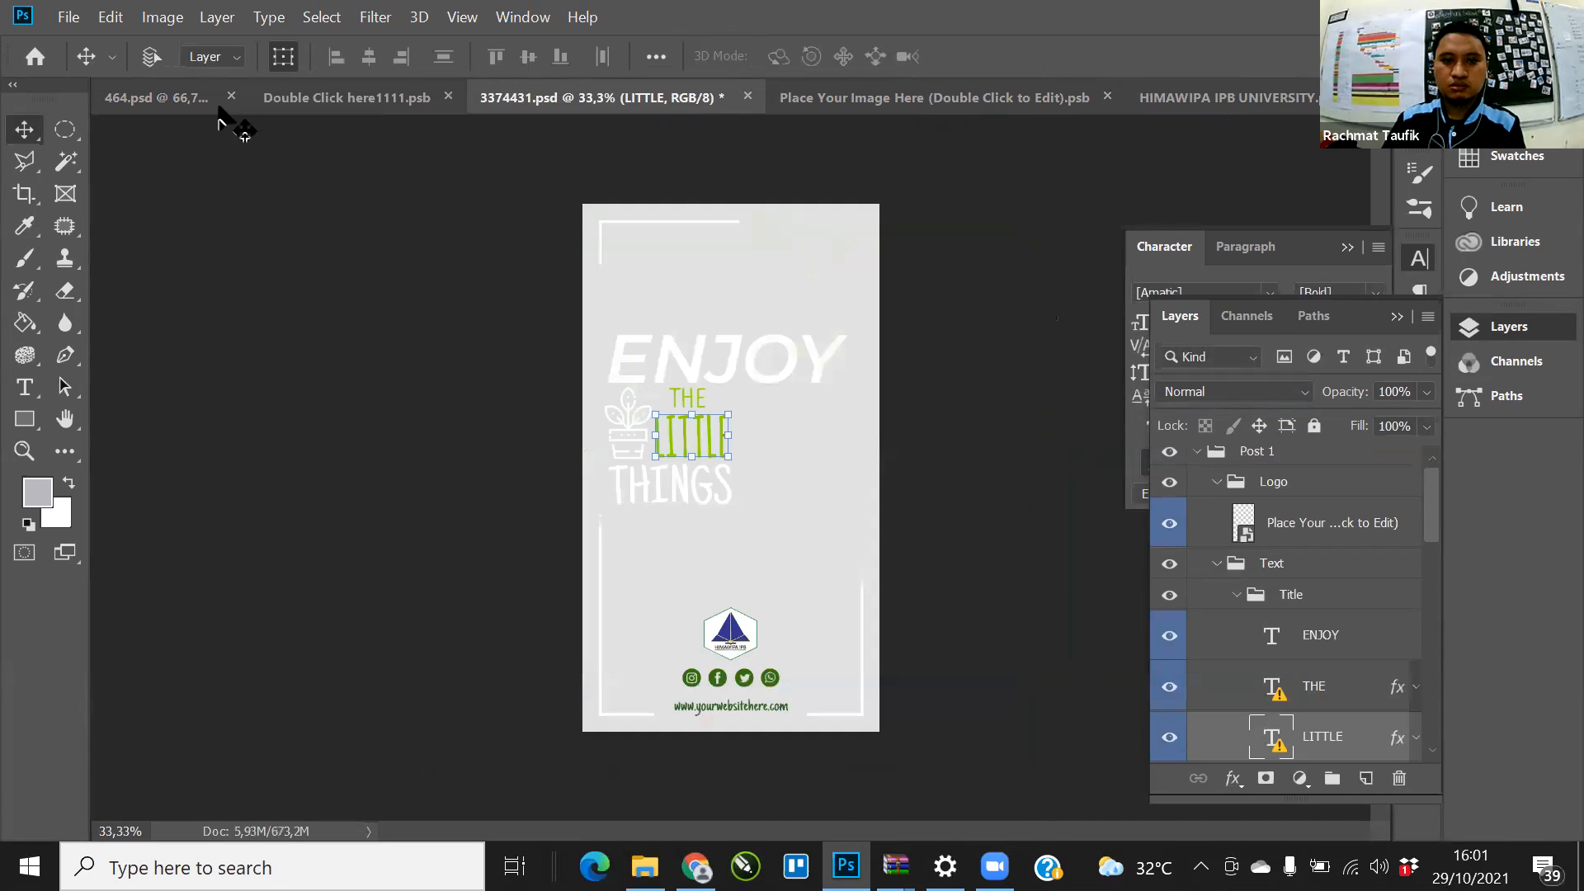
click(167, 99)
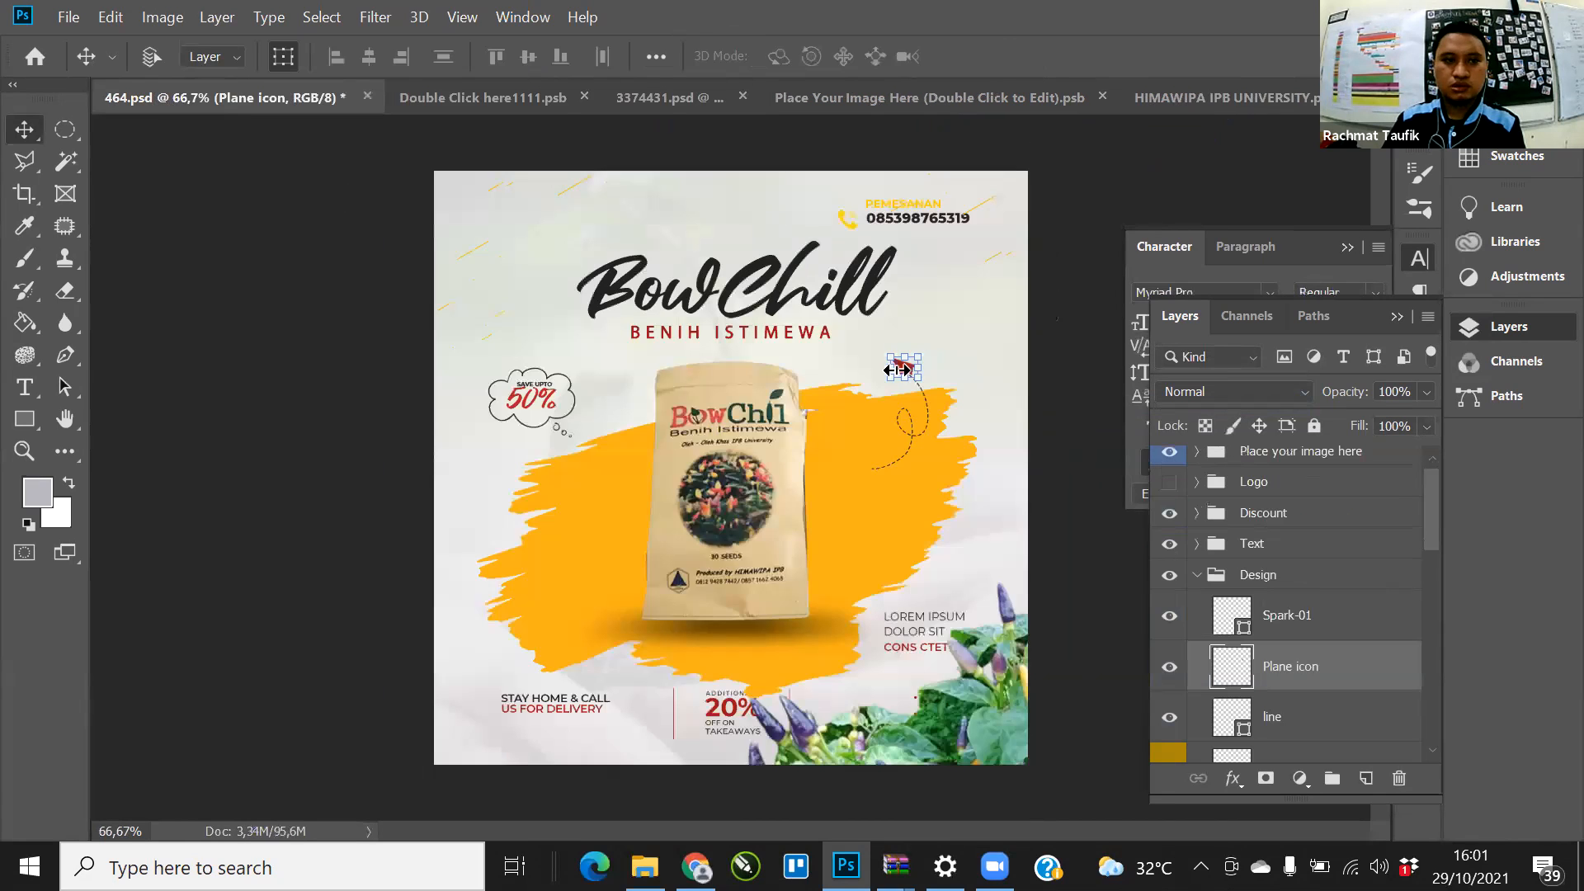
drag(903, 369, 693, 111)
click(660, 97)
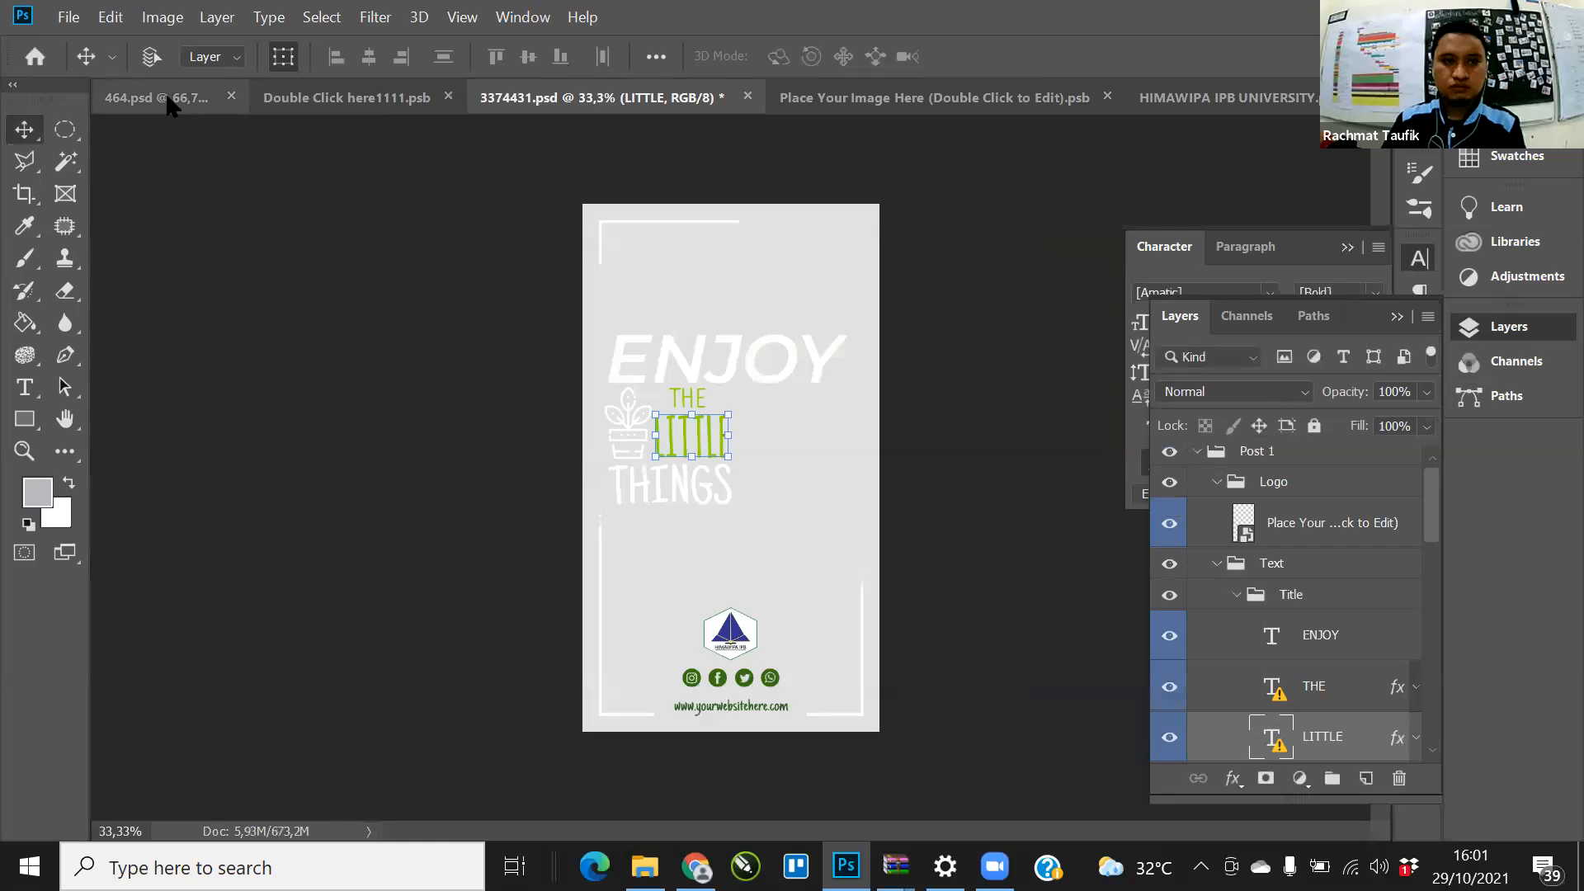
click(132, 97)
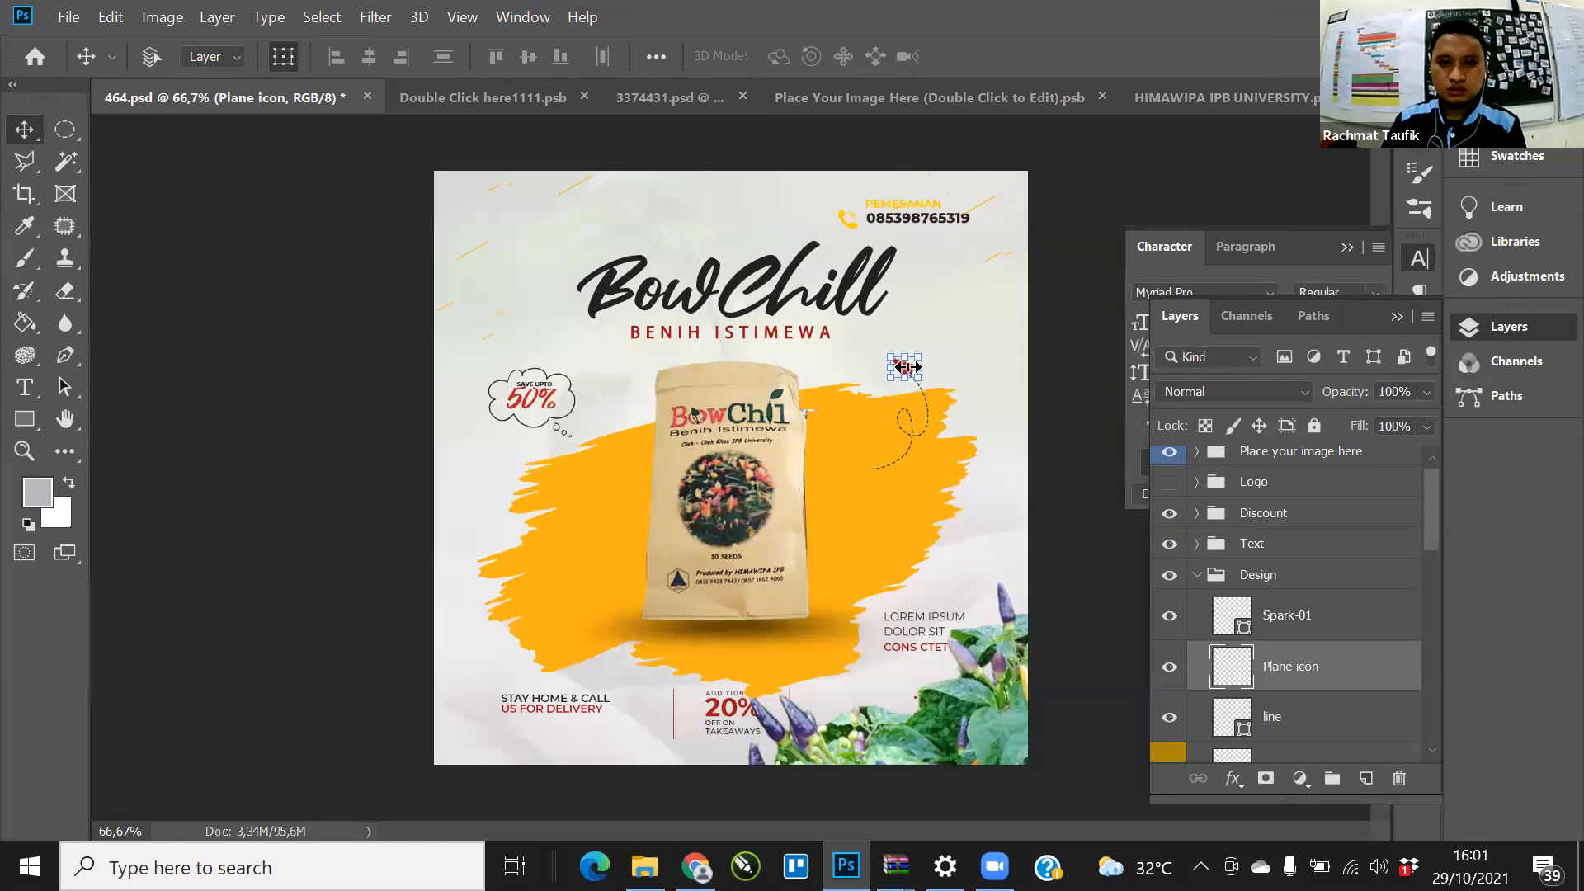
drag(1301, 682, 1302, 579)
drag(899, 261, 980, 564)
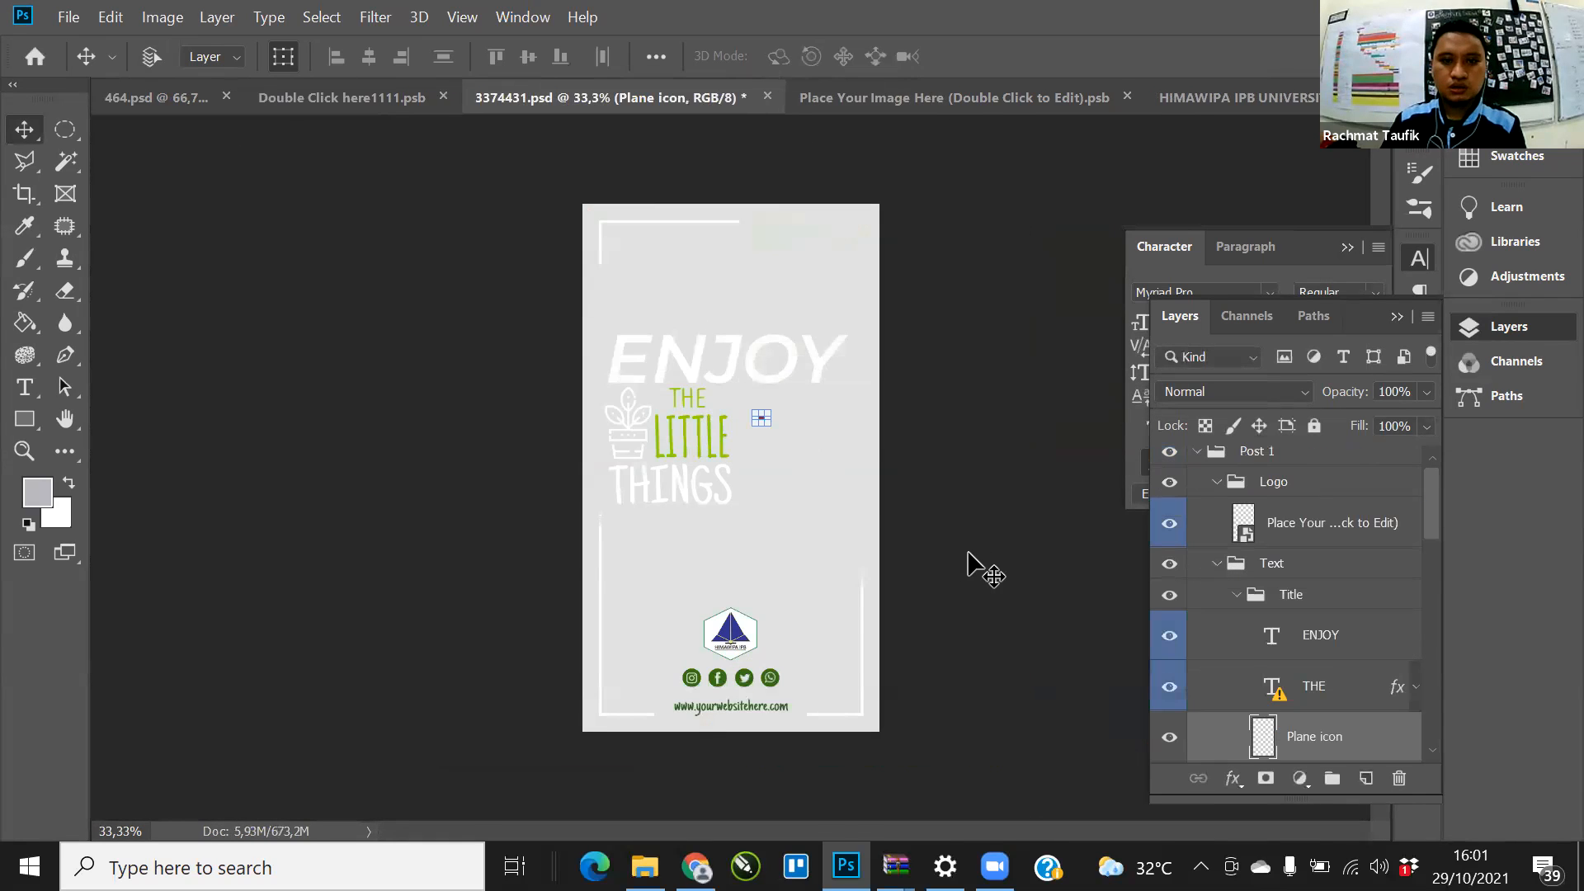
Step: Enlarge the plane icon several times over and position it above the end of the ENJOY title
key(ctrl+t)
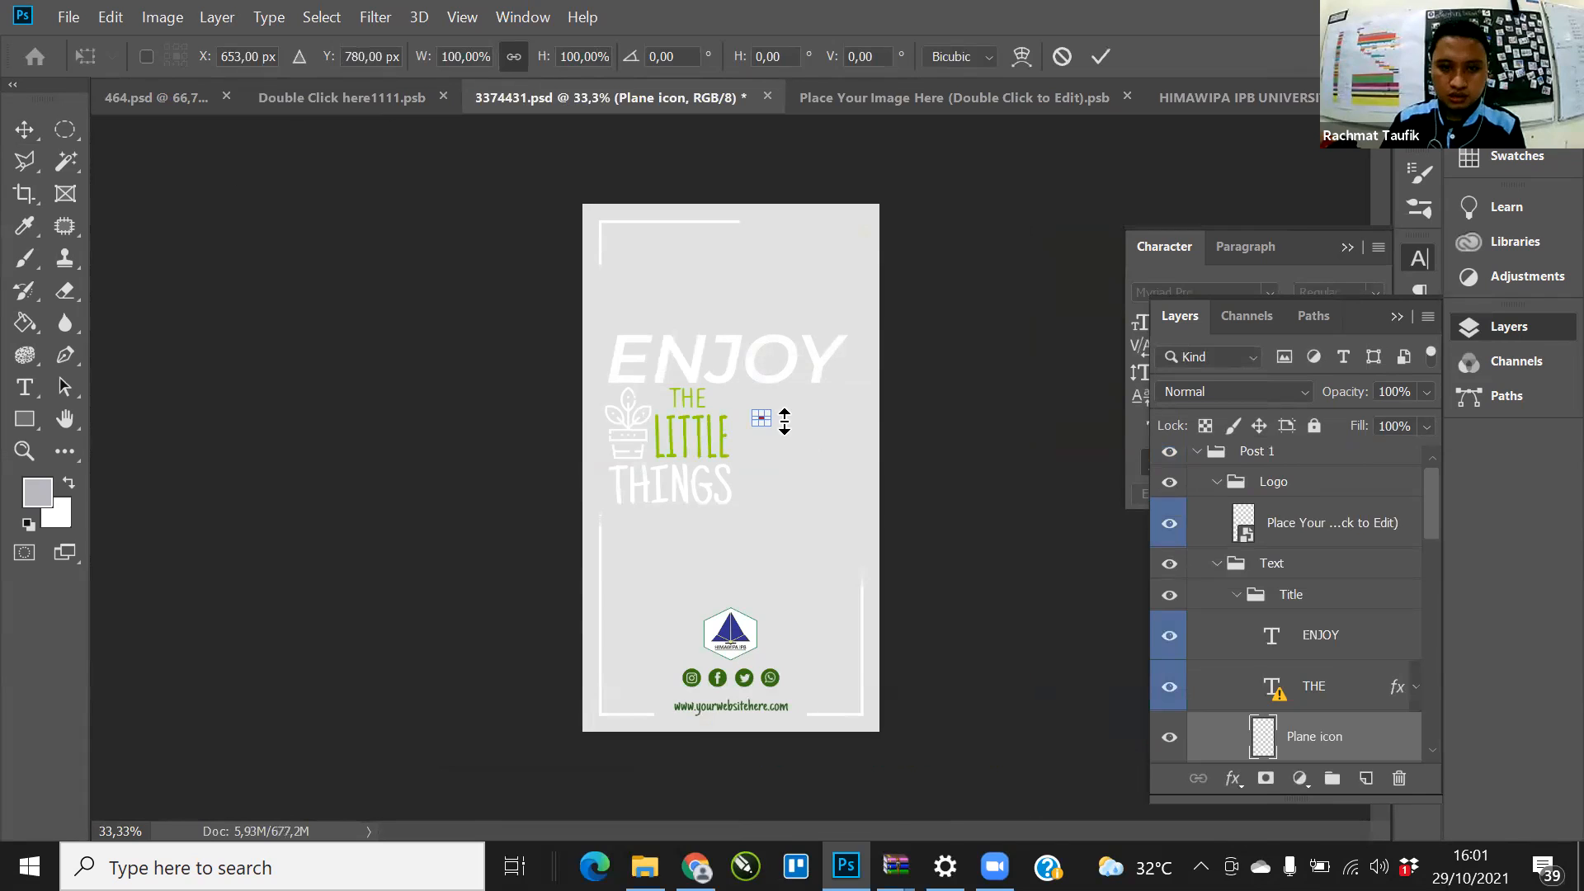
drag(766, 423, 814, 290)
key(Return)
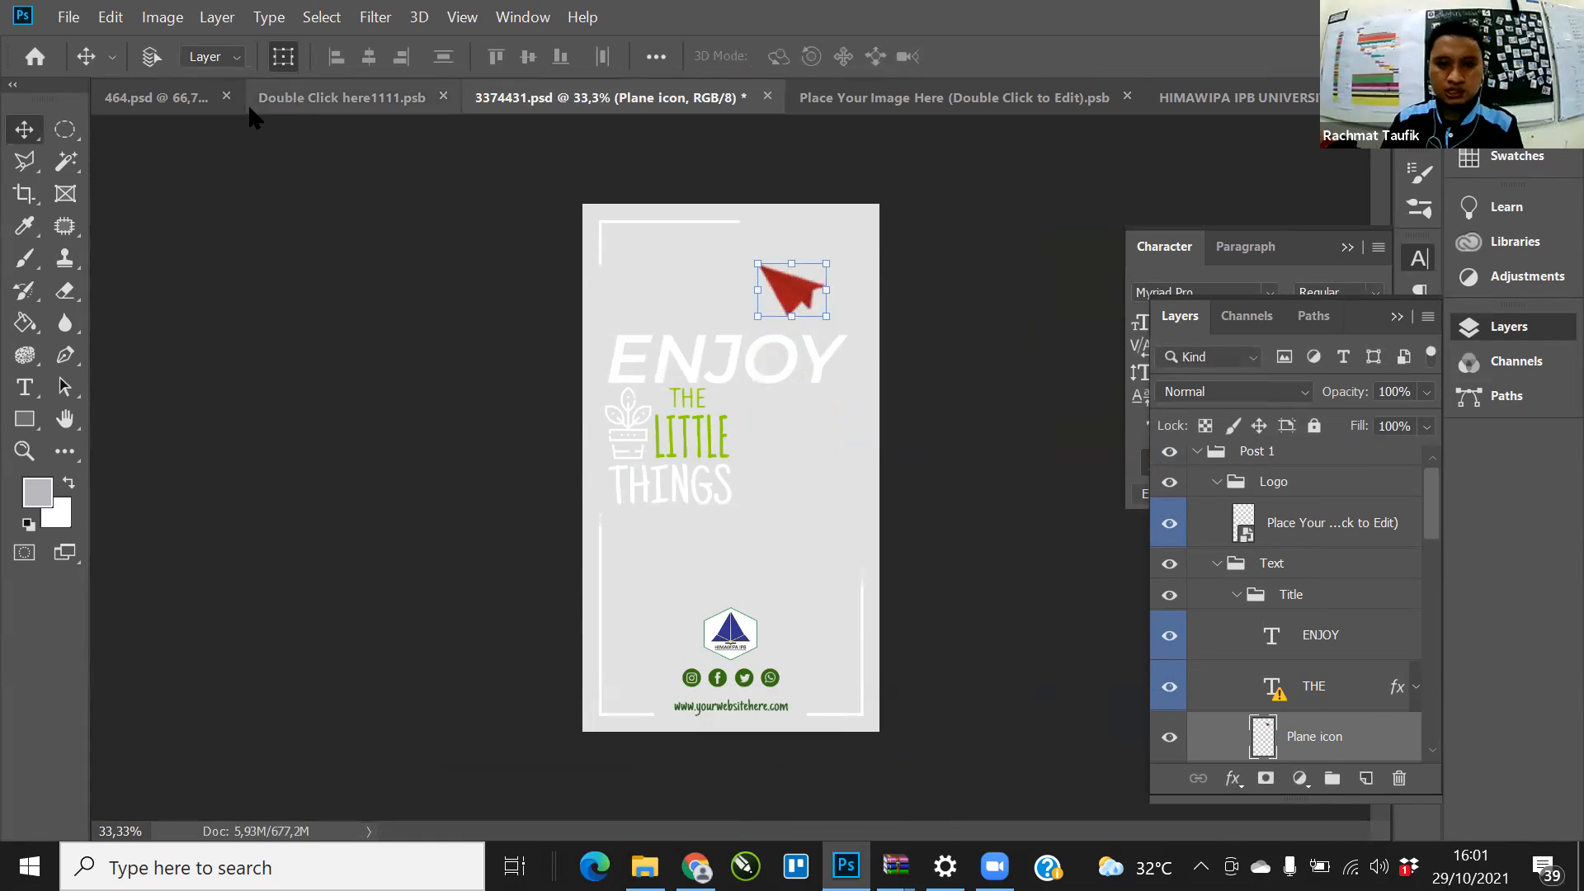
Step: Bring up the 444.psd poster and remove its two vertical and three horizontal guides
click(156, 100)
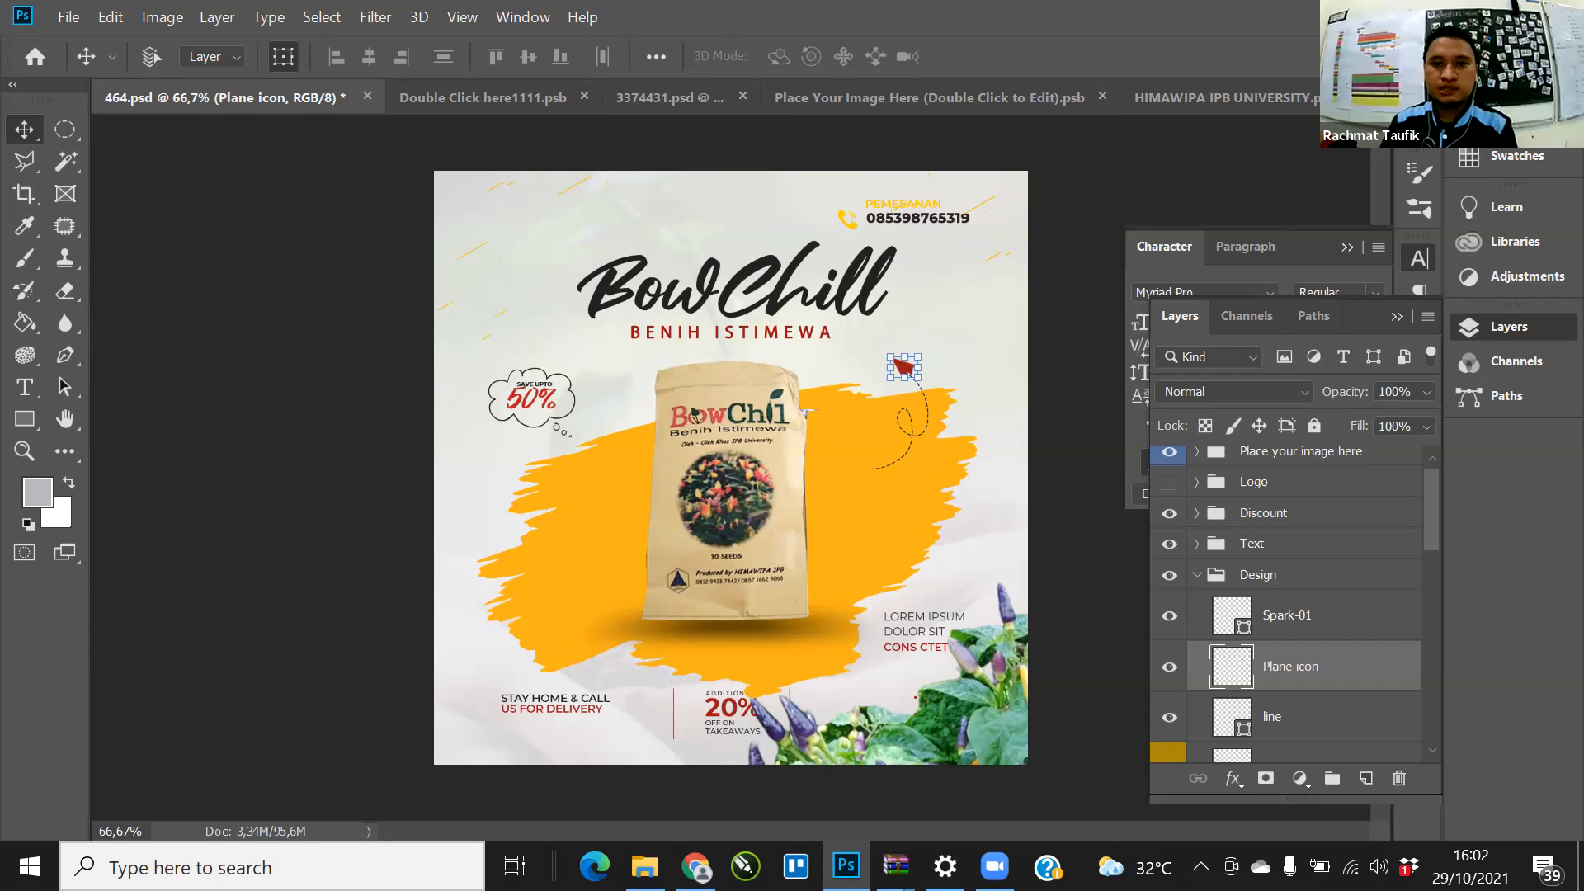
click(1360, 98)
click(1029, 101)
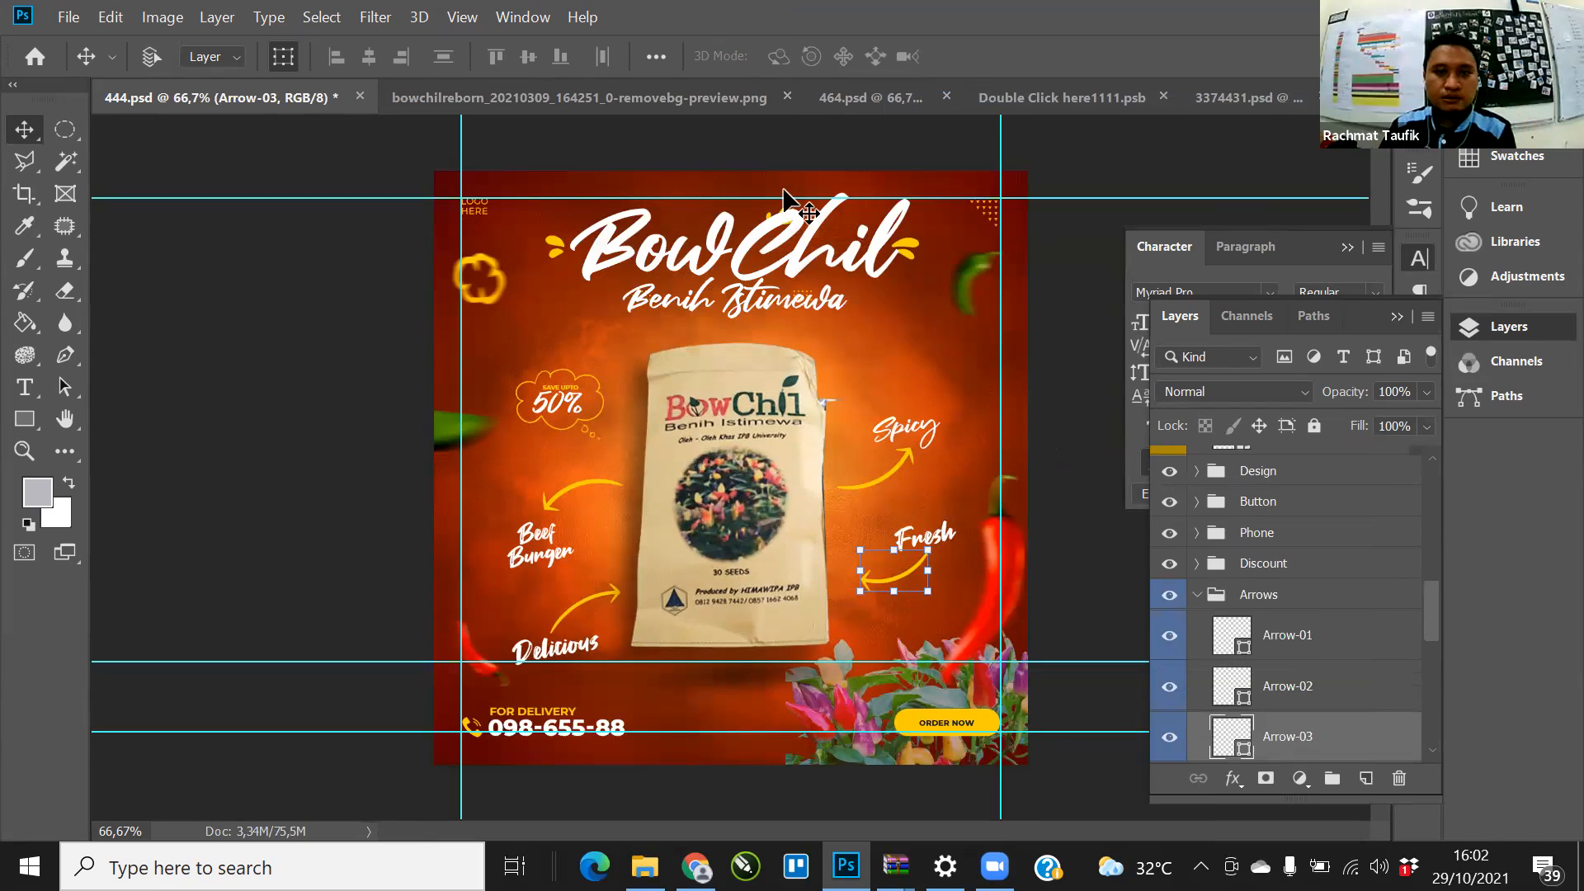
drag(788, 198, 825, 49)
drag(466, 154, 62, 173)
drag(999, 149, 1032, 78)
drag(611, 660, 829, 799)
drag(859, 732, 862, 793)
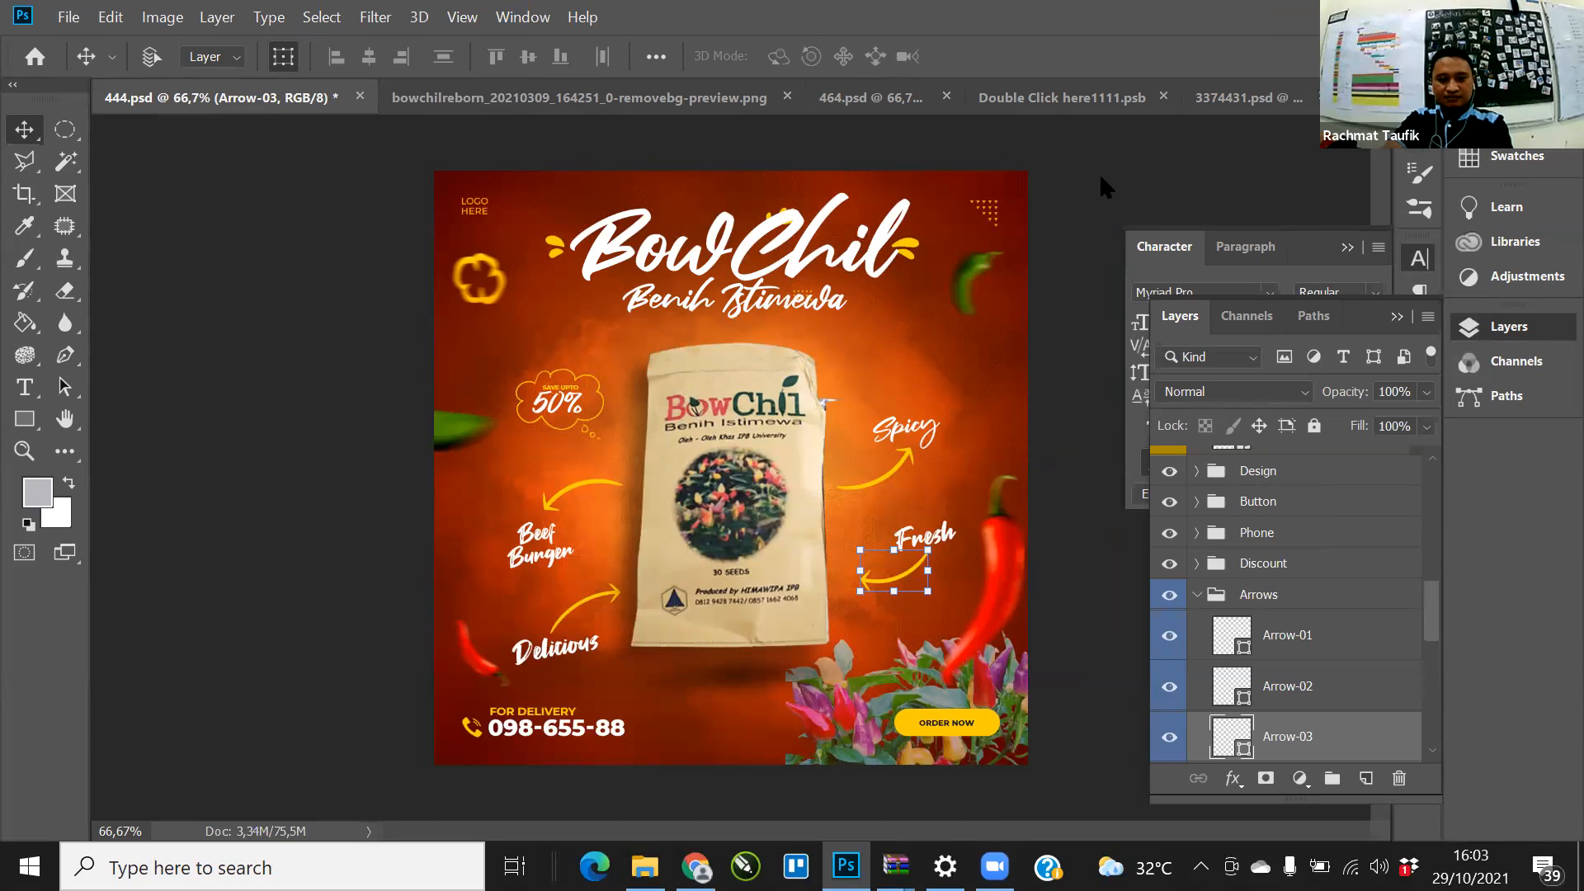
click(1066, 269)
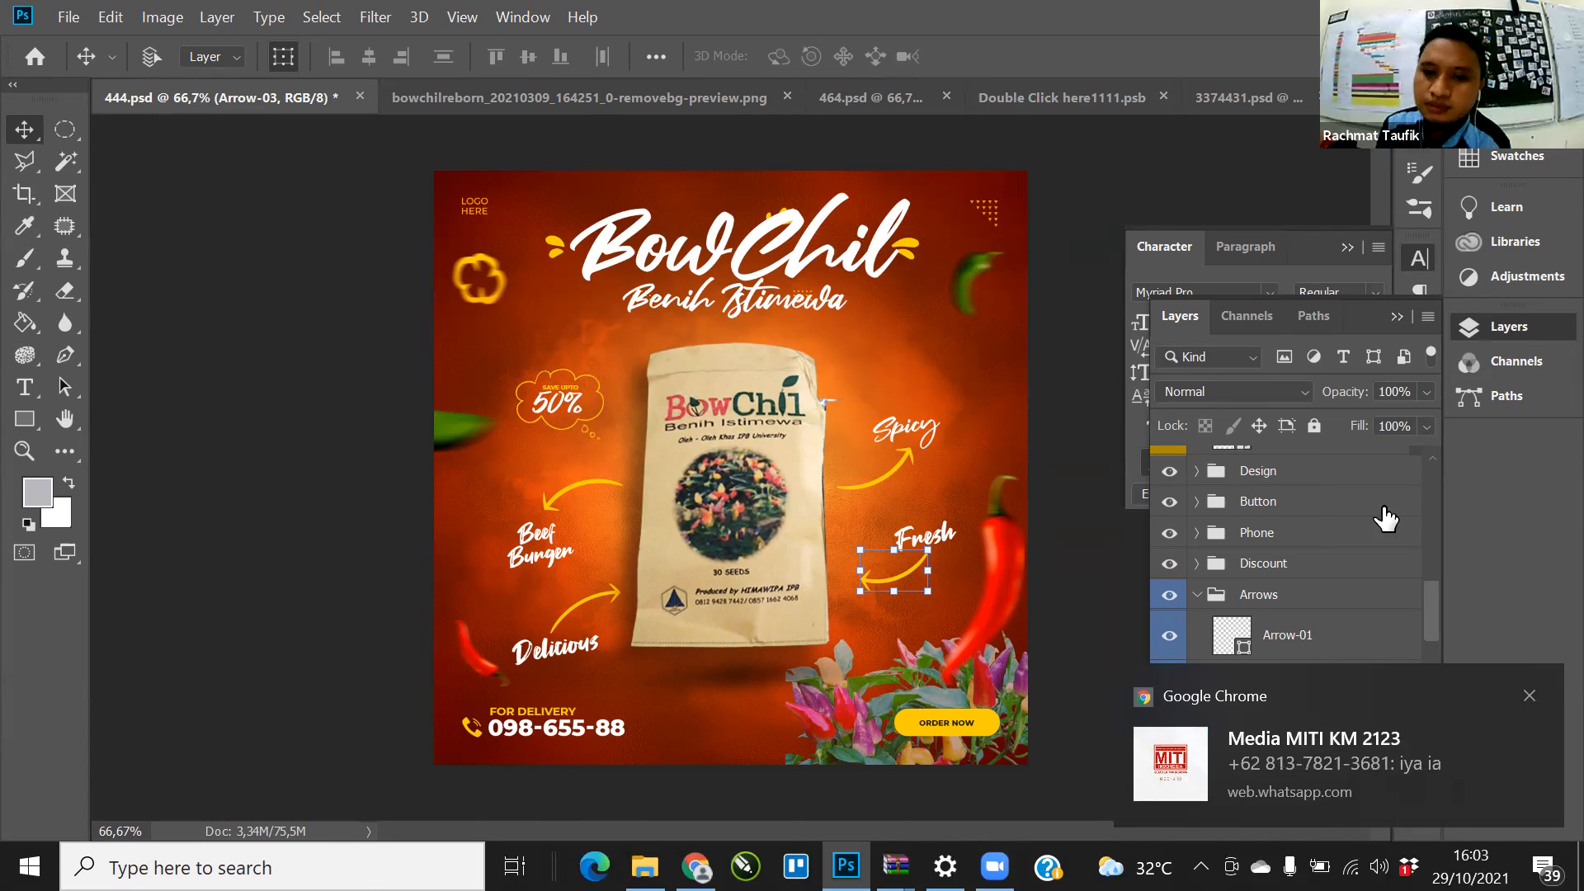
Step: Dismiss the chat notification and open the Double Click here smart object from the "Place your image here copy" group
click(1528, 698)
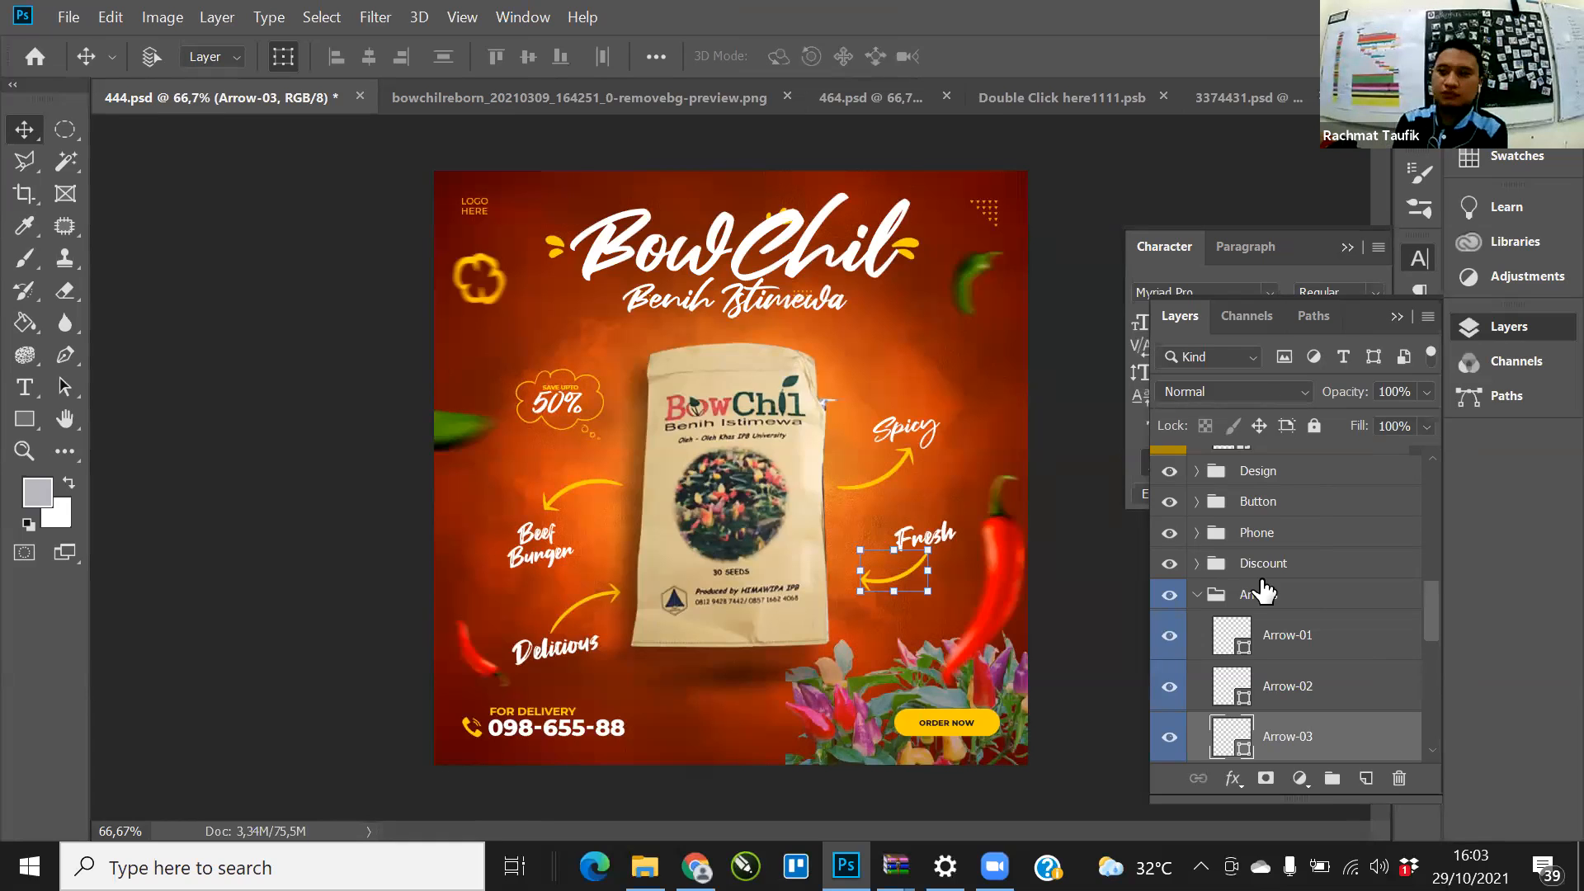
scroll(1263, 590, up, 5)
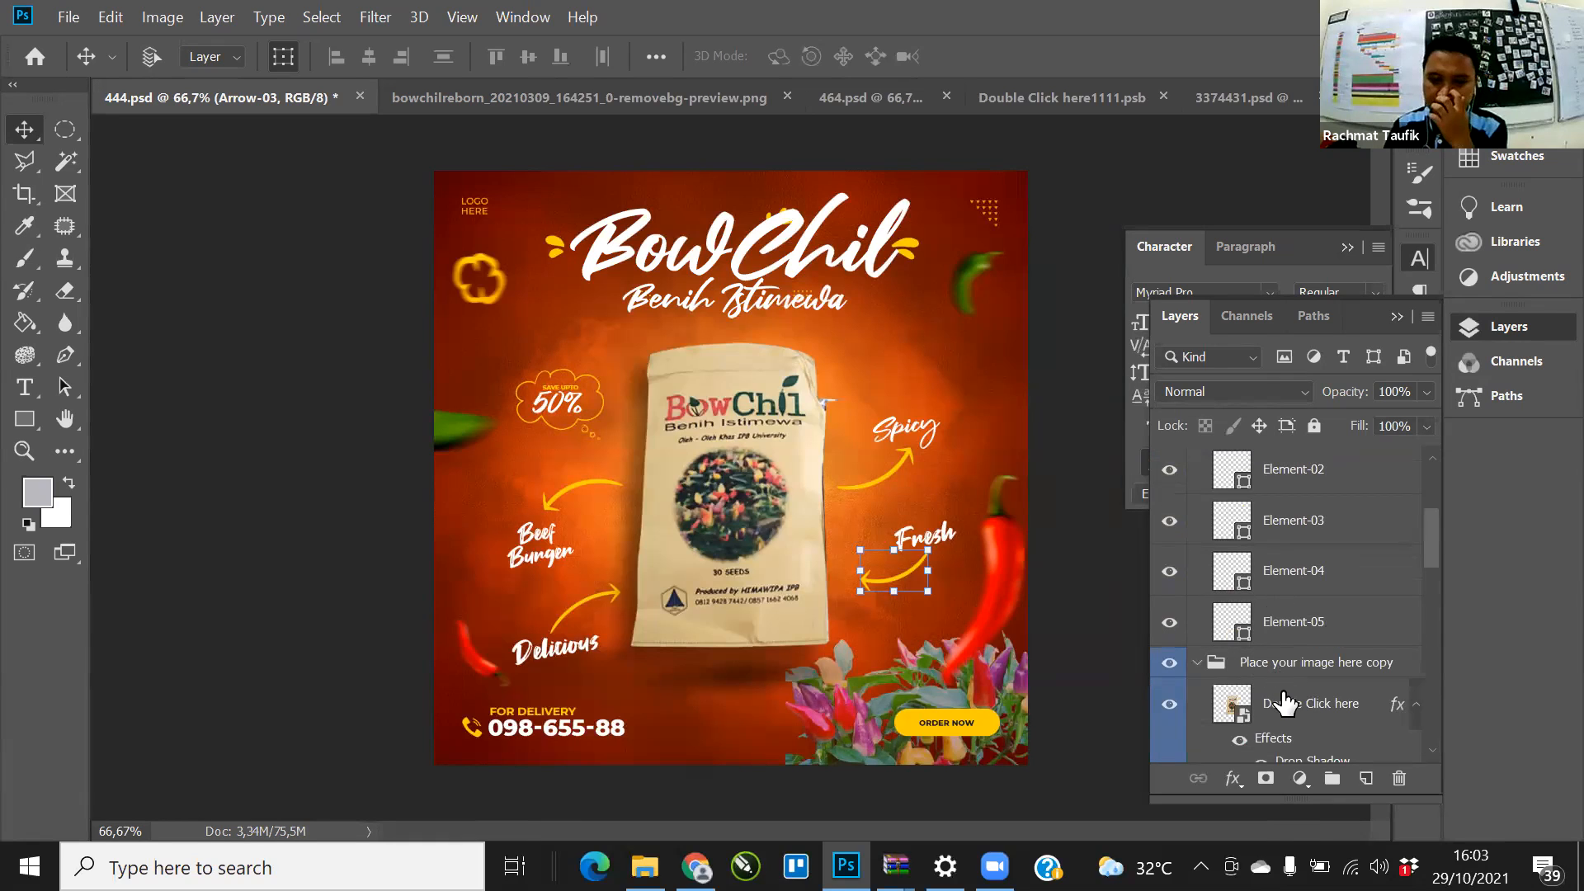
scroll(1290, 710, down, 1)
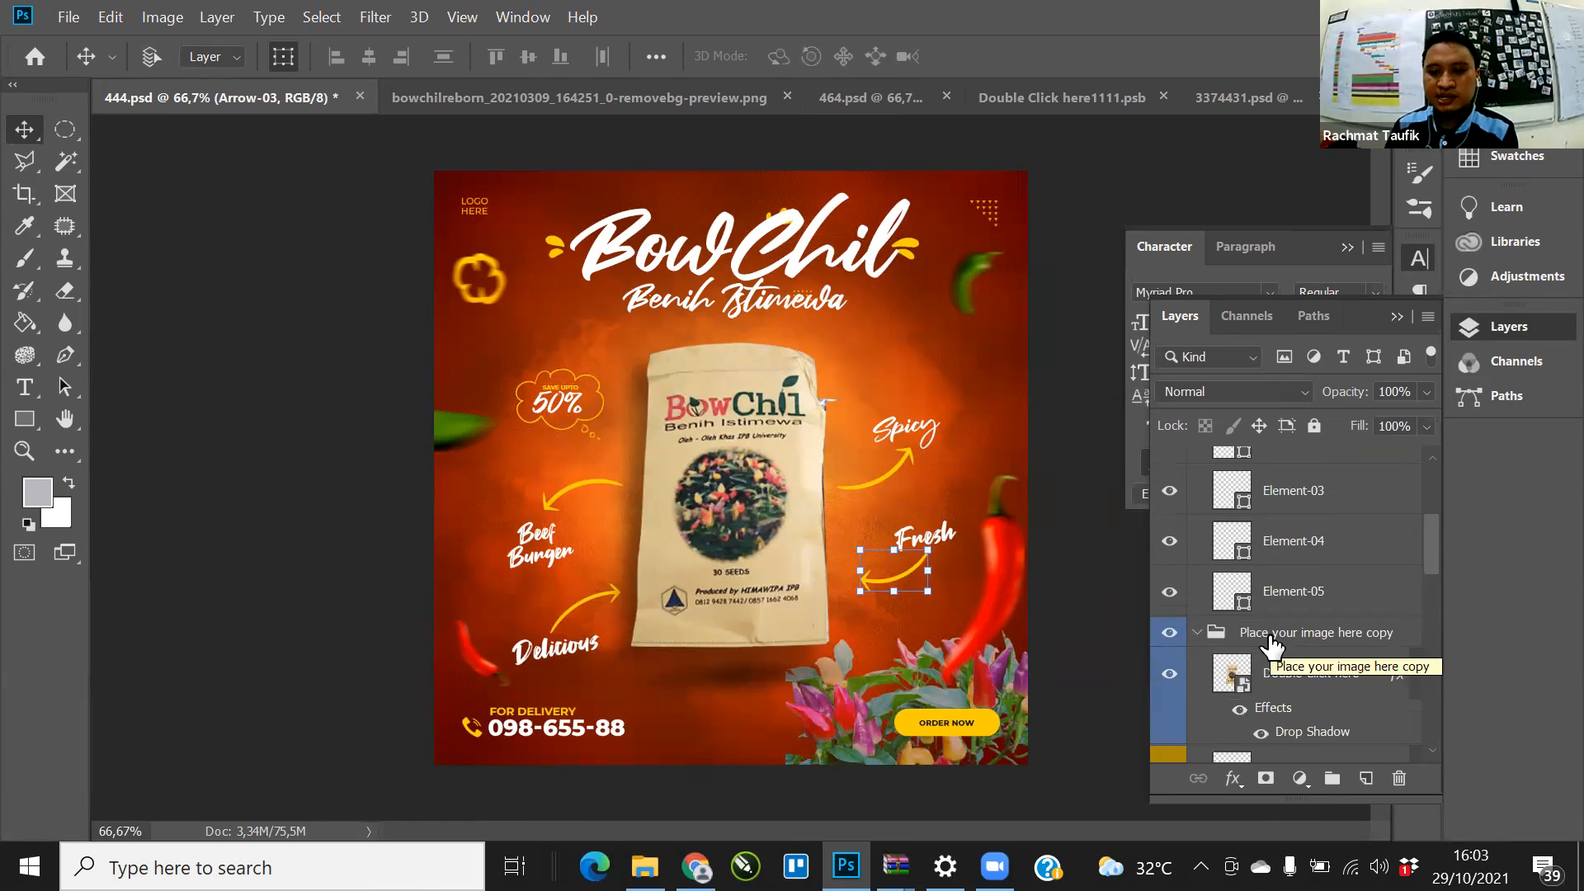
click(1238, 685)
double_click(1242, 687)
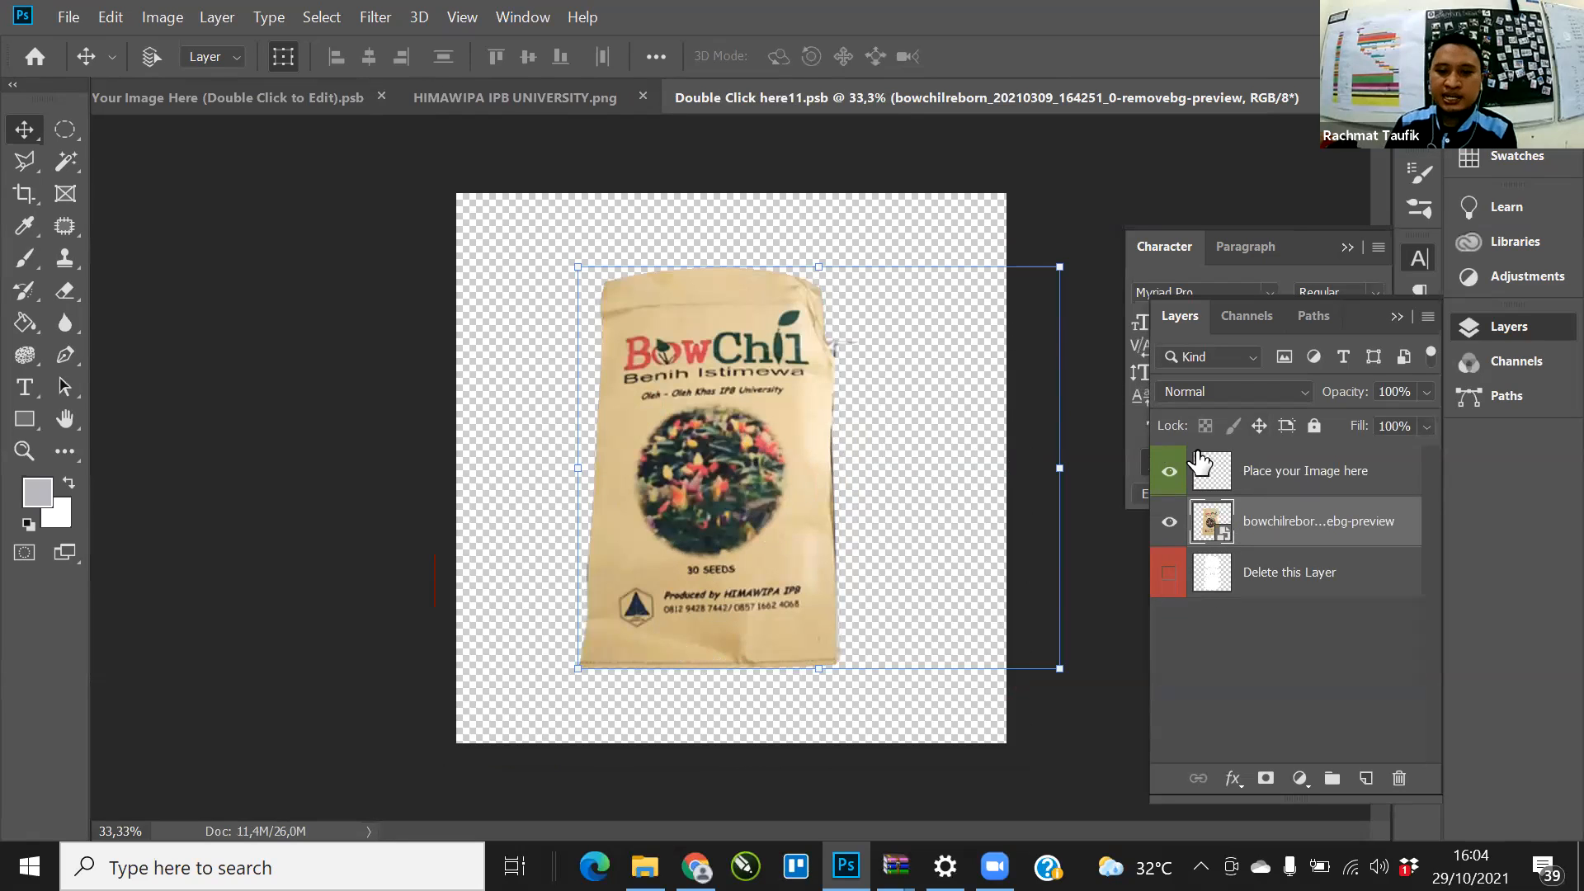
Step: Place the downloaded himawipa.png logo from the browser into the Double Click here11.psb smart object at its fitted size
click(696, 867)
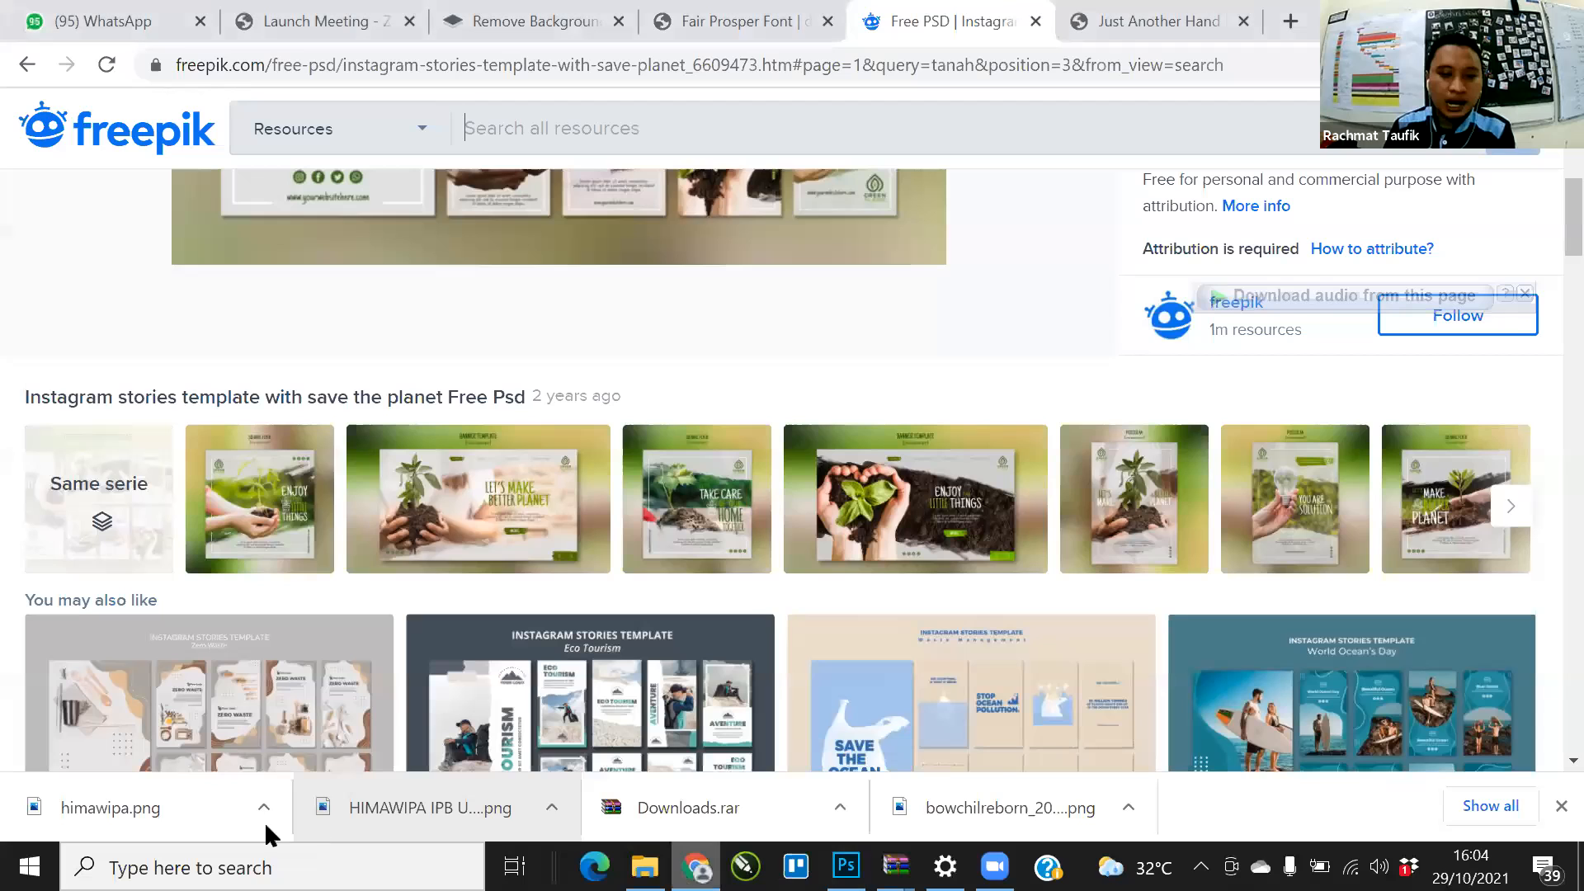
drag(123, 807, 938, 591)
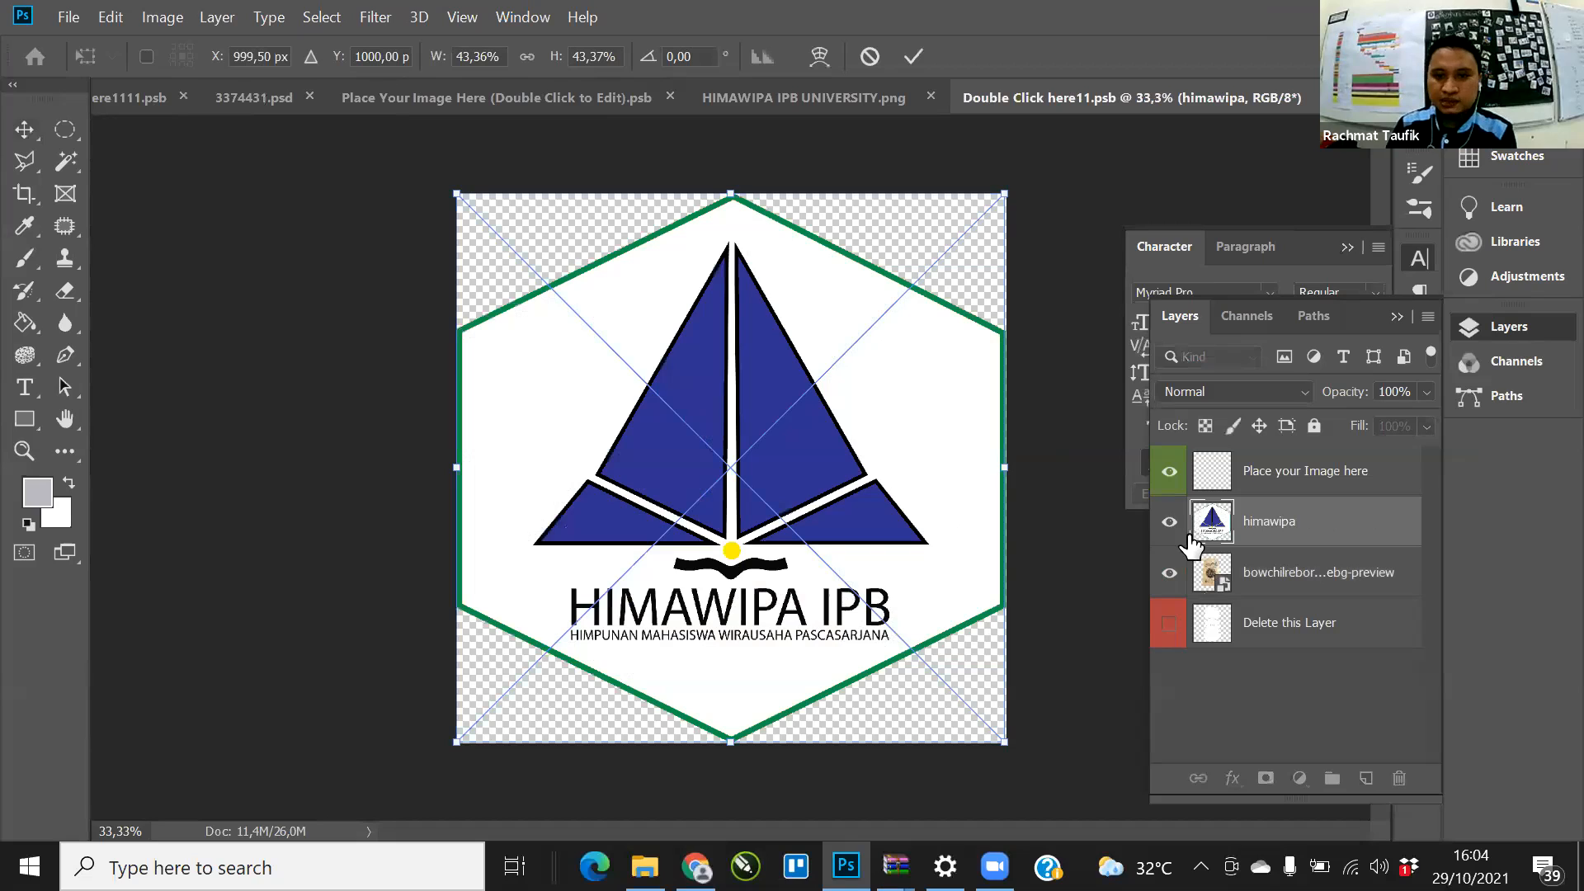
key(Return)
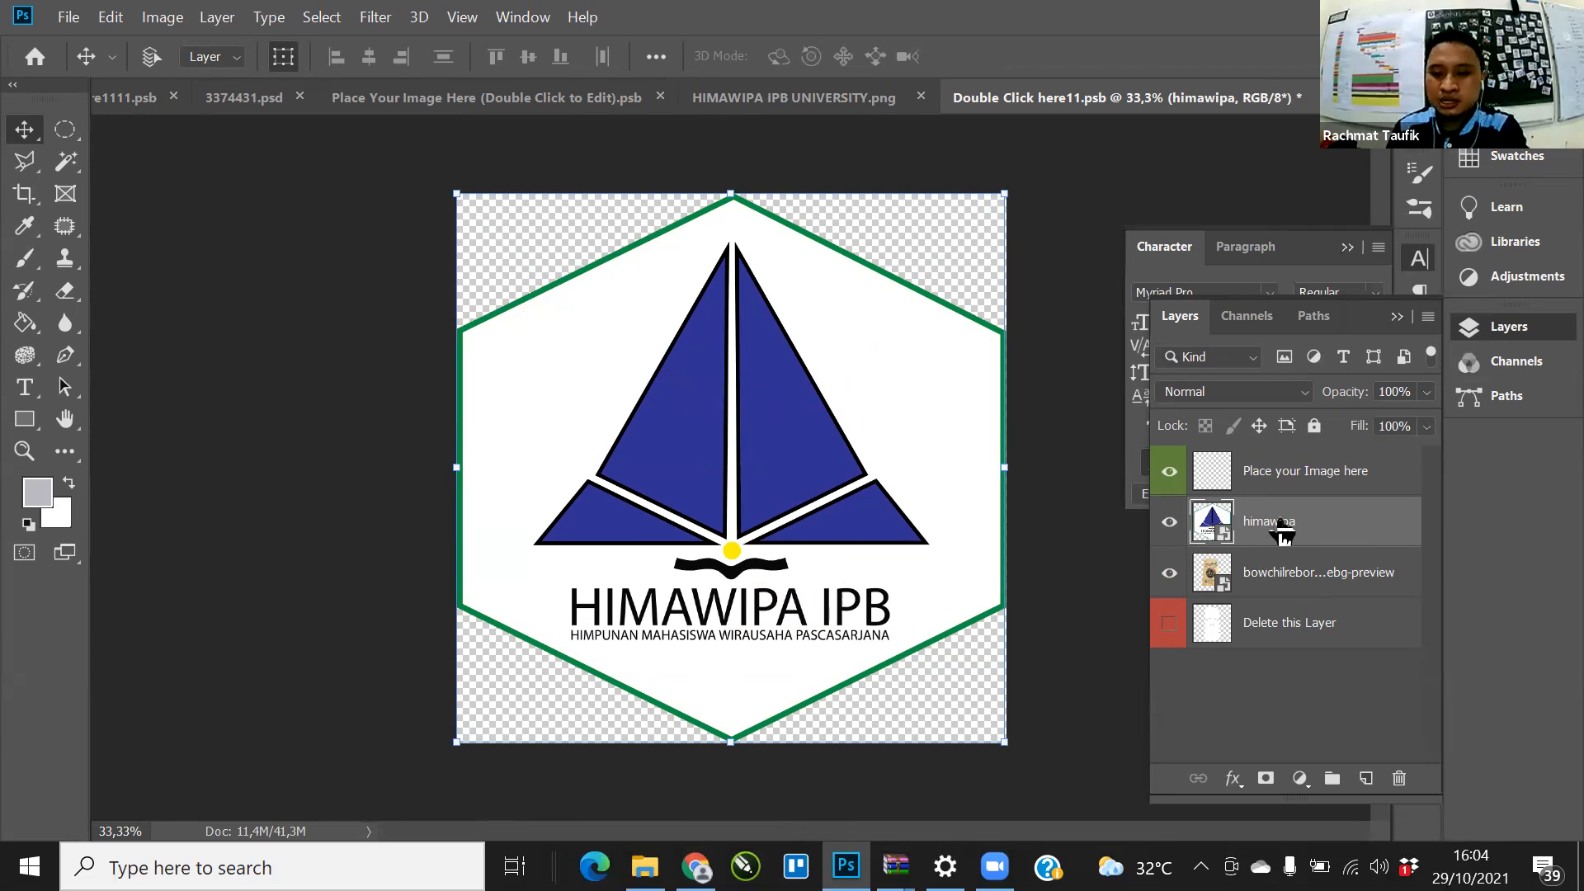
Step: Delete and restore the himawipa layer, hide it instead, and save the smart object
key(Delete)
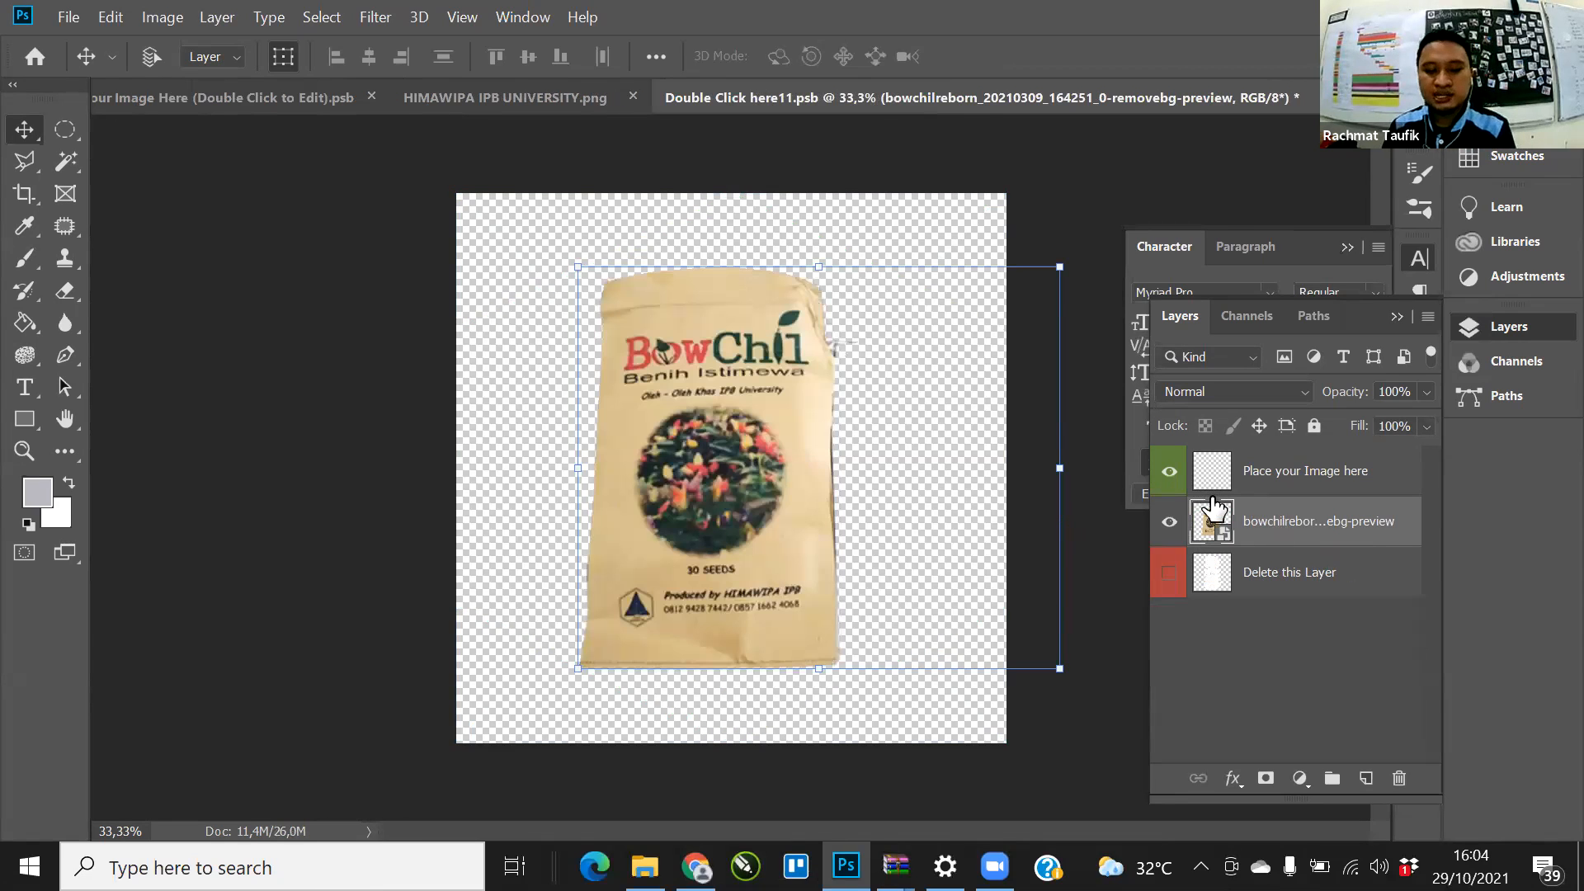
key(ctrl+z)
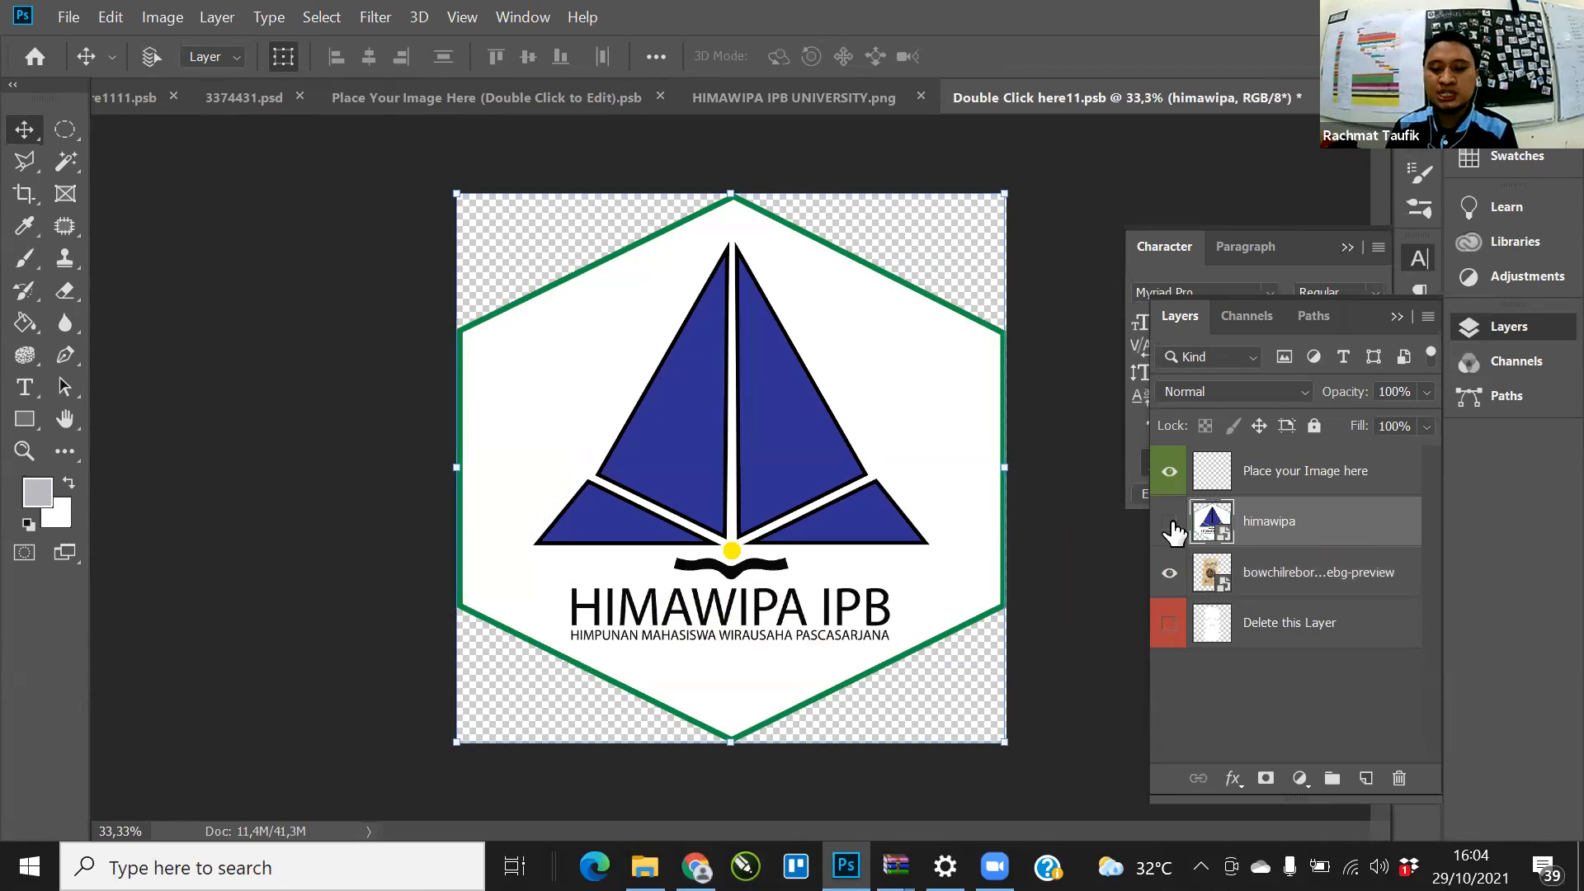
click(1170, 522)
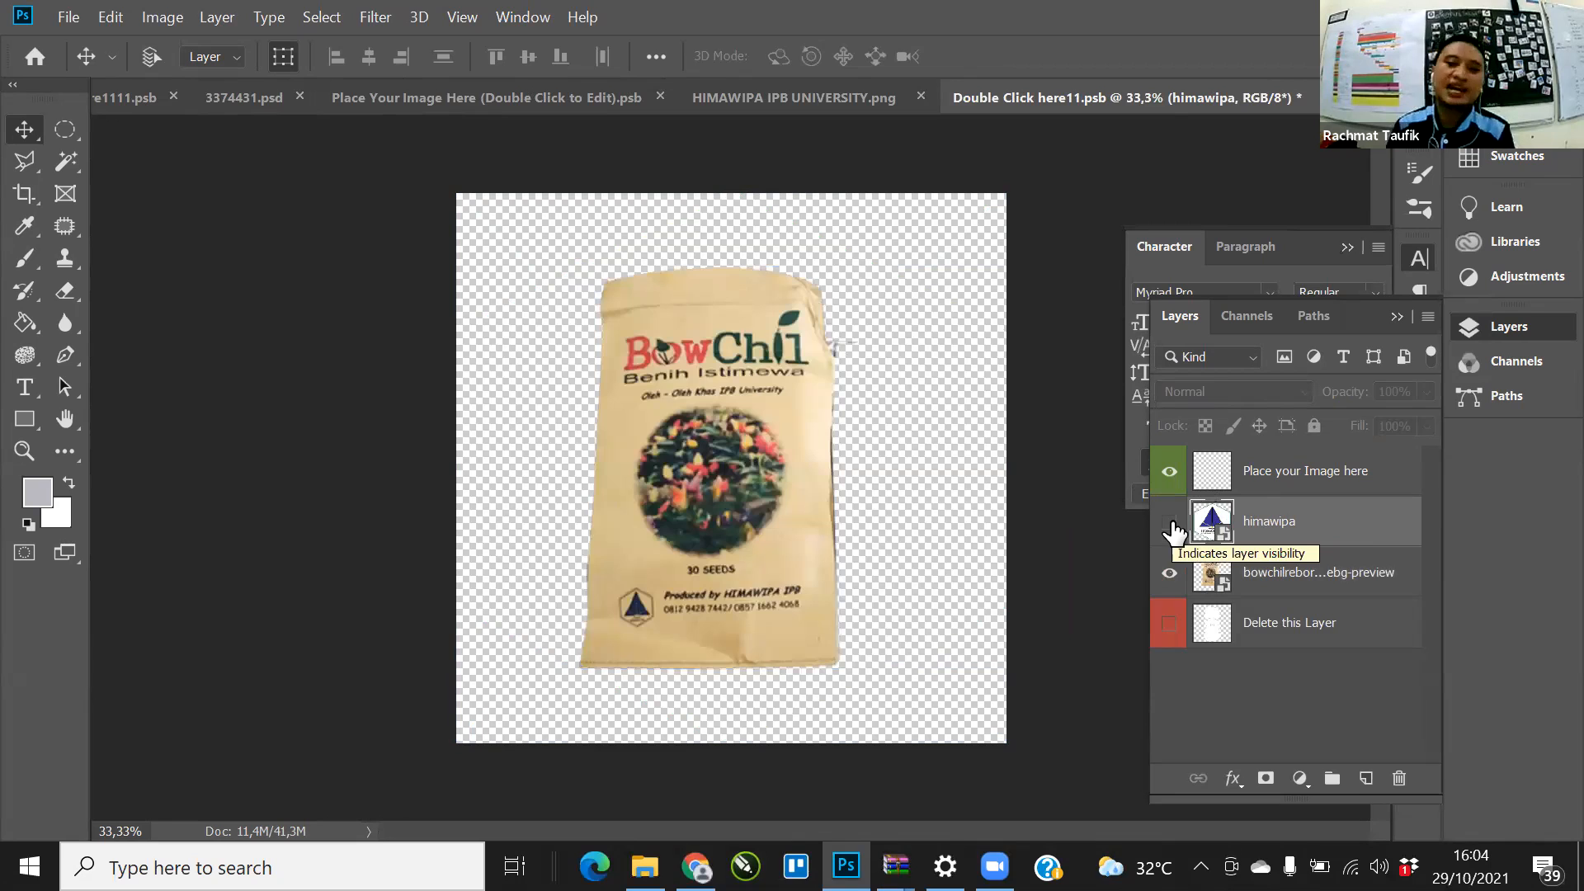
key(ctrl+s)
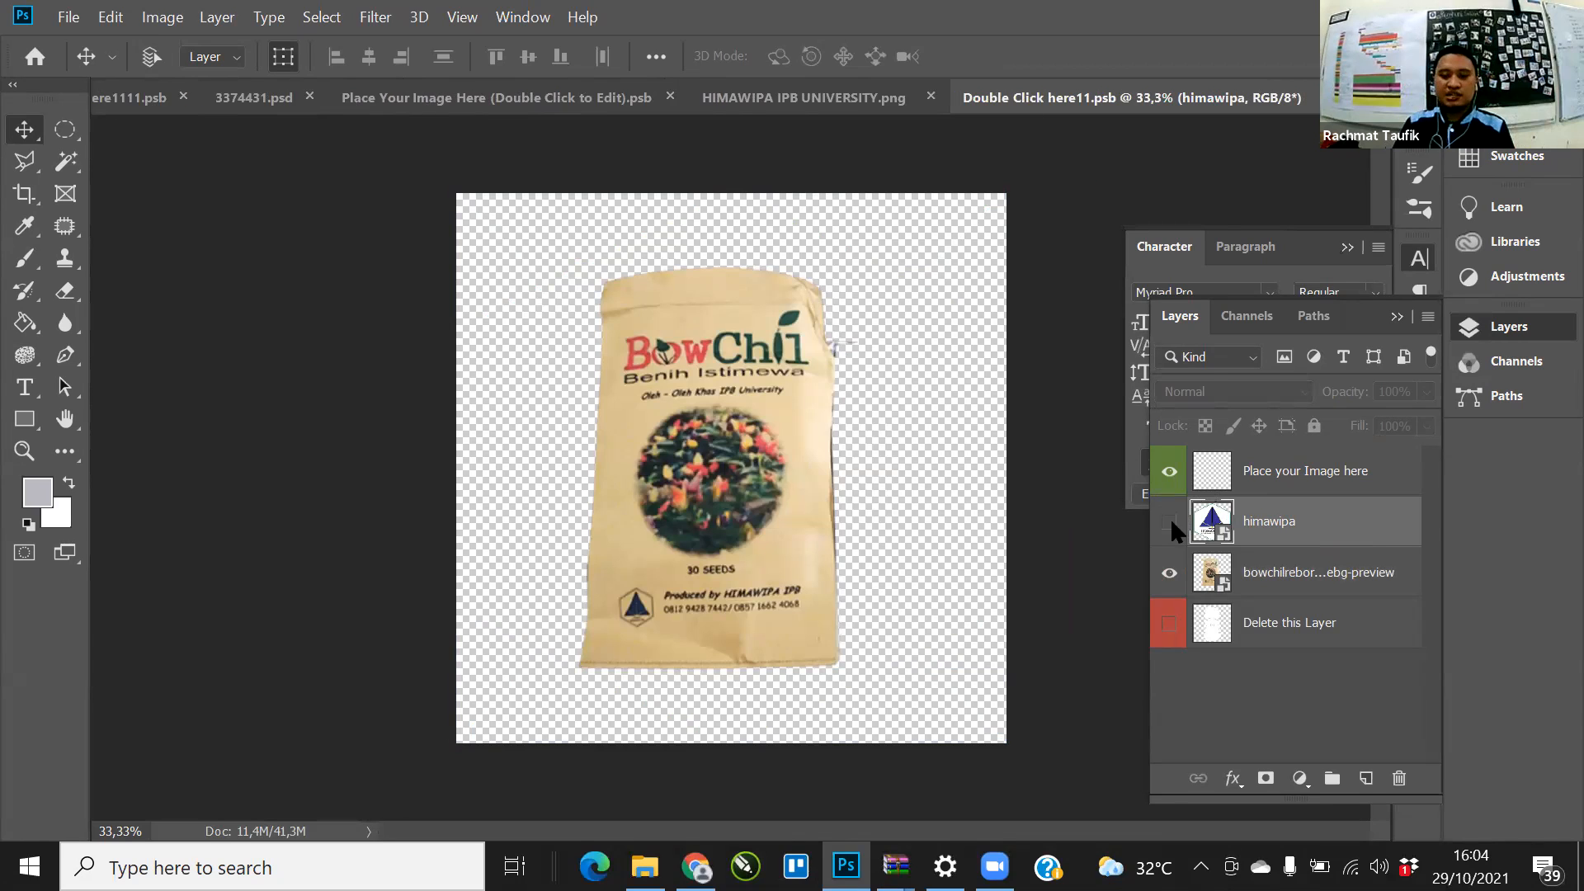
Step: Compare the logo with the seed packet by showing the himawipa layer and hiding it again
click(1170, 474)
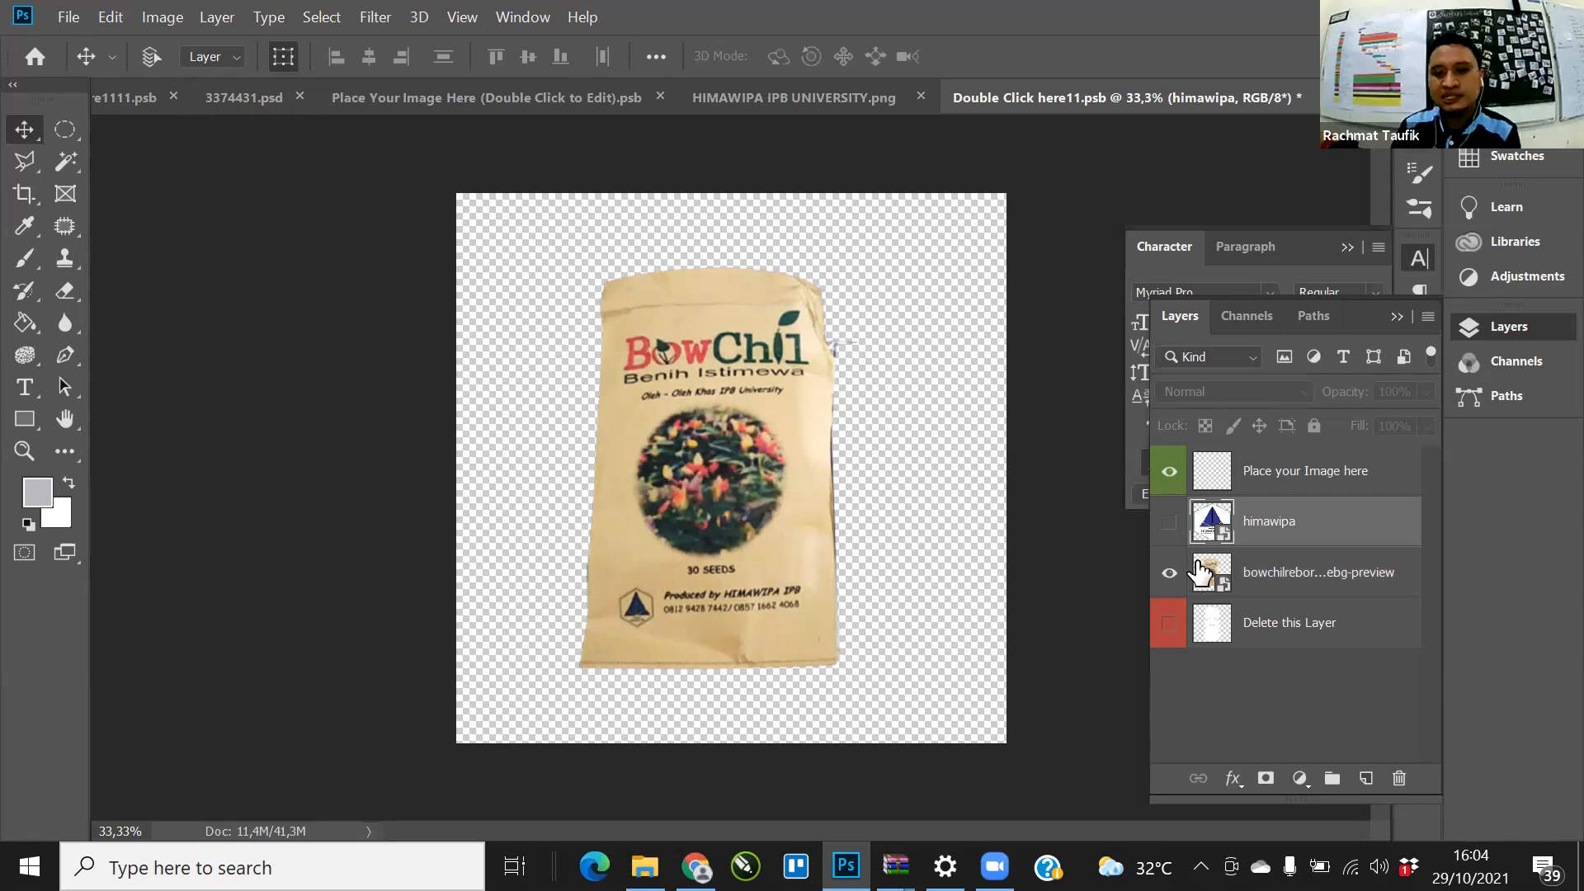
click(1169, 522)
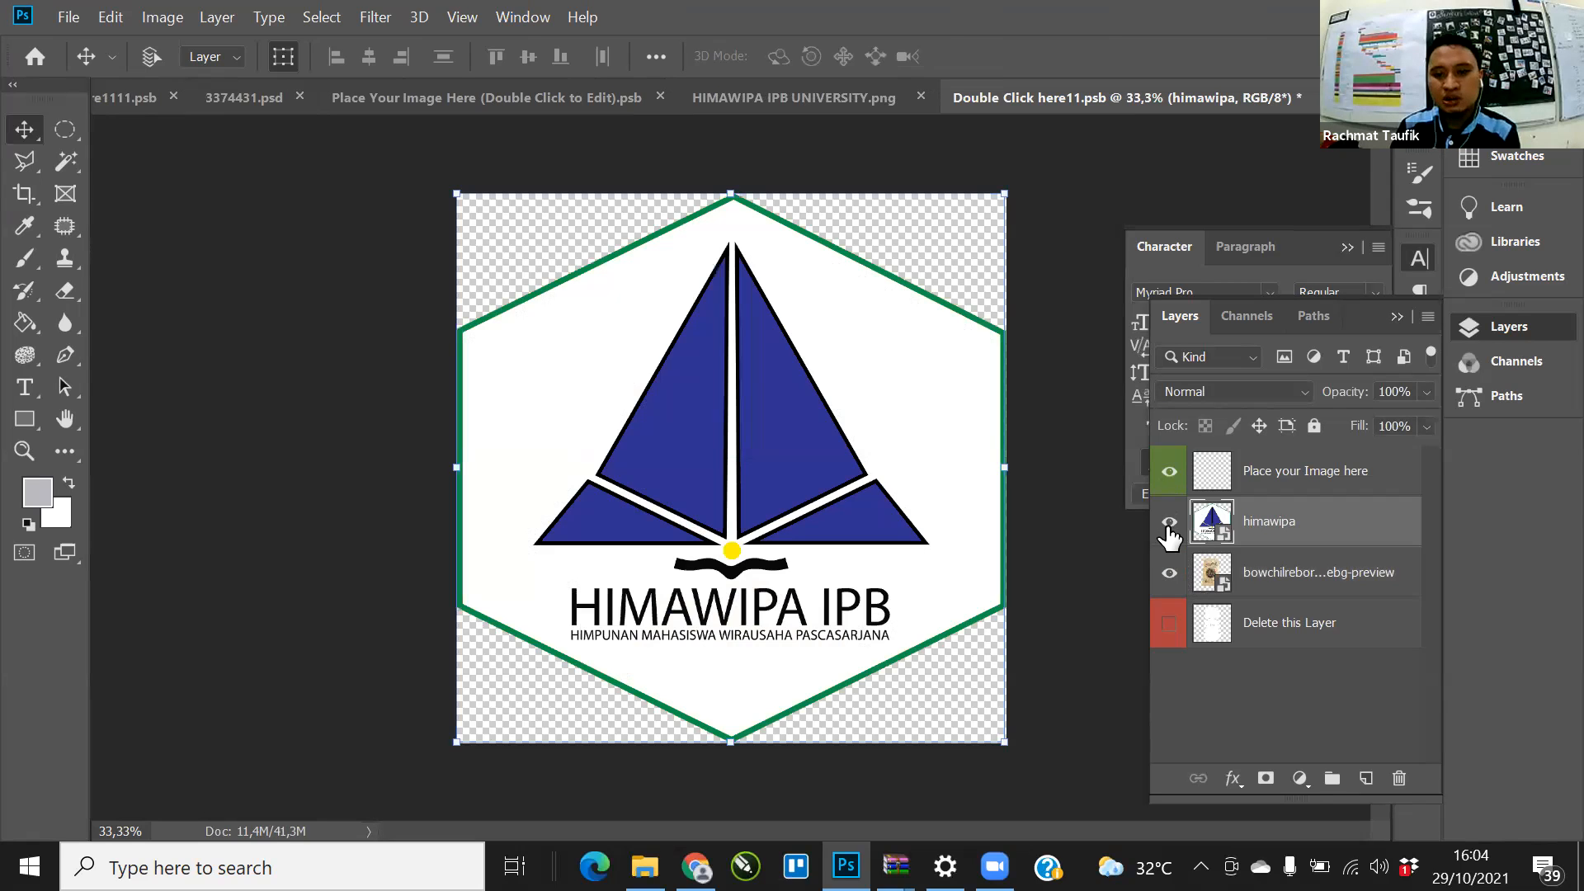
click(1170, 523)
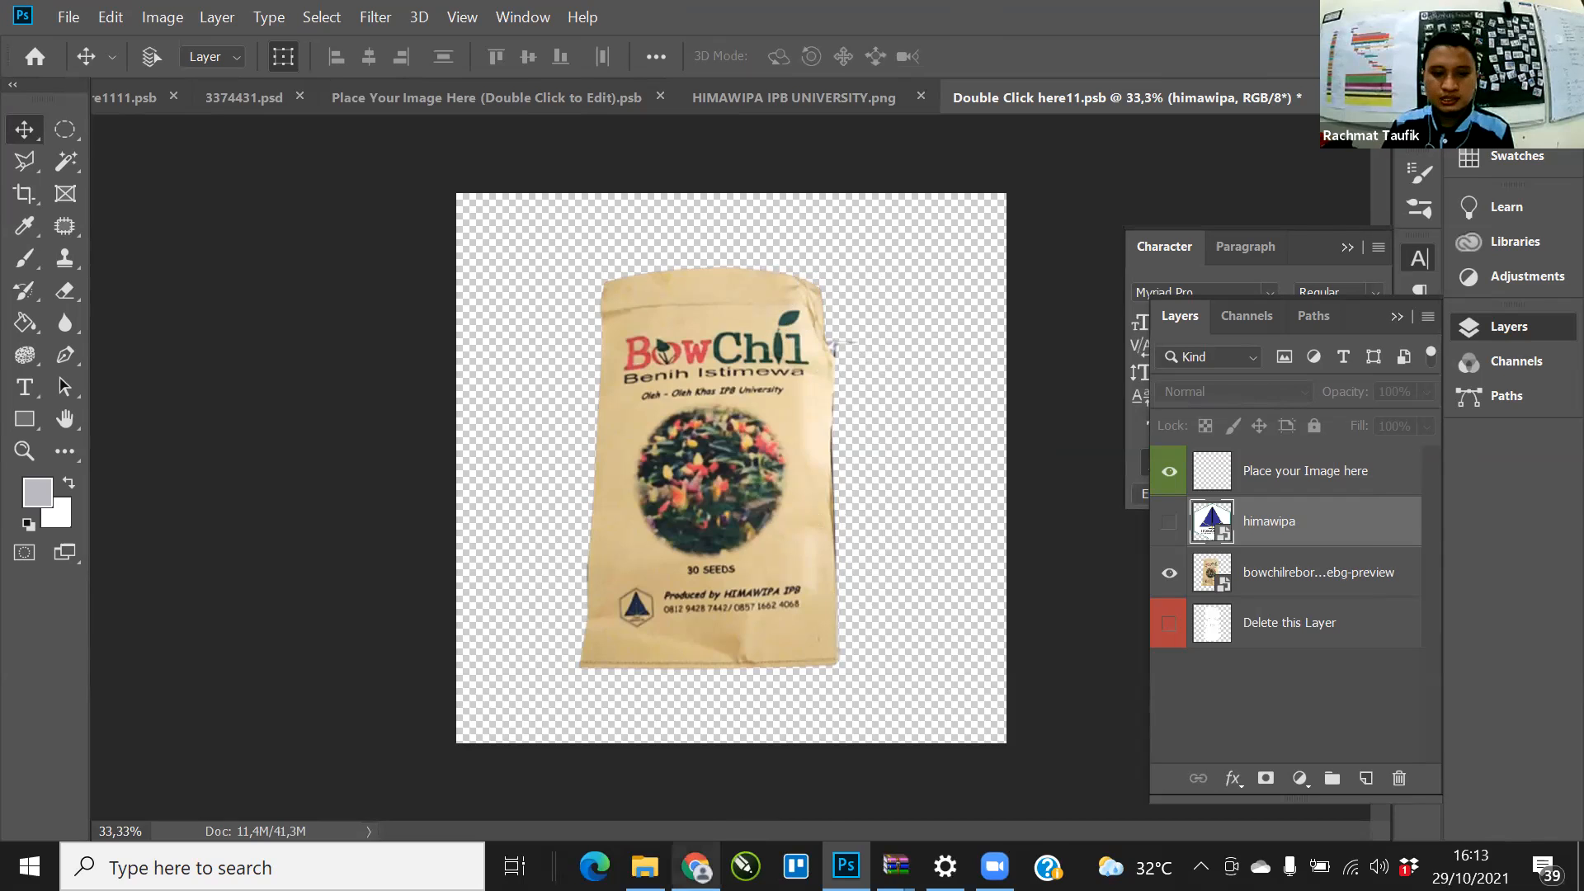
Step: Bring in the WhatsApp group photo and raise its layer above the "Place your Image here" layer
mouse_move(697, 864)
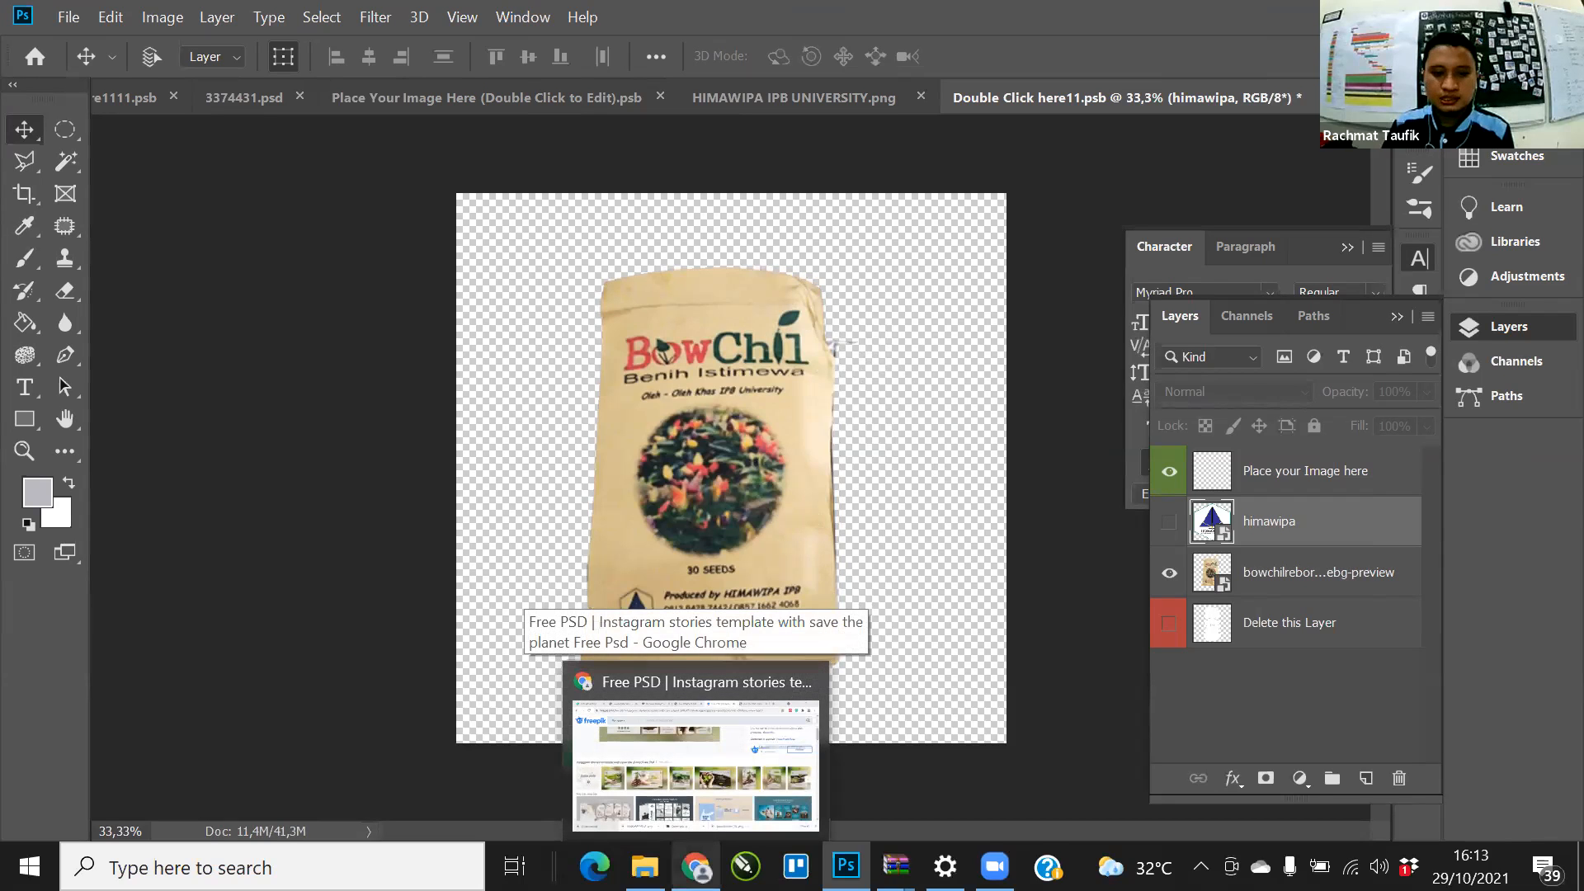
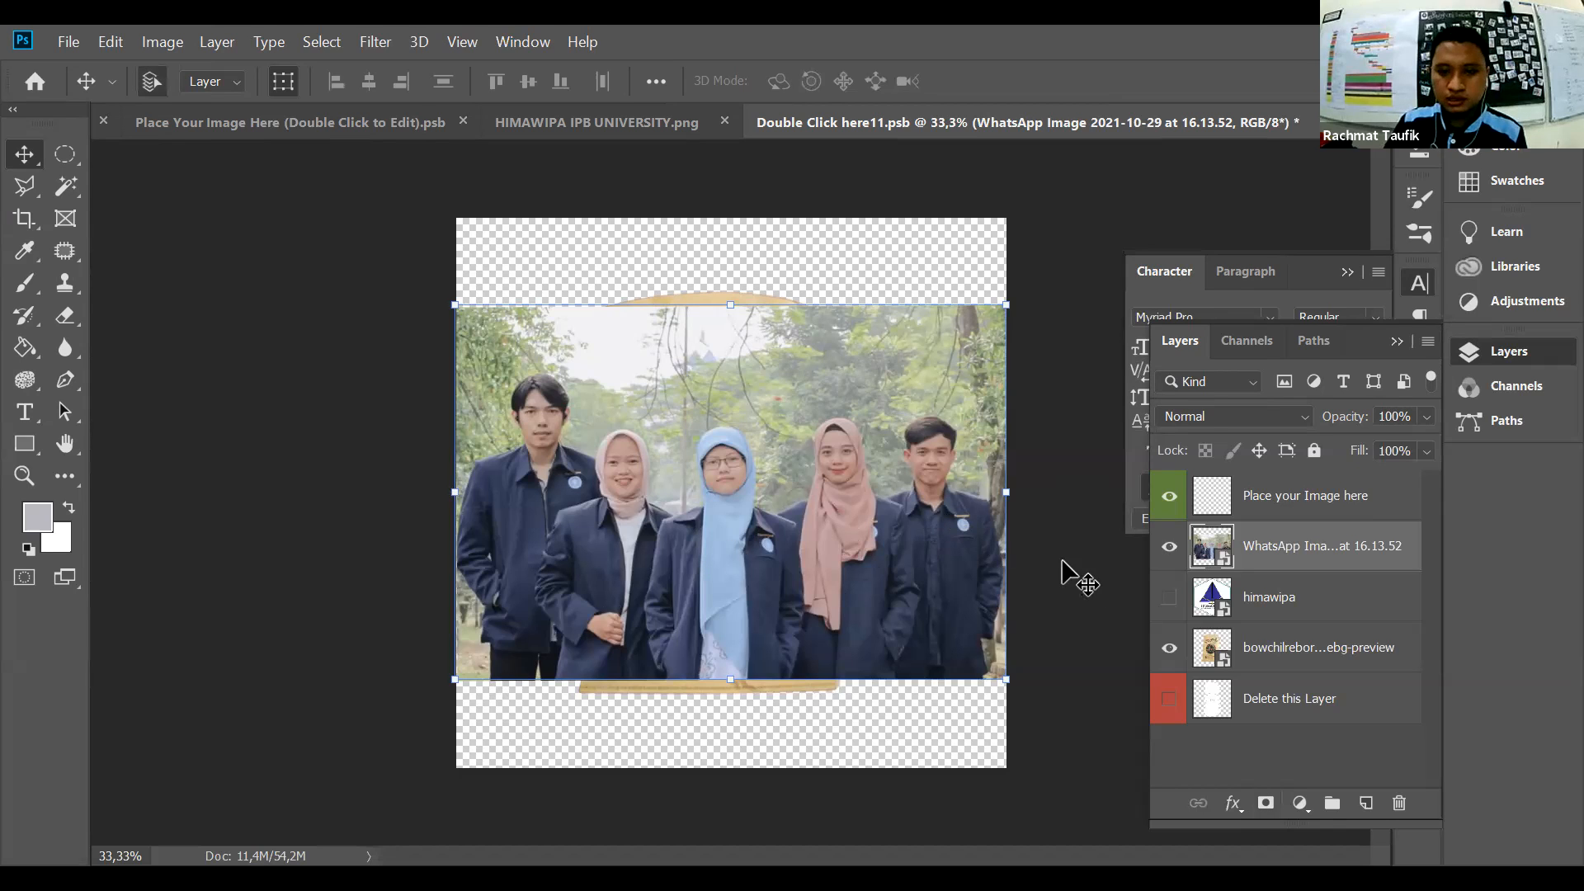
key(ctrl+bracketright)
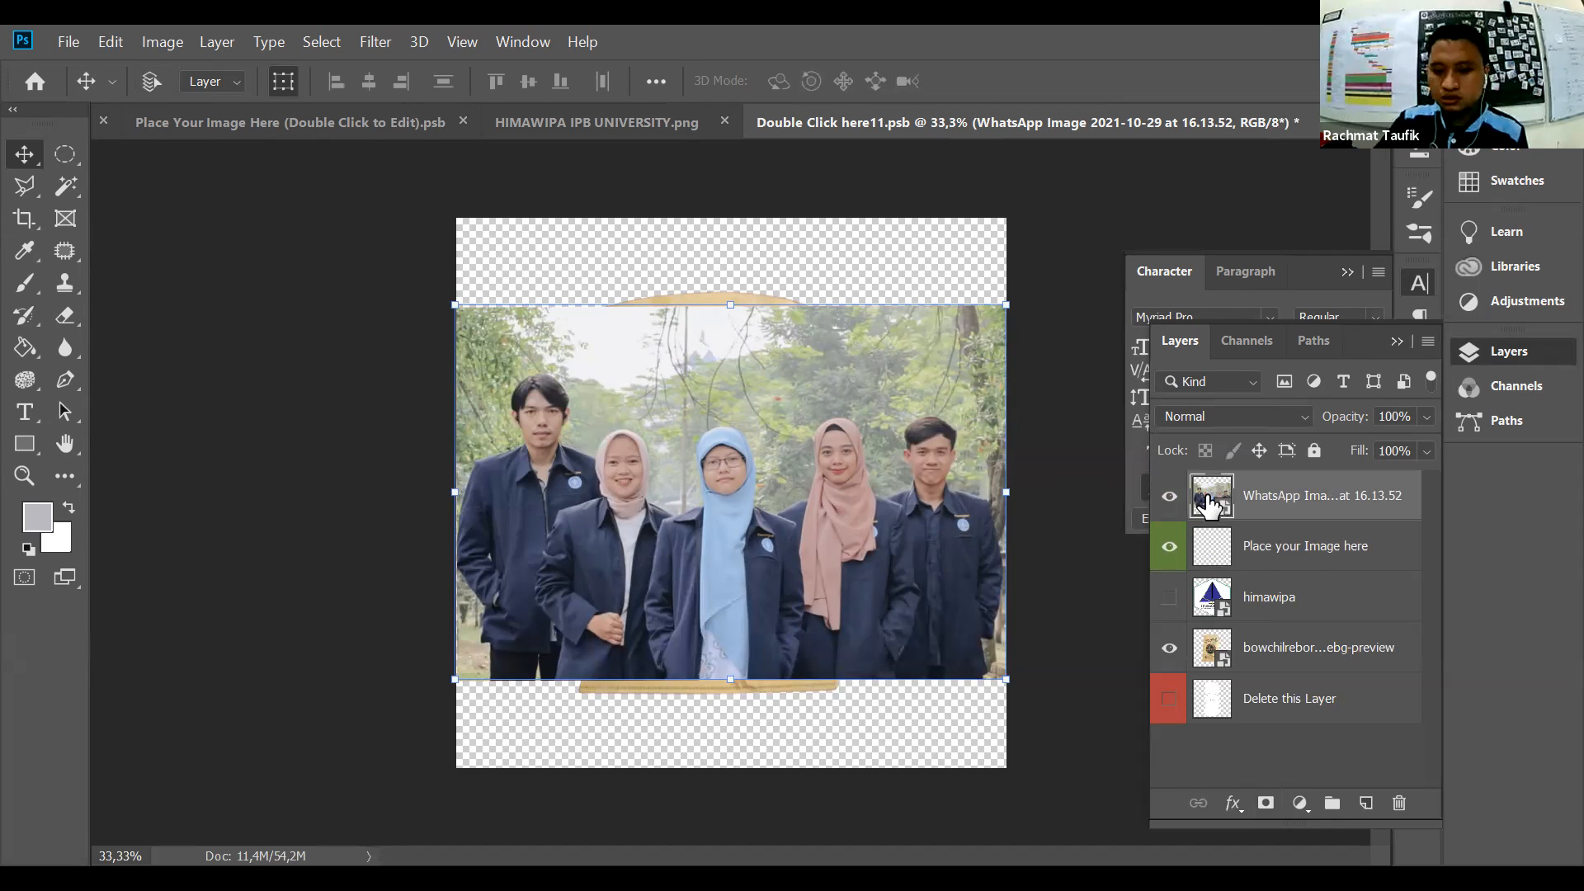
drag(1210, 505, 1211, 504)
Step: Examine the group photo up close around the middle person's face, headscarf and jacket
key(ctrl+plus)
key(ctrl+plus)
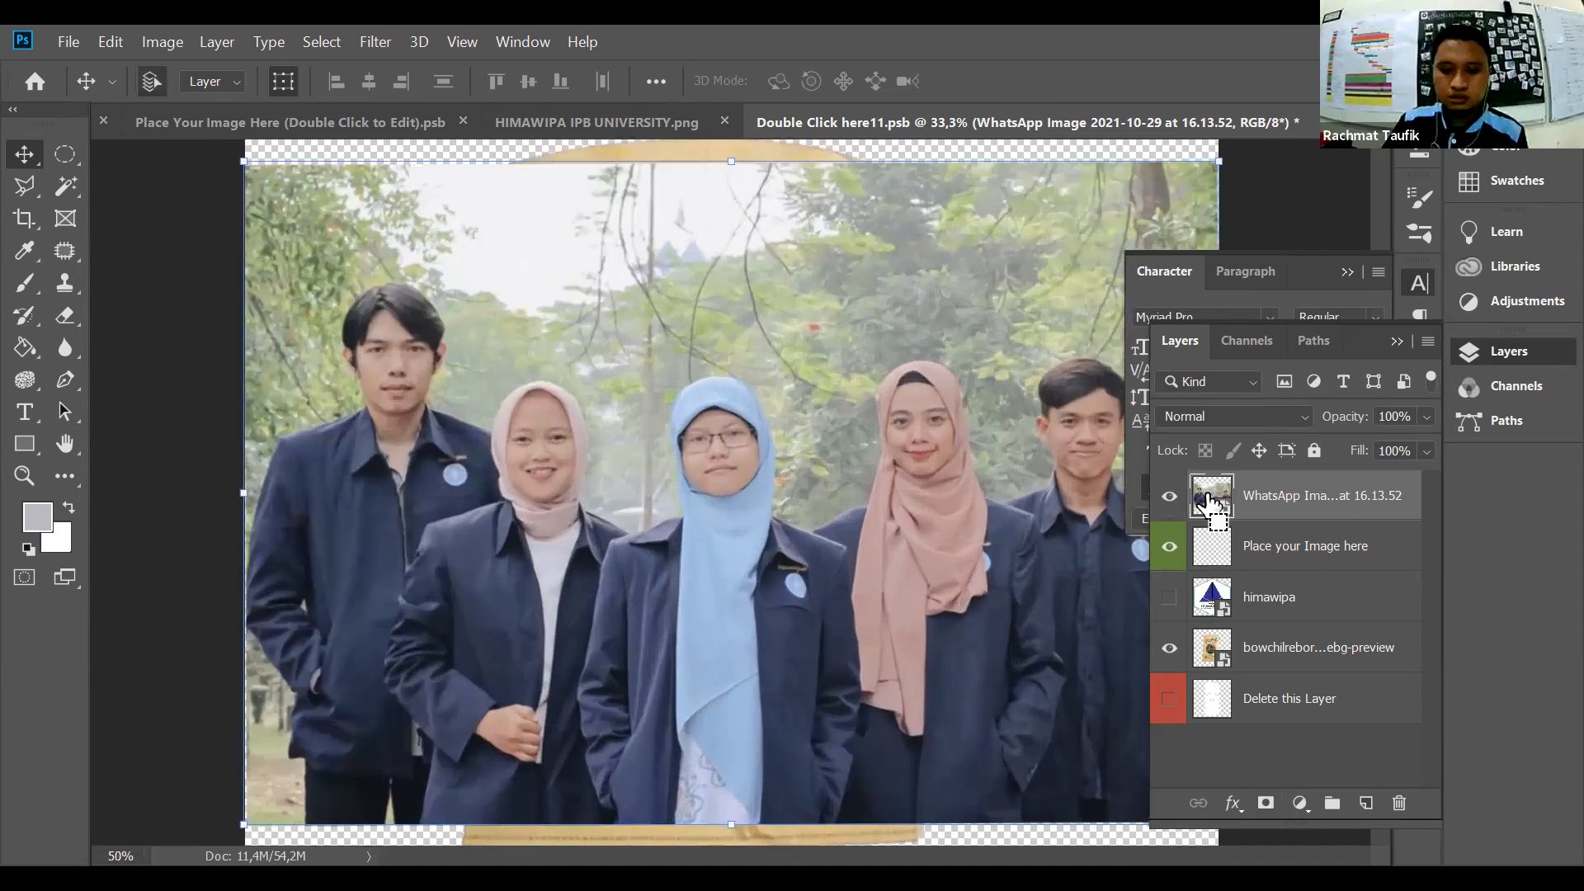
key(ctrl+plus)
key(ctrl+plus)
key(ctrl+plus)
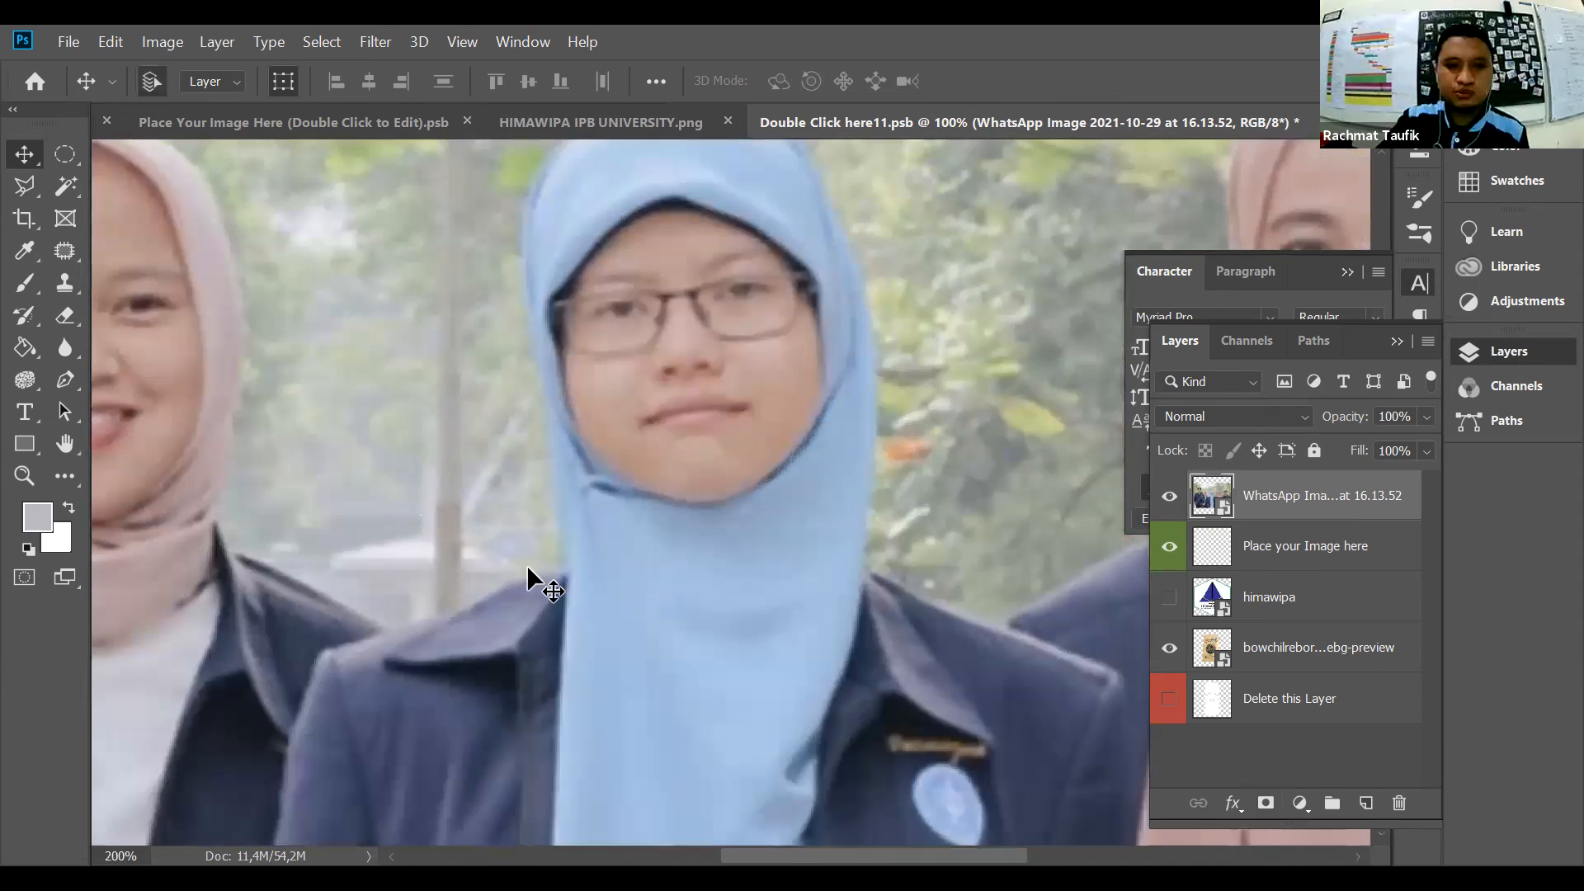
scroll(619, 460, up, 5)
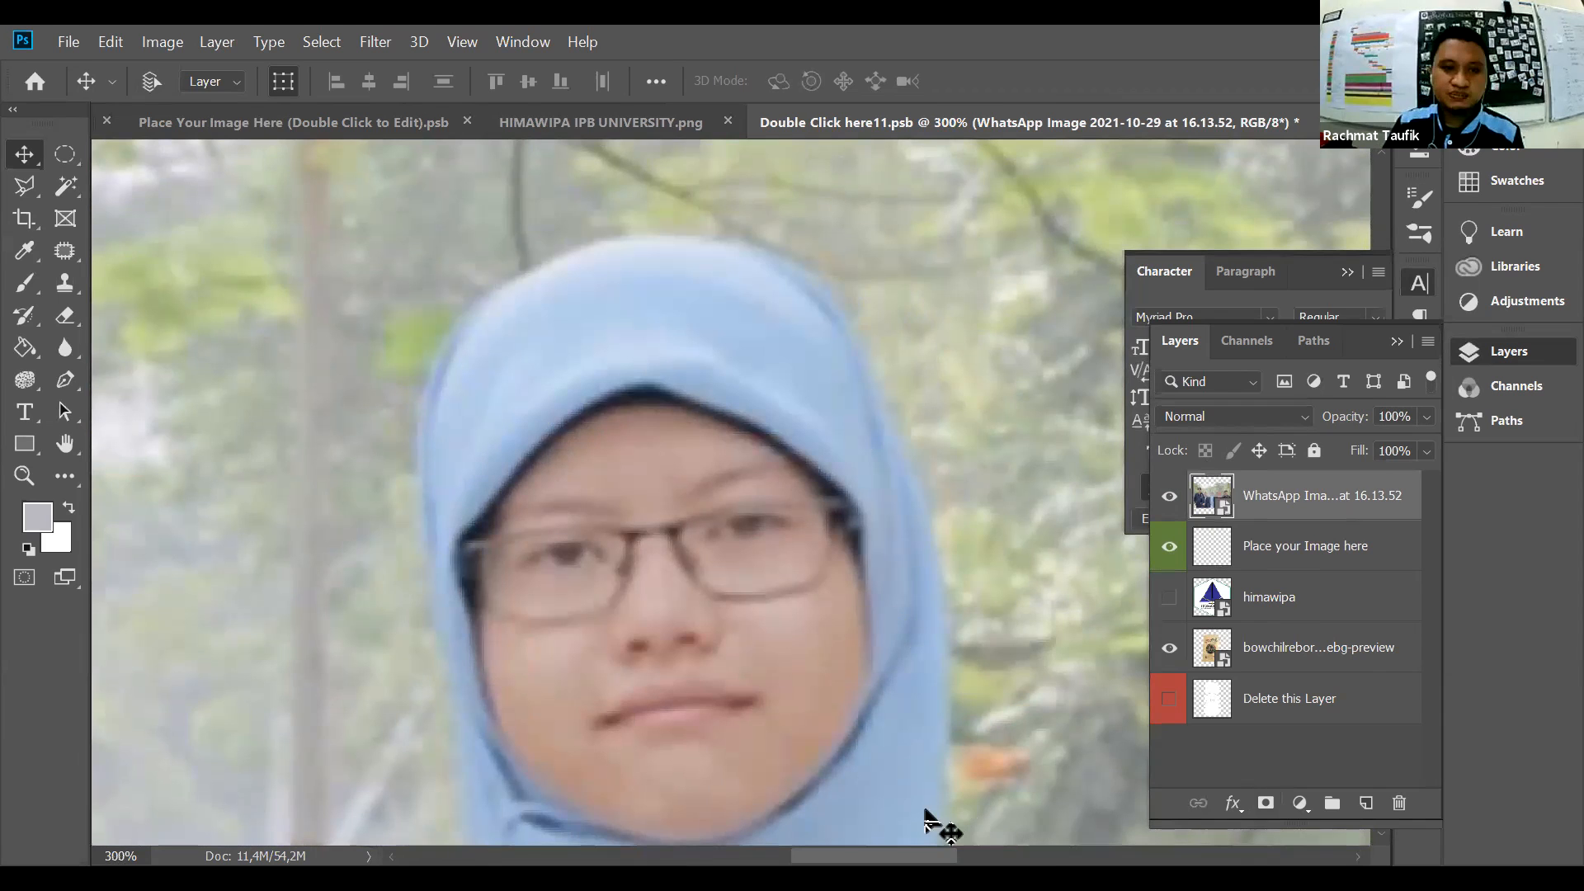
scroll(977, 591, down, 4)
scroll(977, 590, down, 3)
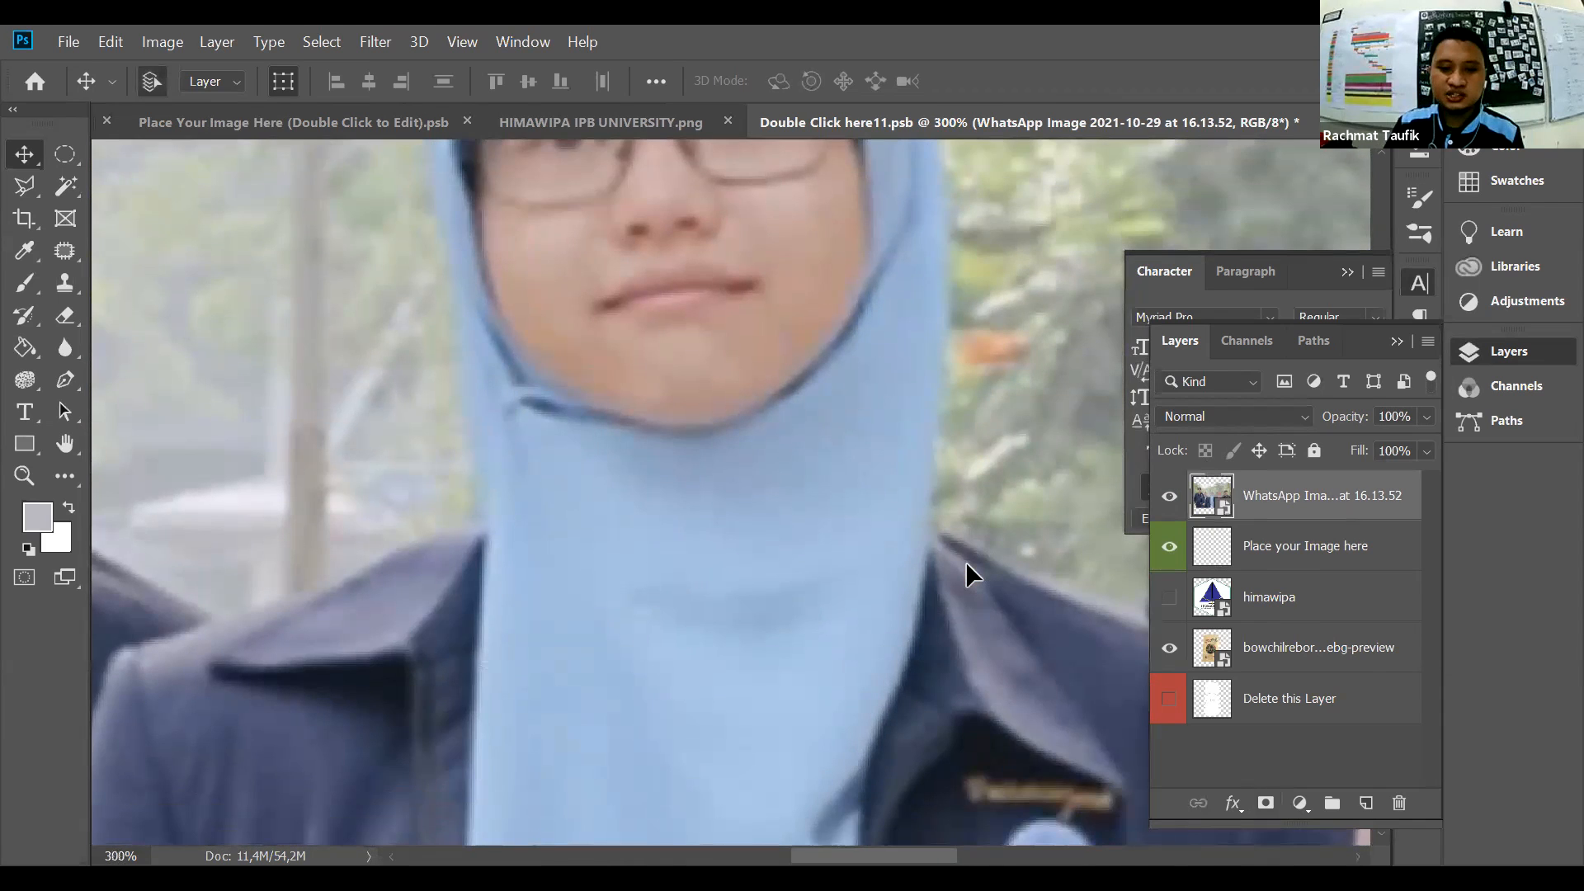
key(ctrl+minus)
key(ctrl+minus)
key(ctrl+minus)
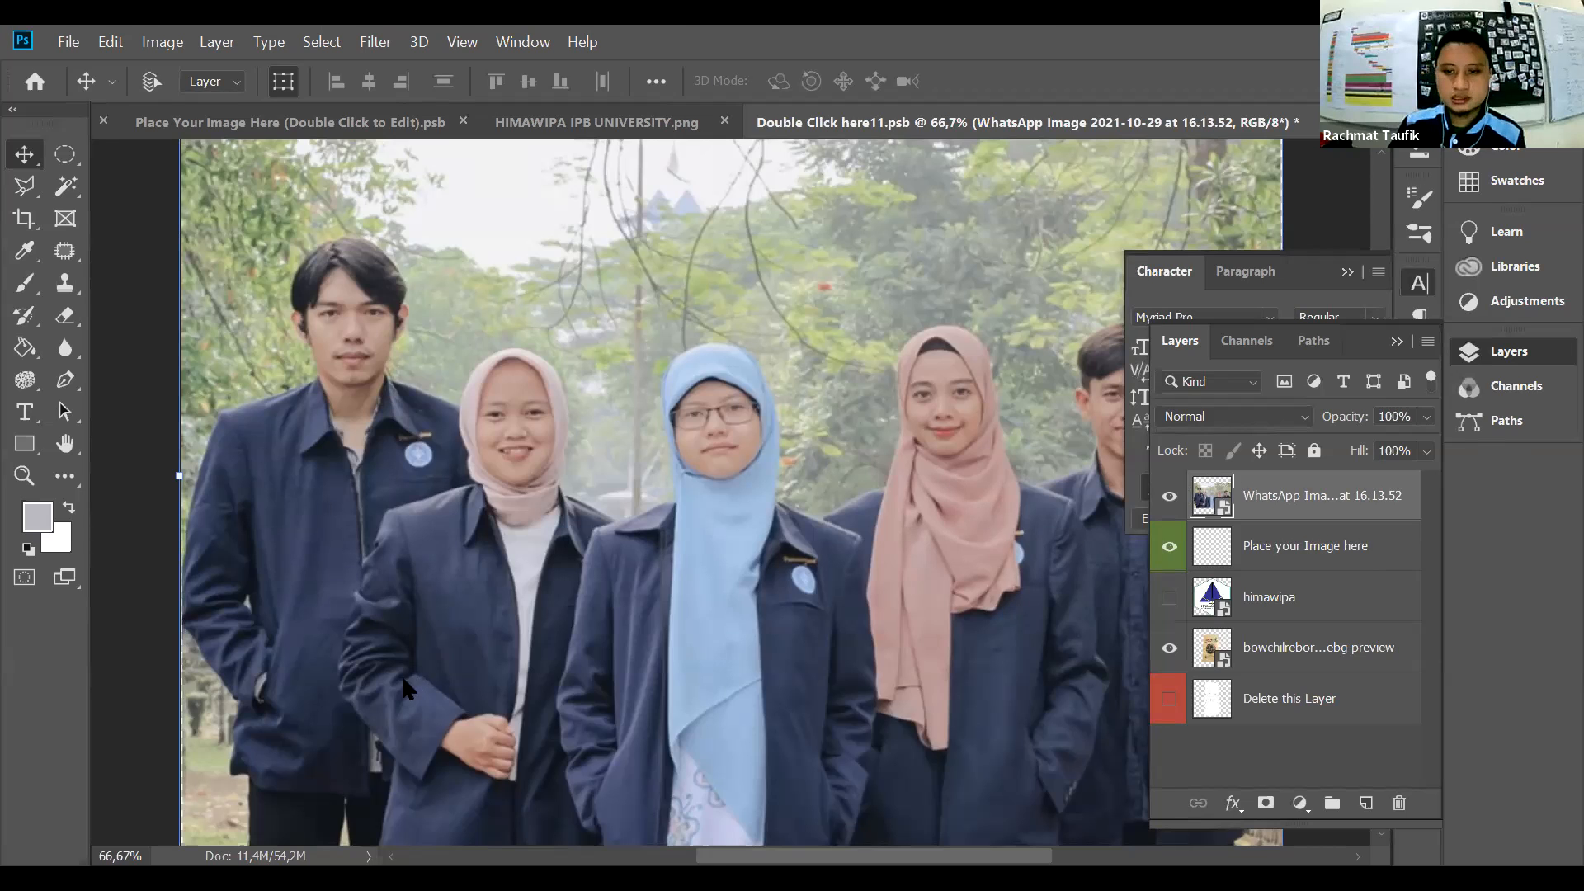
Step: Place the downloaded Unsplash photo of the hooded woman above the WhatsApp photo and hide the WhatsApp photo's layer
key(alt+Tab)
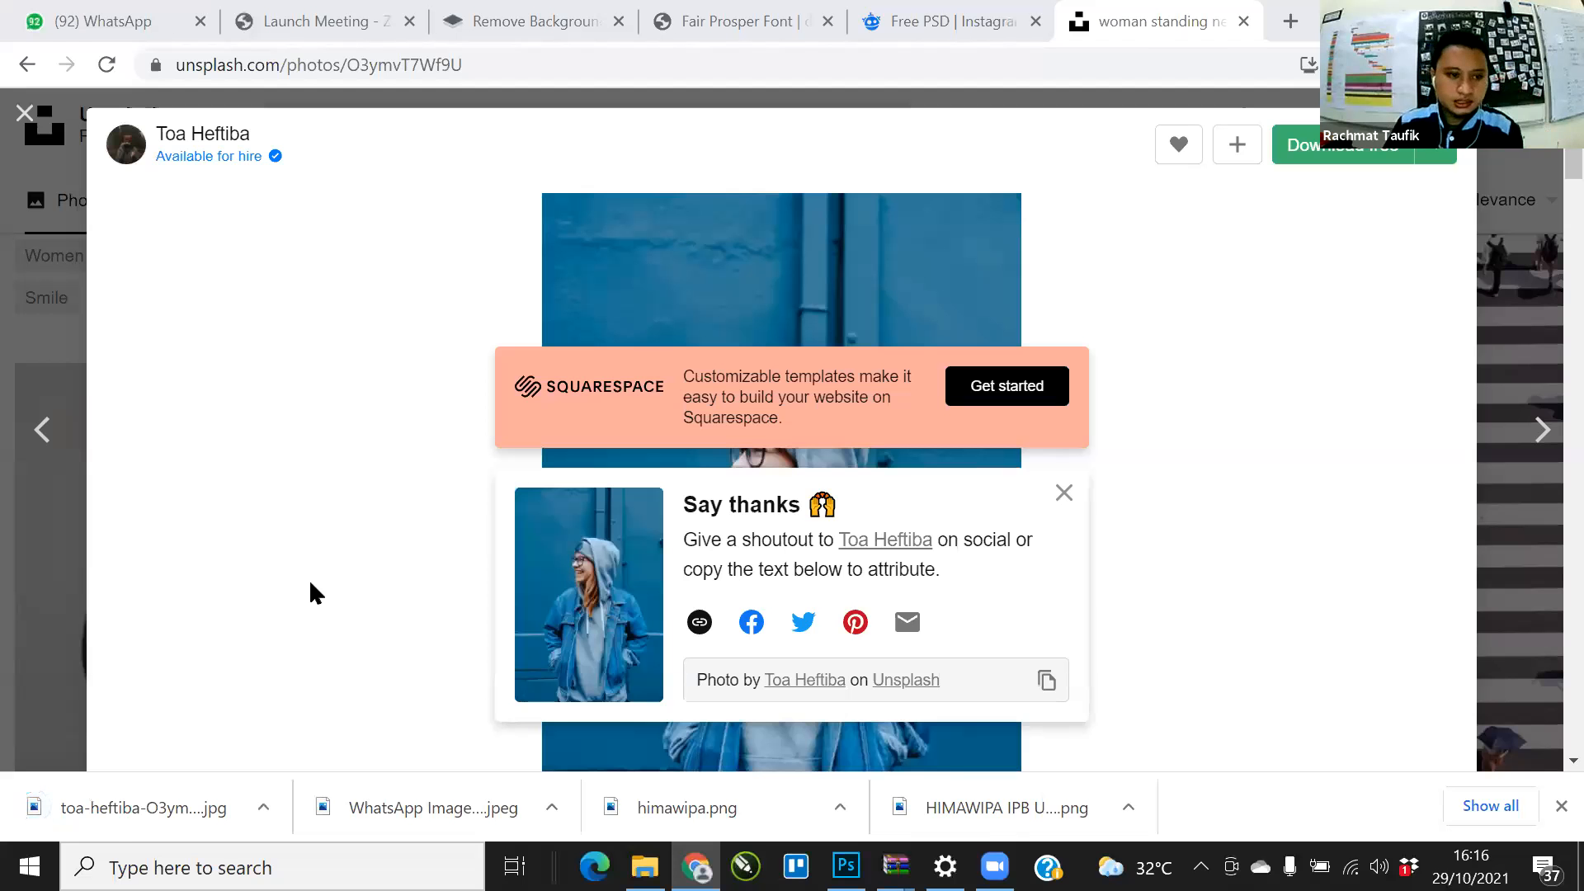
drag(109, 802, 760, 555)
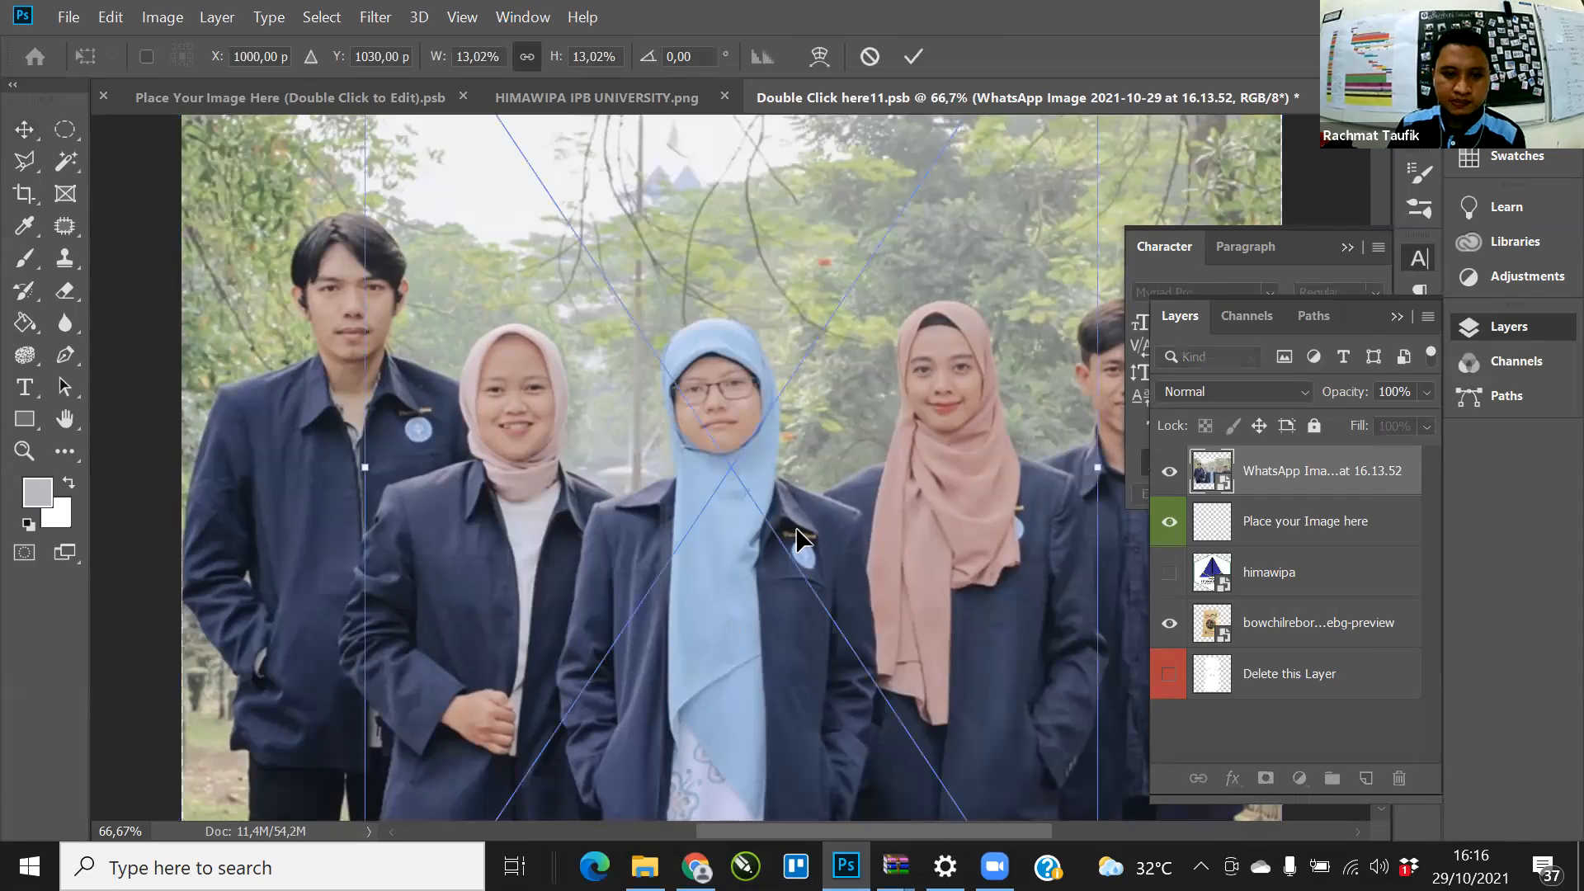
key(Return)
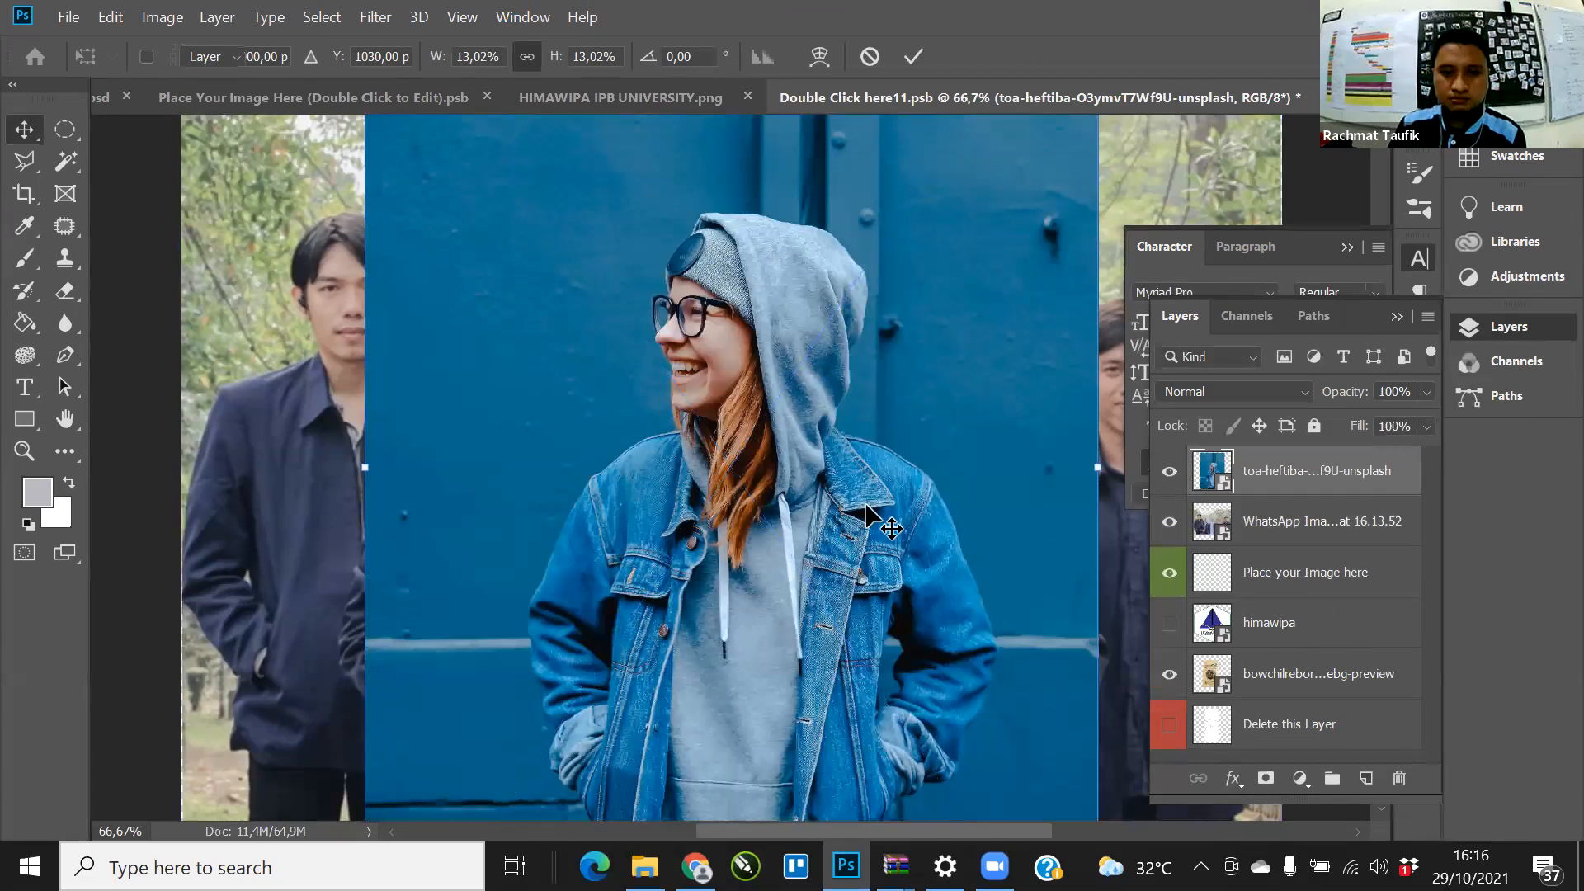
click(1169, 521)
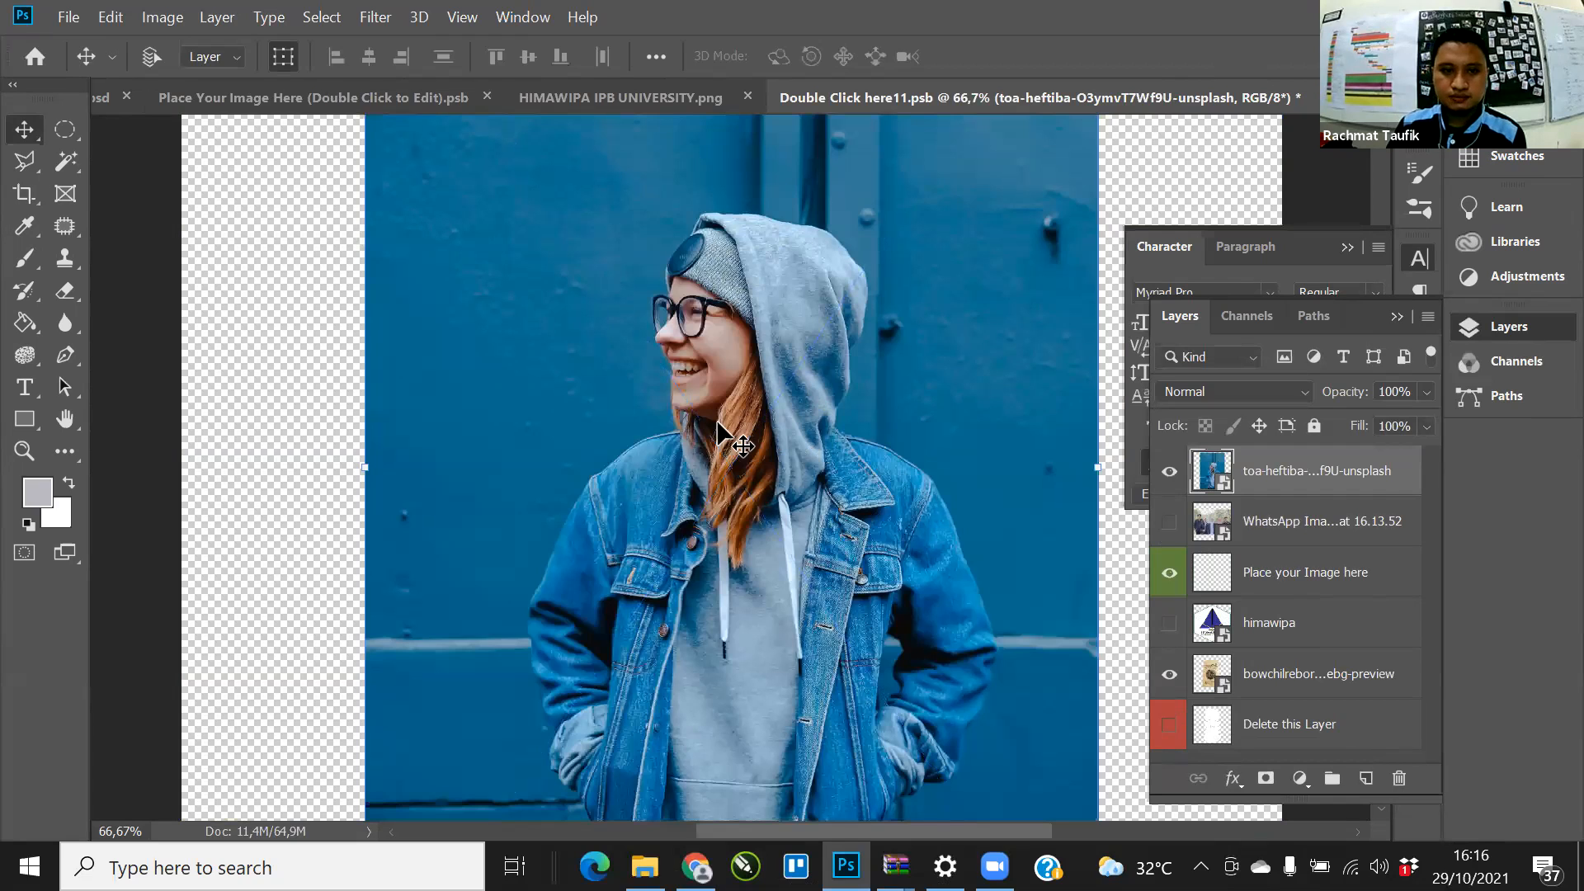
Step: Draw a rough Pen tool path with curved segments around the hooded woman's head and shoulders
click(65, 355)
click(646, 450)
drag(582, 495, 641, 388)
drag(634, 373, 636, 327)
drag(650, 273, 653, 241)
drag(707, 220, 784, 221)
drag(905, 229, 979, 462)
click(978, 483)
click(867, 587)
click(546, 556)
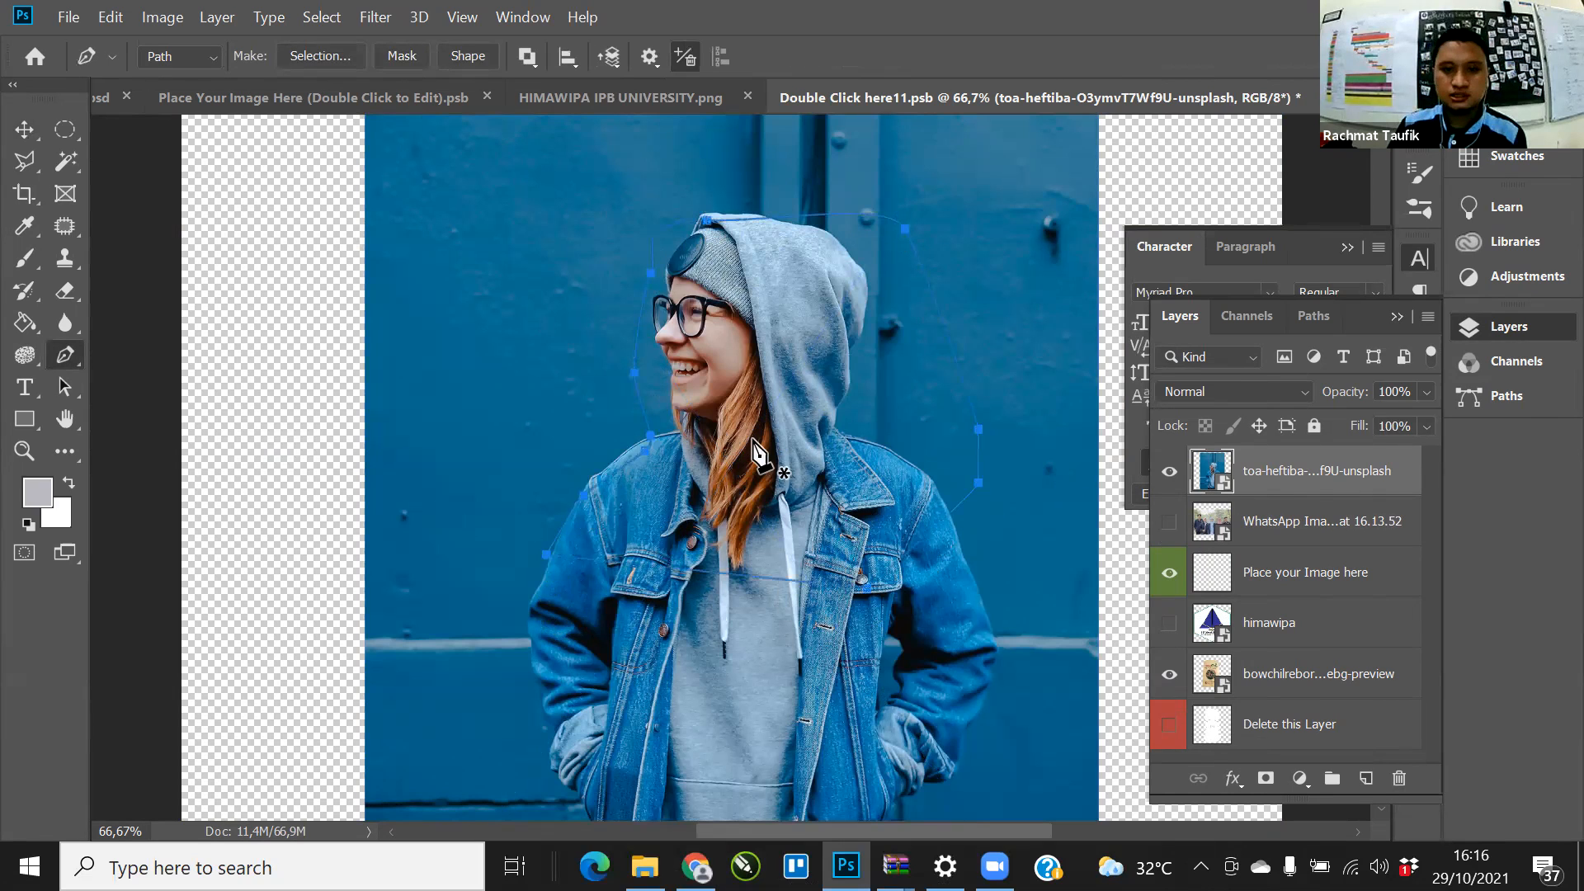
Step: Turn the curved path into a new anti-aliased selection with a 0-pixel feather radius
right_click(829, 412)
click(825, 386)
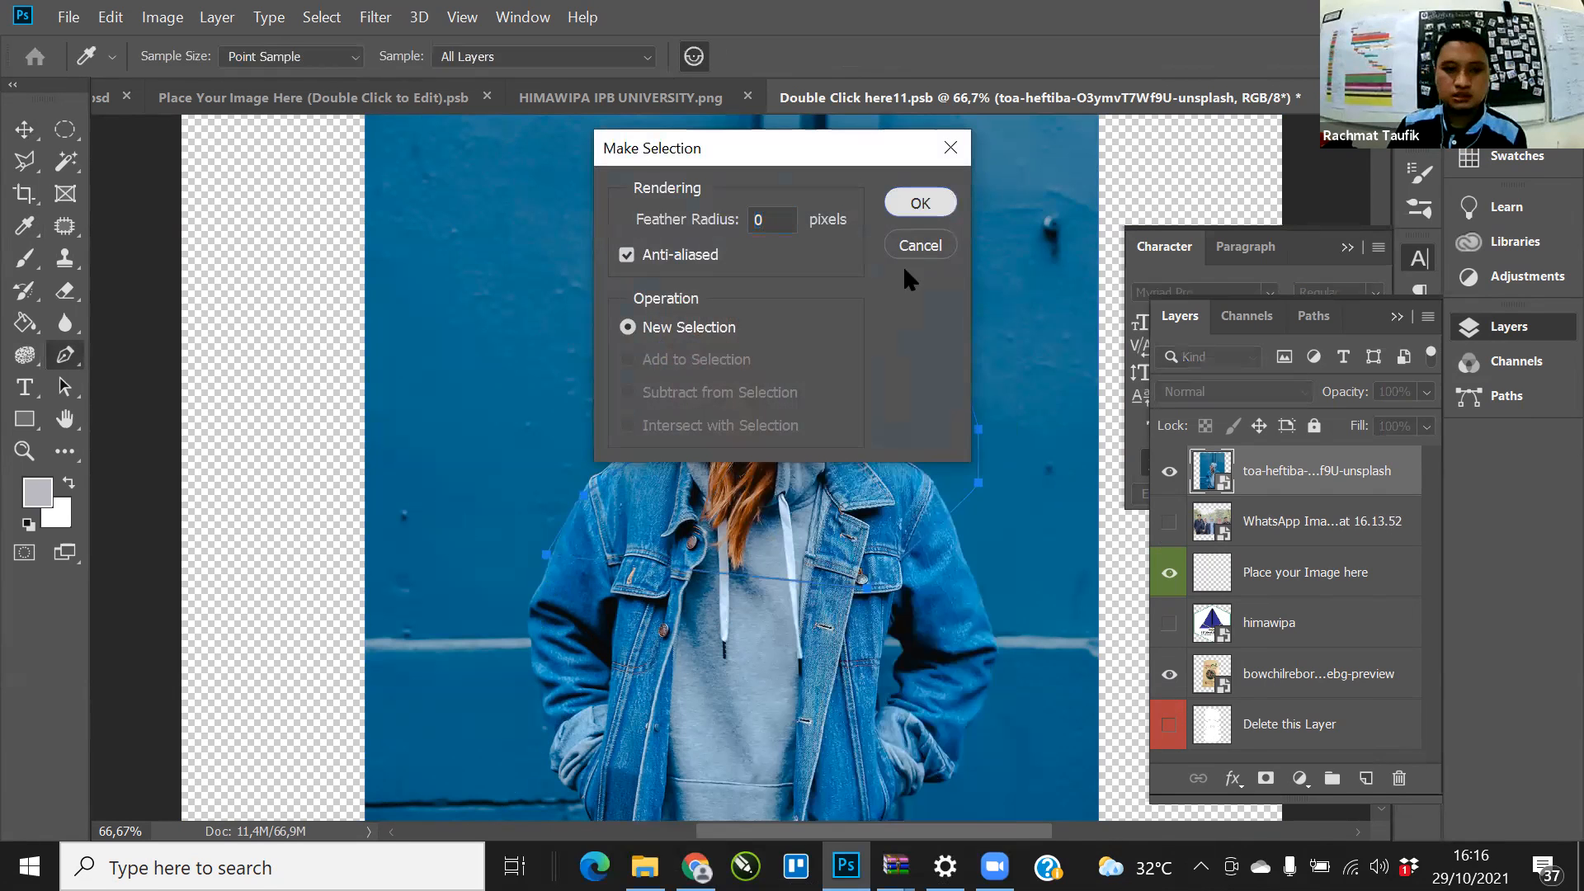
click(920, 203)
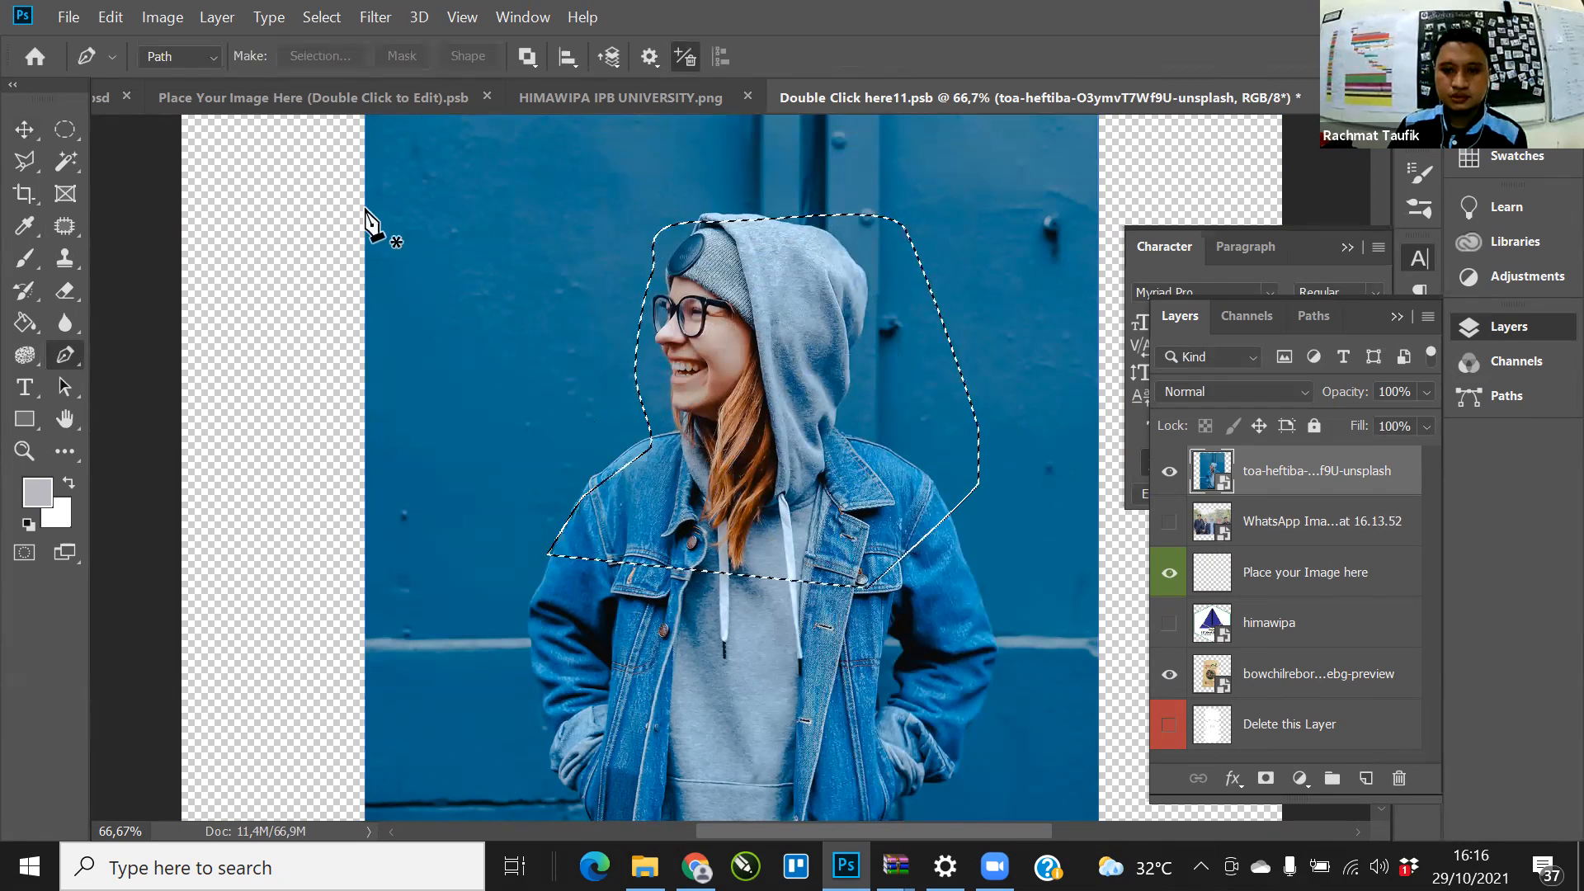
Step: Try to move the selected head and shoulders out of the placed photo, and dismiss the Color Settings dialog
key(v)
drag(739, 439, 707, 439)
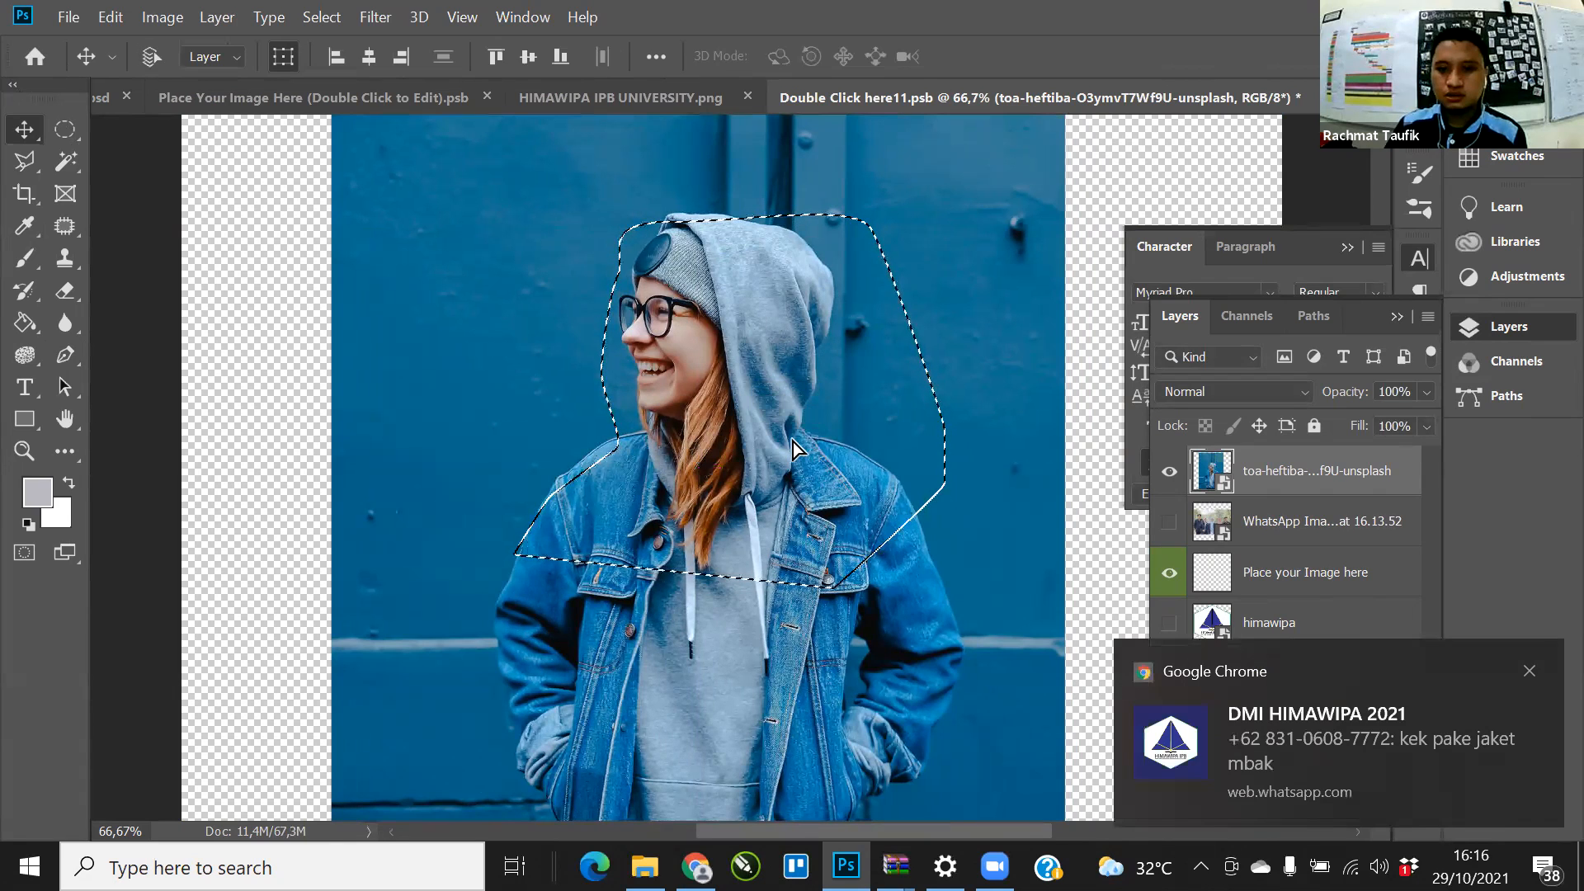
key(ctrl+shift+k)
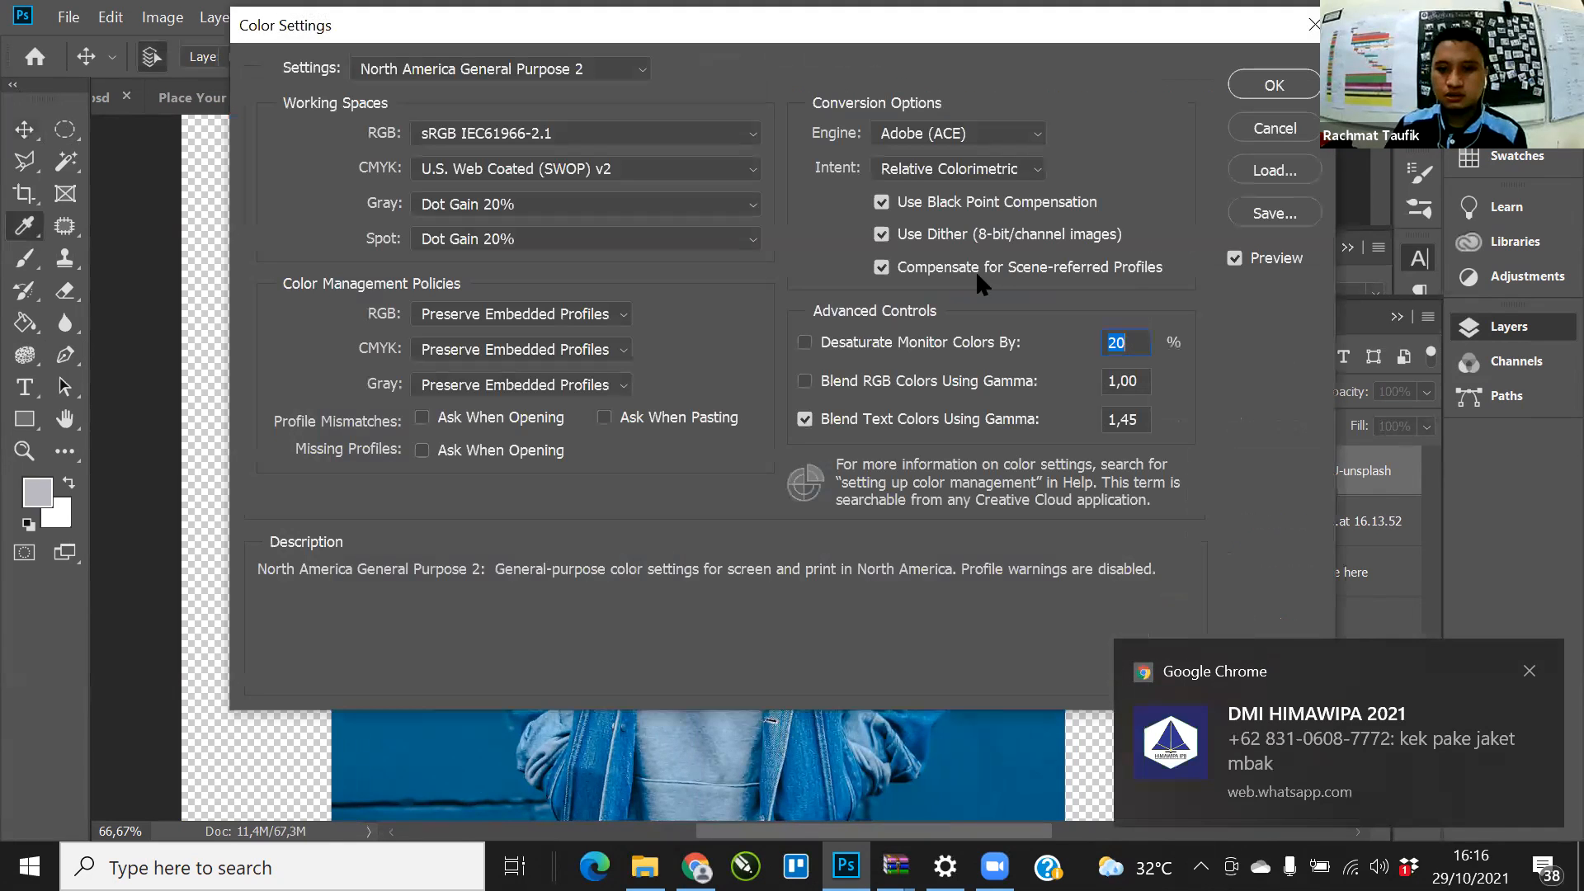
key(Escape)
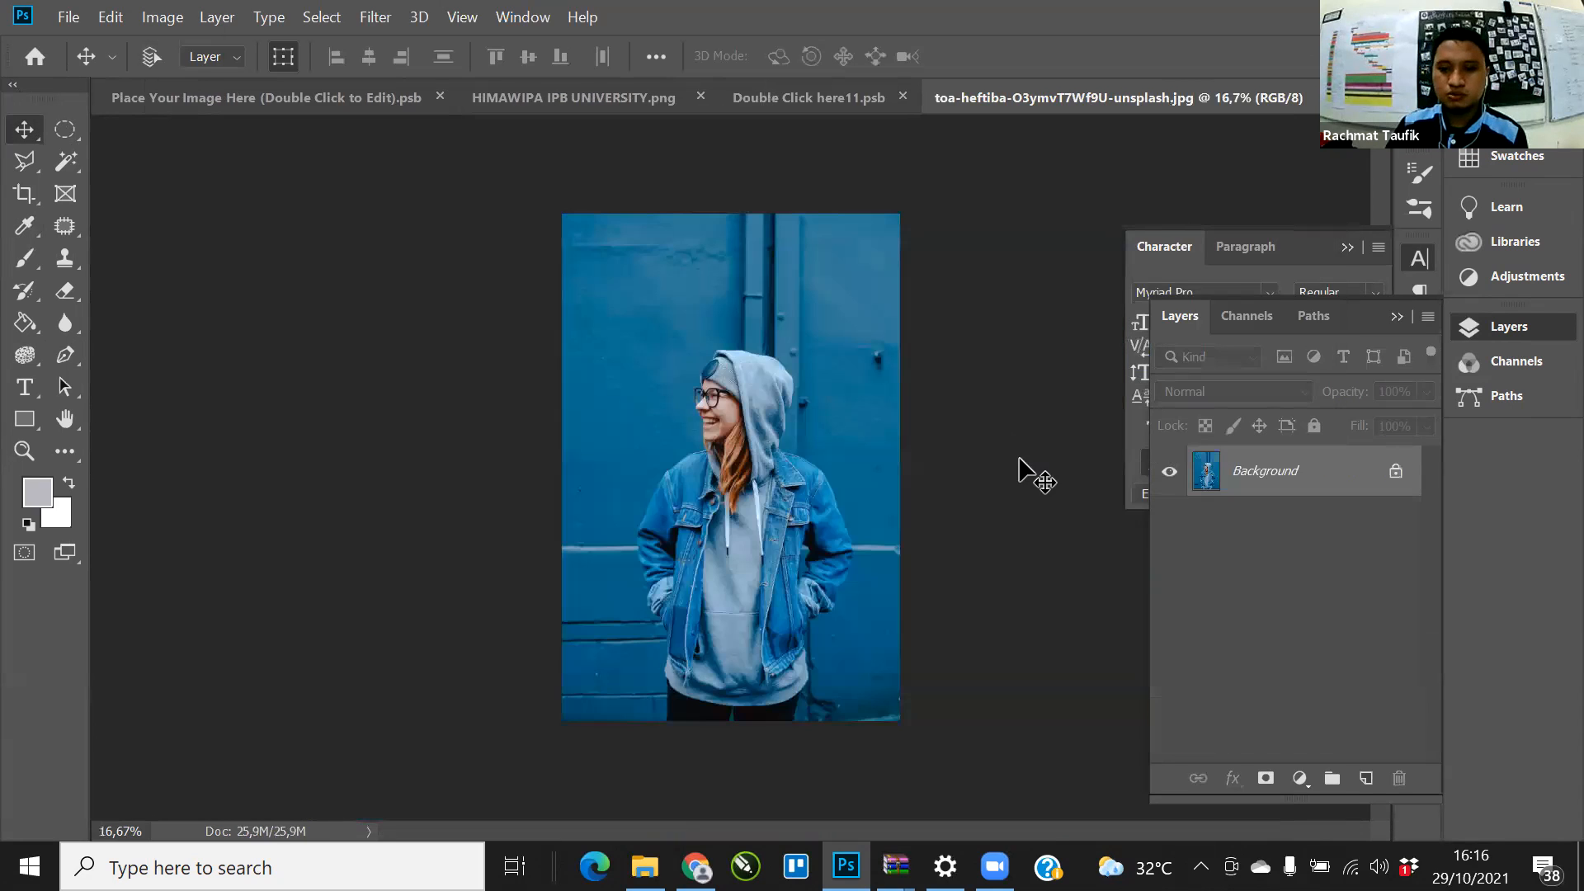
Step: In the separately opened Unsplash photo, convert the Background to Layer 0 and trace a closed five-point Pen path around the head and torso
double_click(1253, 490)
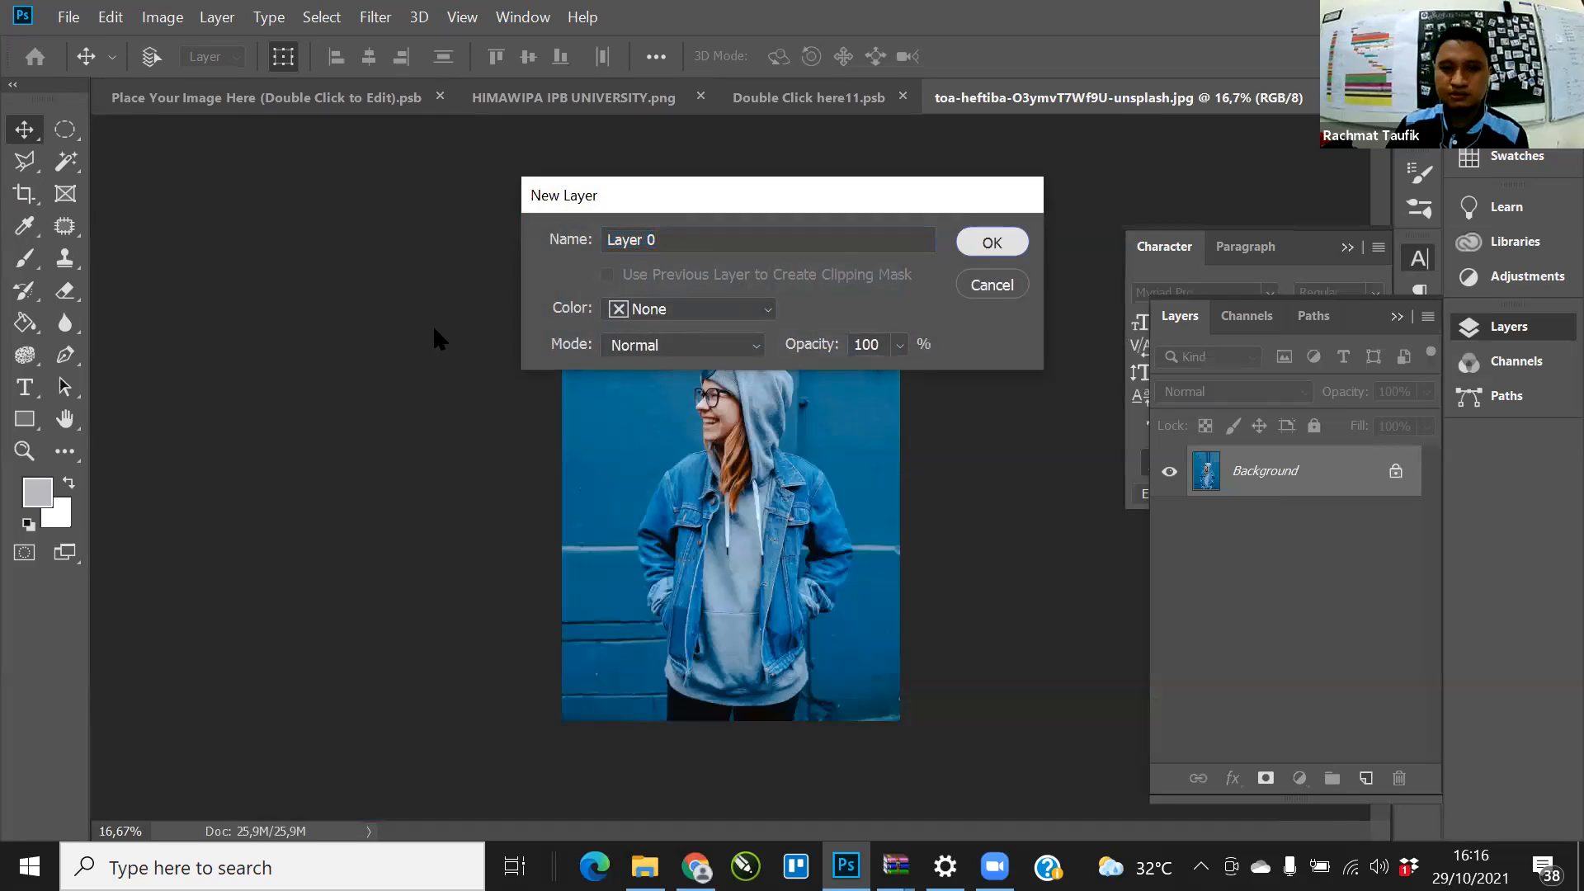
key(Return)
click(65, 354)
click(625, 535)
click(662, 342)
click(786, 284)
click(888, 406)
click(896, 547)
click(626, 536)
Step: Make a selection from the straight-sided path on Layer 0
right_click(740, 458)
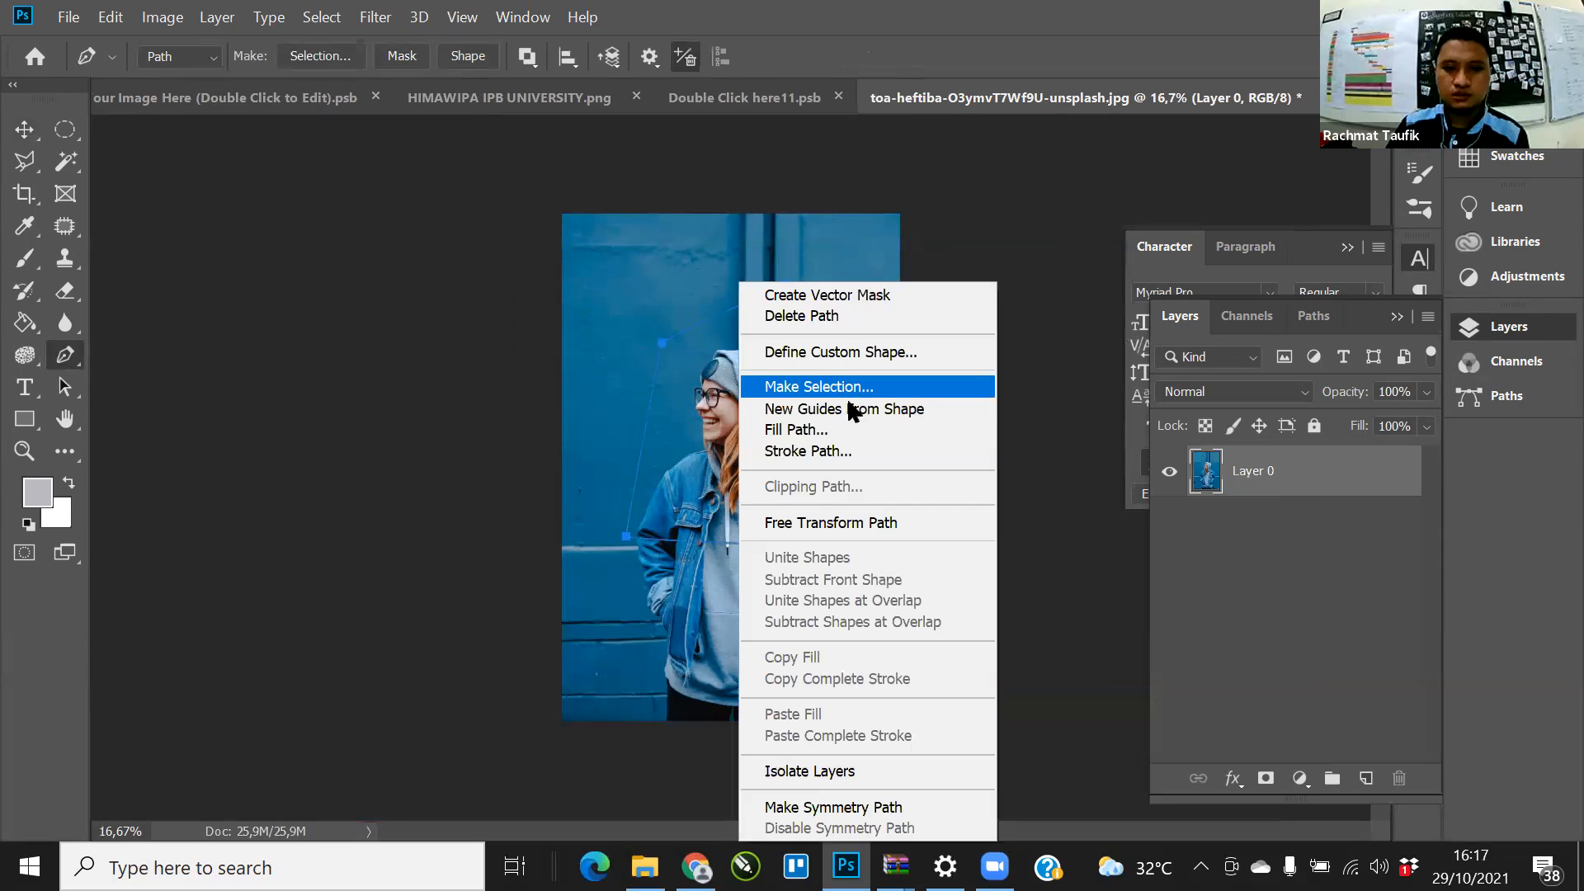
click(849, 388)
click(914, 202)
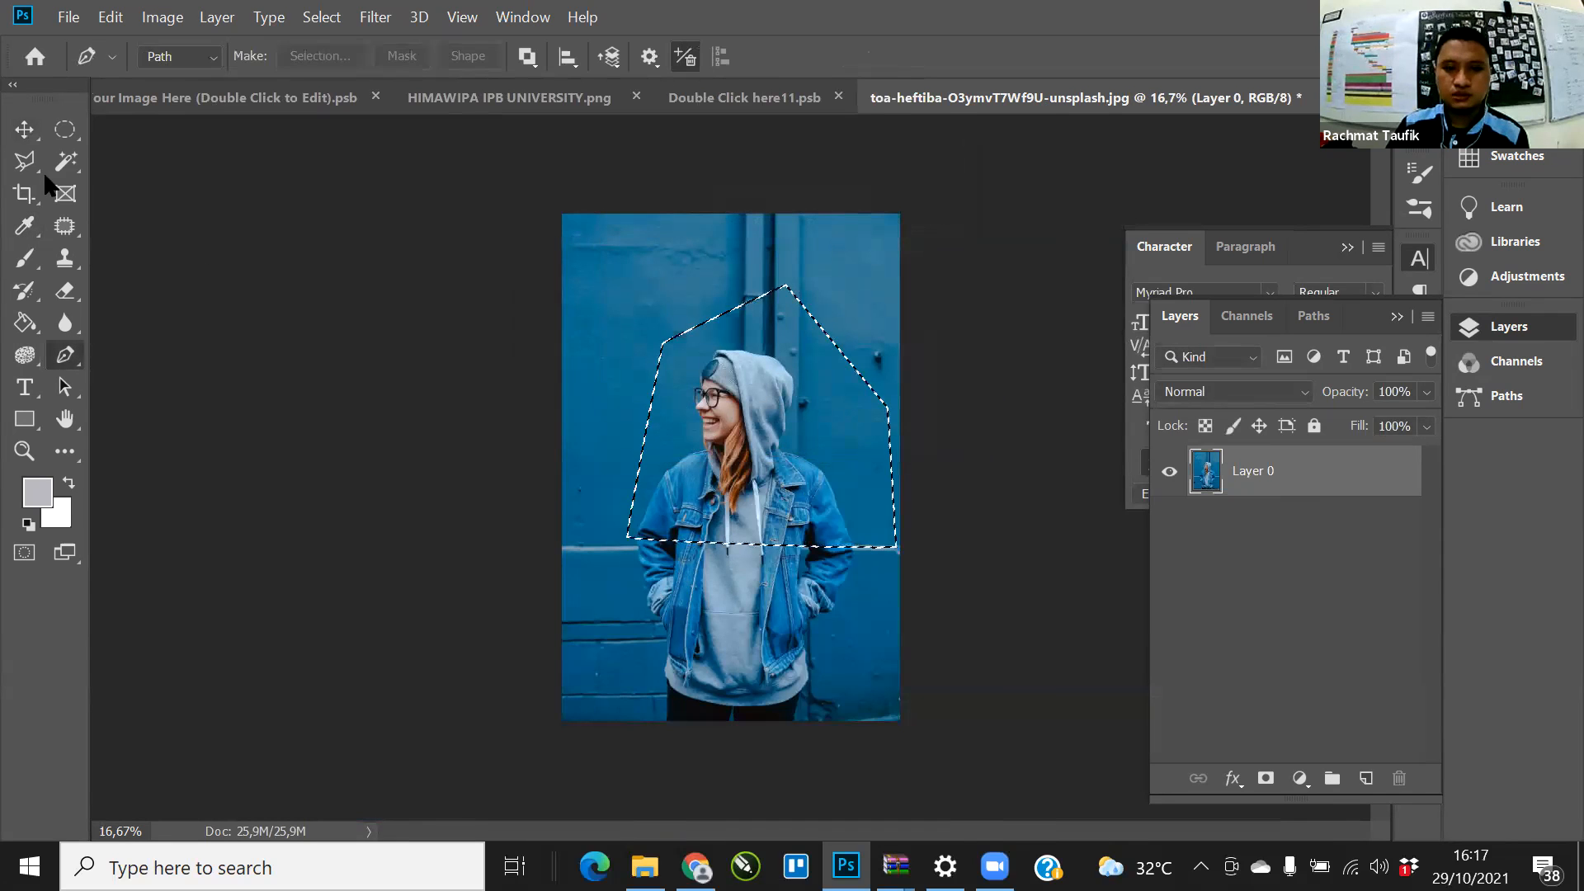
Step: Move the selected cutout into Place Your Image Here (Double Click to Edit).psb, position it to cover the canvas, and save
click(24, 129)
drag(800, 479, 832, 497)
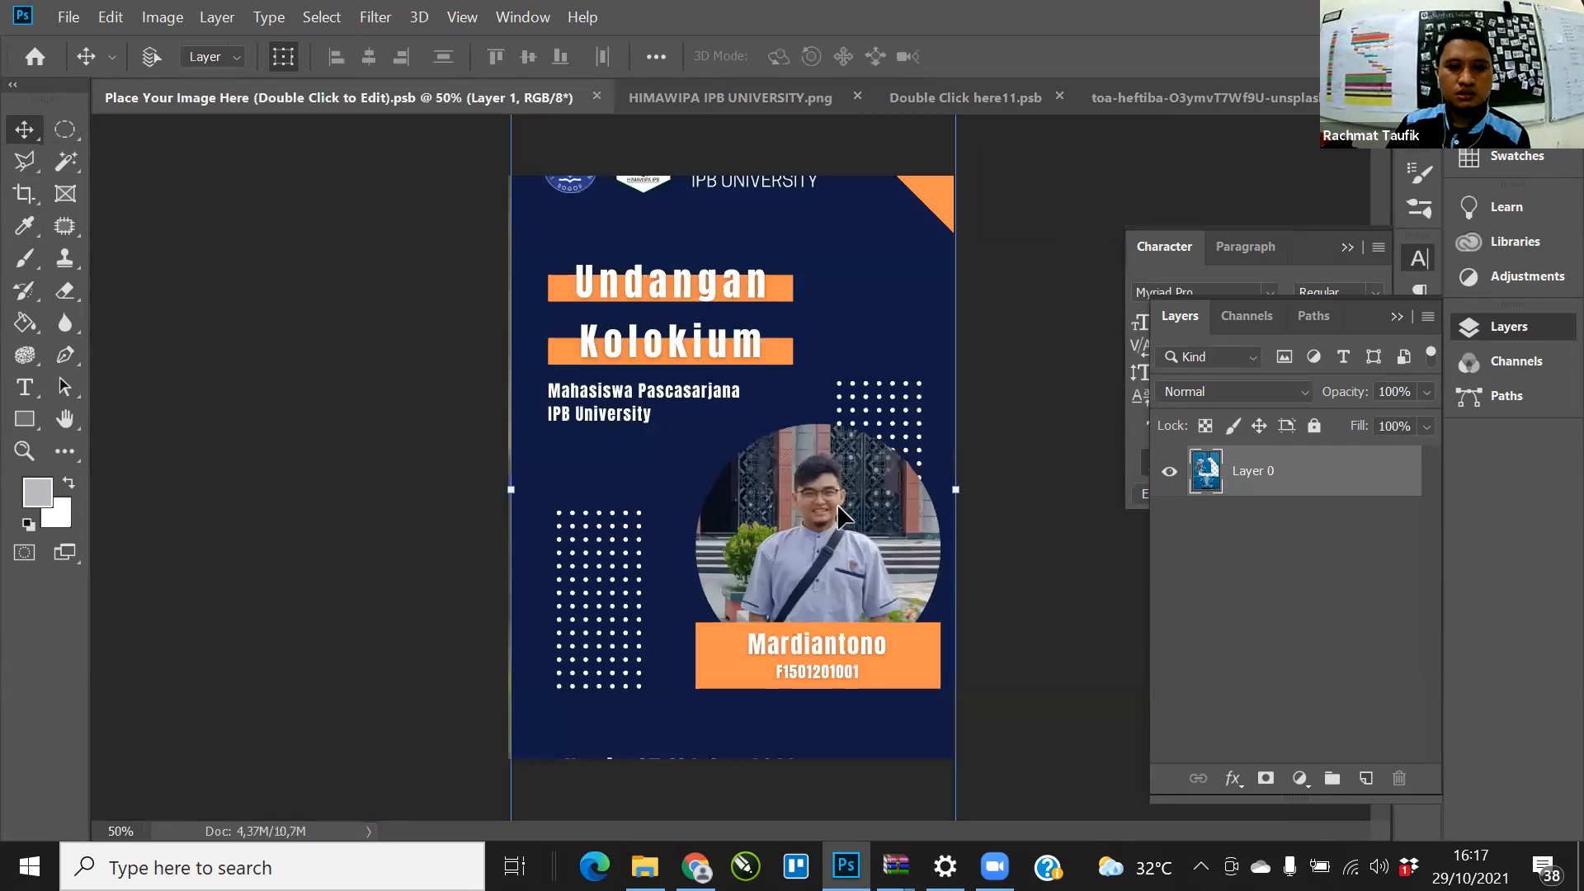
click(912, 388)
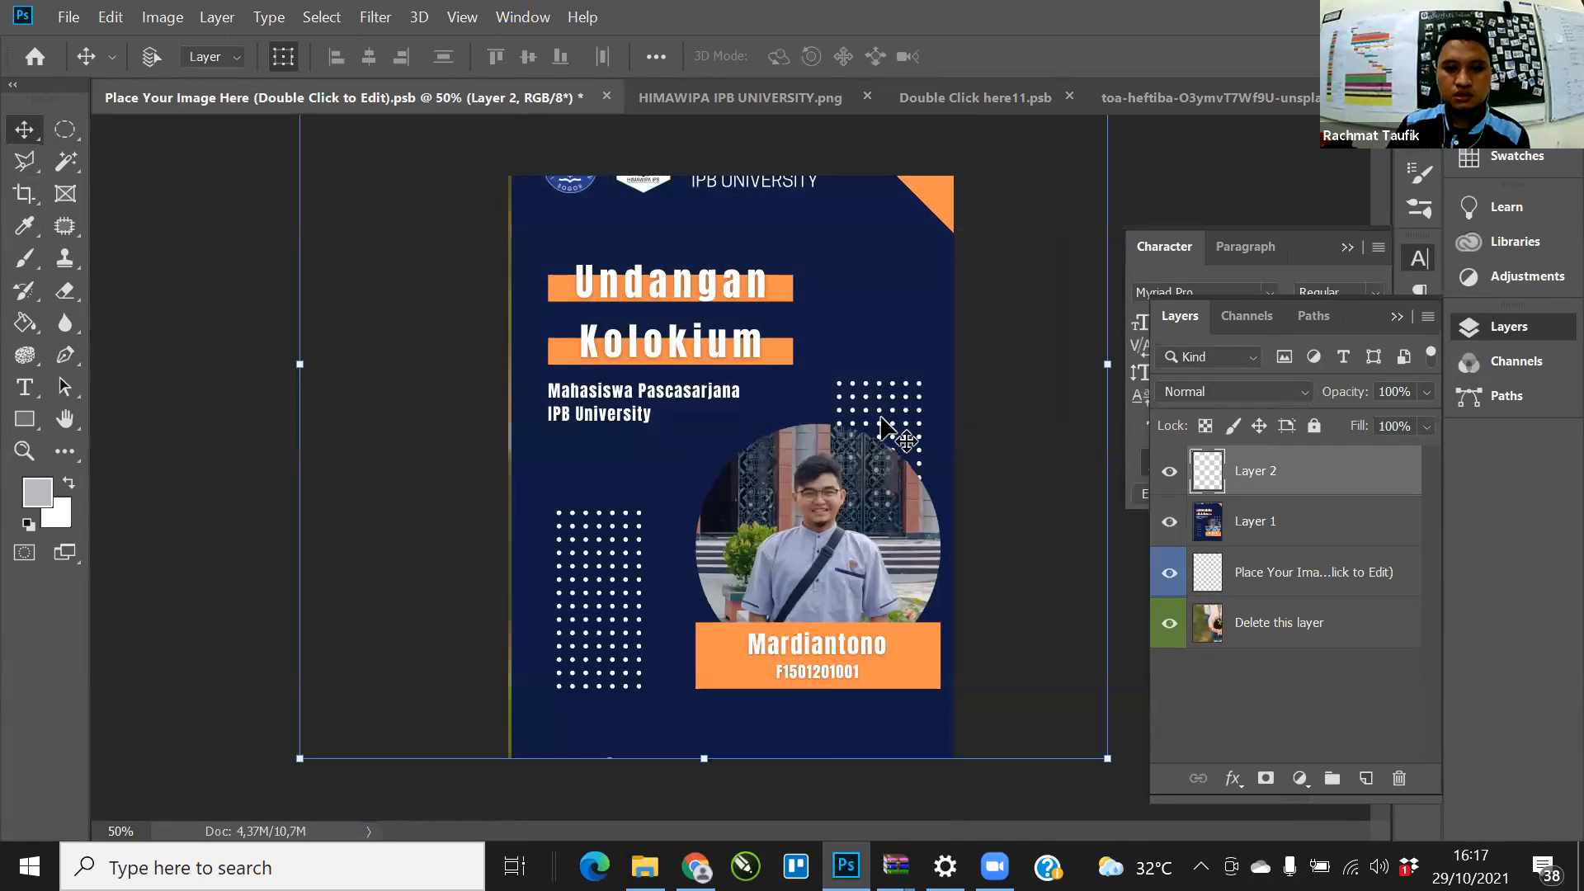
drag(828, 448, 923, 436)
drag(906, 355, 902, 393)
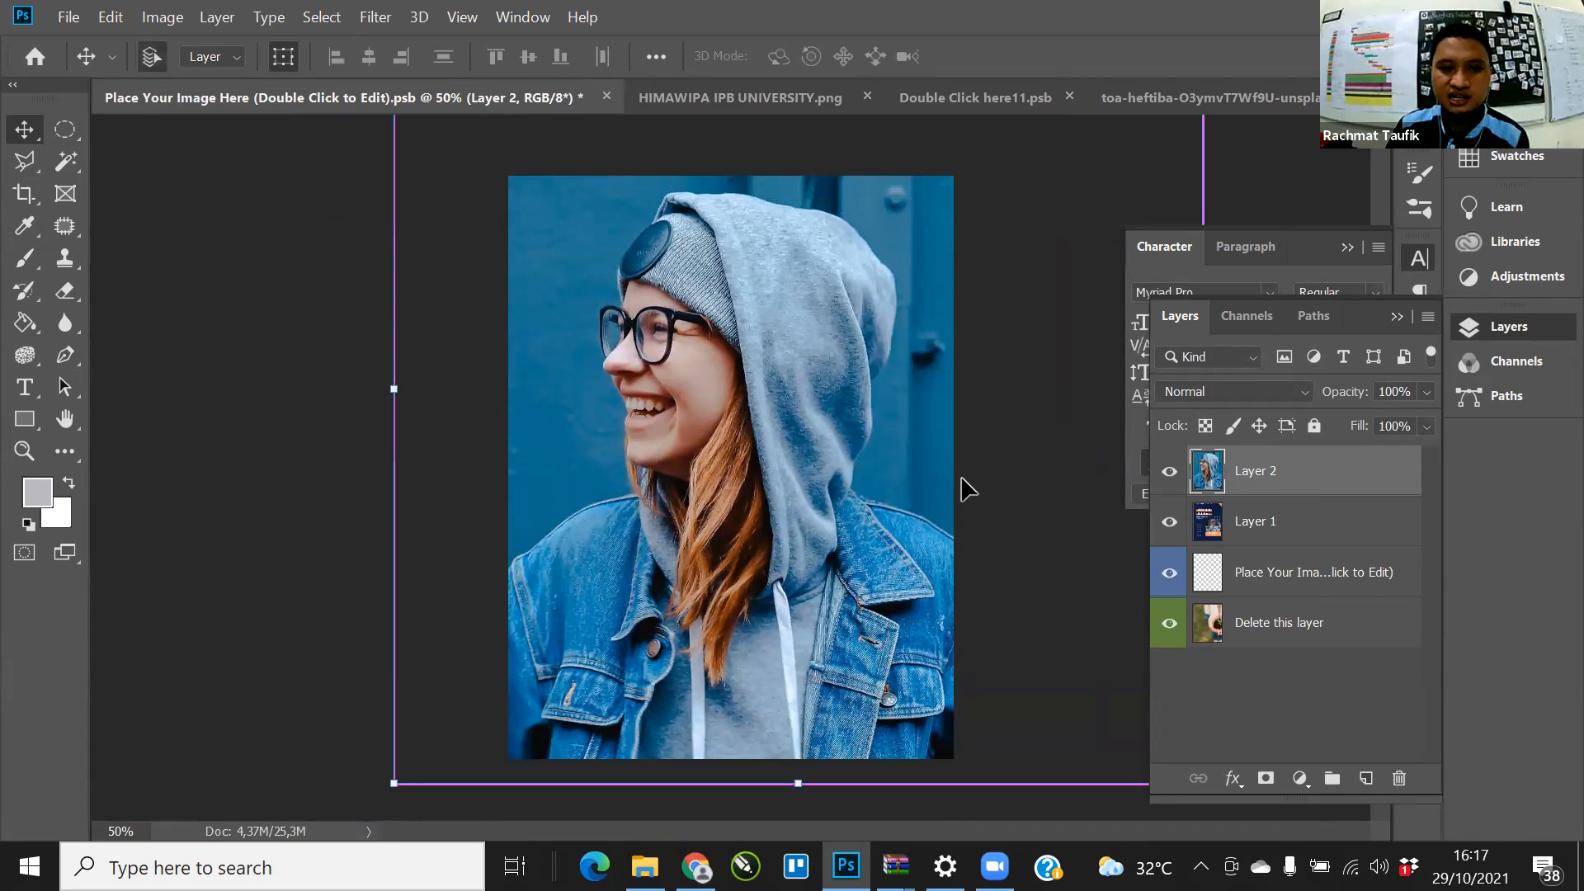
key(ctrl+s)
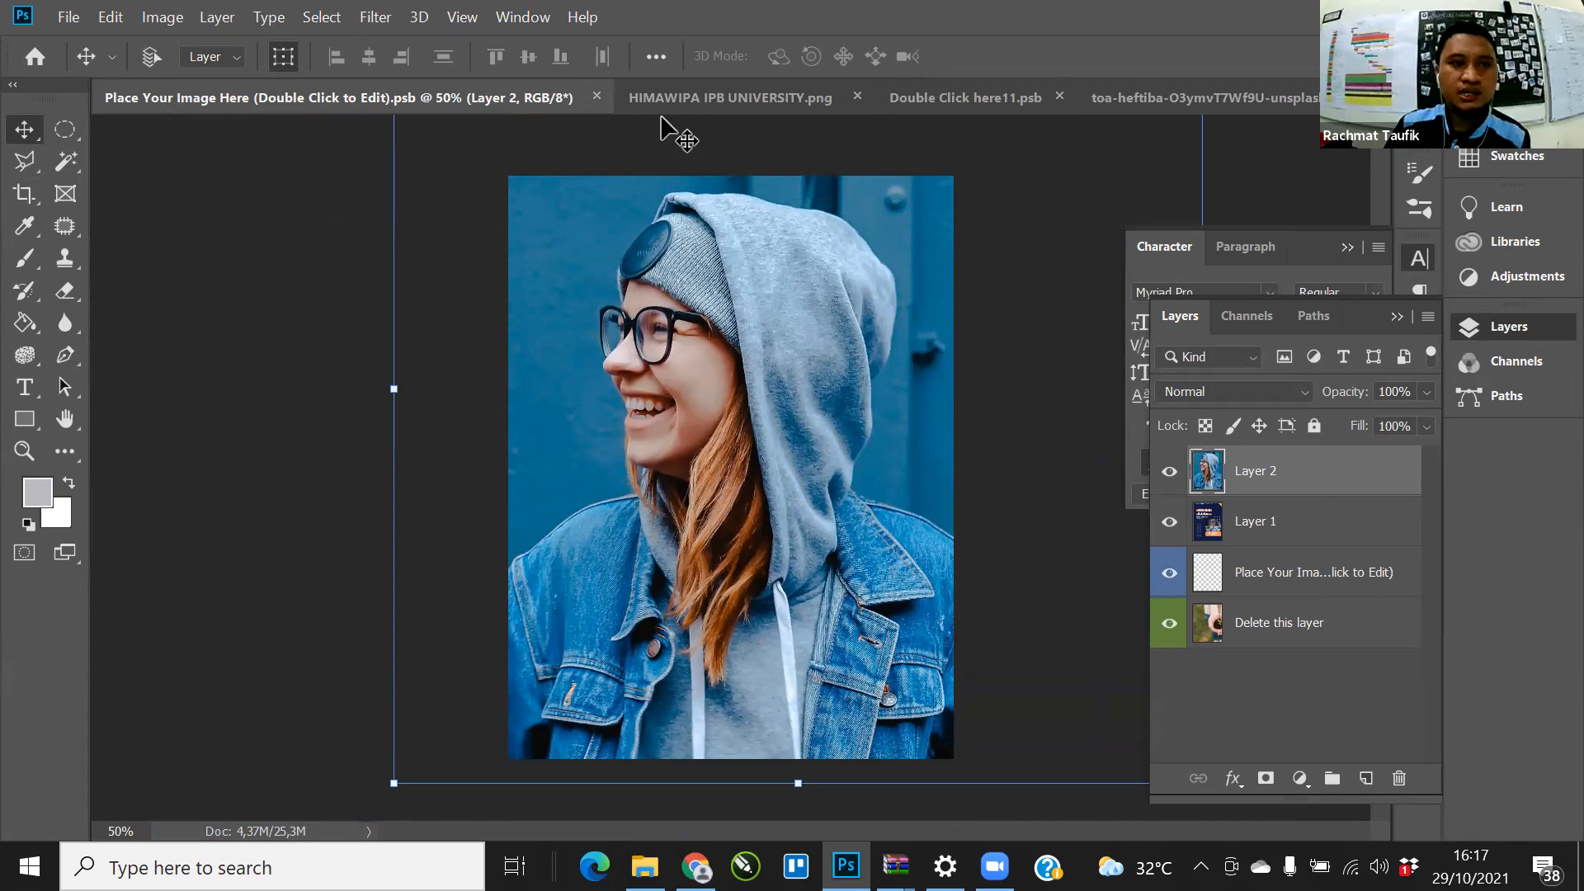
click(693, 98)
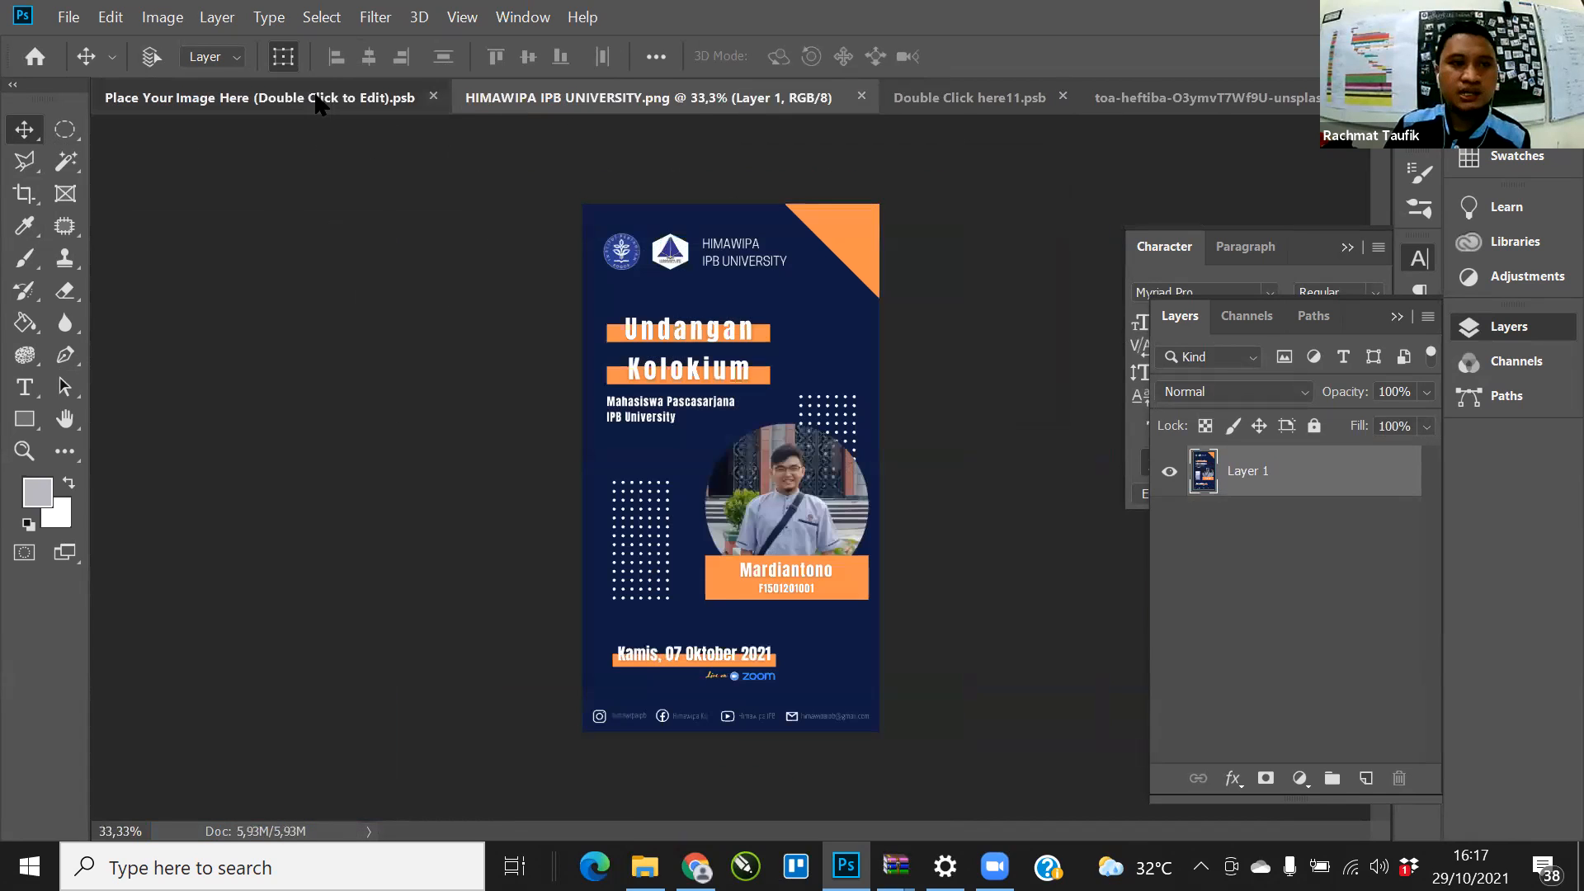
click(320, 100)
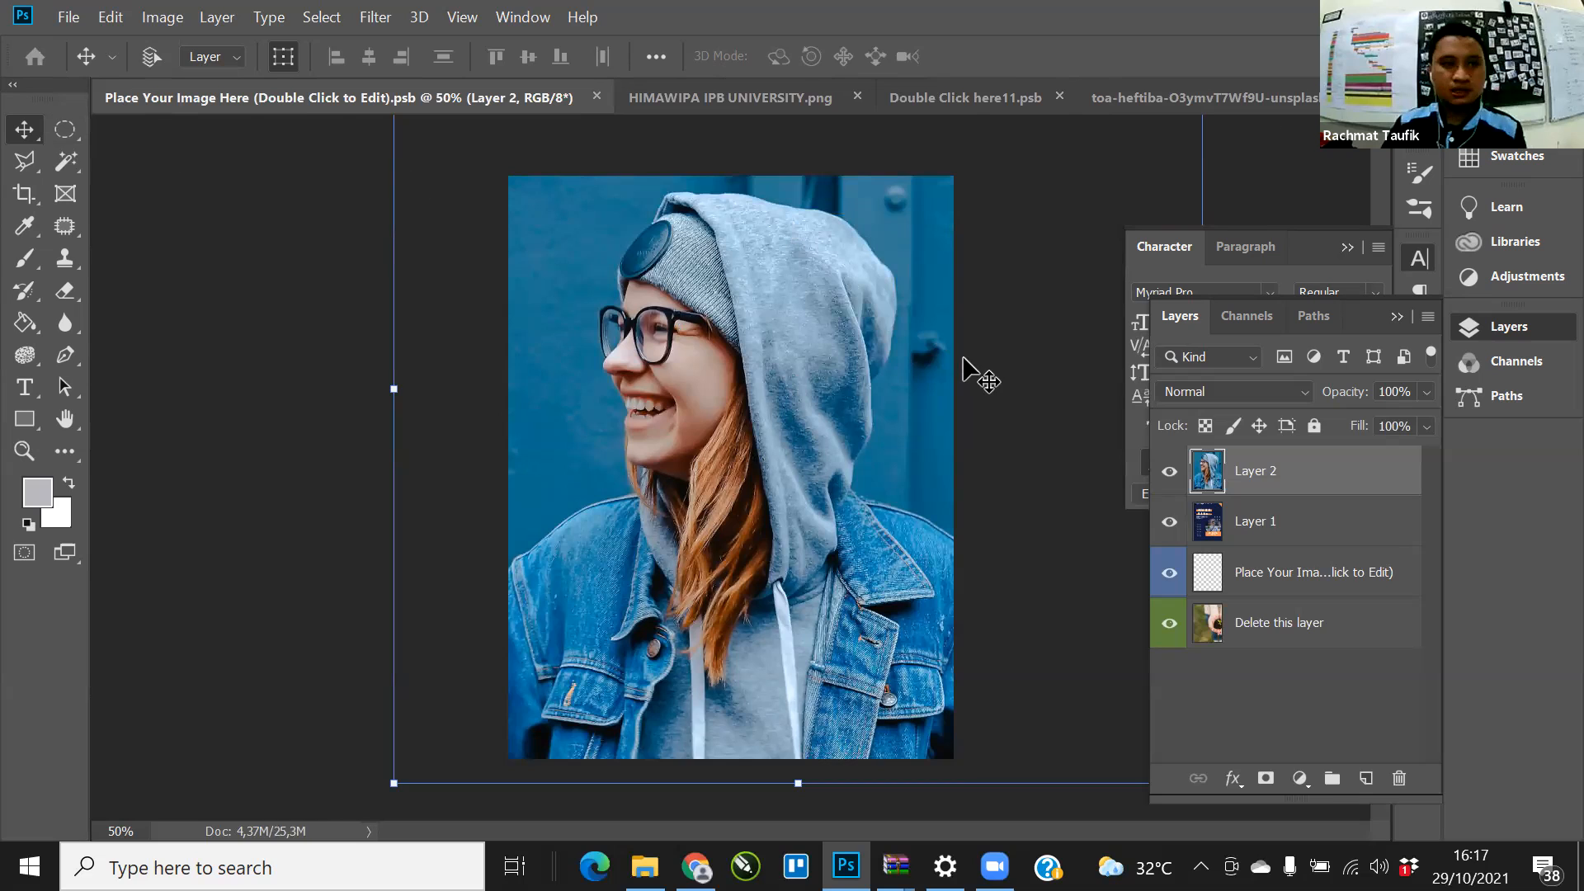
key(ctrl+n)
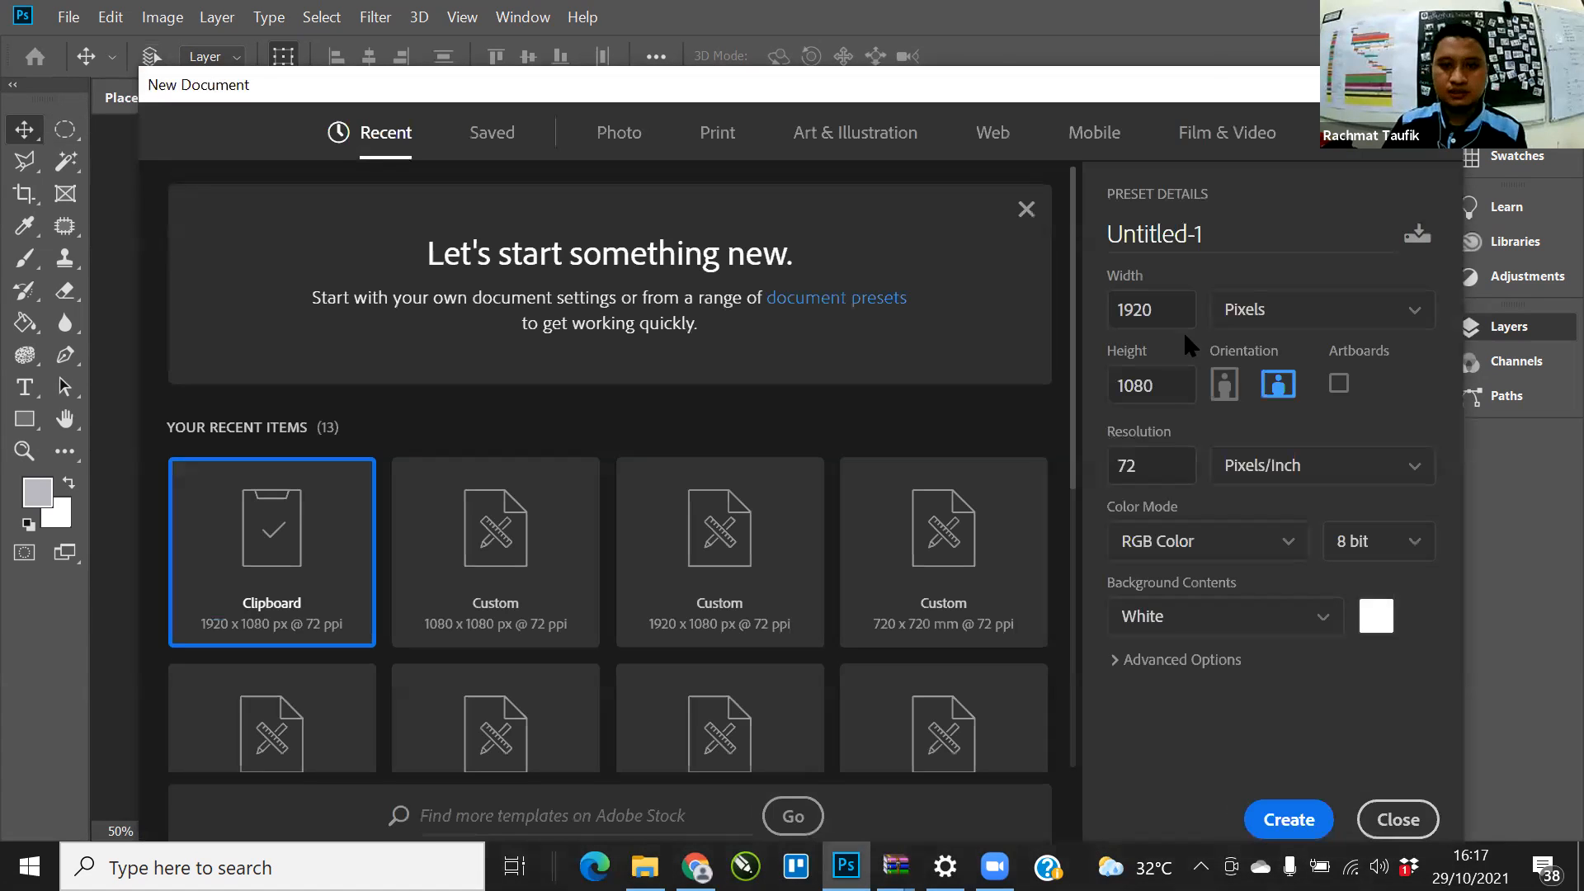
click(1147, 464)
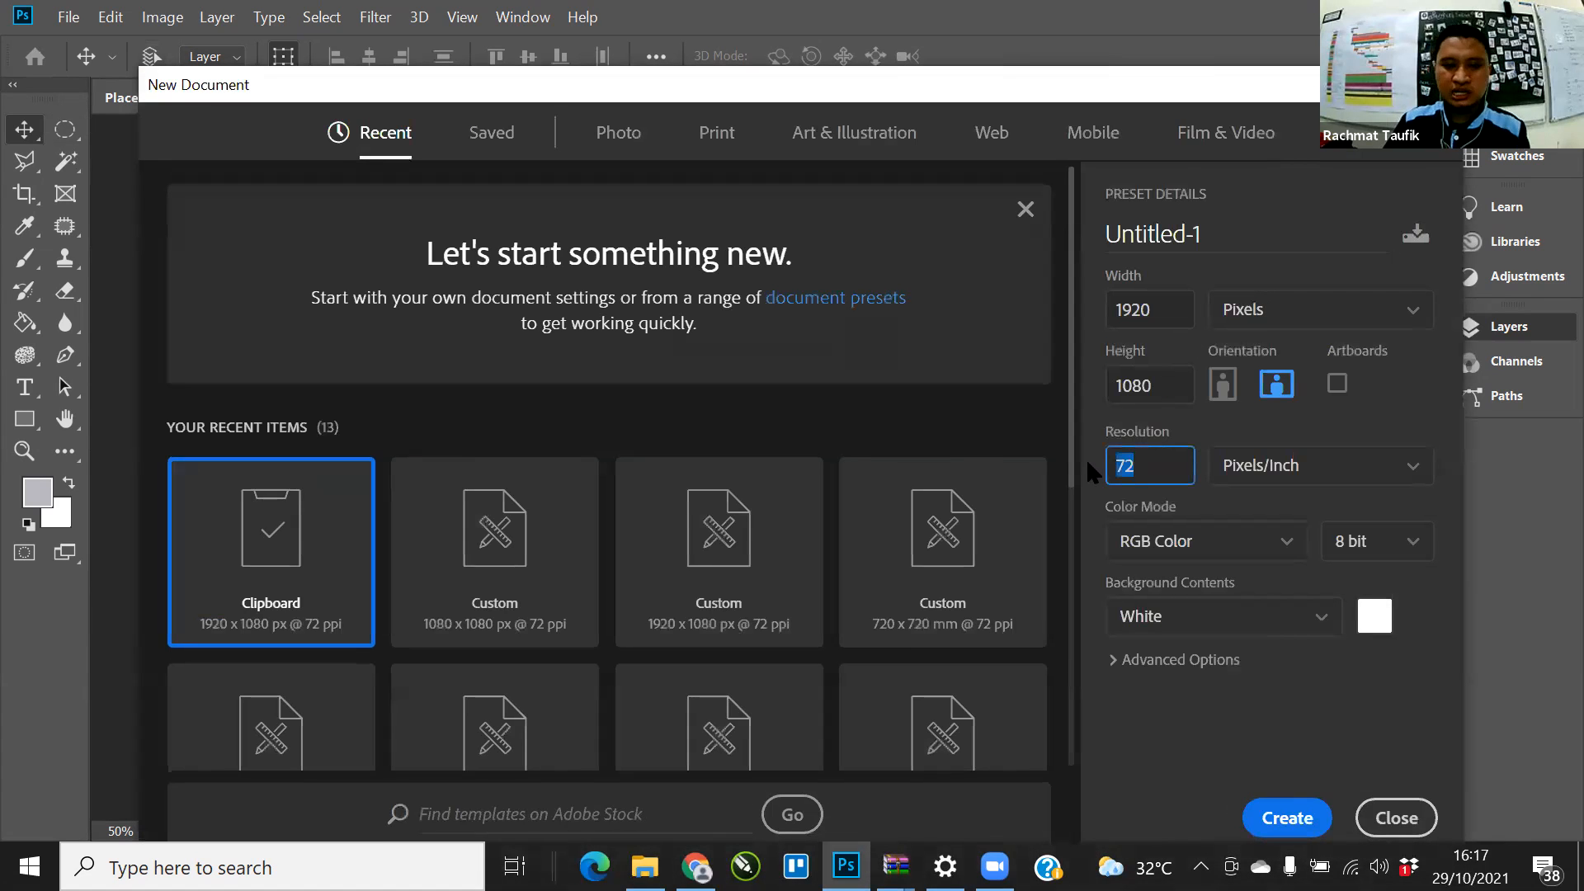
text(5000)
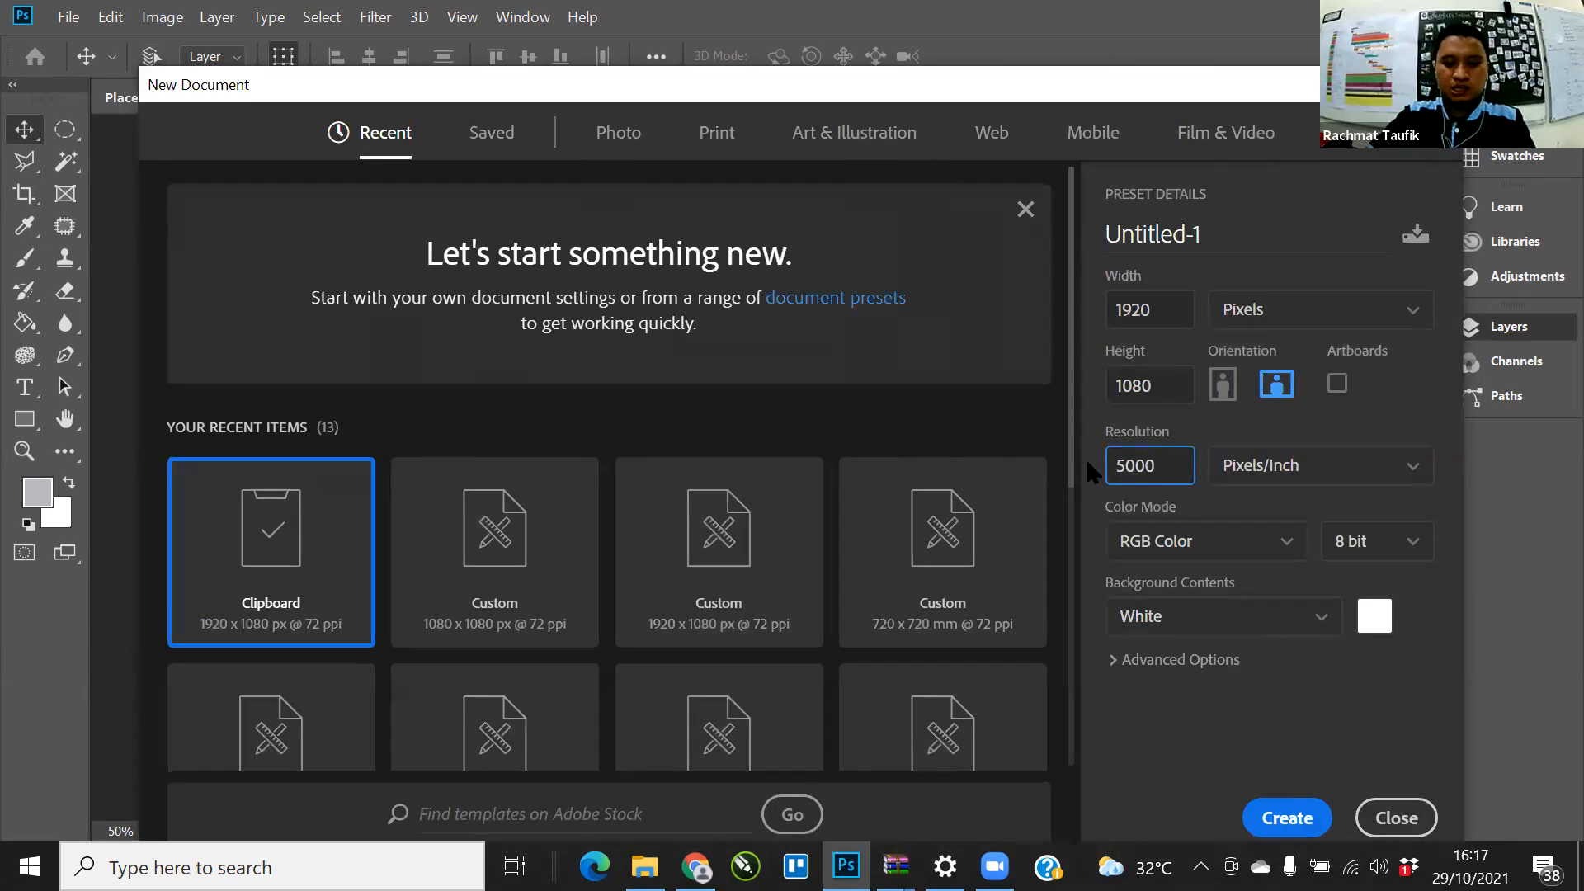
key(BackSpace)
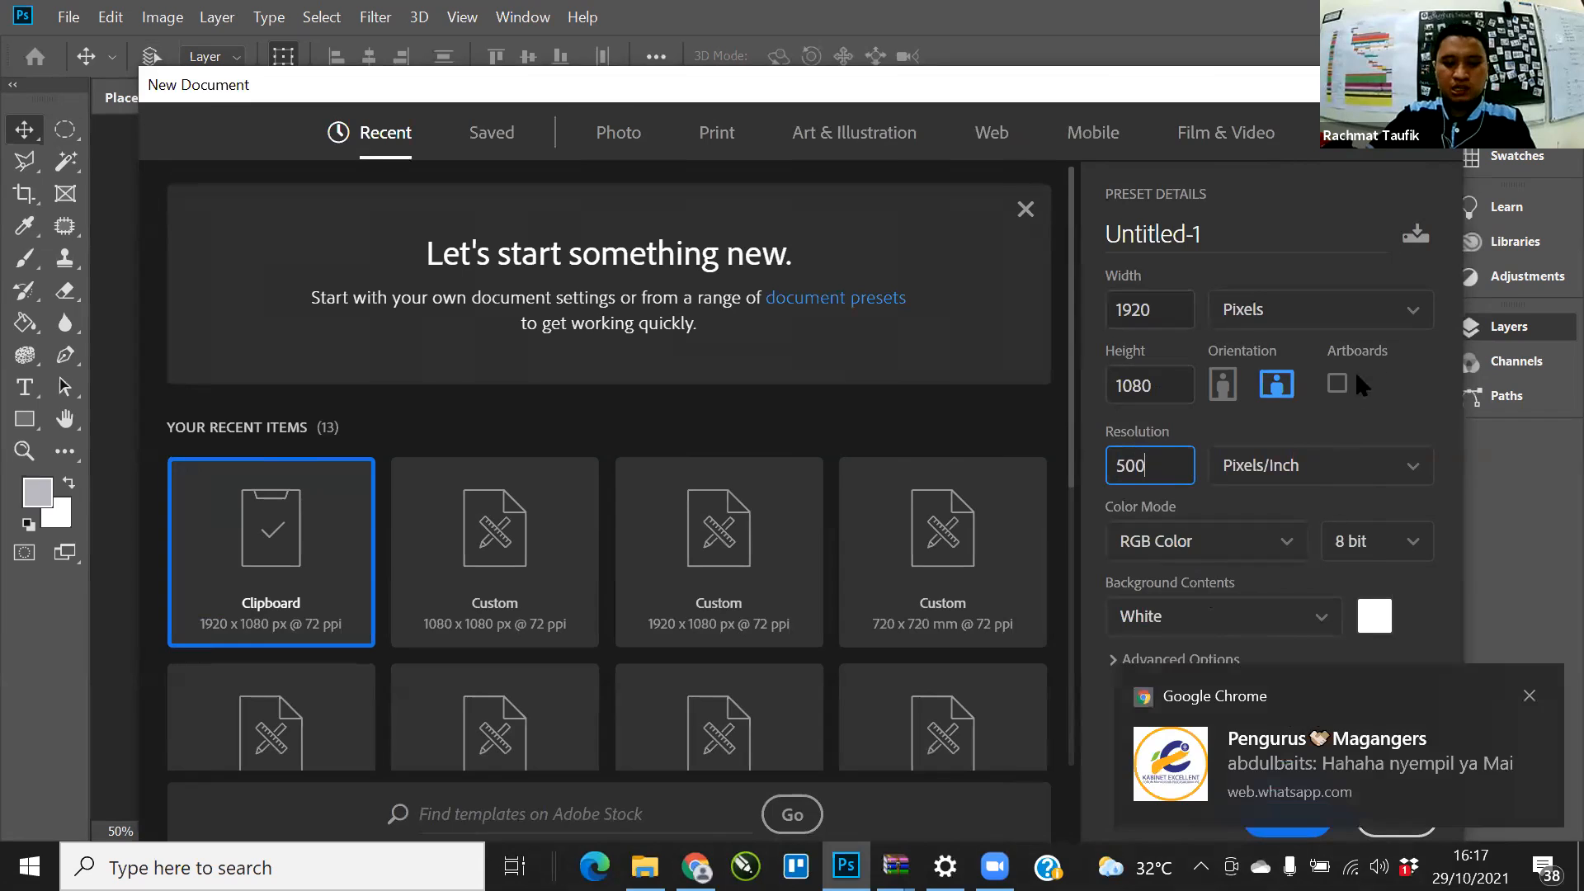
double_click(1169, 461)
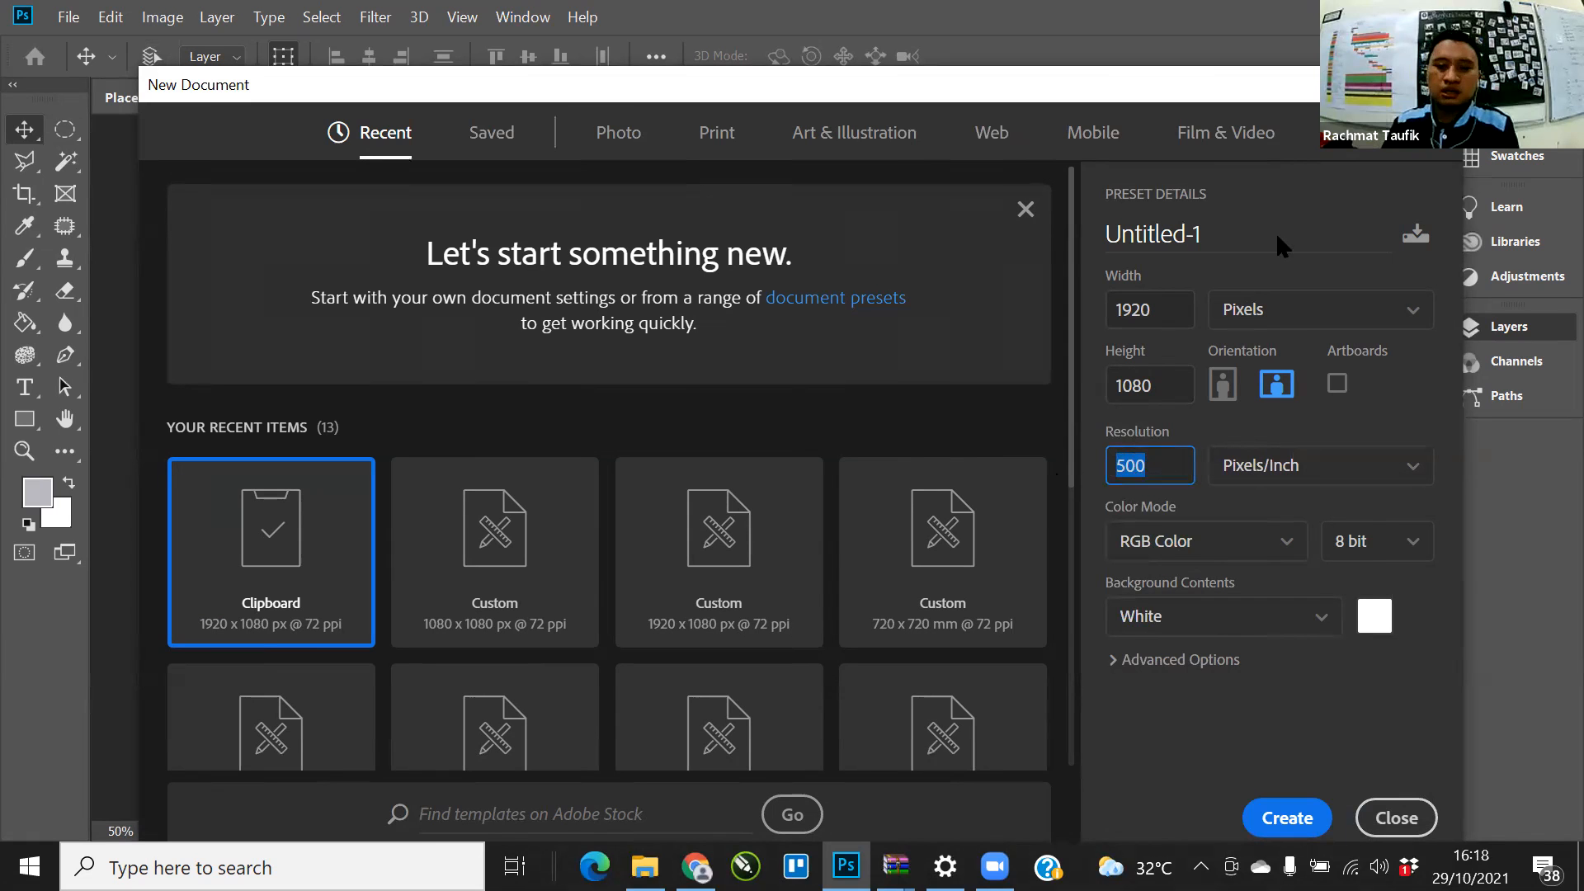
key(Escape)
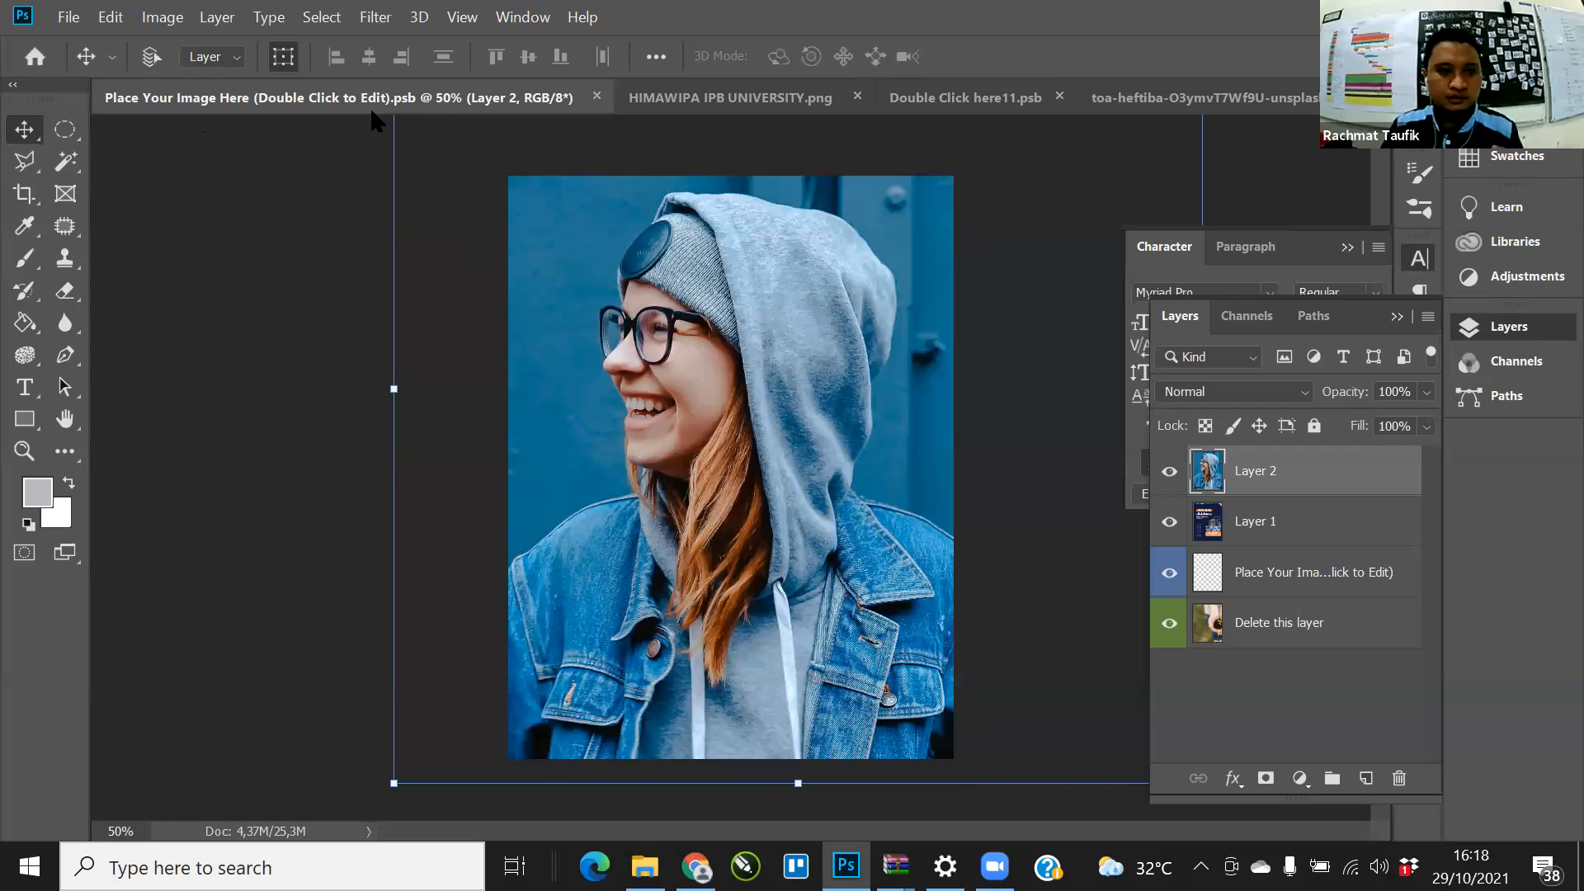
Step: In 3374431.psd, show the Place Your Image smart object in the Image group and shift the red plane icon slightly down and right
click(701, 100)
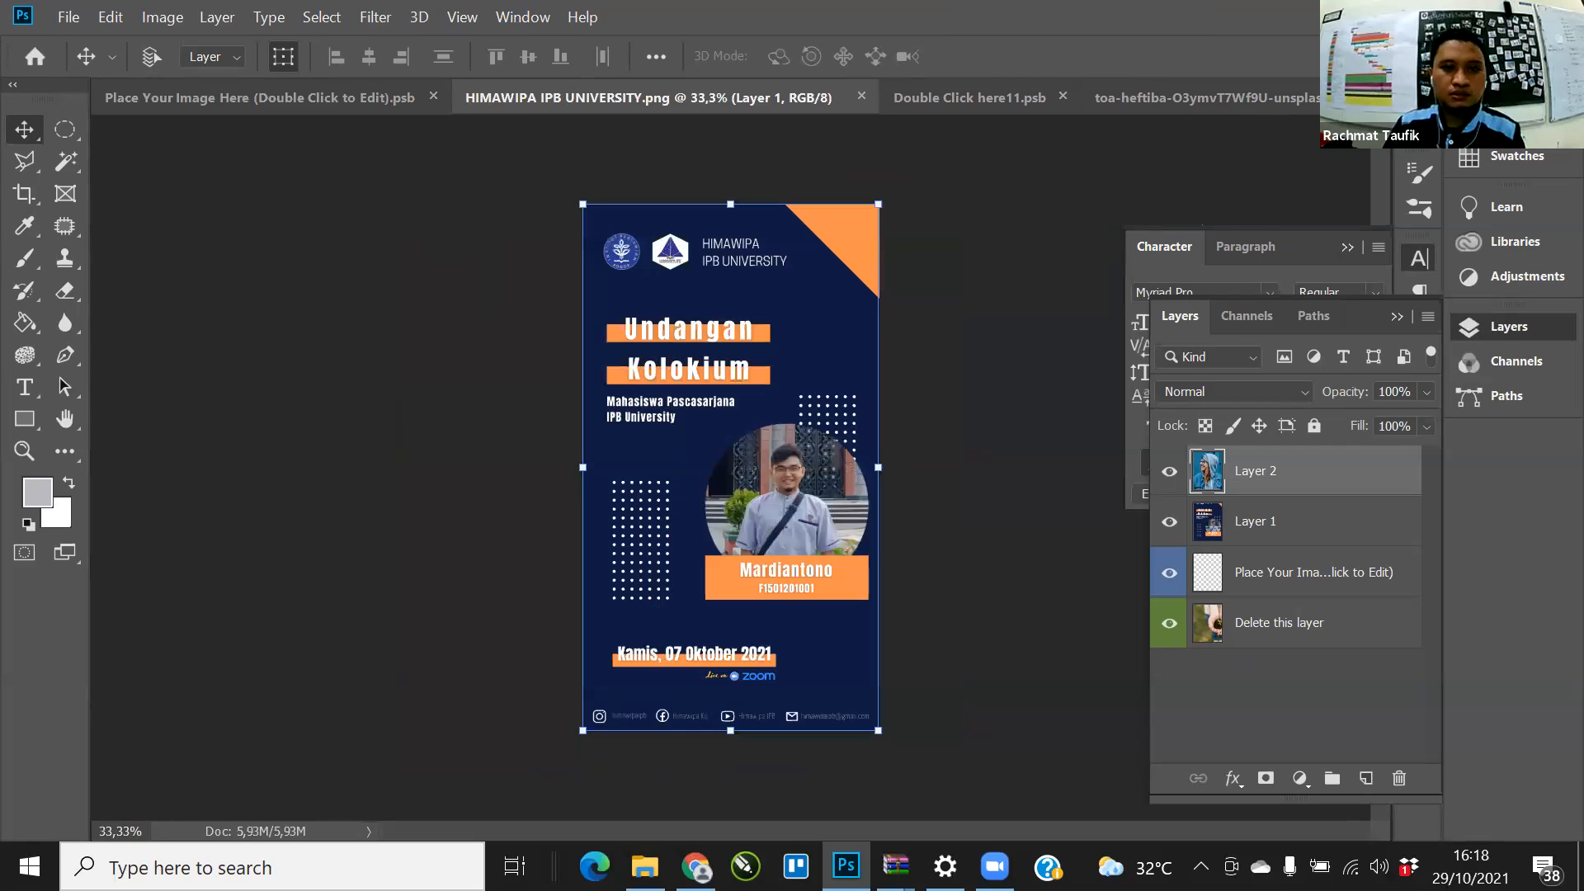
click(1378, 97)
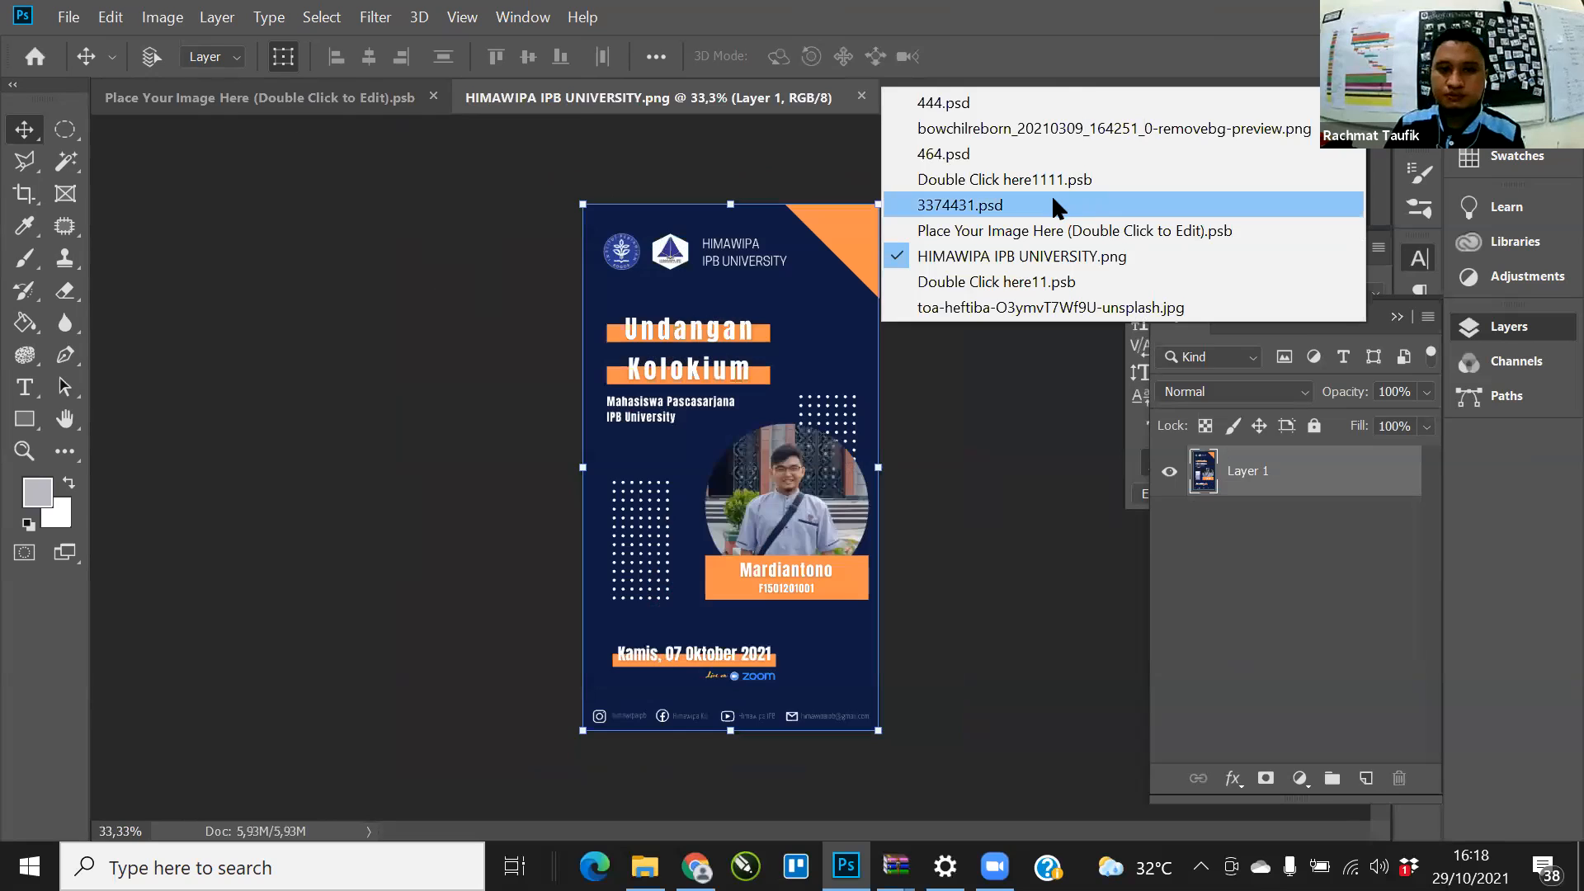
click(1056, 206)
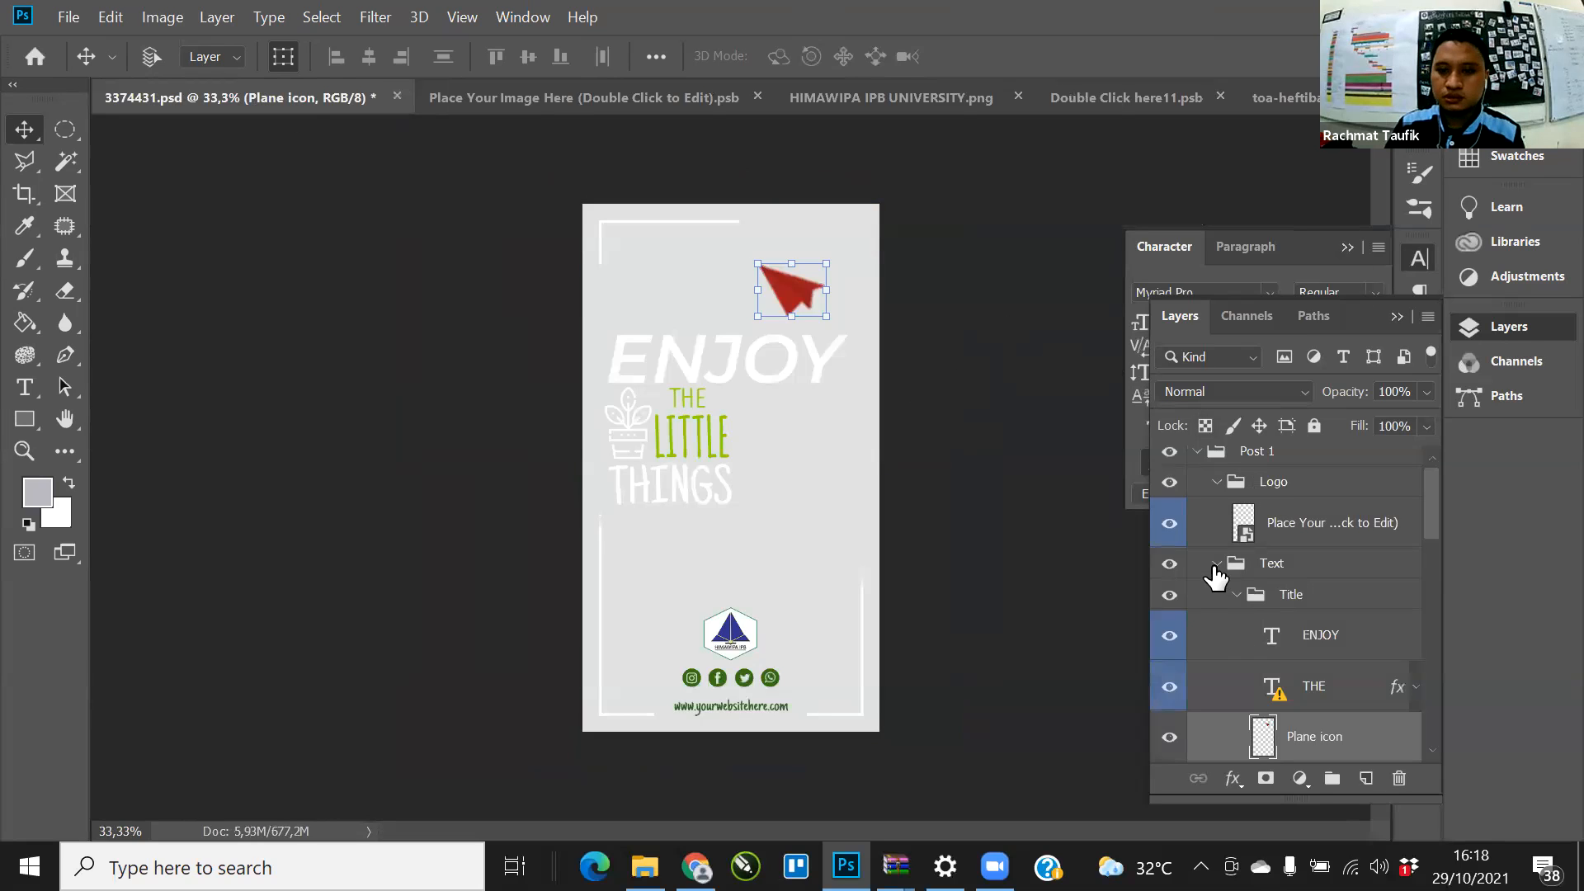
scroll(1218, 569, down, 5)
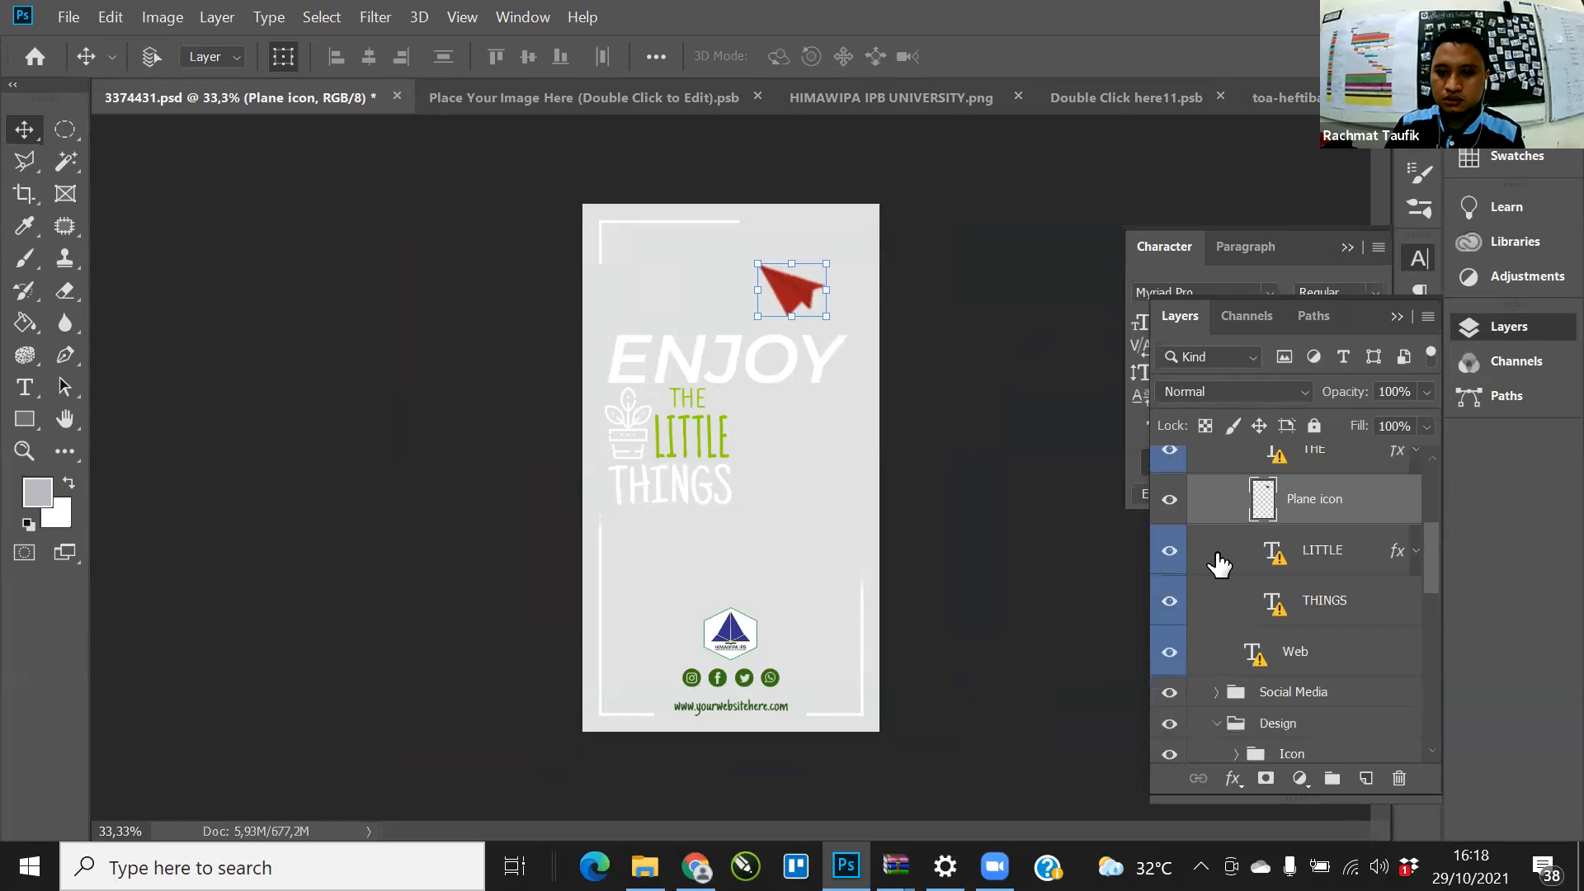
scroll(1217, 569, down, 6)
click(1166, 714)
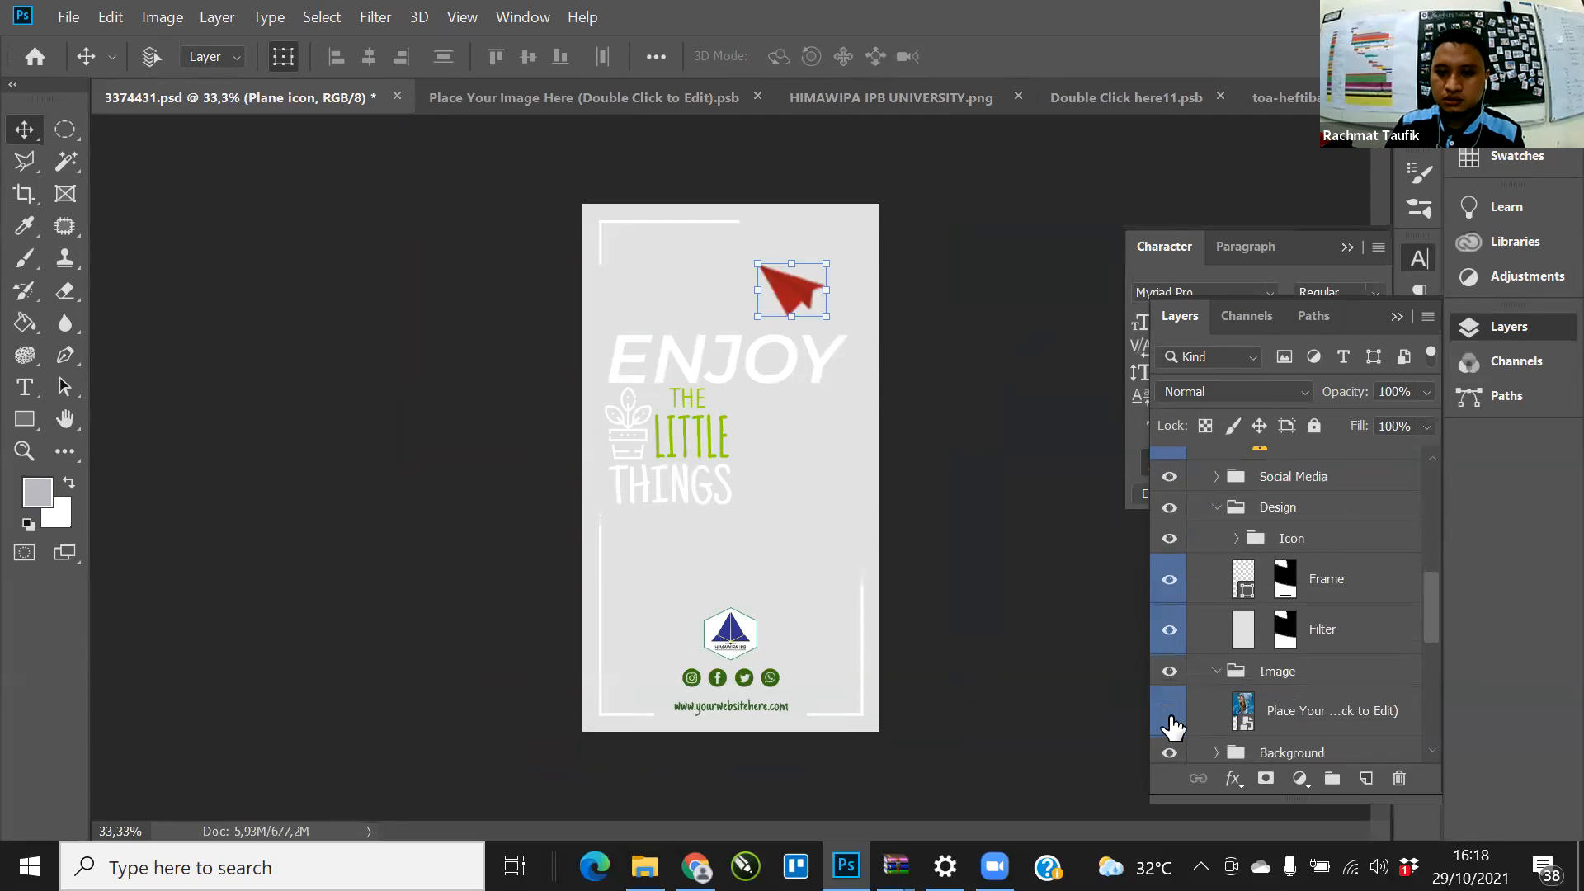
click(1170, 714)
mouse_move(802, 462)
mouse_down()
mouse_move(809, 502)
mouse_move(809, 476)
mouse_up()
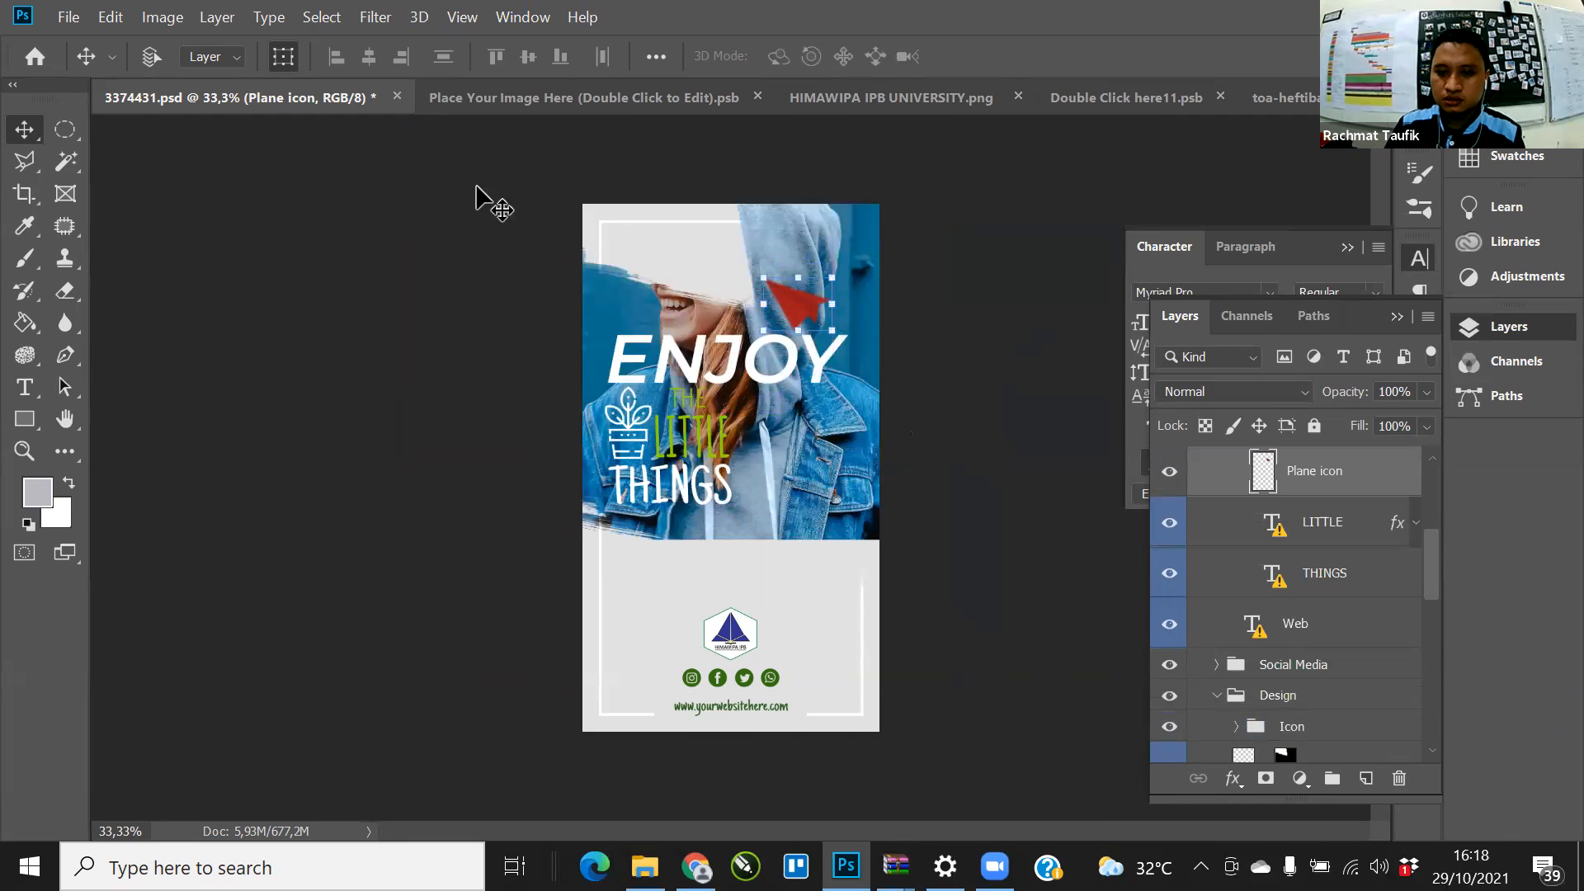
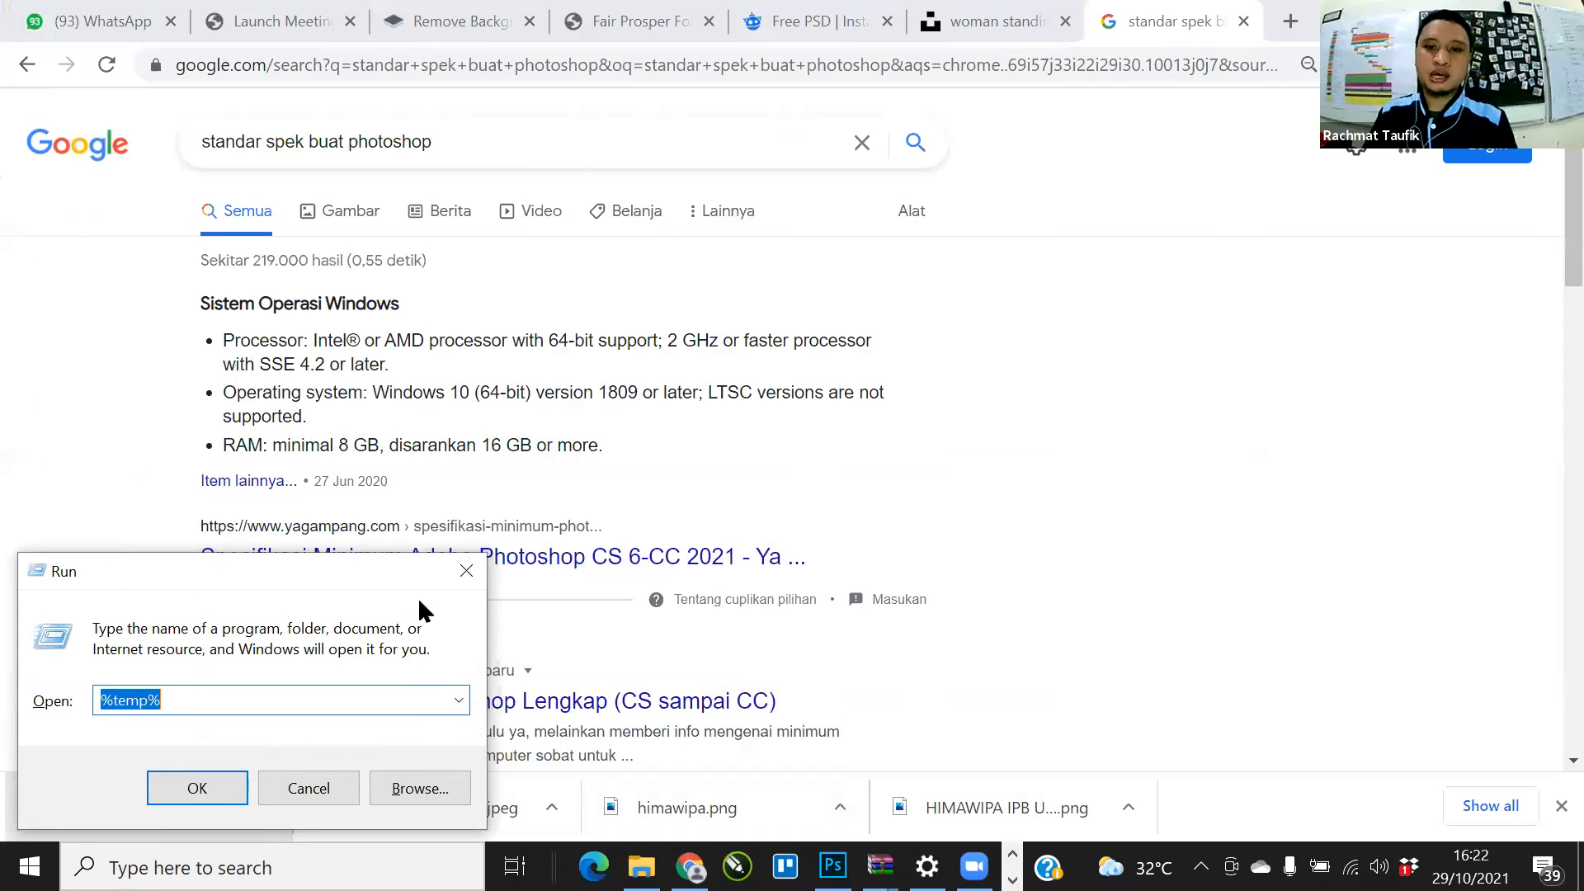
Step: Open the %temp% folder through the Run dialog and check the total size of all its contents
key(Right)
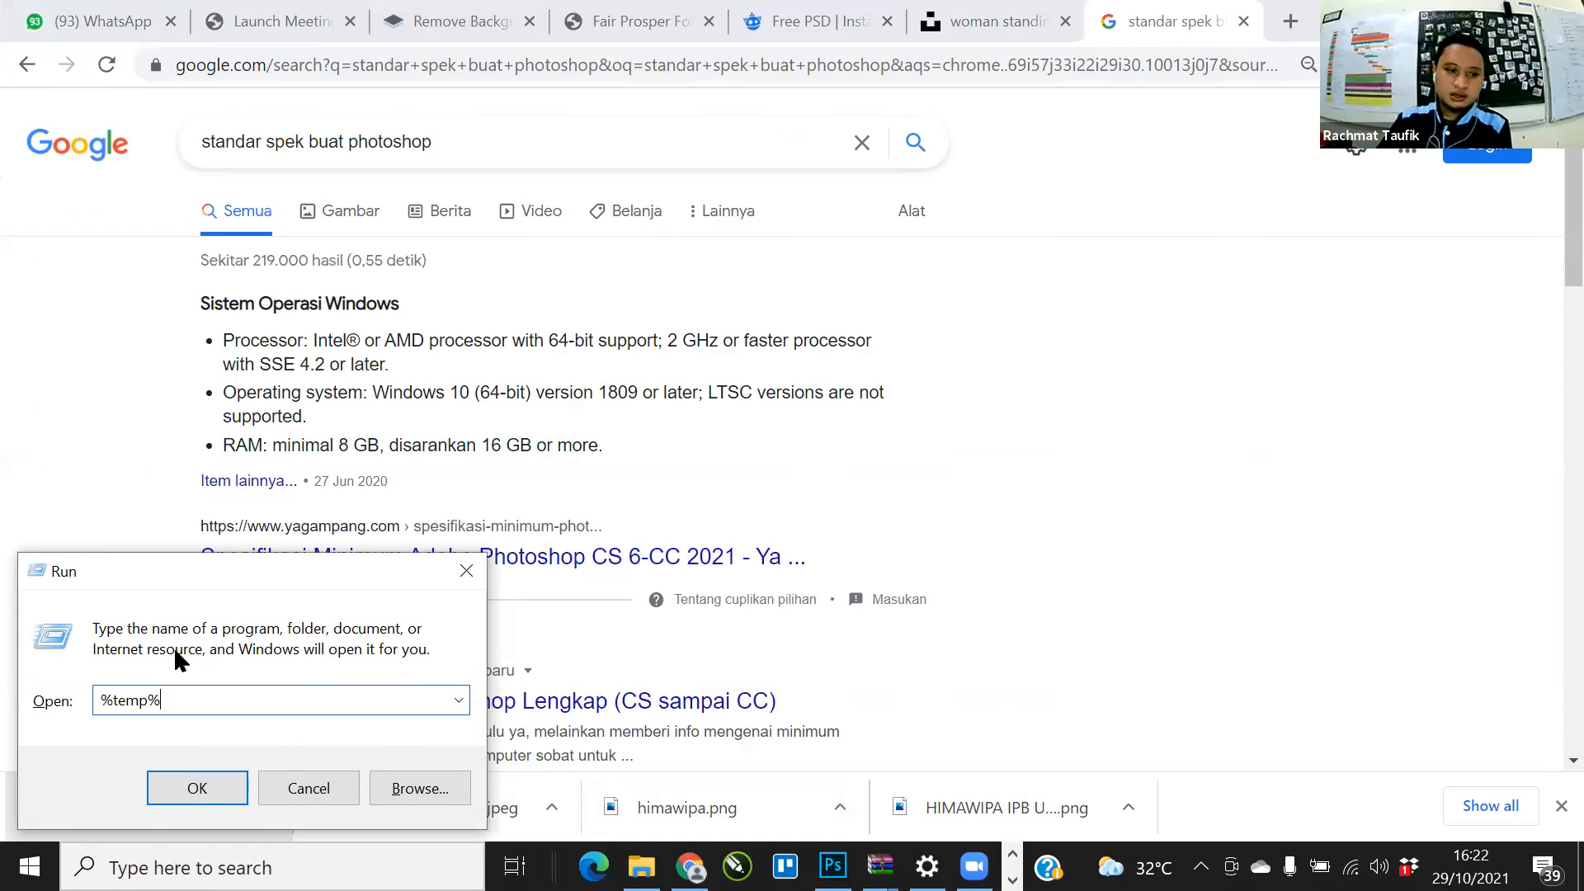
click(186, 788)
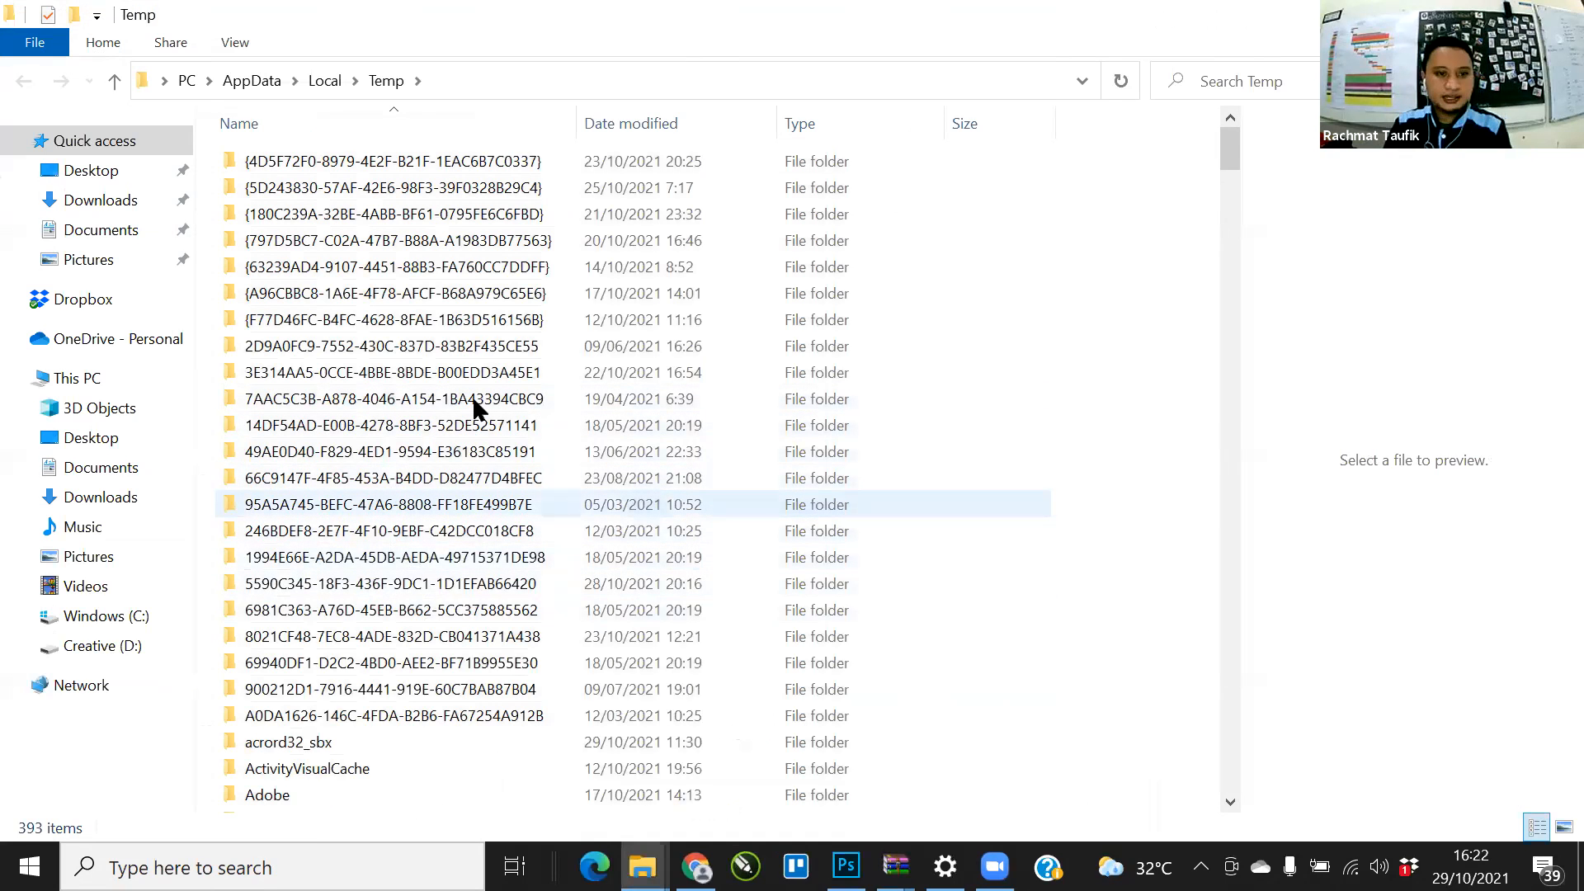
key(ctrl+a)
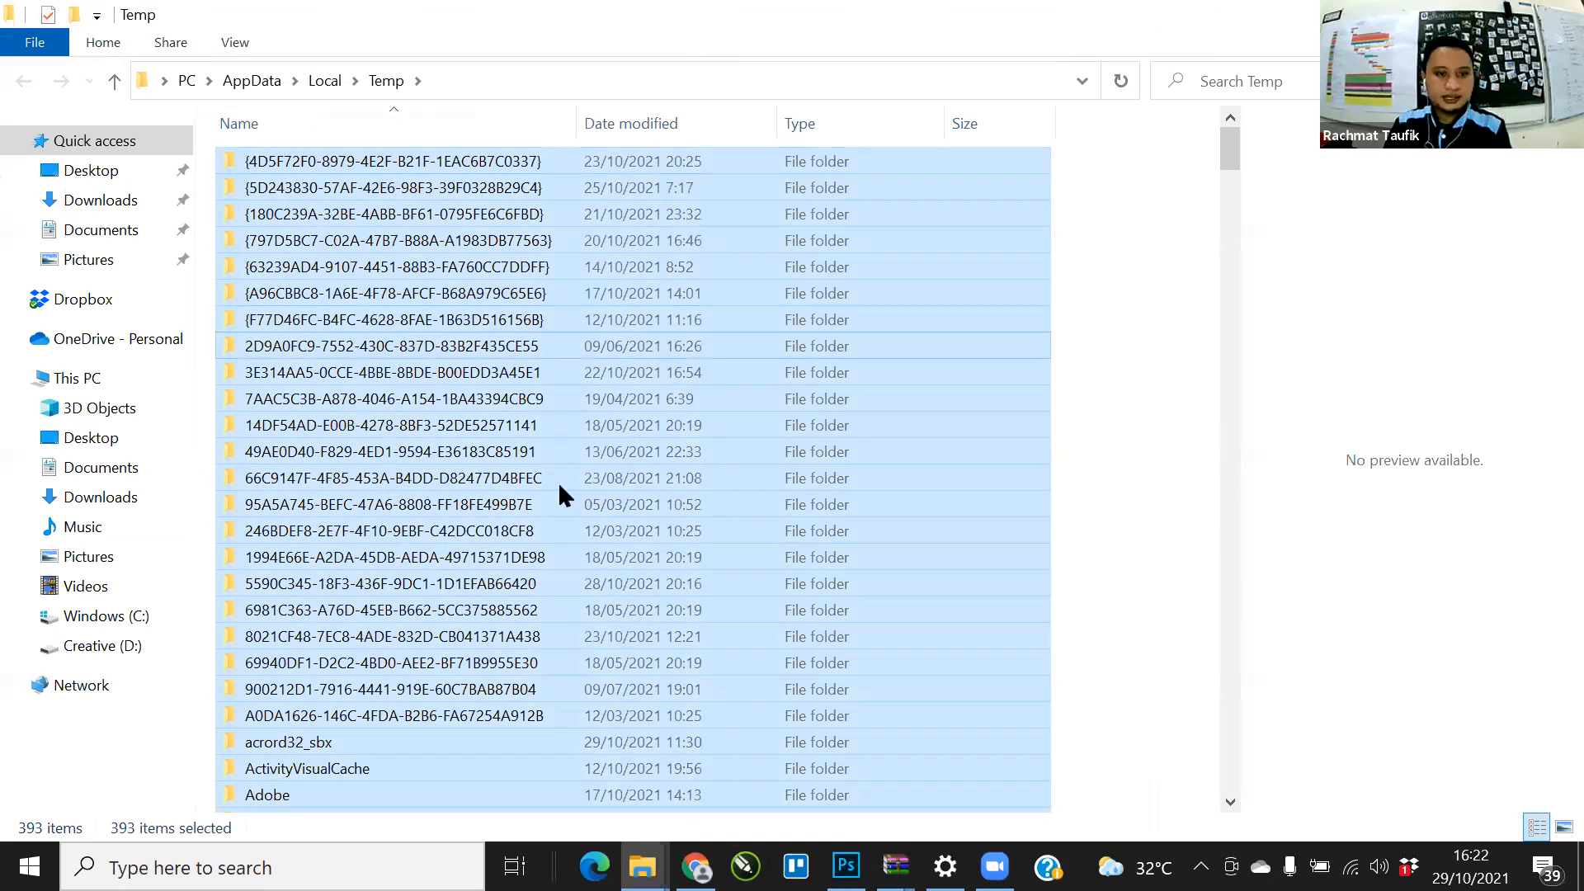
key(shift+F10)
click(584, 772)
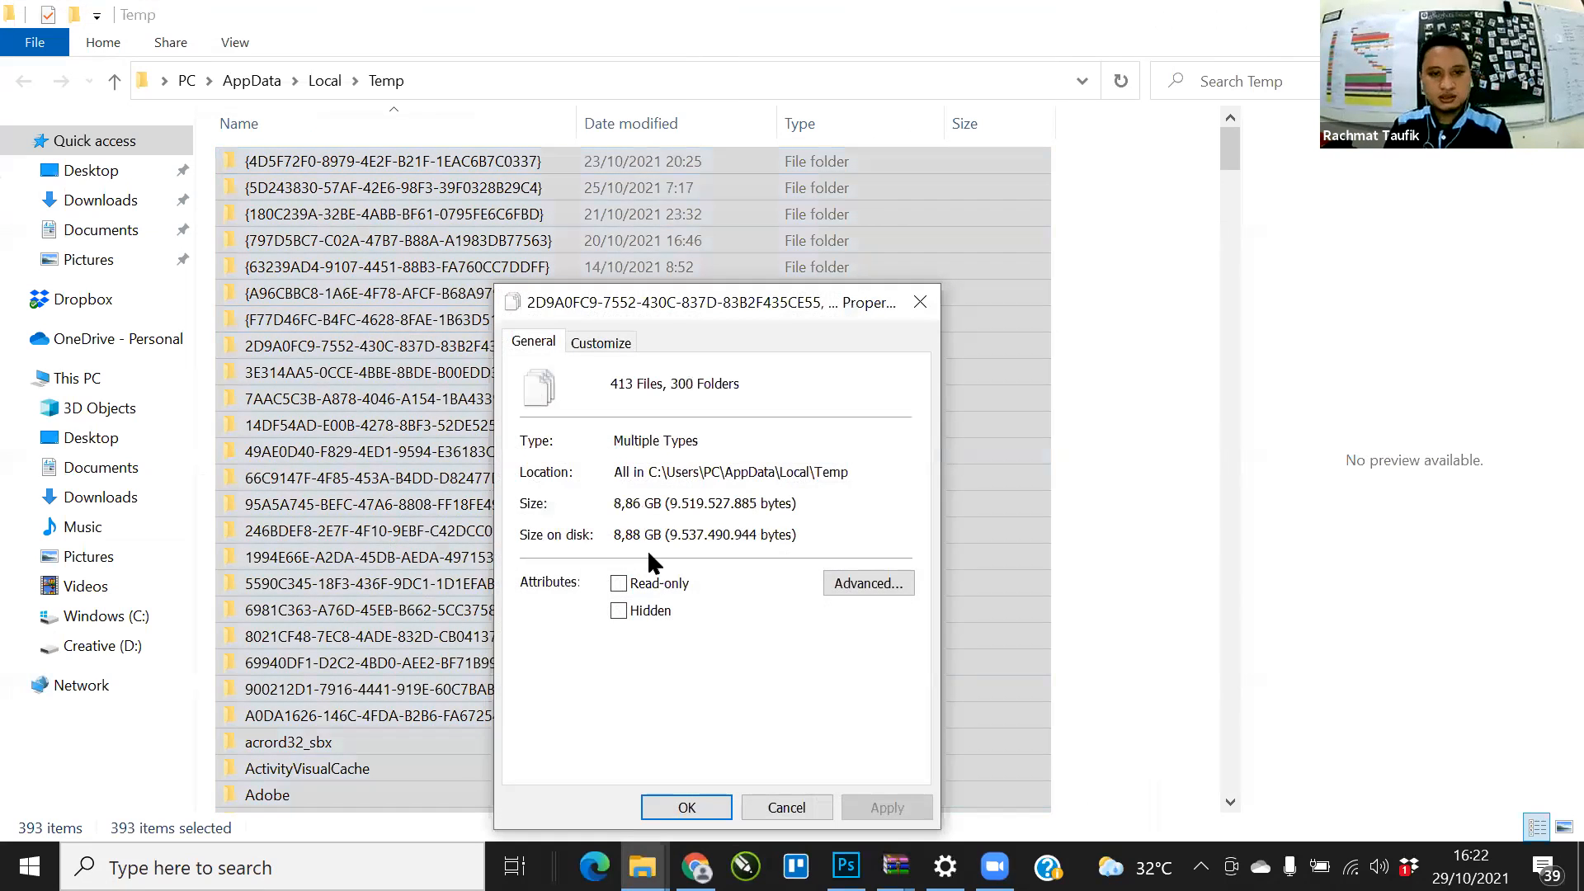
click(656, 805)
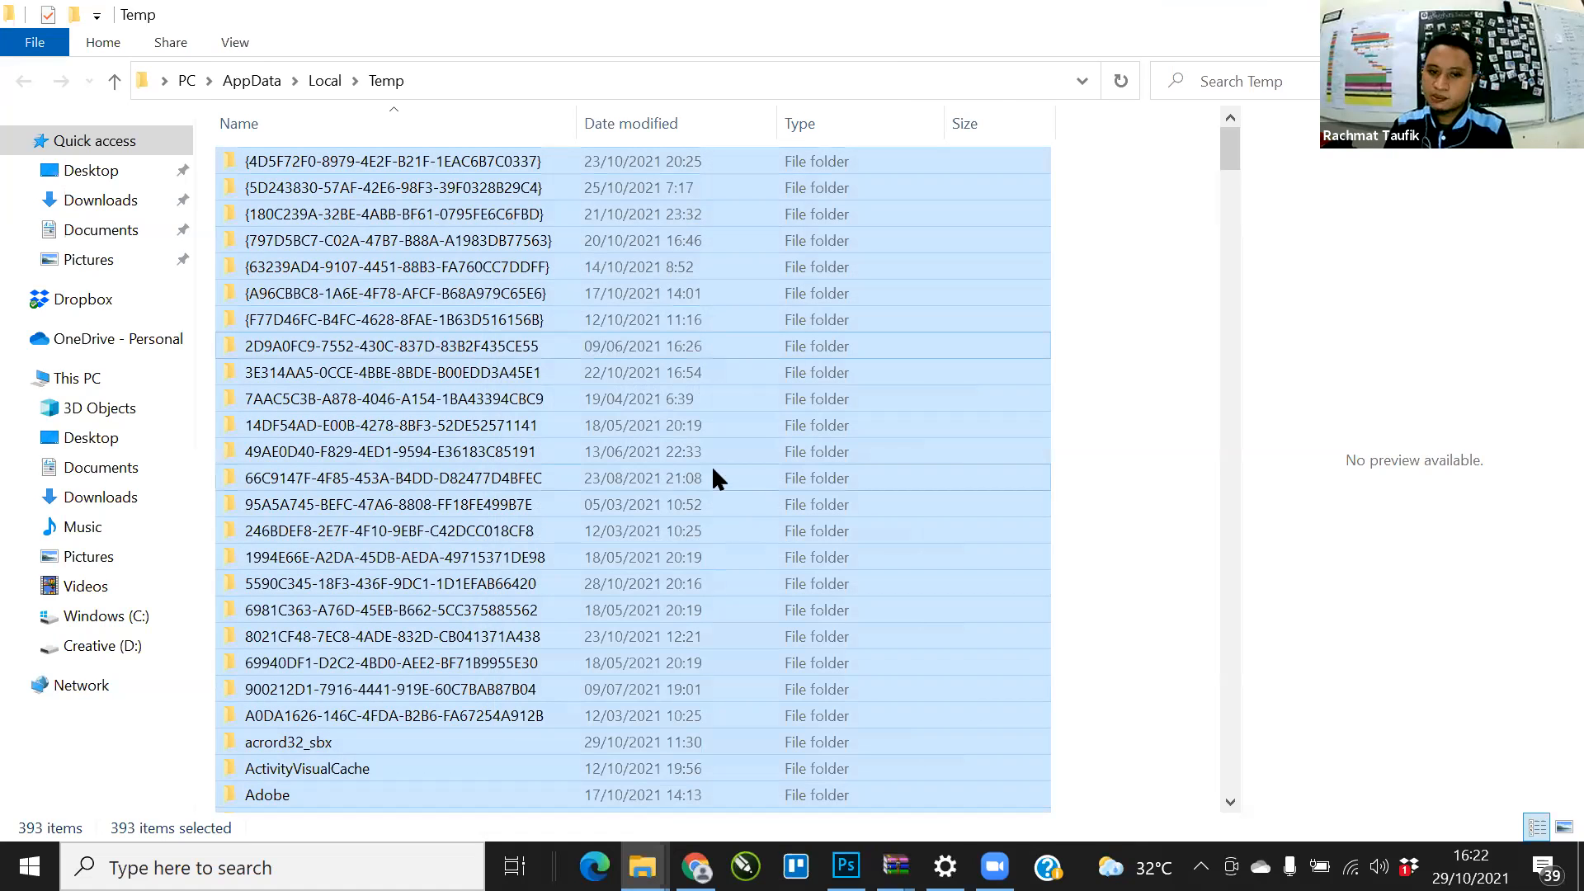
click(1093, 571)
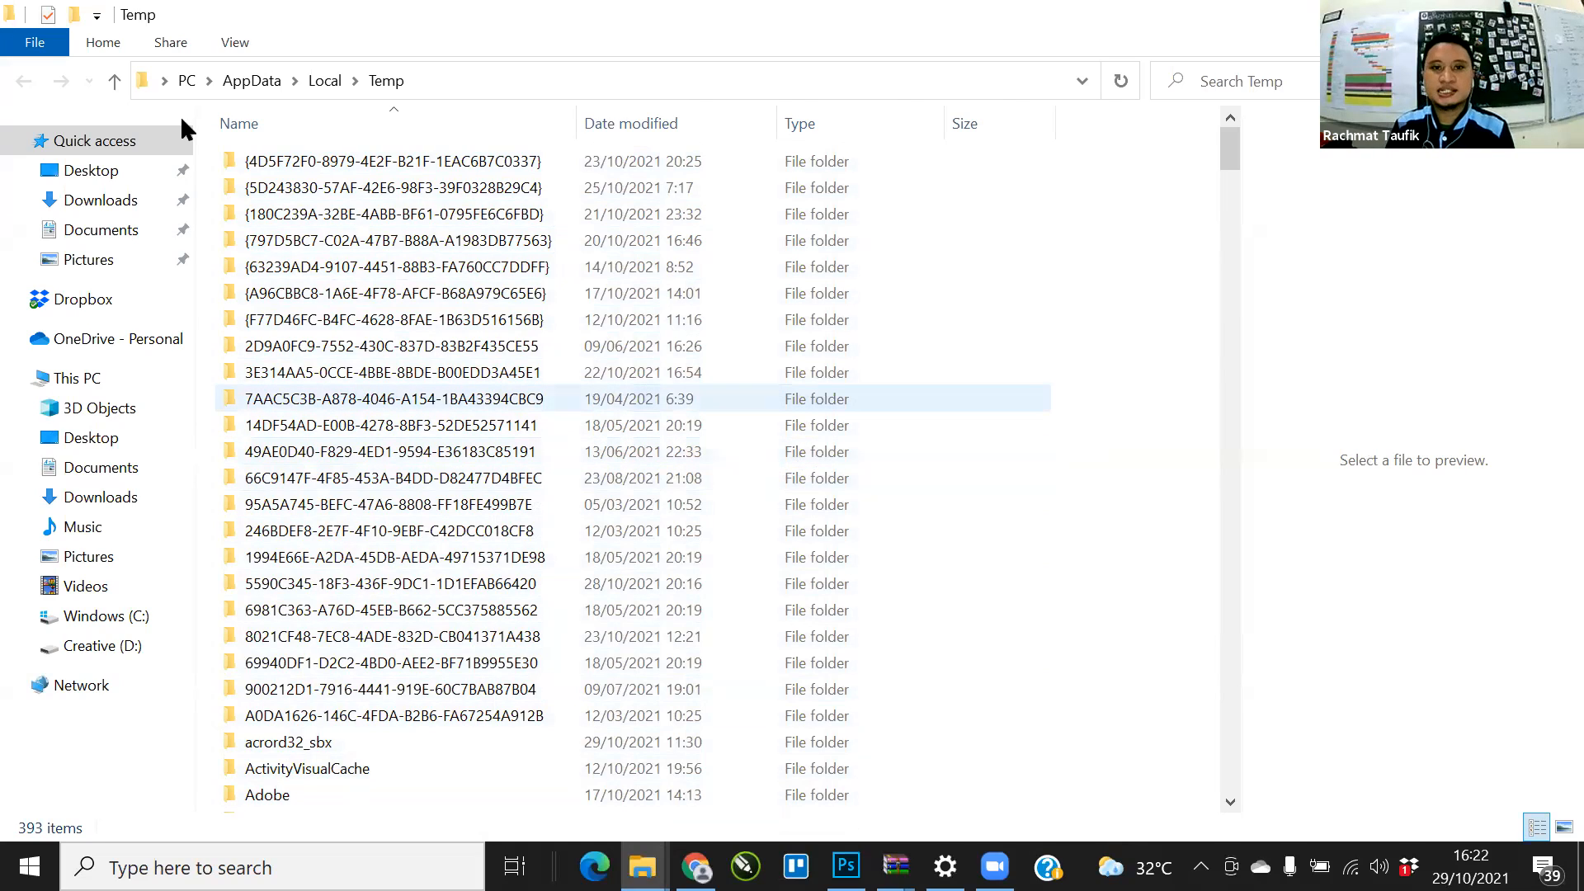
click(205, 80)
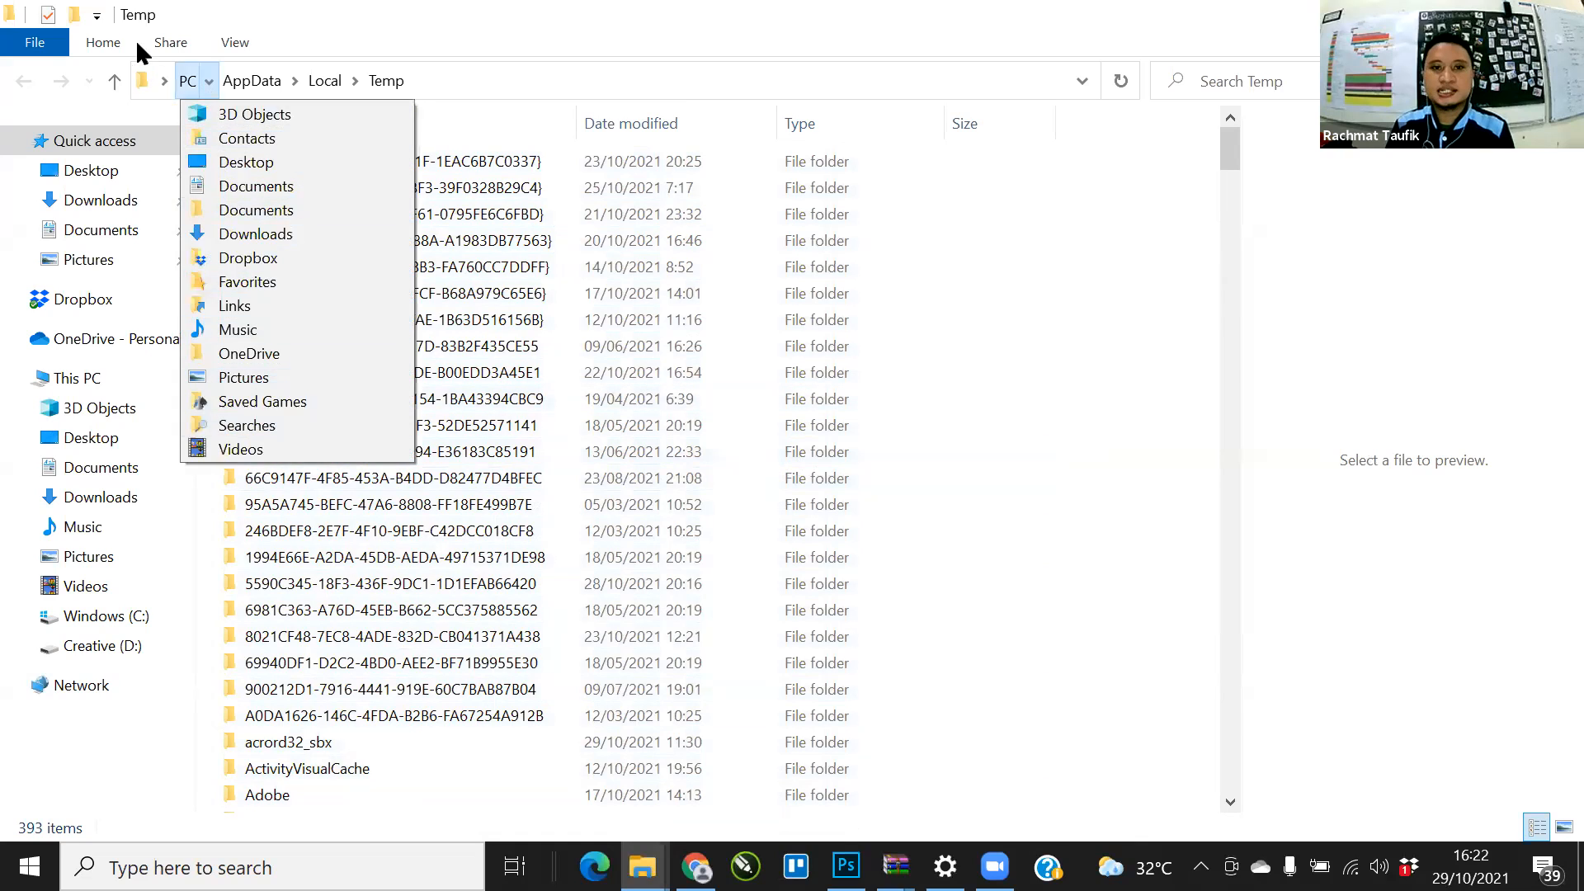
click(162, 82)
Step: Switch to Control Panel and look through the installed programs in Programs and Features
key(alt+Tab)
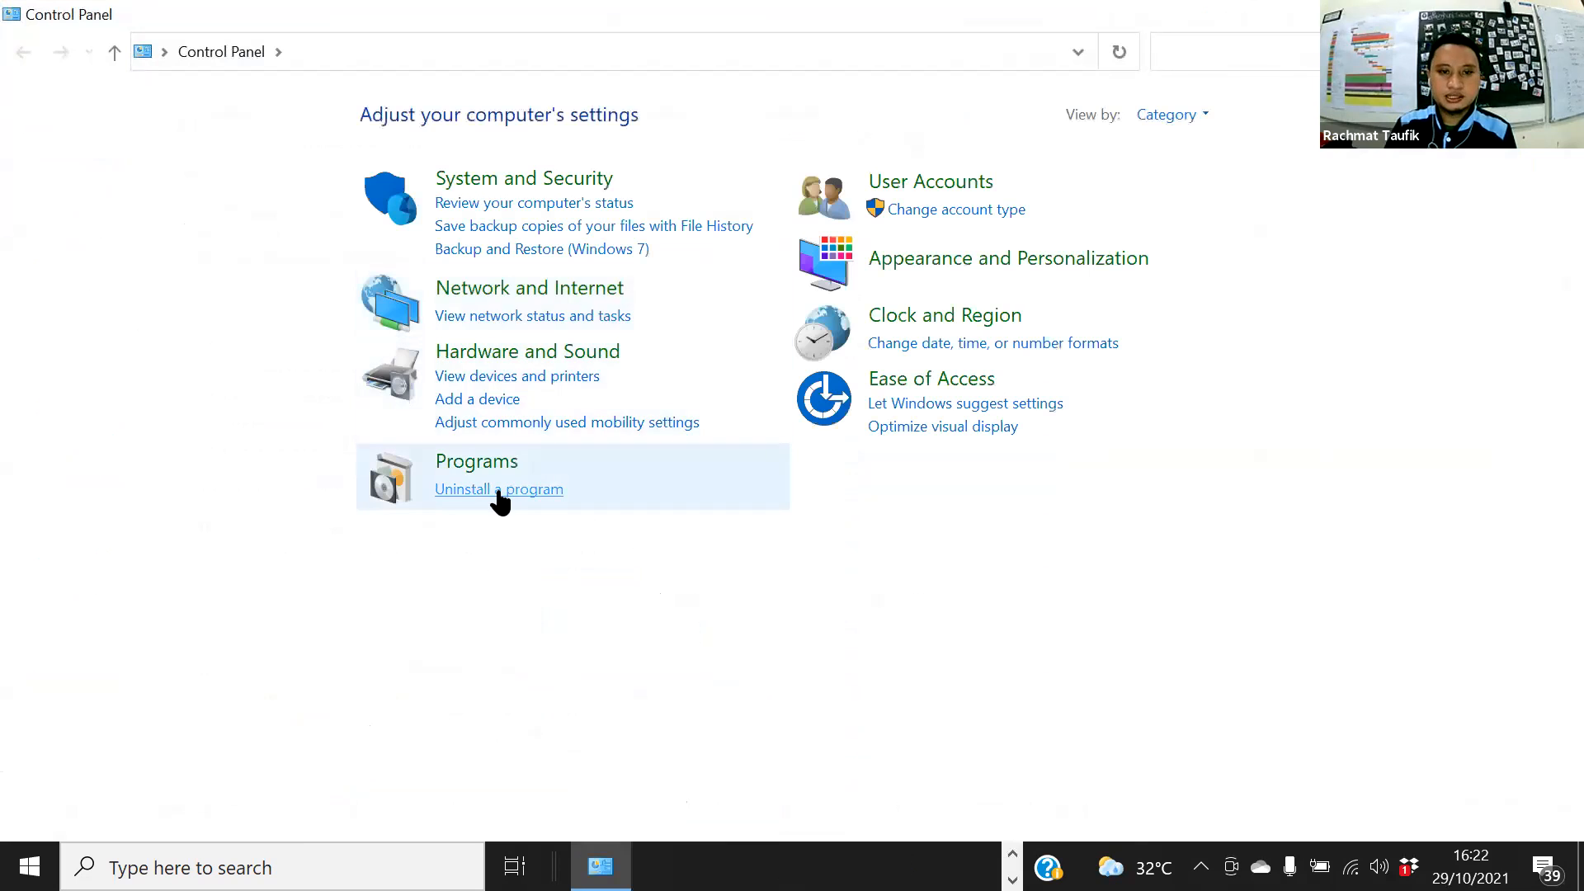
click(499, 492)
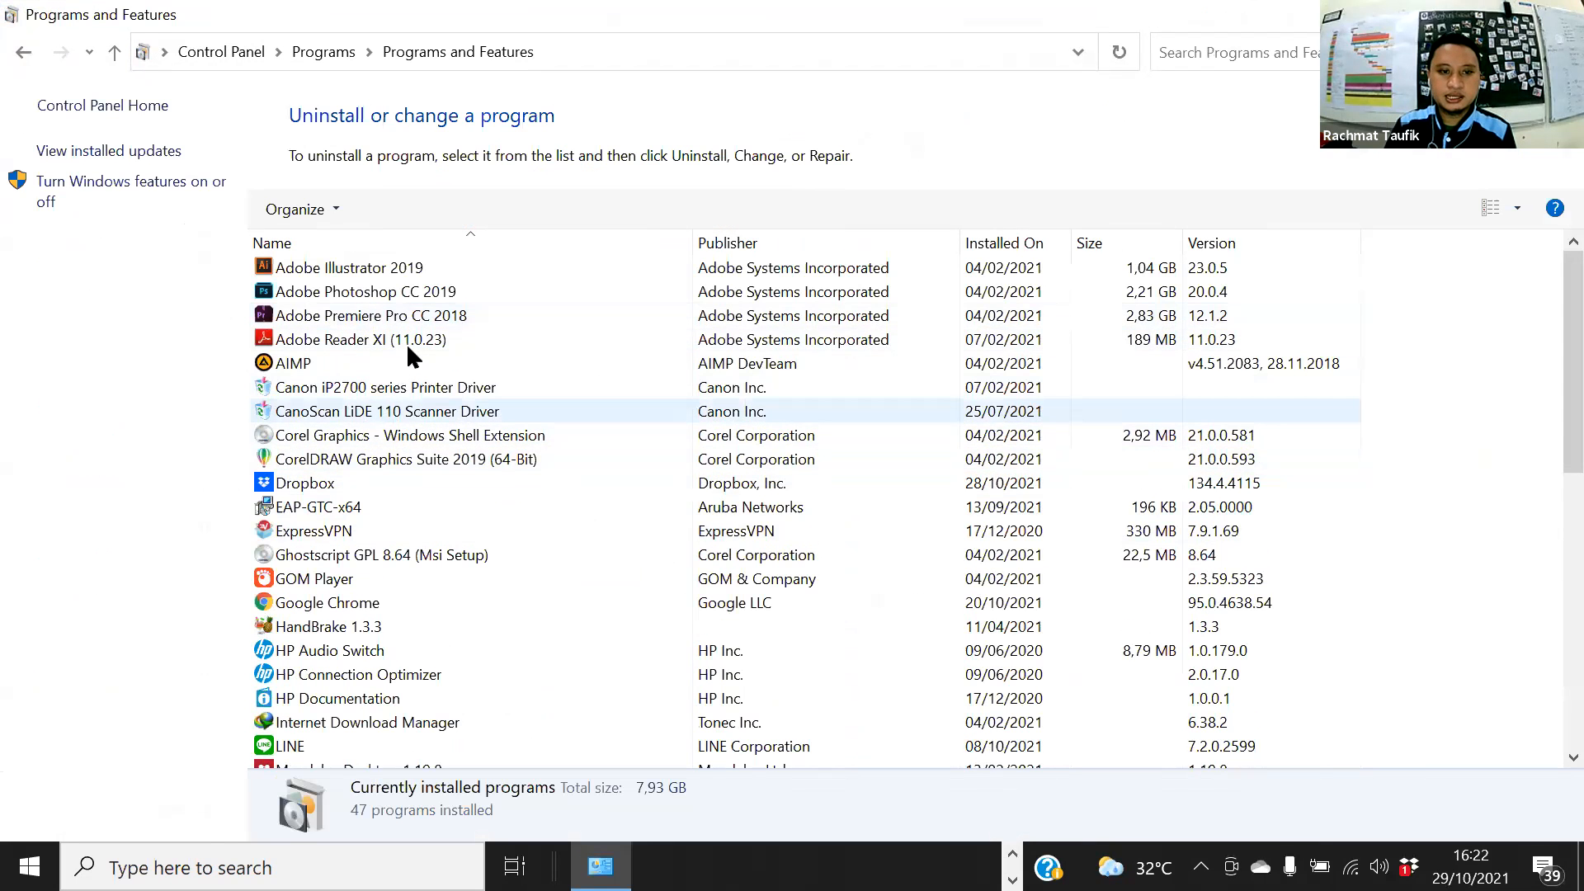
scroll(414, 575, down, 1)
scroll(417, 590, down, 1)
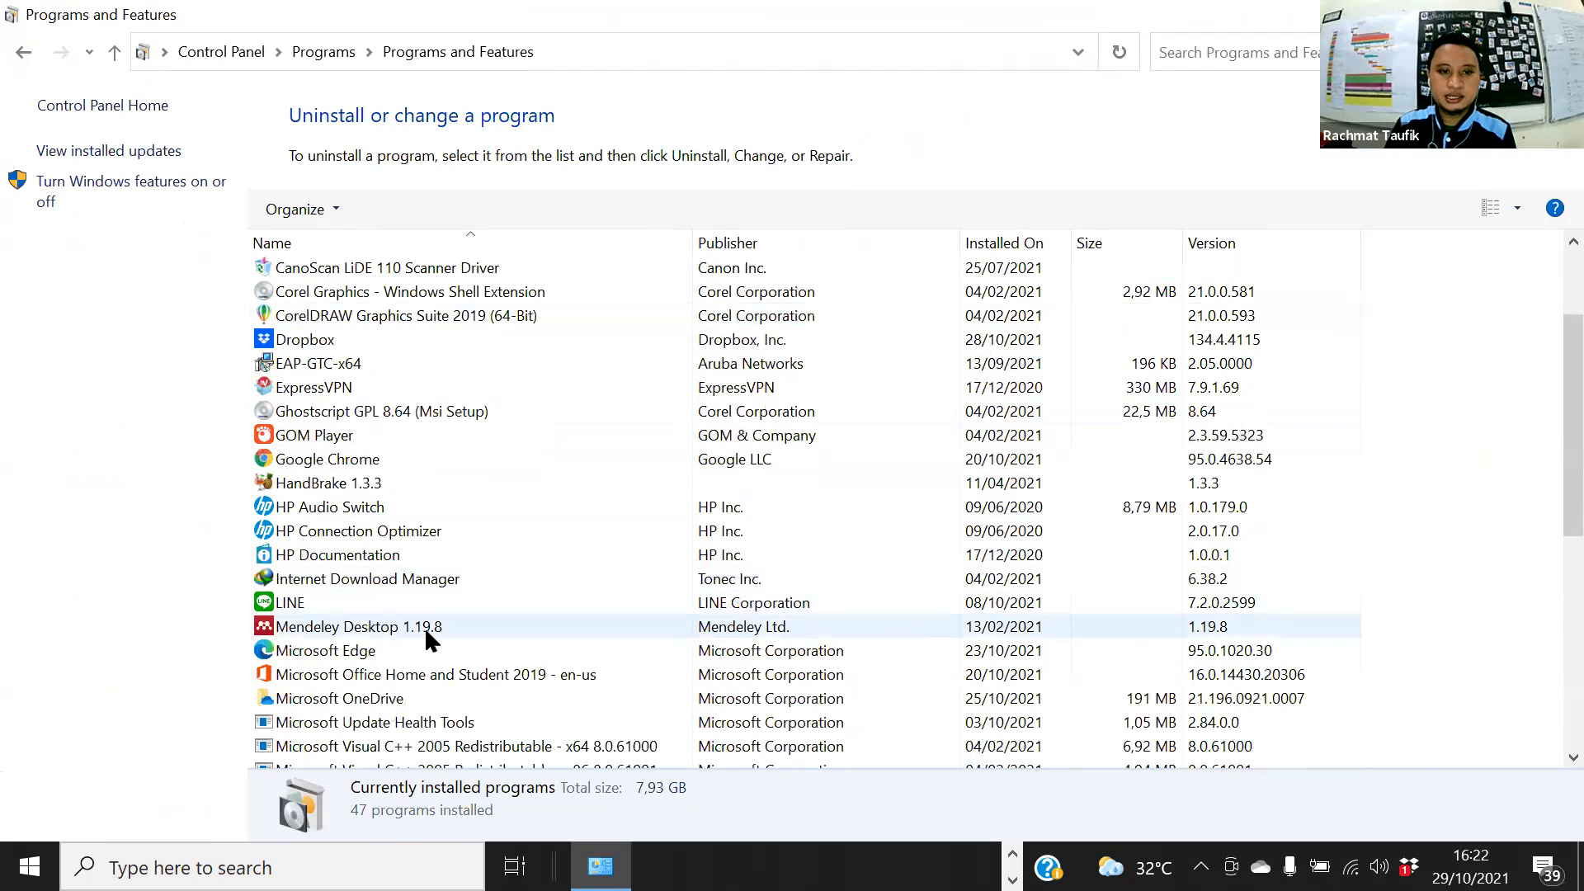
scroll(424, 627, up, 2)
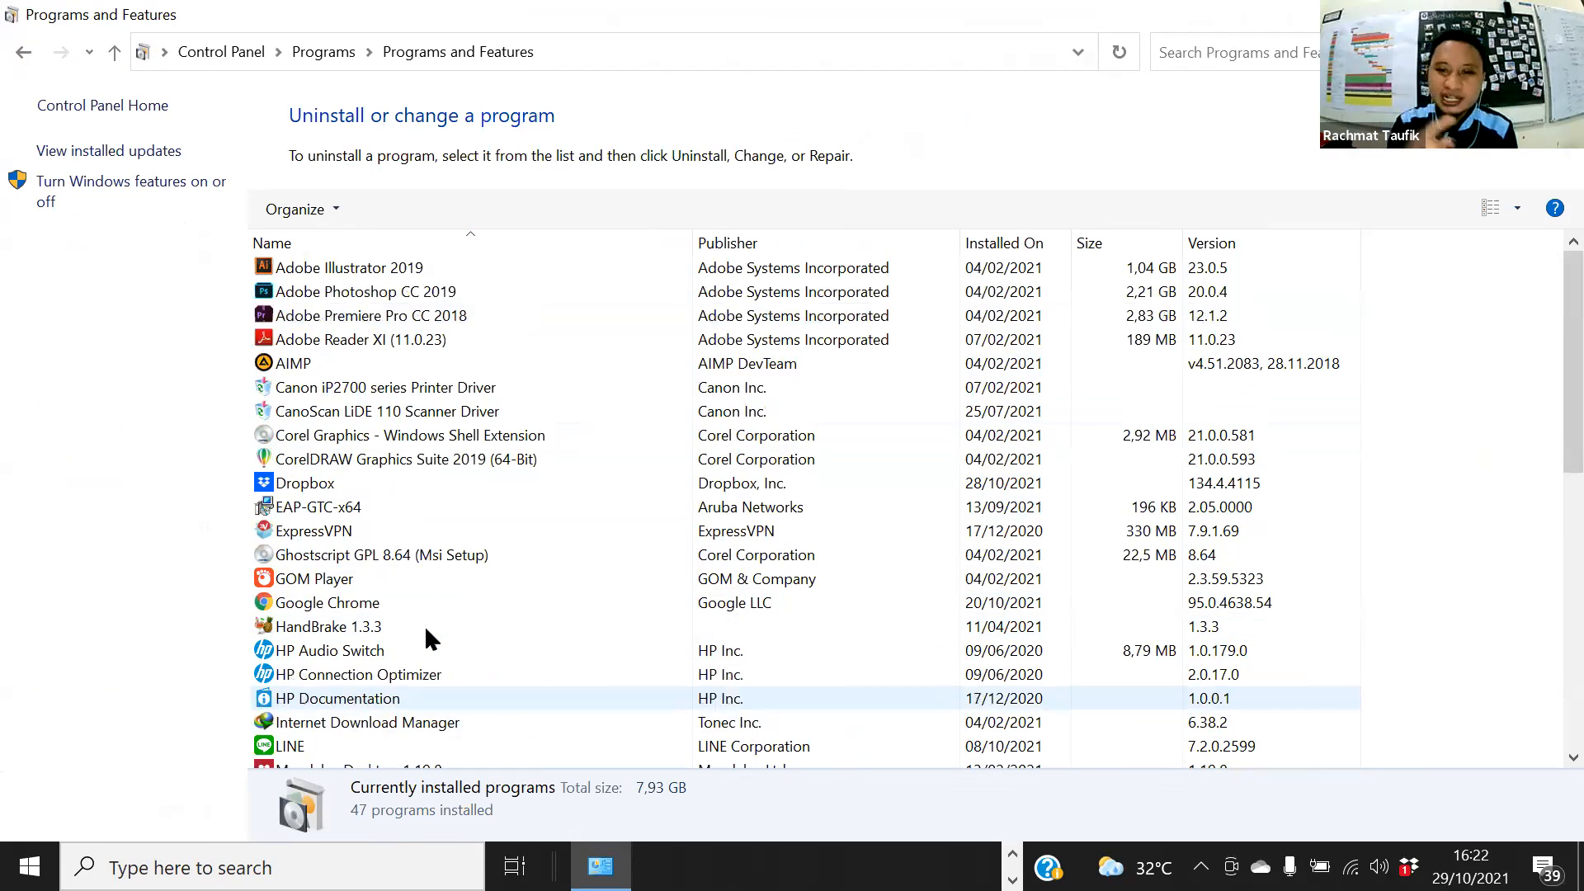
scroll(495, 321, down, 9)
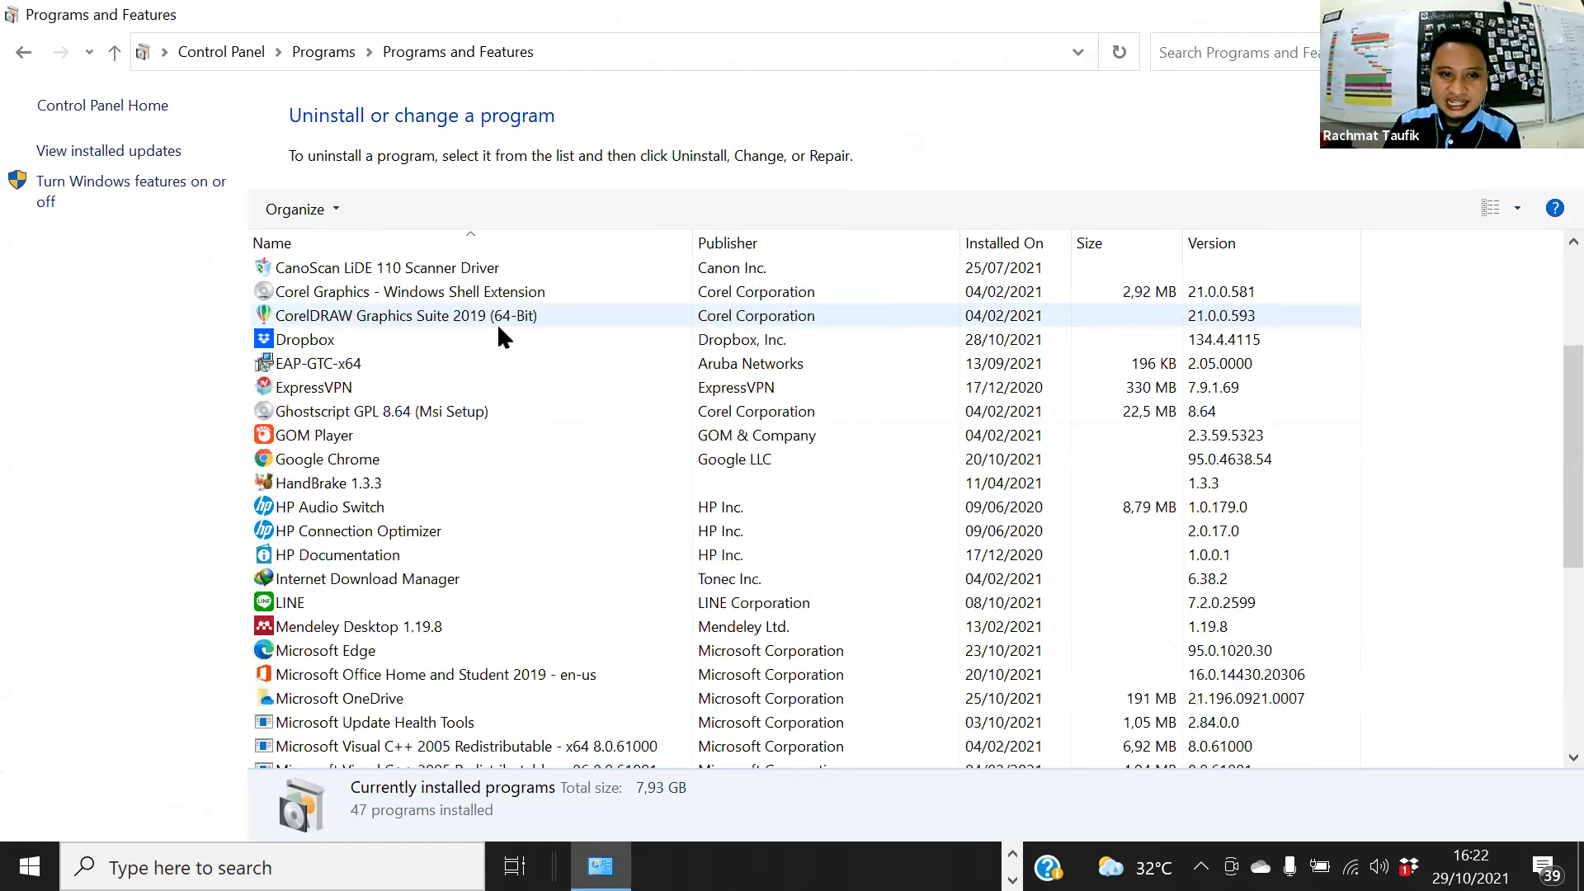
scroll(497, 394, up, 6)
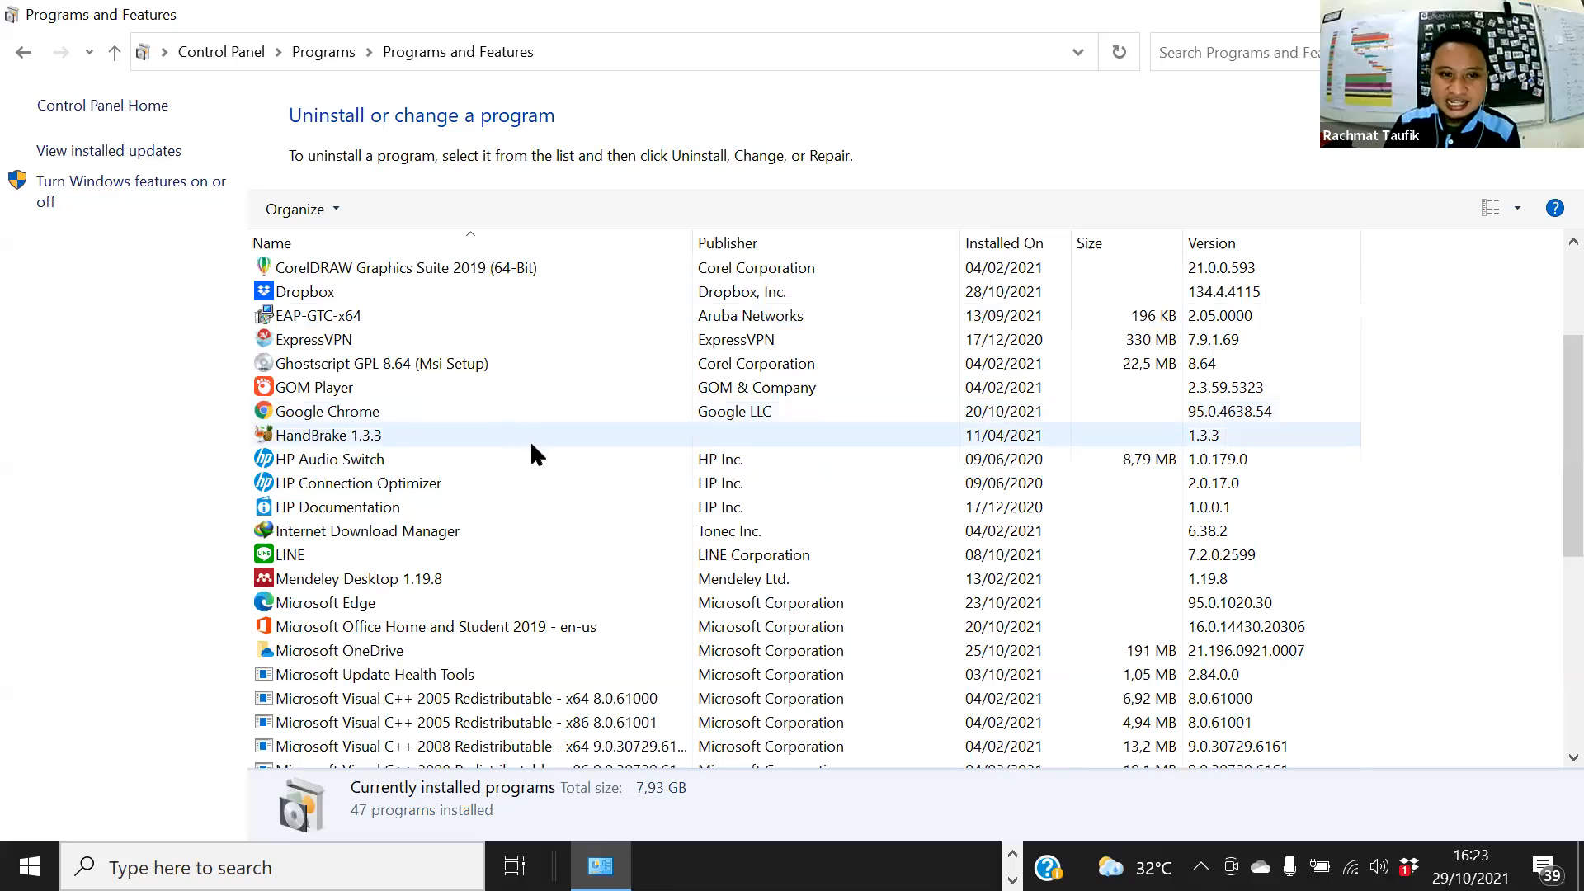
scroll(449, 459, up, 3)
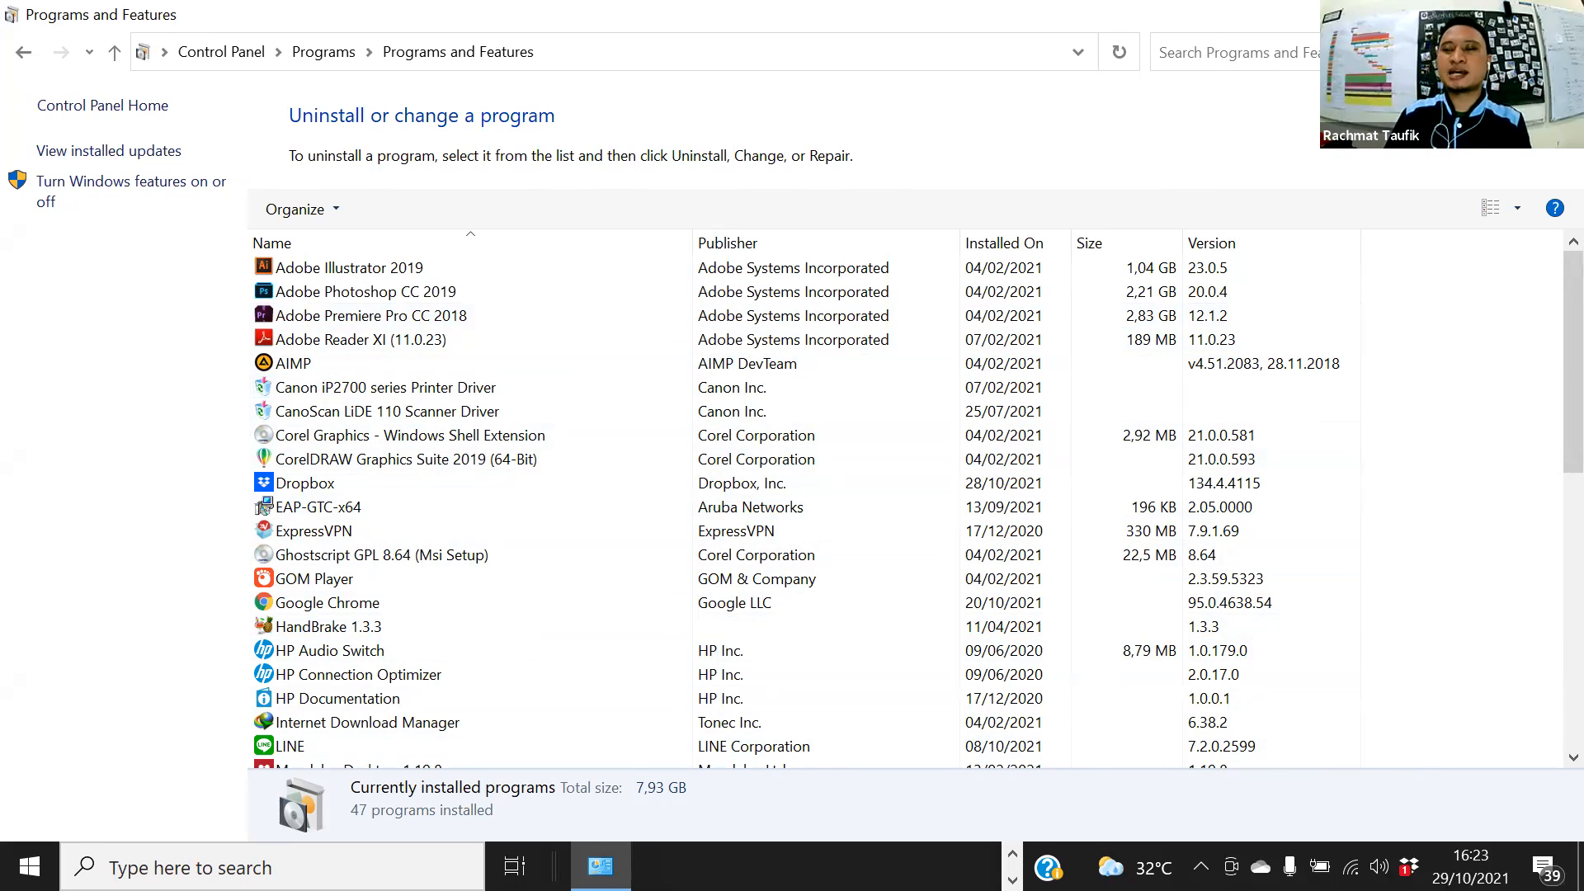
Step: Switch to WinRAR and view the contents of Downloads.rar and food-social-media-banner-post-template.zip
click(1012, 855)
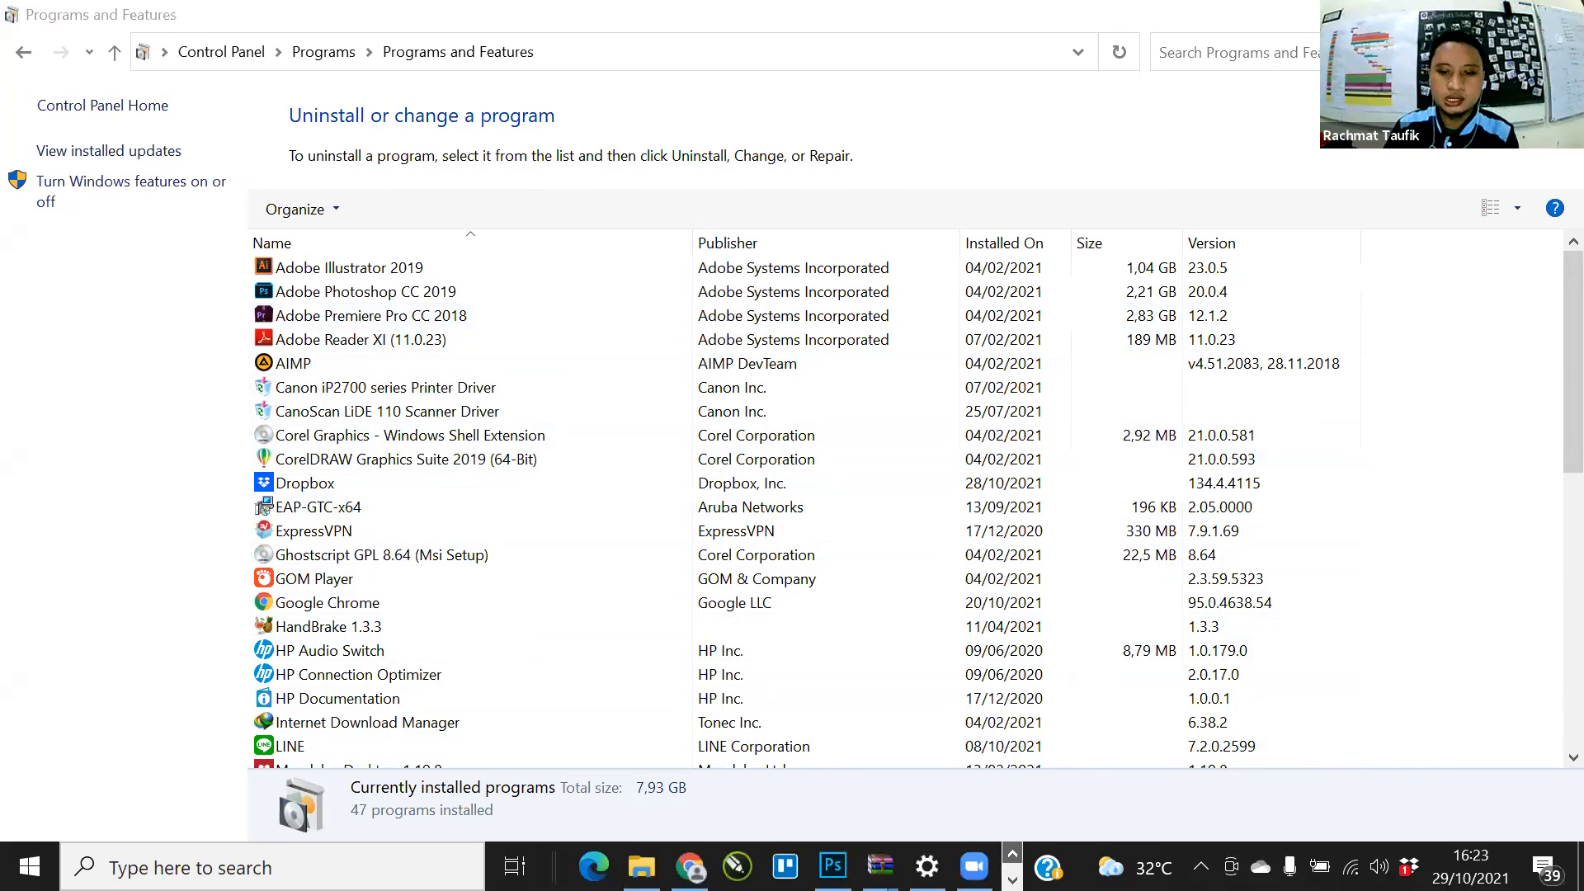
click(685, 795)
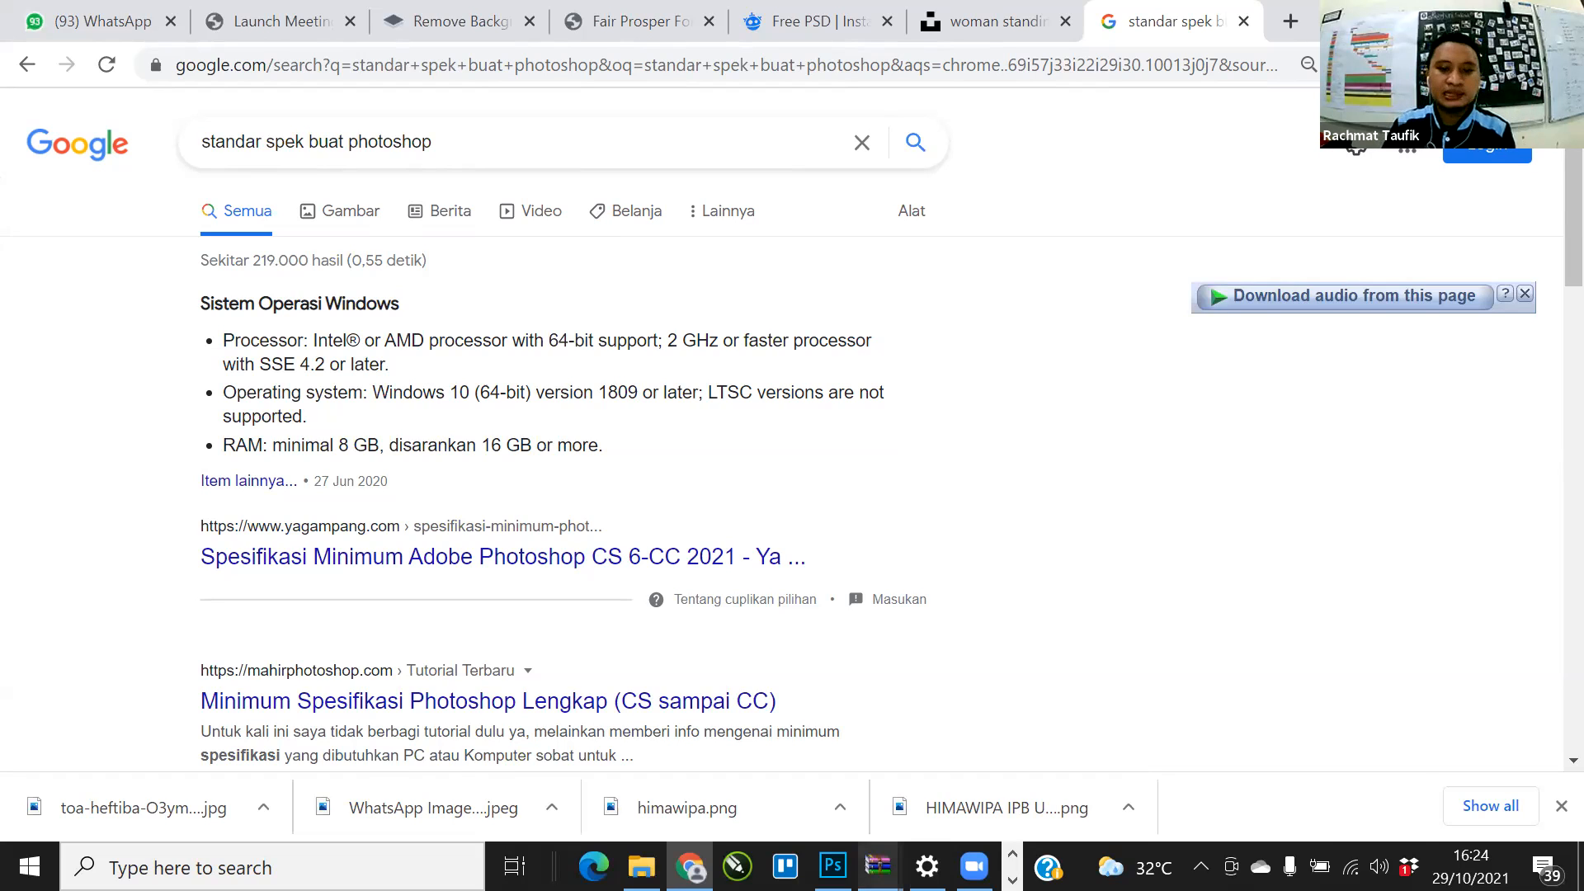
mouse_move(879, 866)
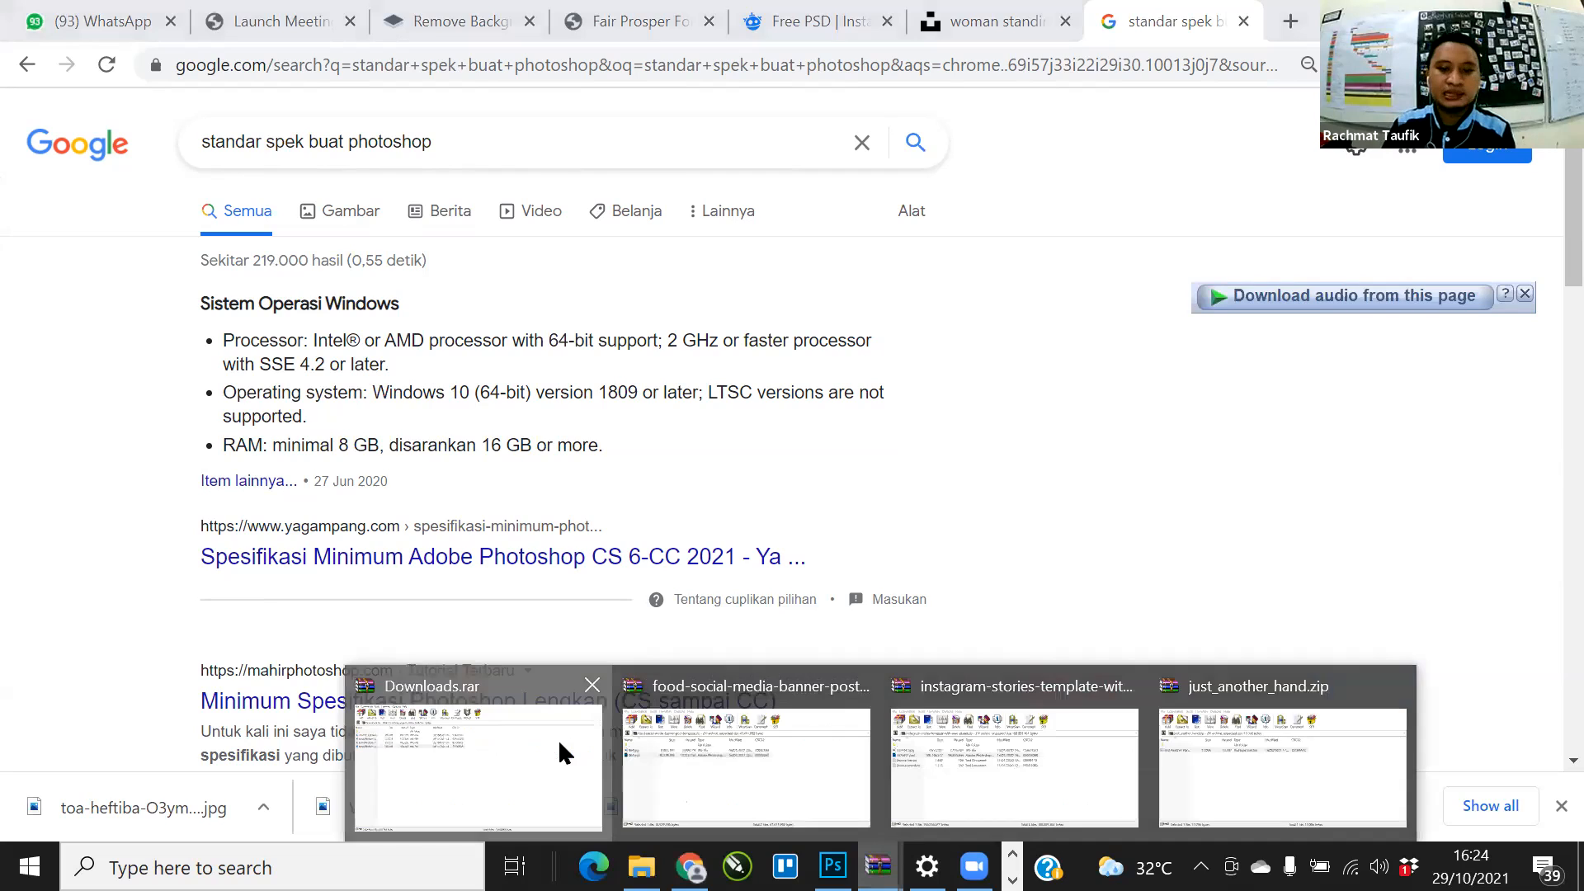
click(558, 739)
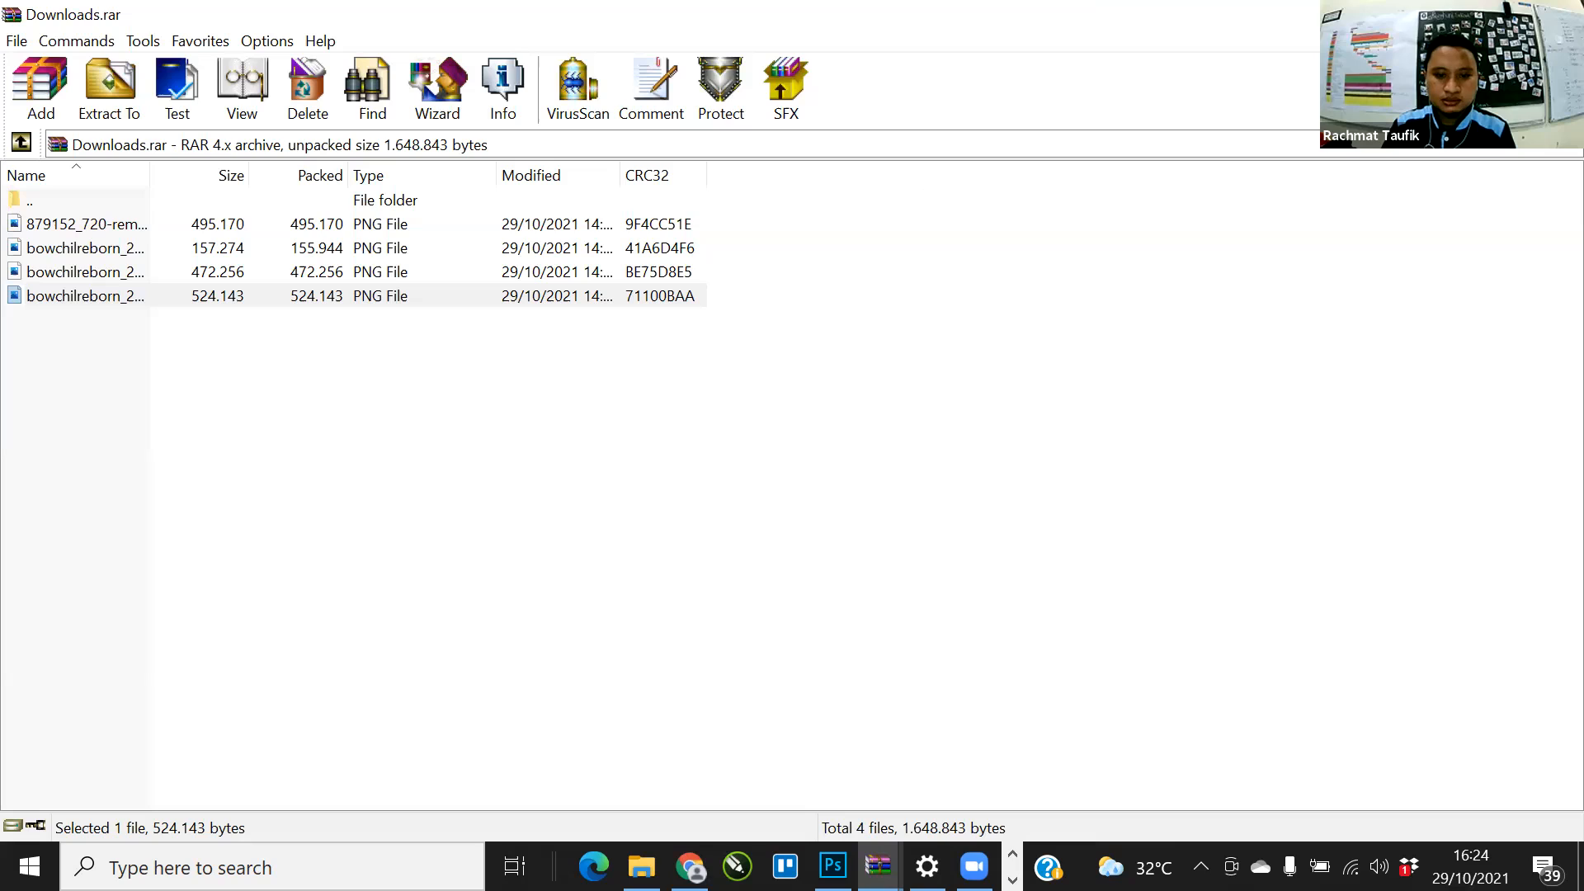
mouse_move(997, 809)
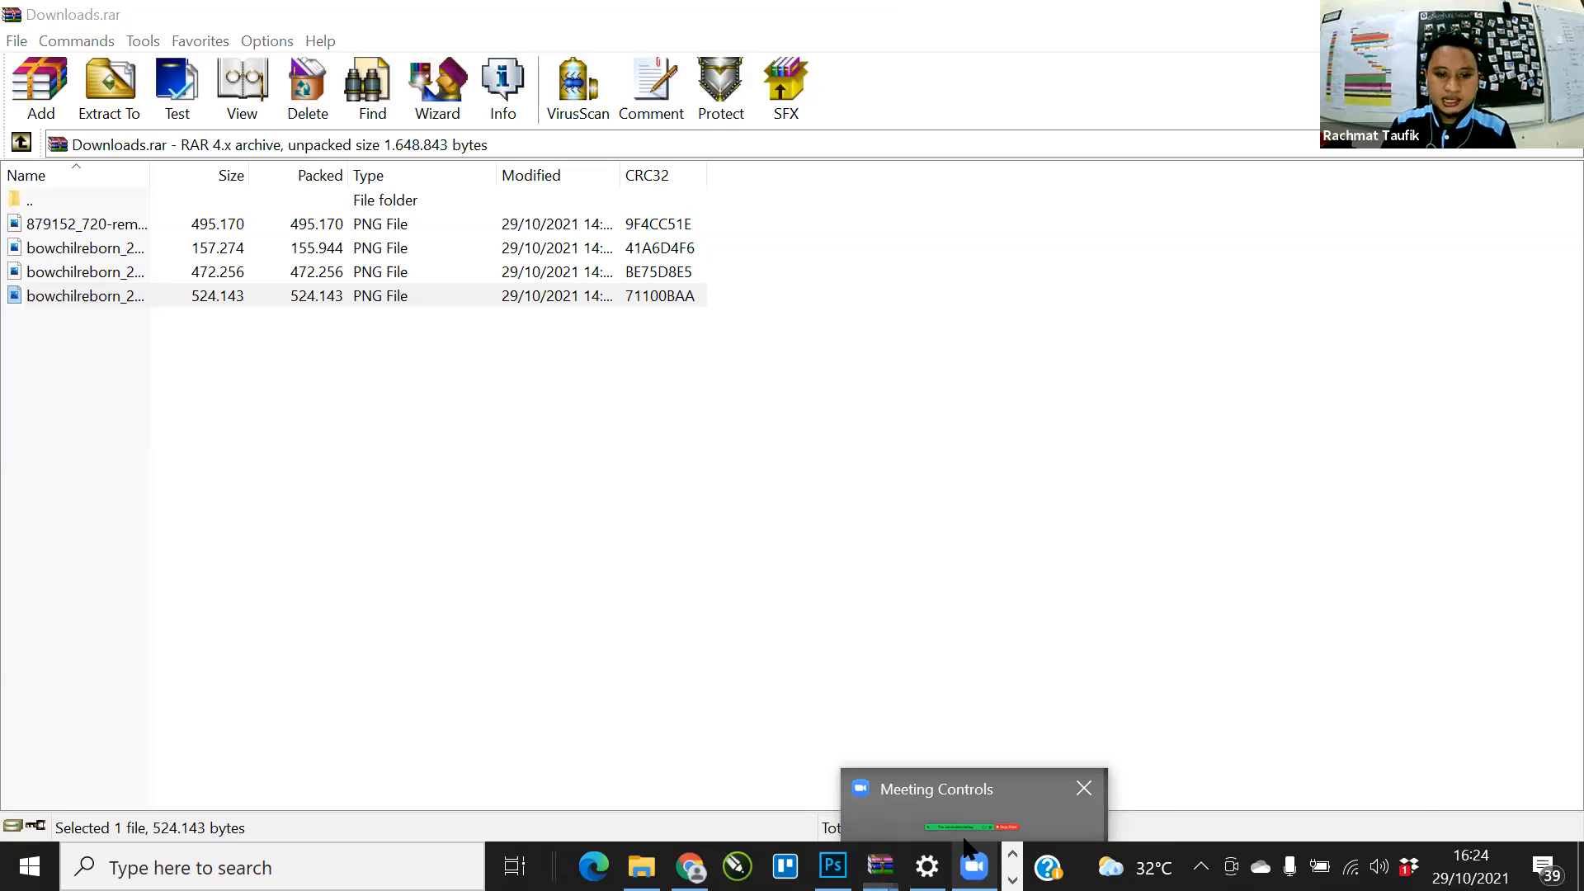
mouse_move(880, 867)
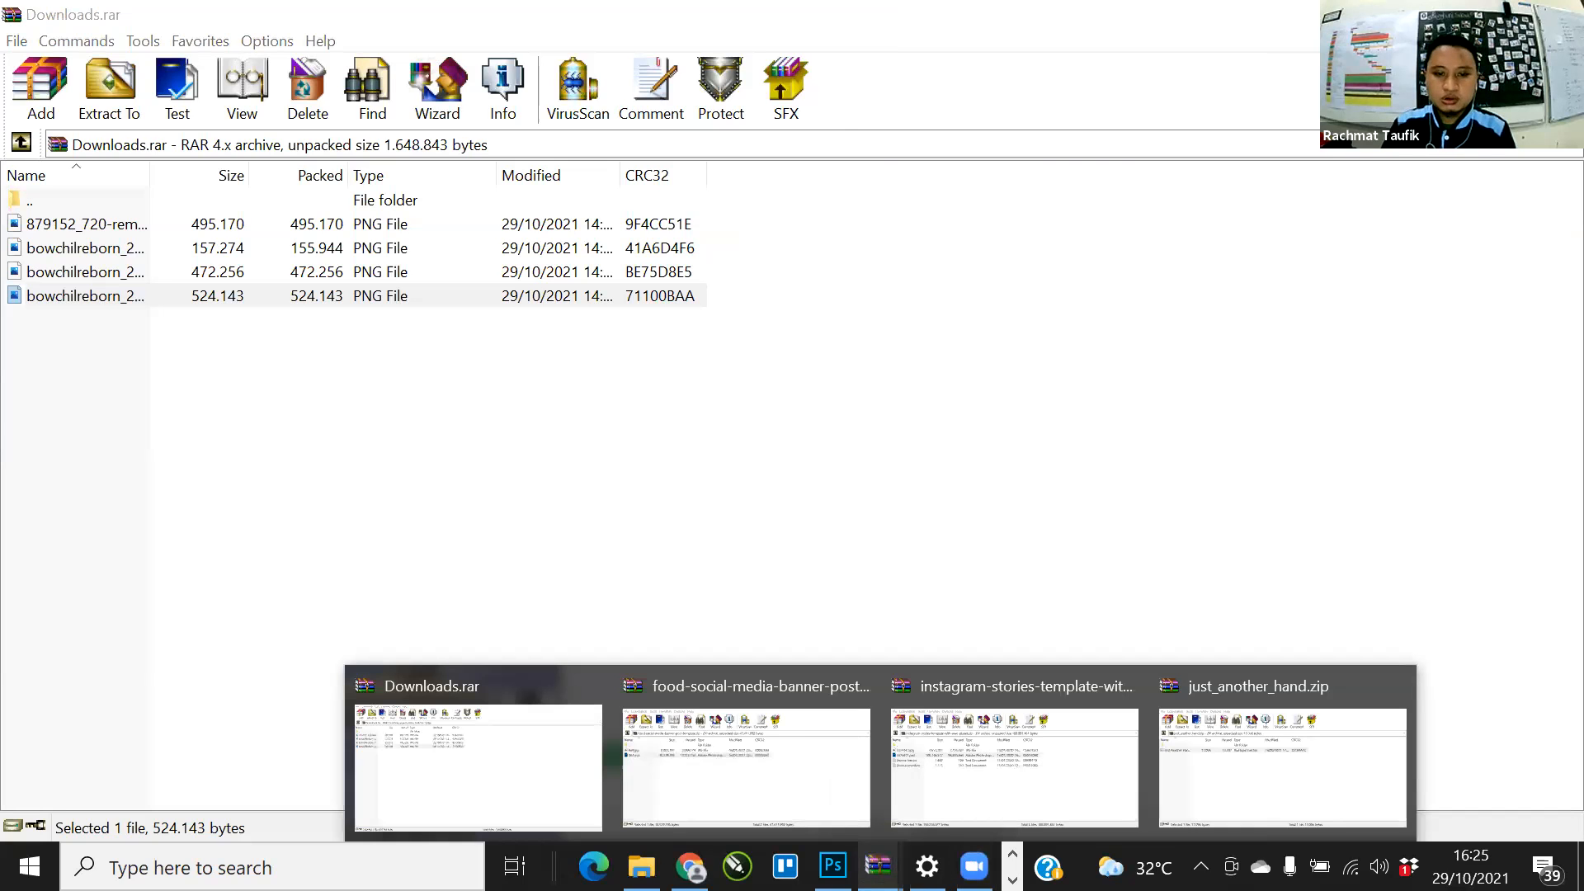
click(774, 715)
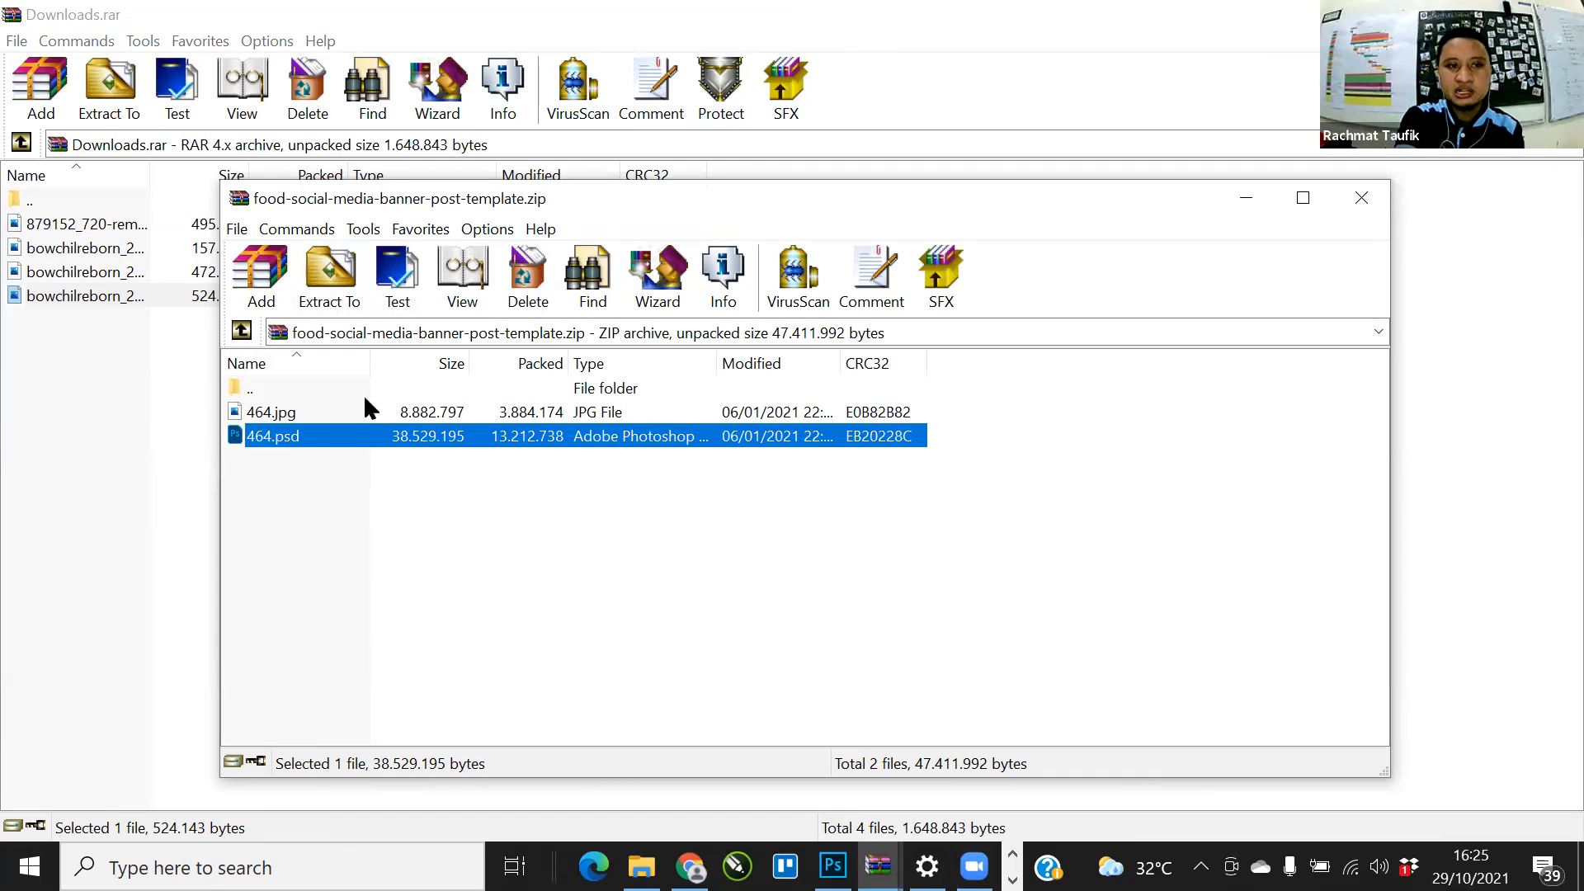
Step: Open a File Explorer window, and return to 3374431.psd in Photoshop
click(63, 647)
key(super+e)
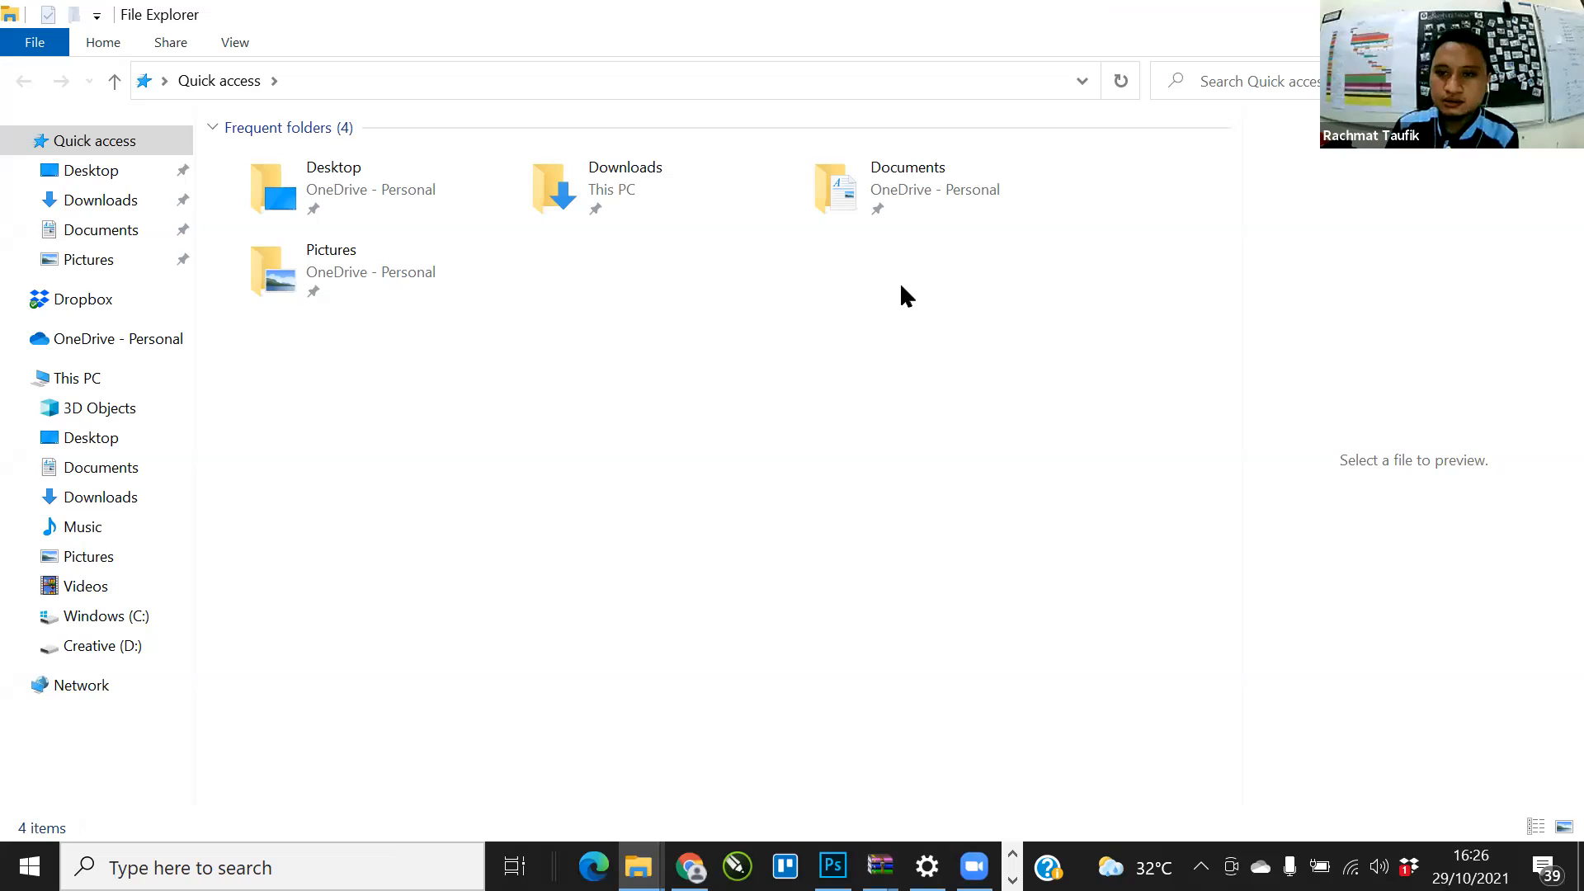
click(69, 639)
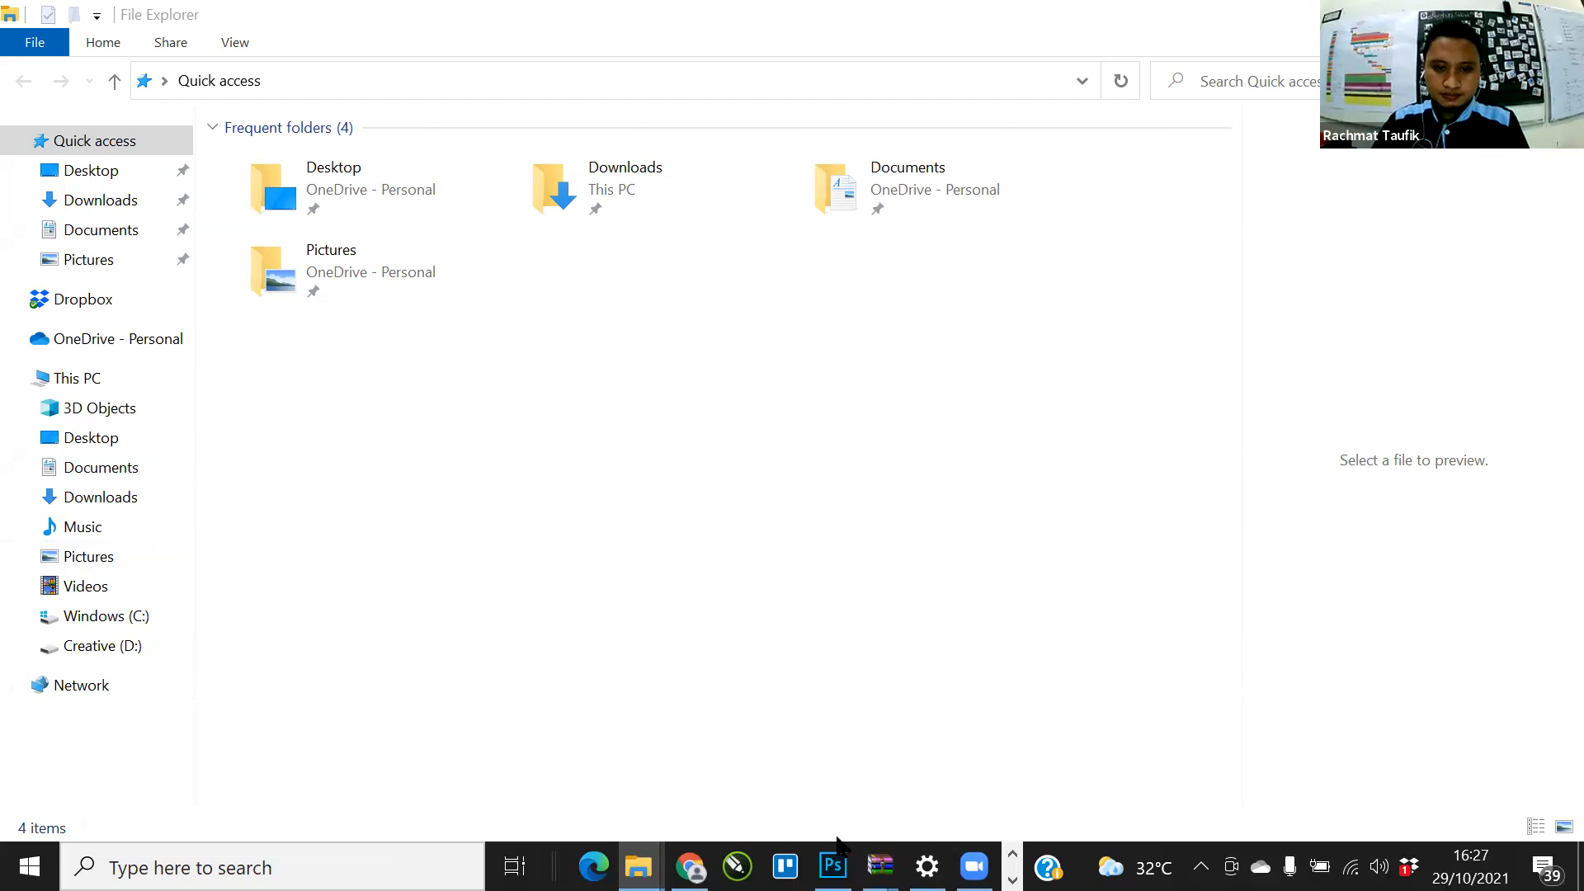
key(alt+Tab)
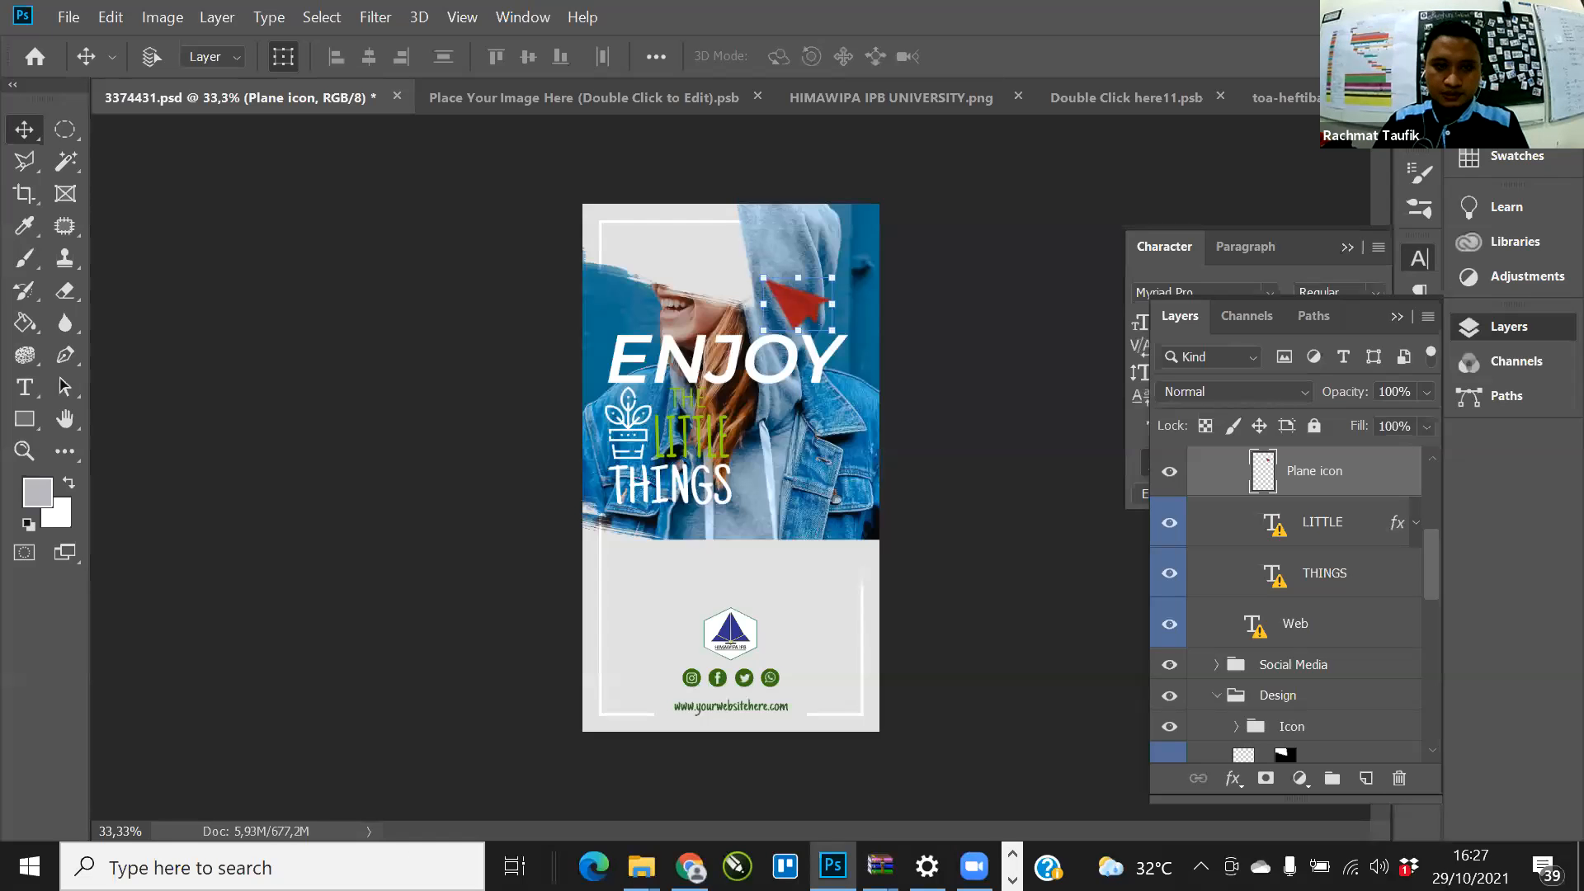